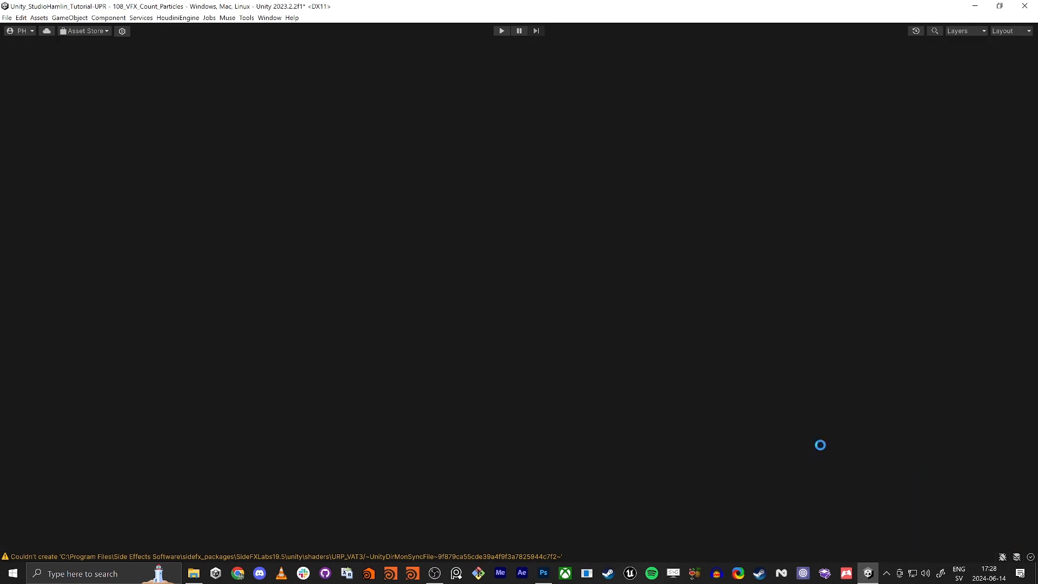
Step: Examine the particle disc, the character and the floating number in the enlarged scene view, and restore the editor layout
scroll(609, 359, "down", 5)
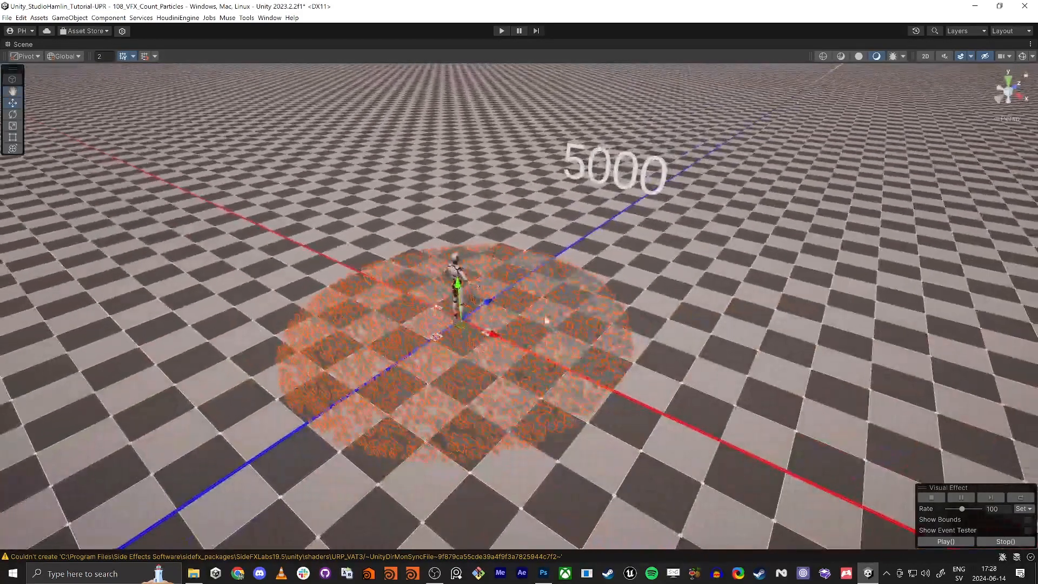
middle_click_drag(546, 321, 591, 319)
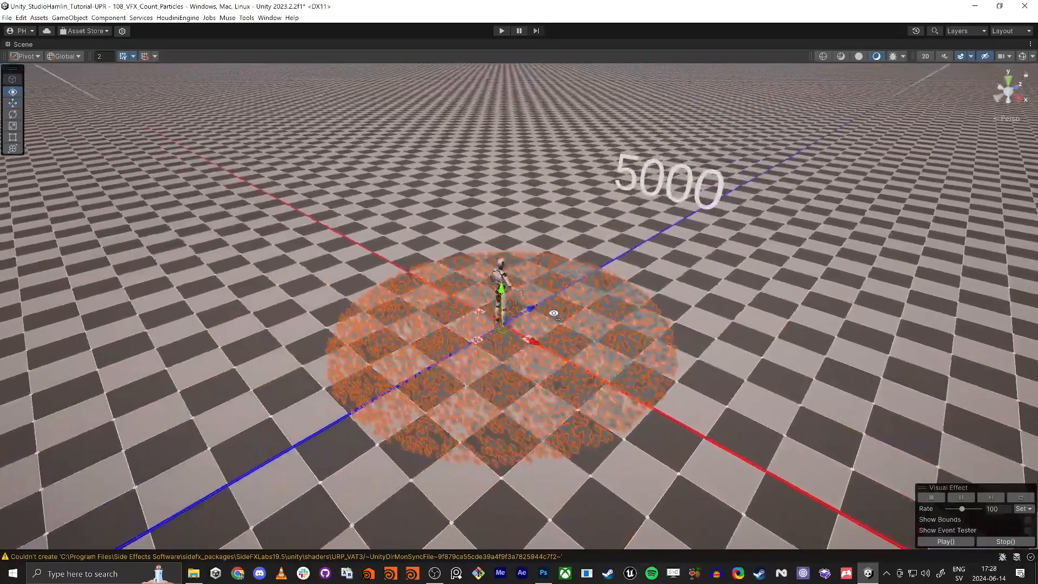
left_click_drag(592, 319, 553, 312, "alt")
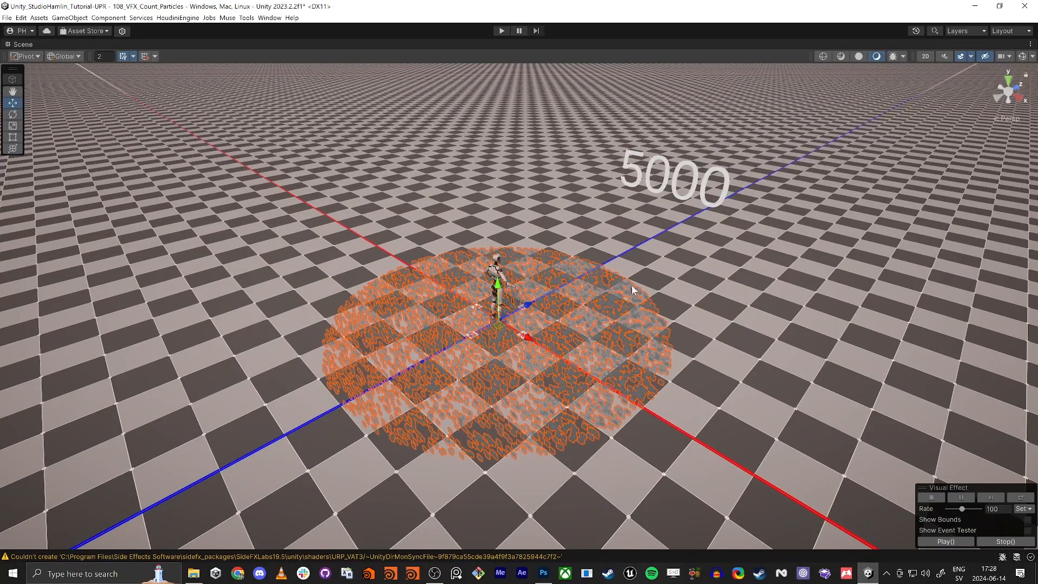
middle_click_drag(541, 318, 509, 338)
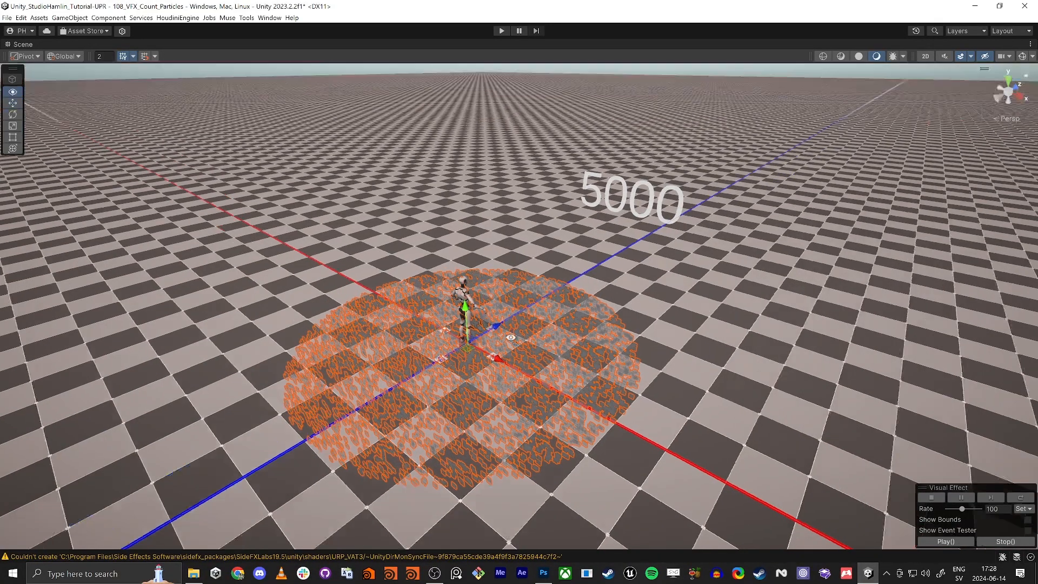
scroll(510, 341, "up", 8)
left_click_drag(510, 341, 484, 345, "alt")
scroll(447, 365, "down", 6)
key("shift+space")
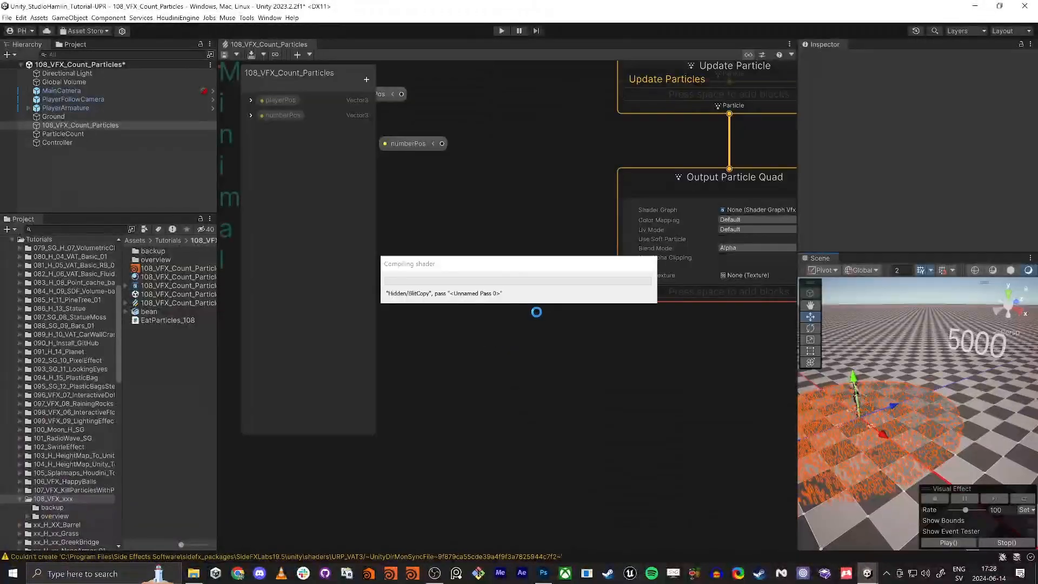
Step: Deselect the particle effect object and examine the quad particles on the ground around the character up close
middle_click_drag(471, 326, 626, 210)
left_click(129, 180)
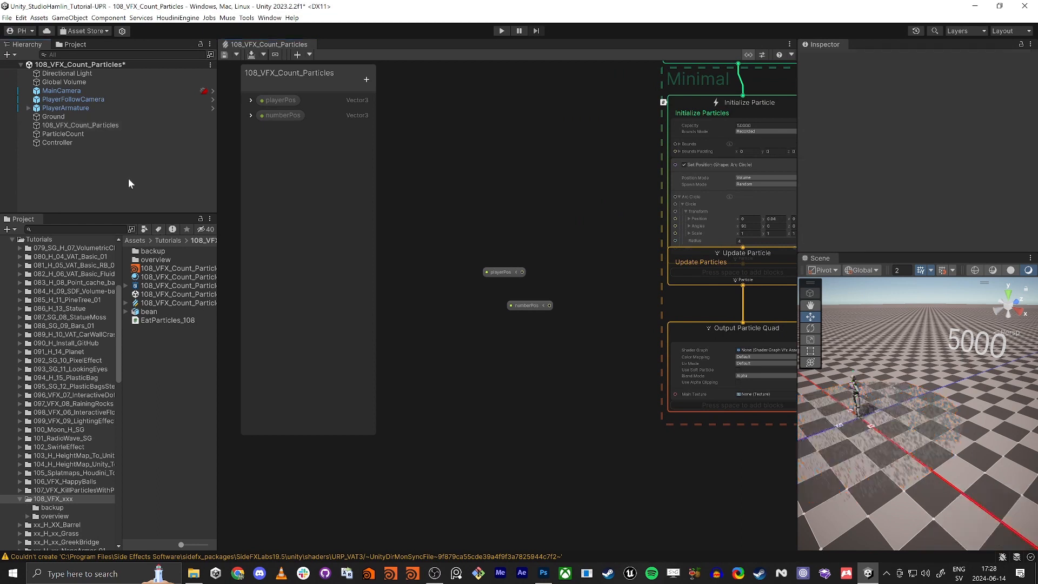
scroll(861, 424, "up", 2)
key("w")
right_click_drag(860, 424, 903, 458)
key("w")
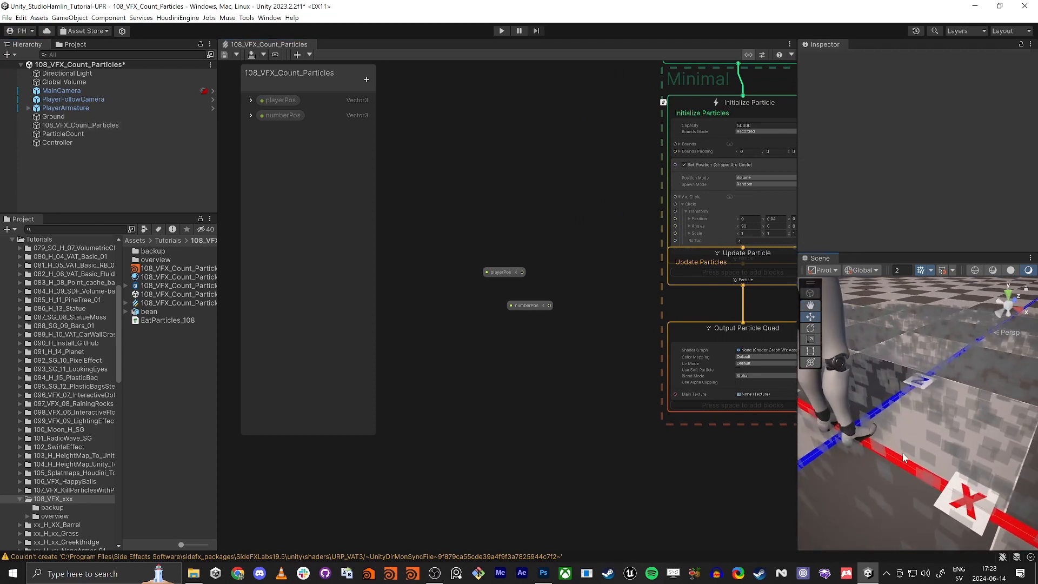
scroll(856, 433, "down", 5)
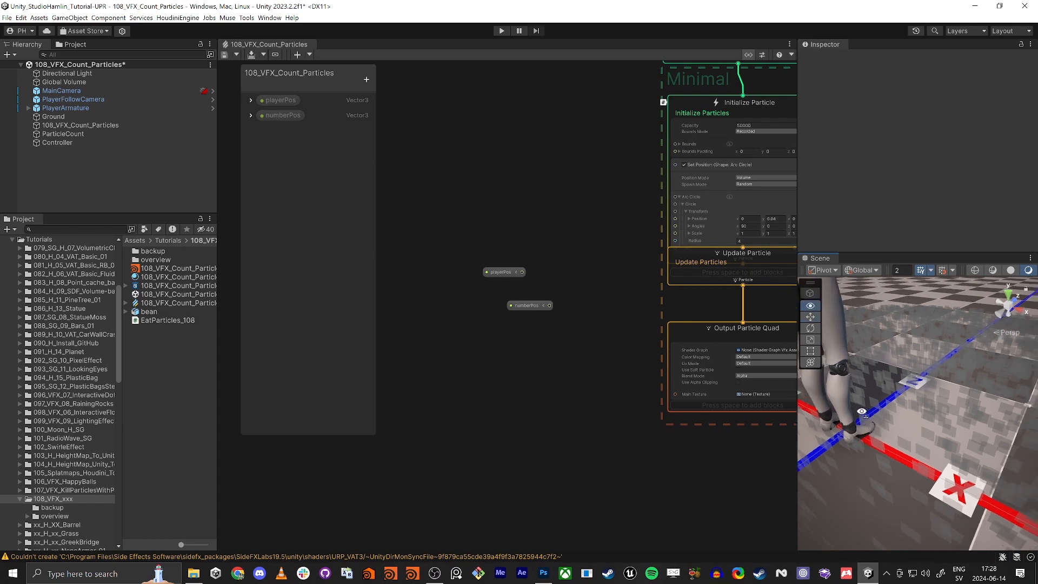
Step: Delete the Output Particle Quad context and move the Update Particle context down, clear of Initialize Particle
middle_click_drag(547, 415, 445, 402)
left_click(648, 317)
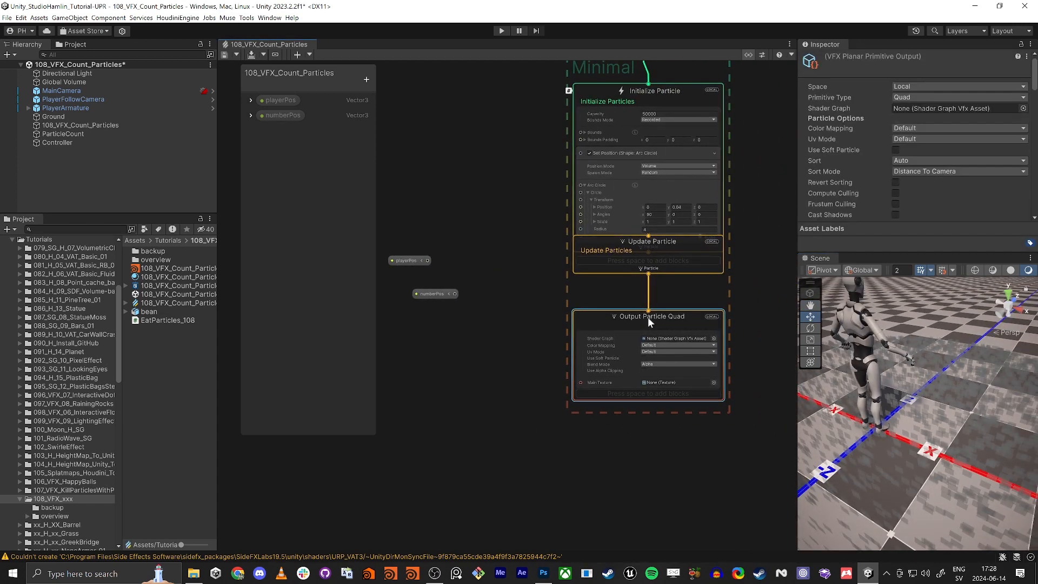
key("Delete")
left_click_drag(649, 270, 669, 414)
left_click(489, 391)
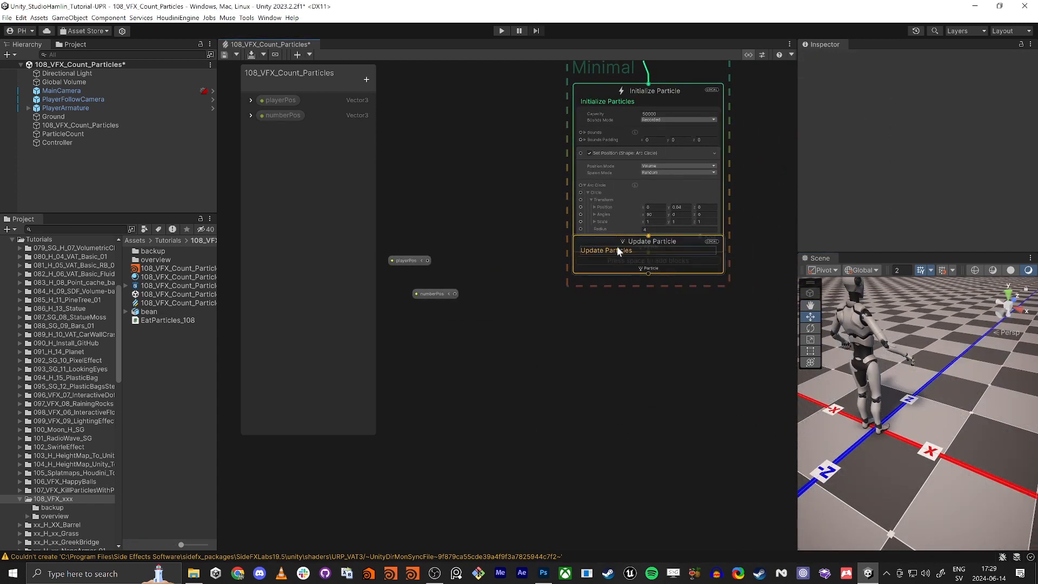
left_click_drag(617, 244, 618, 285)
Step: Add an Output Particle URP Lit Mesh context fed by Update Particle and place it closely below that context
left_click_drag(649, 317, 649, 386)
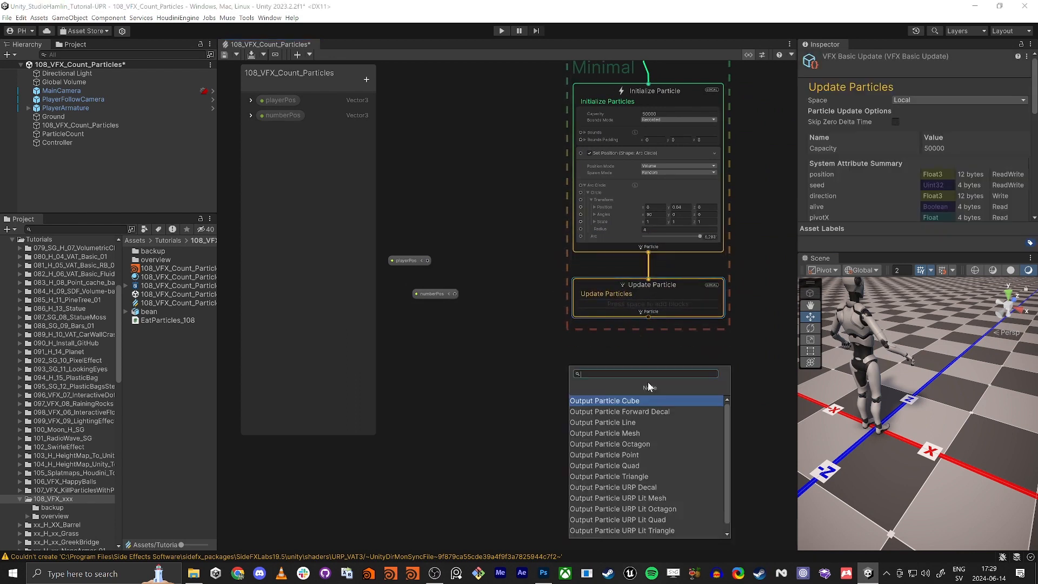
type("out mesh")
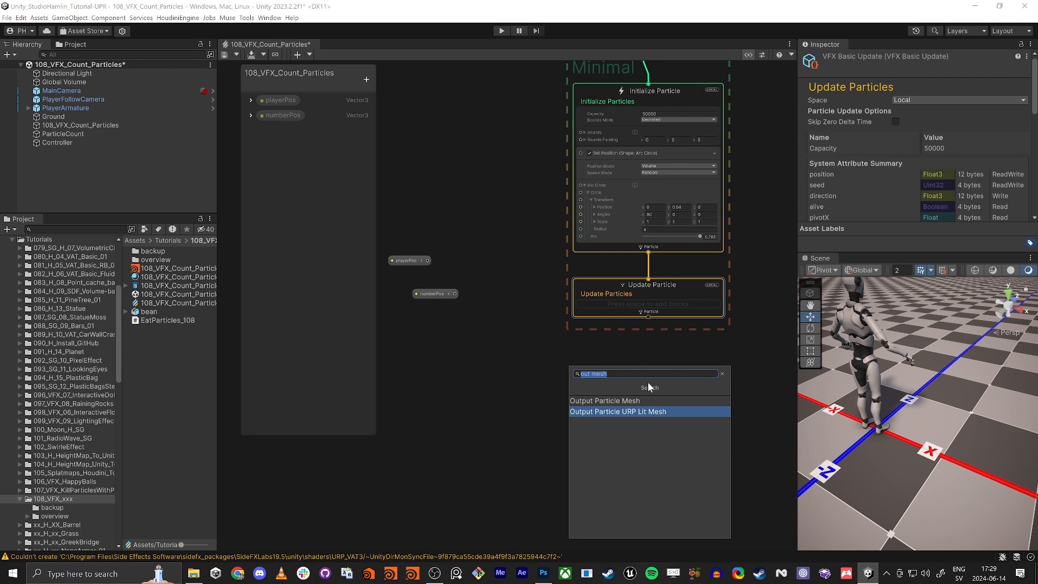
key("Return")
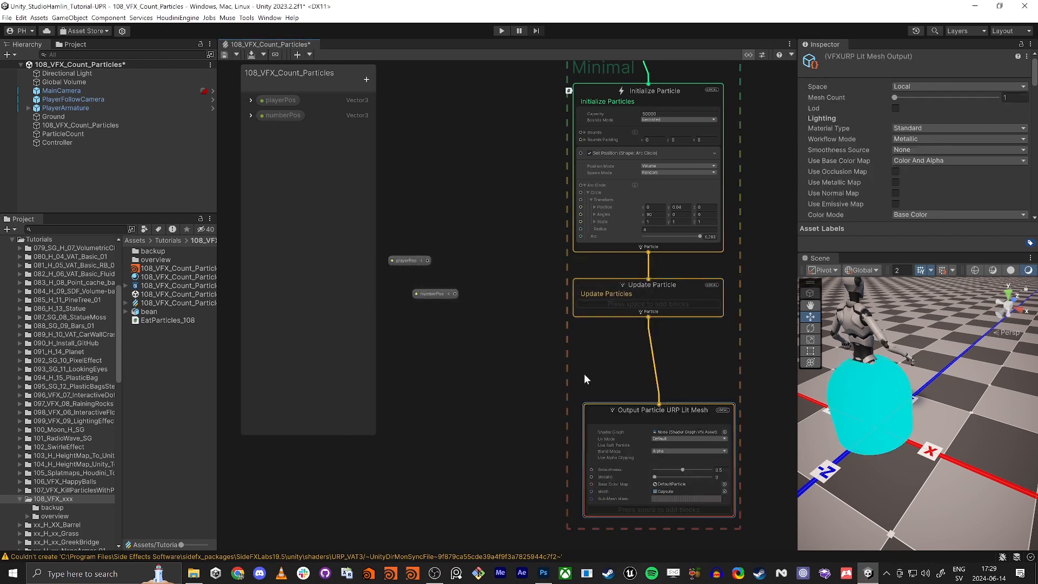
middle_click_drag(507, 403, 507, 341)
left_click_drag(593, 336, 594, 303)
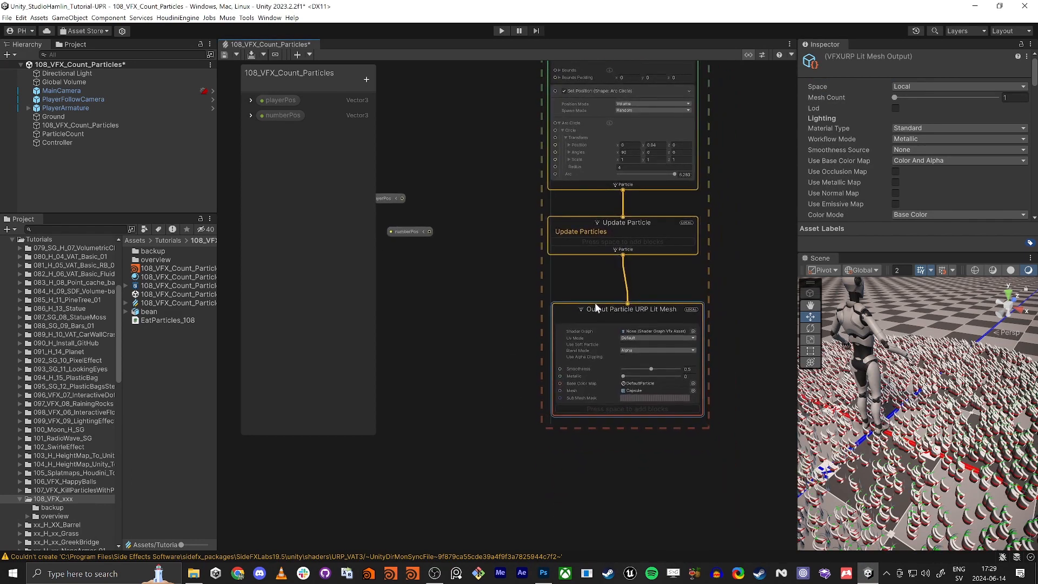
Step: Enable Read/Write in the import settings of the bean model in the 108_VFX_xxx folder and apply the change
left_click(64, 501)
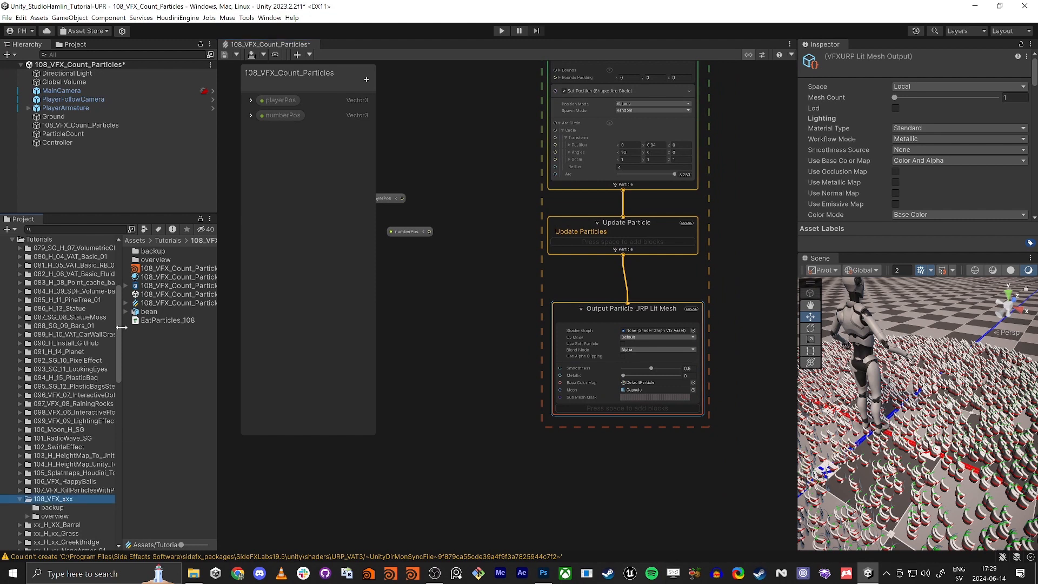
left_click(127, 312)
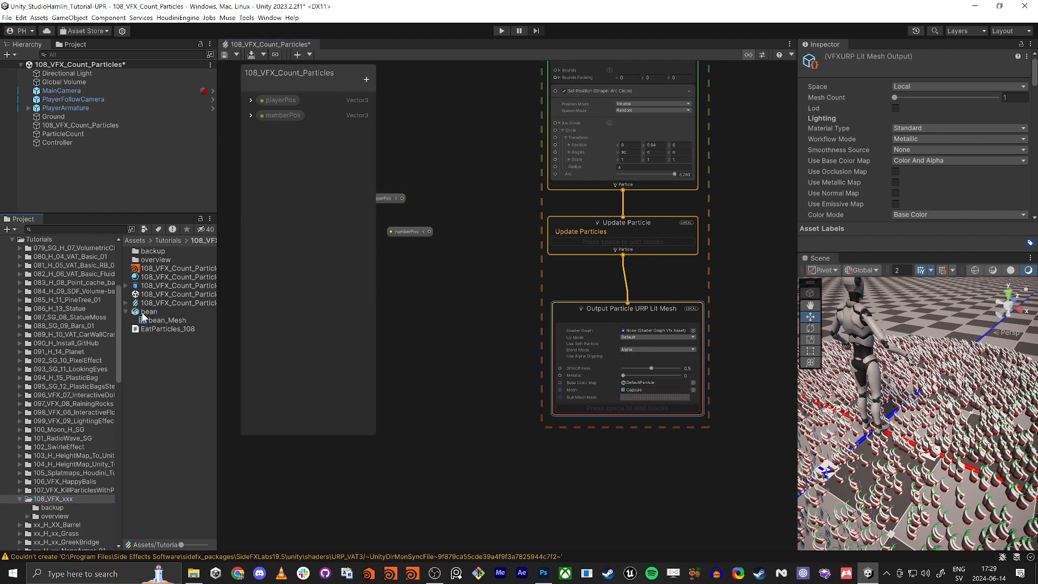
left_click(143, 313)
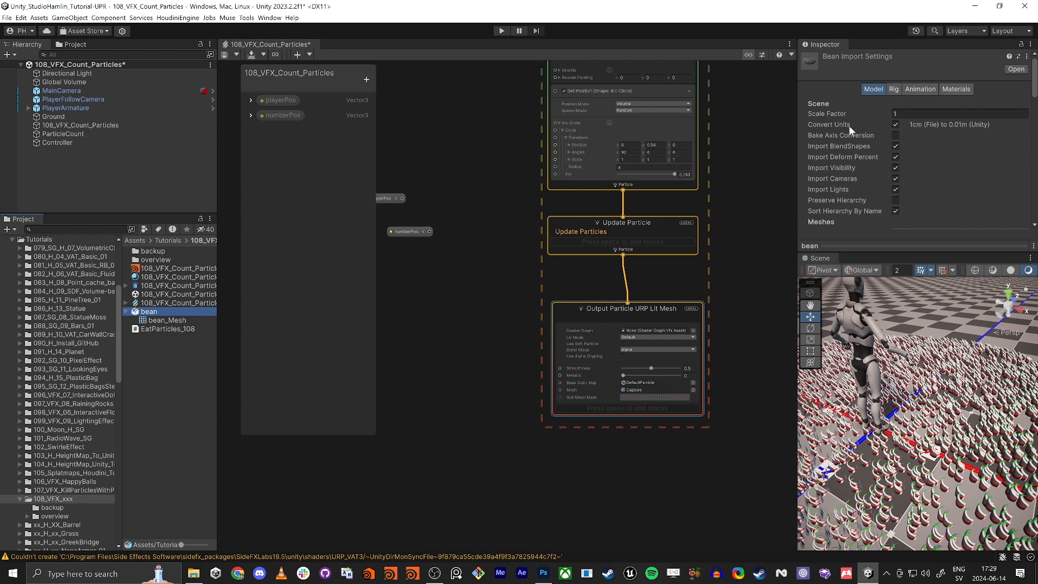
scroll(849, 126, "down", 5)
scroll(858, 189, "up", 3)
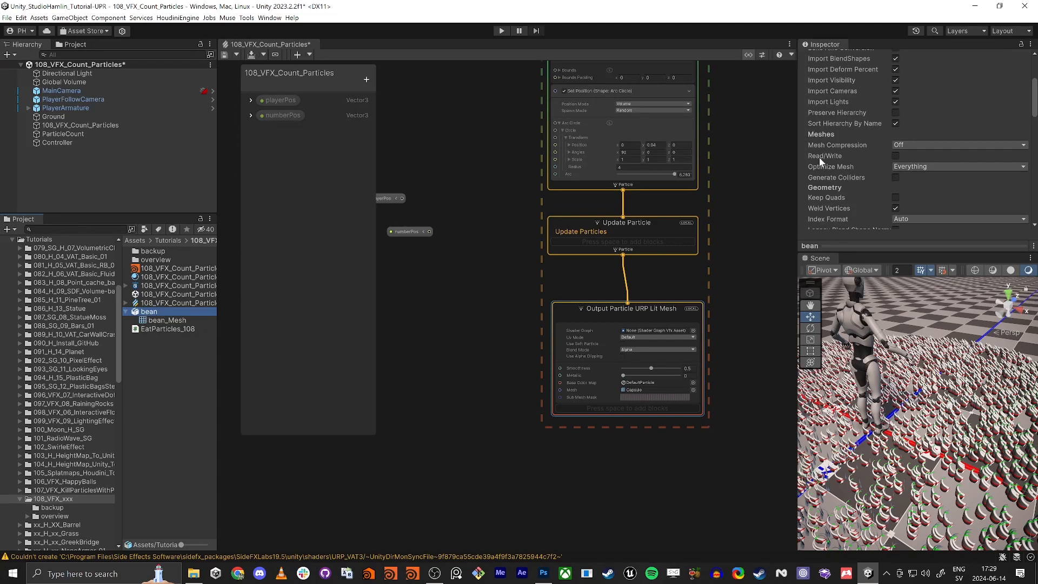
left_click(895, 156)
scroll(887, 158, "down", 2)
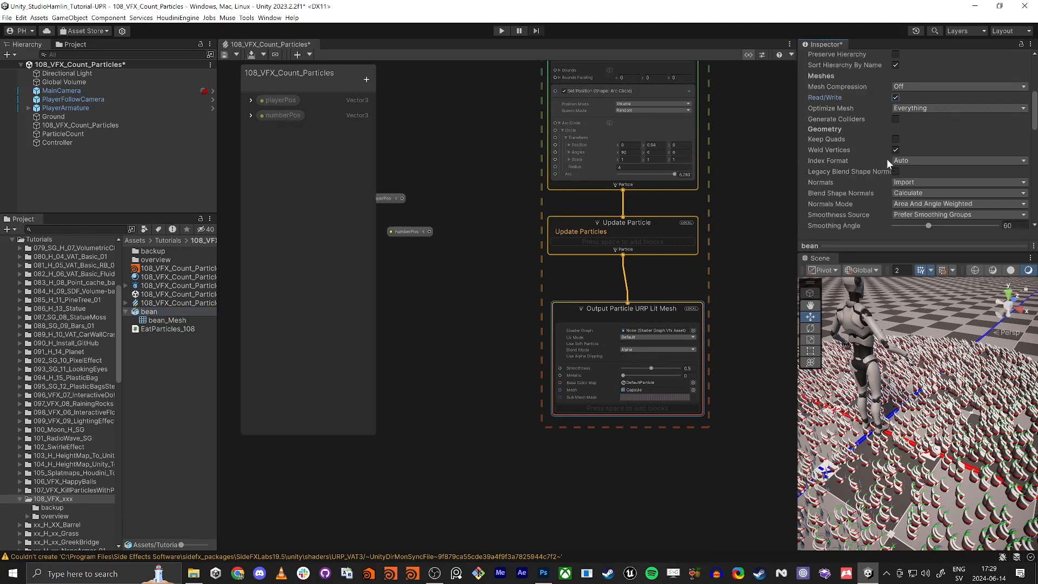
scroll(887, 161, "down", 5)
left_click(1016, 139)
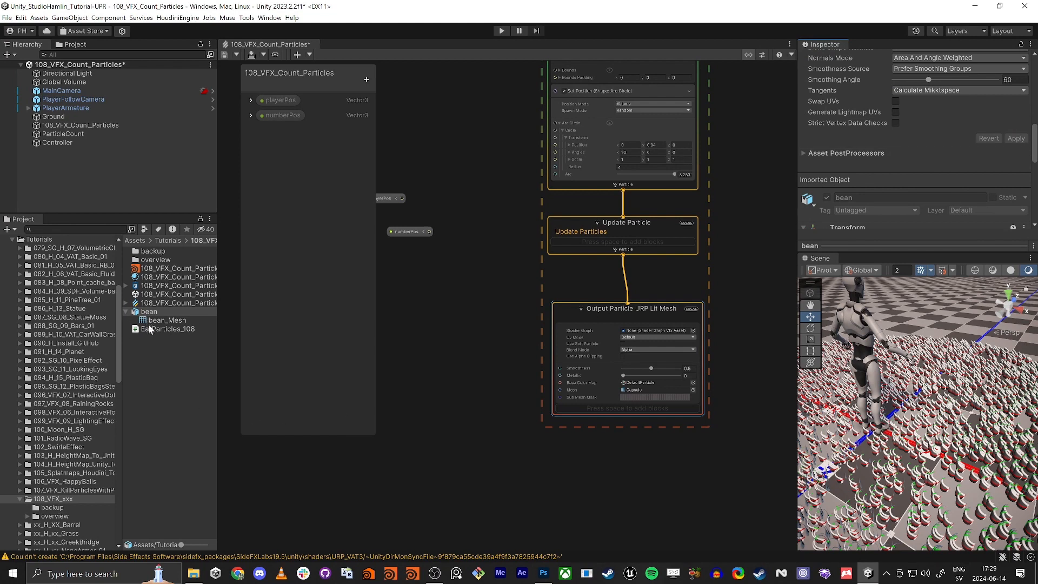
Step: Assign bean_Mesh as the mesh of the particle output context and check the particles in the scene
left_click_drag(159, 321, 644, 391)
right_click_drag(914, 438, 965, 532)
key("w")
key("s")
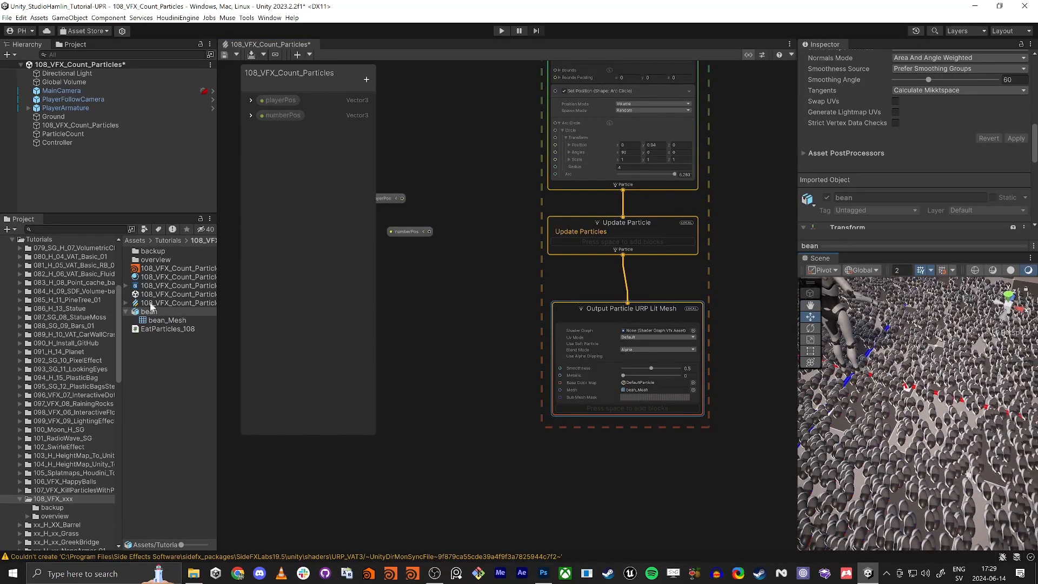
Step: Assign the 108_VFX_Count_Particles shader graph to the mesh output context and check the particles around the character
left_click(150, 286)
left_click(126, 286)
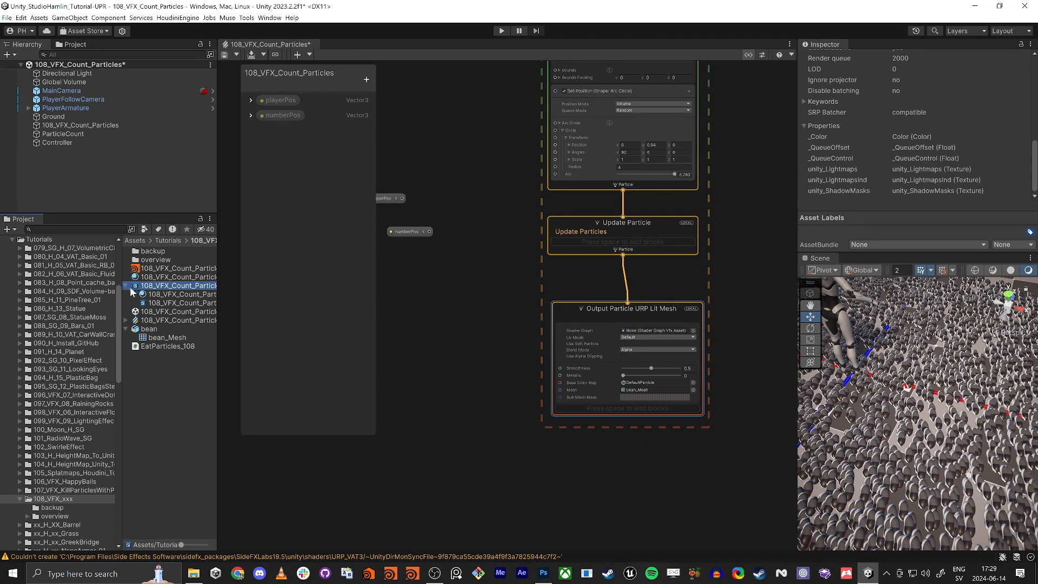
left_click_drag(160, 305, 641, 336)
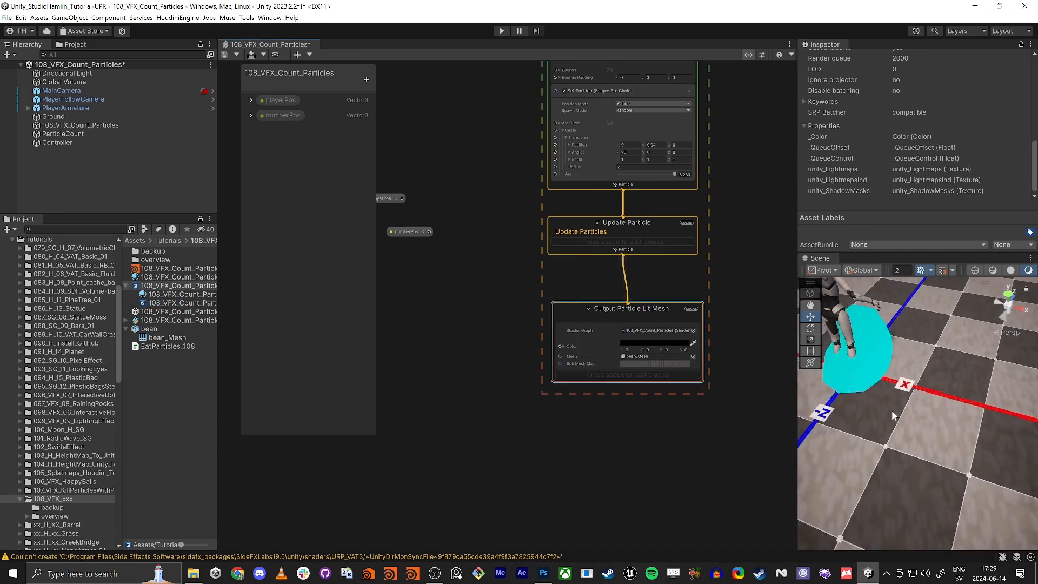
left_click_drag(915, 452, 954, 403, "alt")
right_click_drag(953, 403, 950, 405)
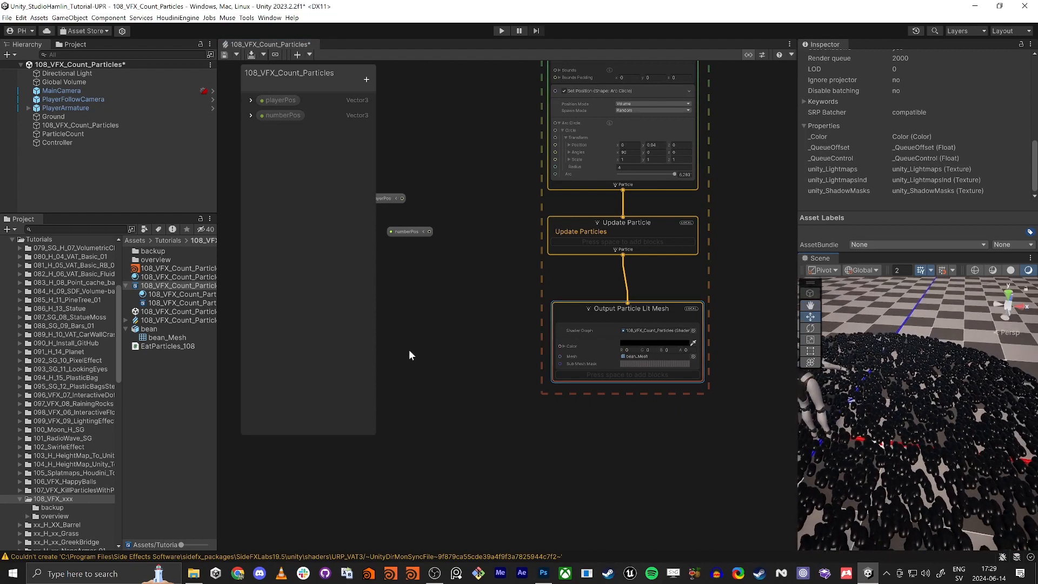
middle_click_drag(443, 351, 465, 339)
left_click_drag(950, 442, 916, 453, "alt")
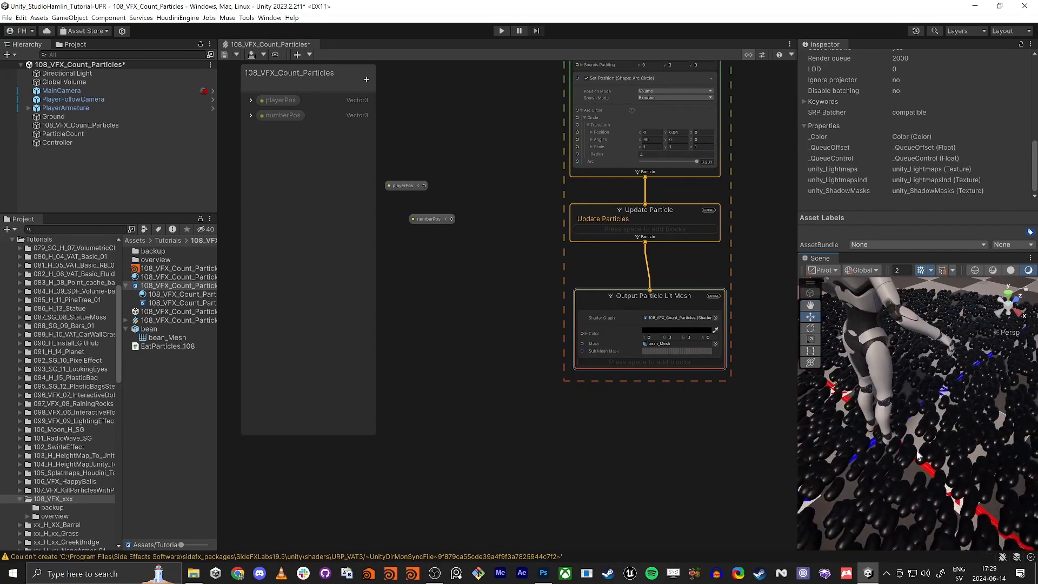
Step: Delete the numberPos node from the graph and move the playerPos node further away from the particle contexts
middle_click_drag(514, 318, 571, 369)
left_click(502, 279)
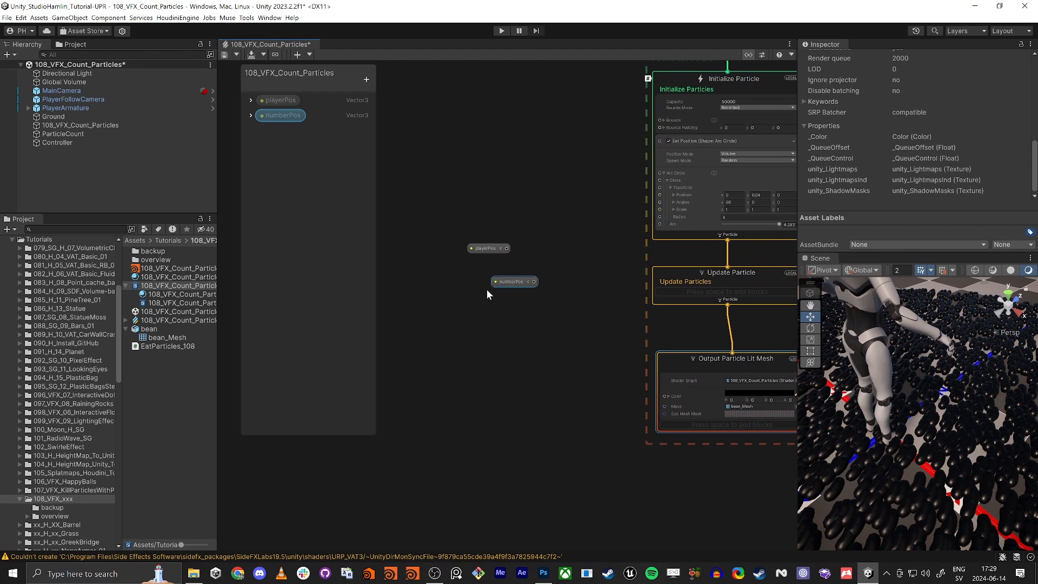
left_click_drag(486, 290, 482, 346)
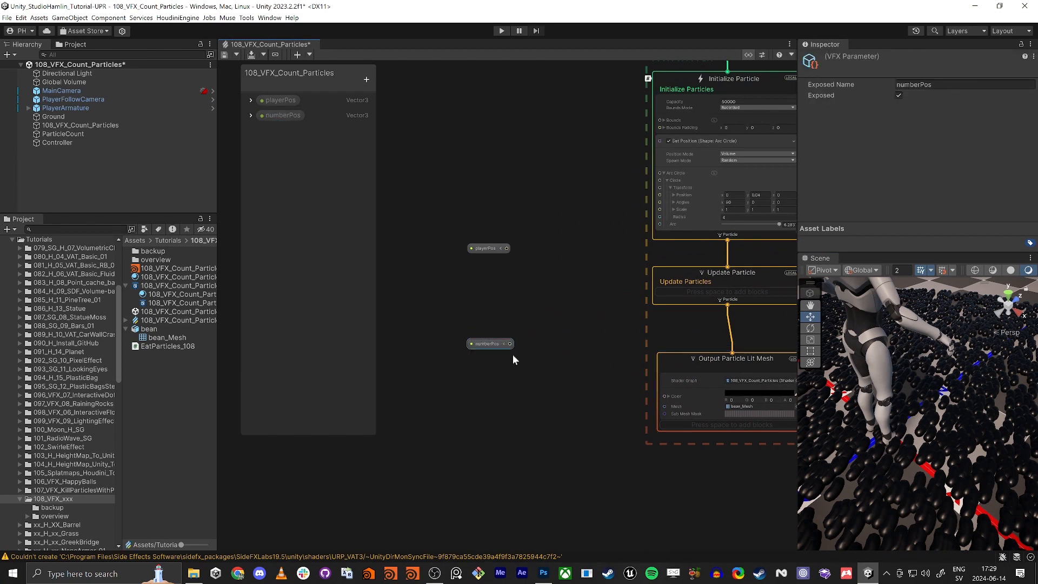
key("Delete")
left_click_drag(485, 247, 432, 254)
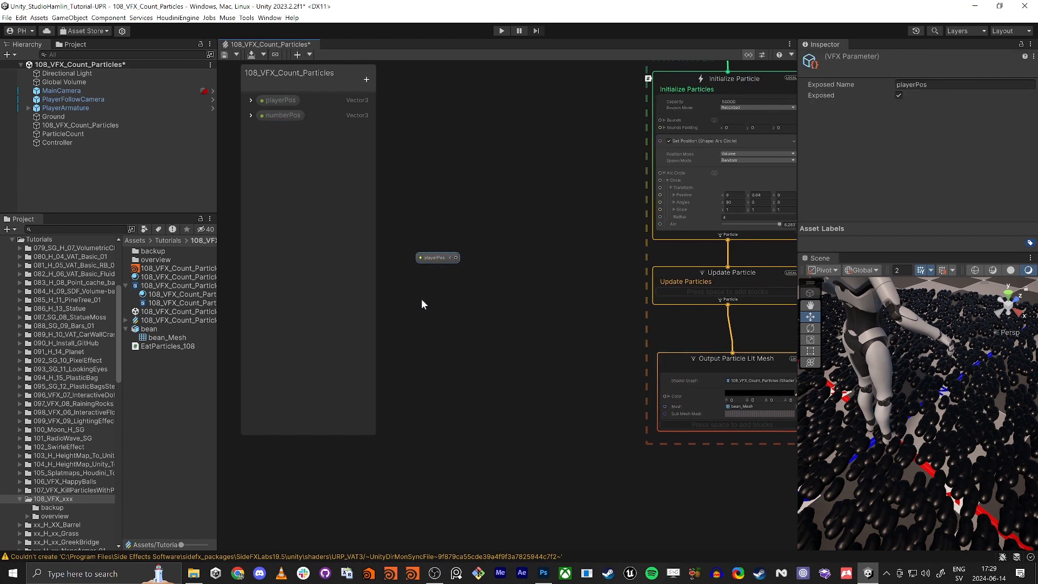
Step: Maximize the graph view and add a Get Attribute: position node below the playerPos node
key("shift+space")
scroll(501, 351, "up", 5)
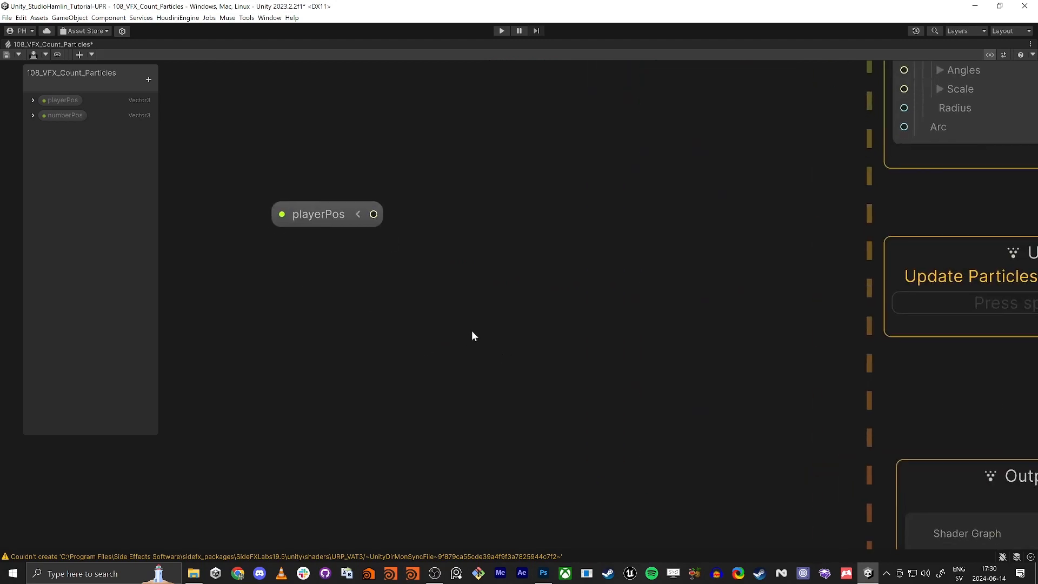
key("space")
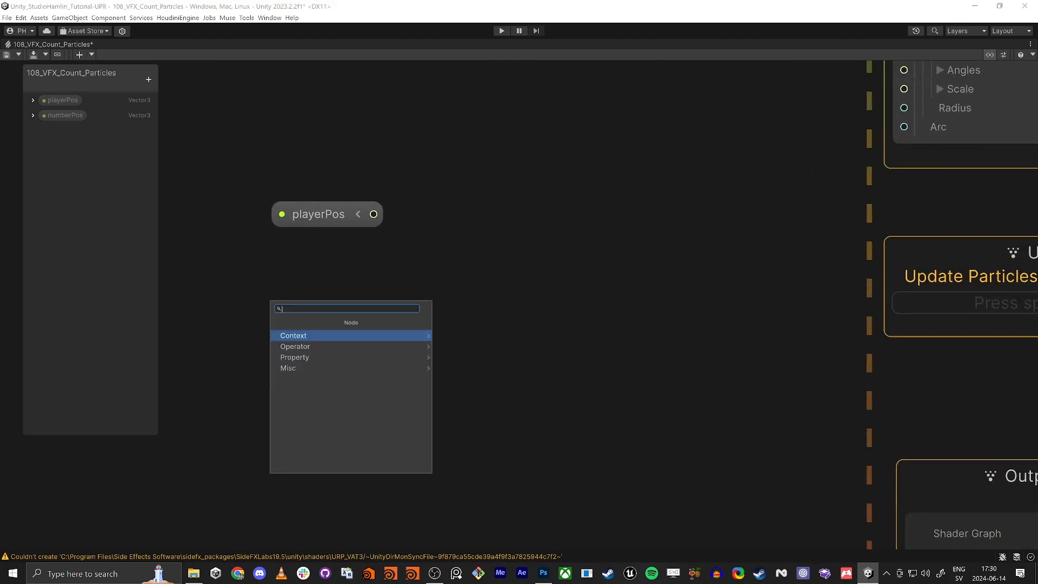
type("particle")
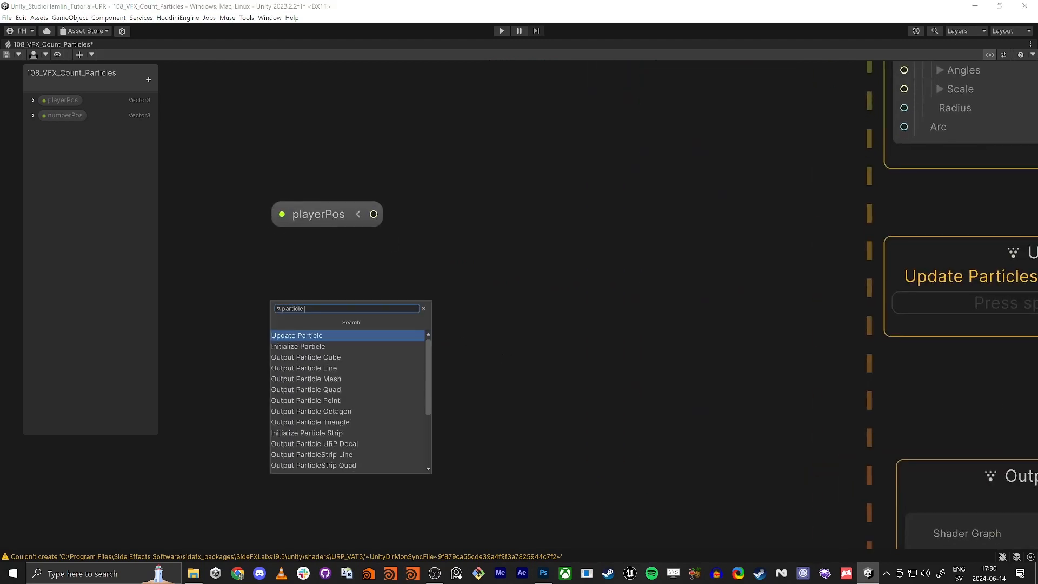
type(" po")
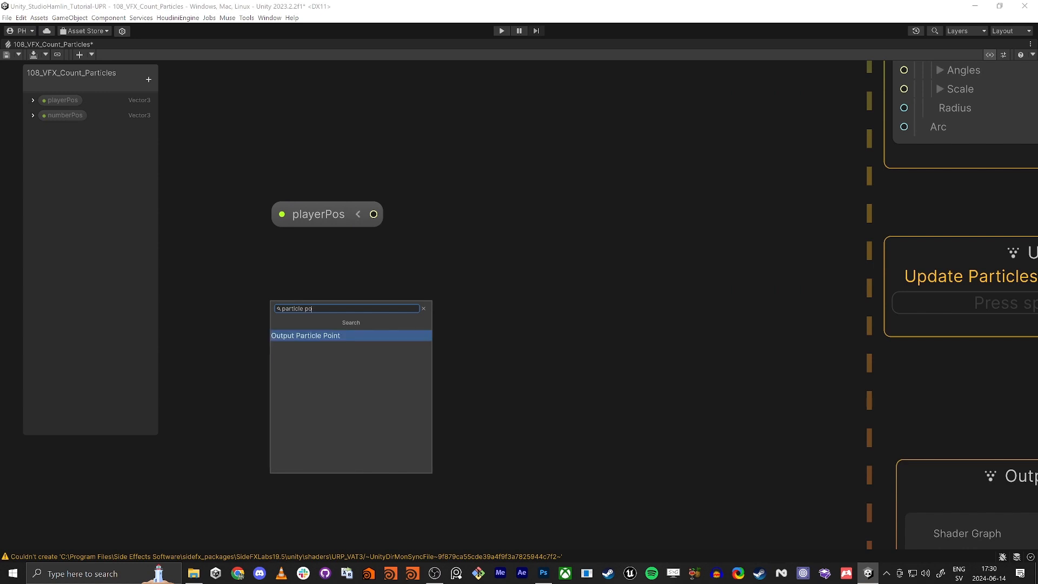
key("ctrl+a")
key("BackSpace")
type("po")
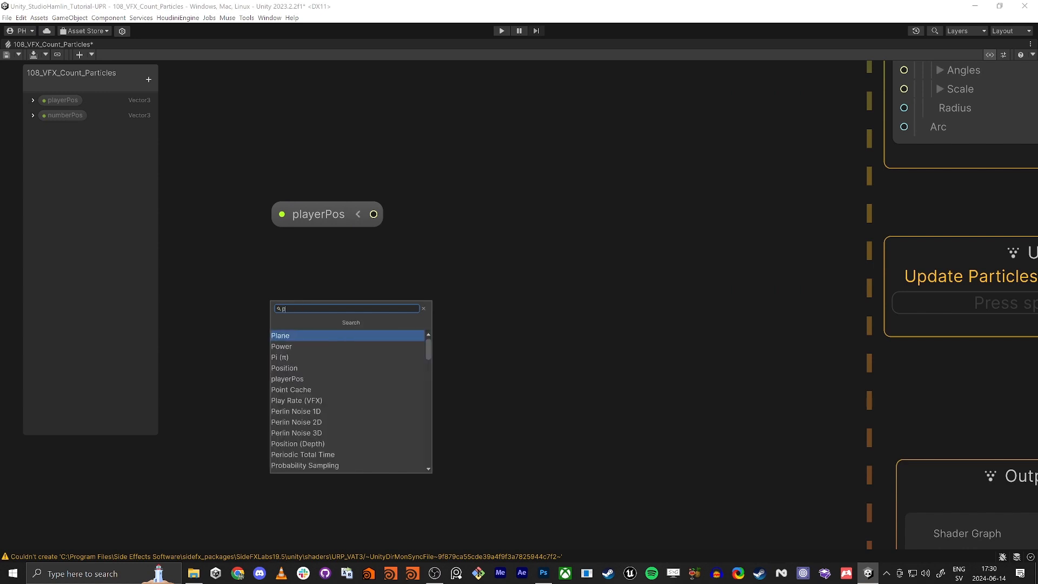
key("BackSpace")
key("BackSpace")
type("get pos")
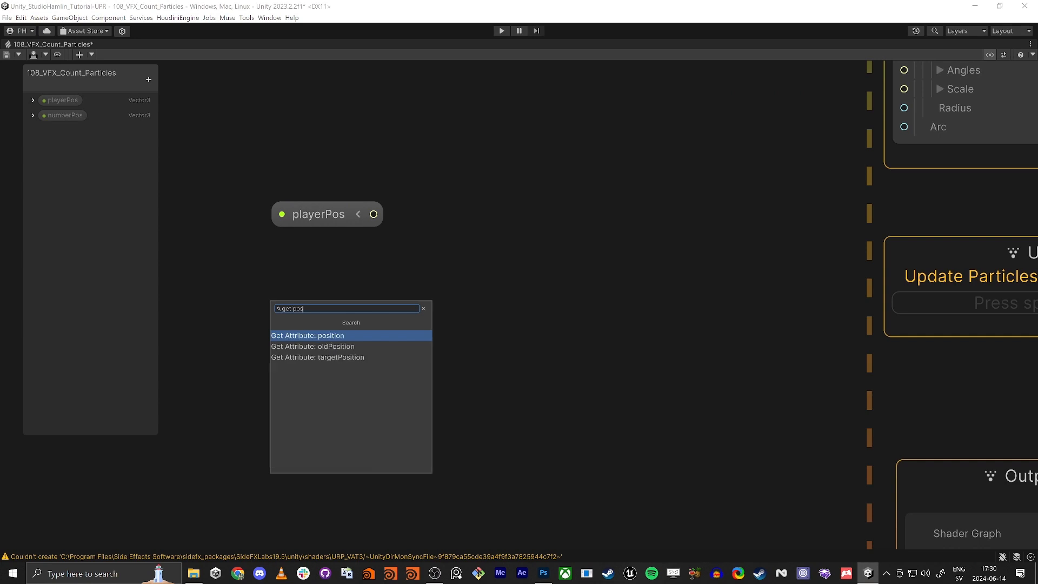
key("Return")
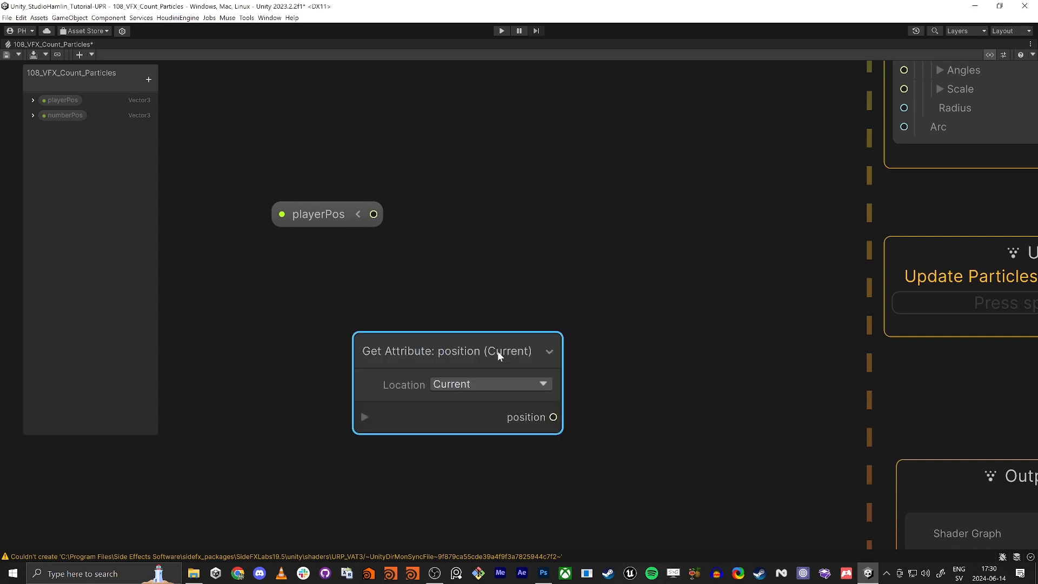
Step: Add a Subtract node that takes playerPos as A and the Get Attribute position output as B
left_click_drag(495, 349, 301, 314)
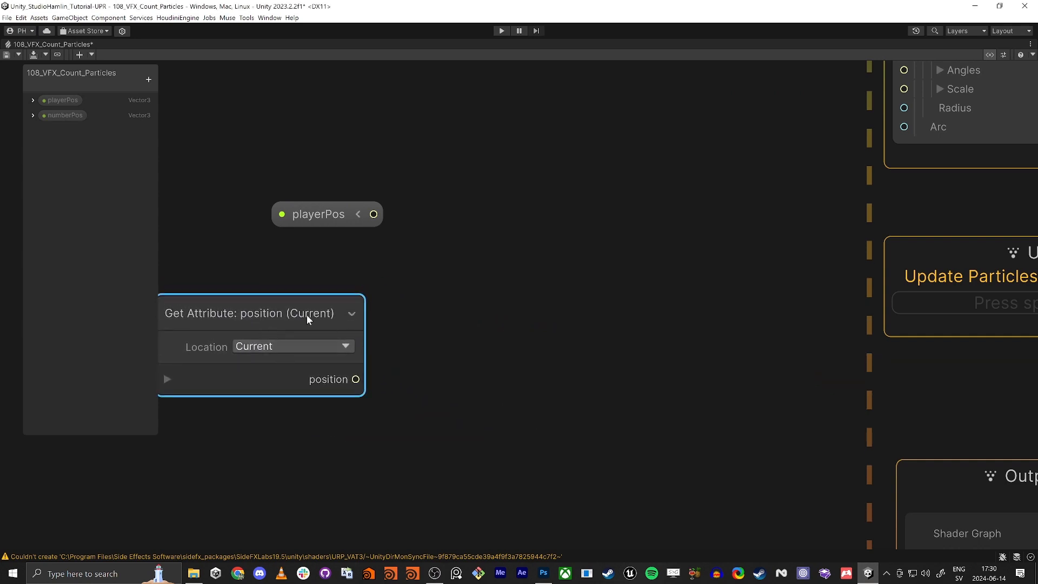
left_click(406, 261)
key("space")
type("subtra")
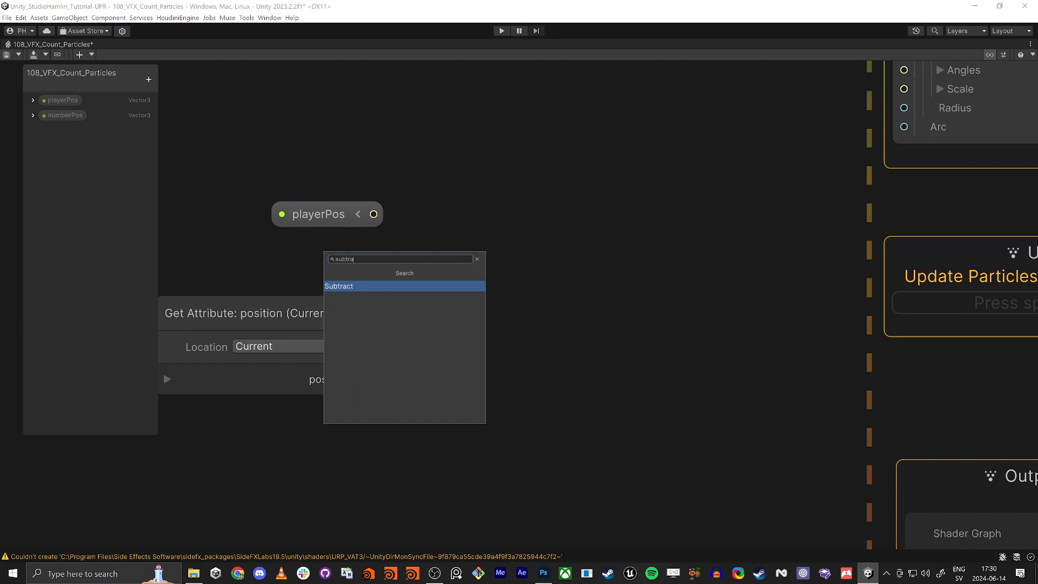
key("Return")
left_click_drag(373, 214, 476, 262)
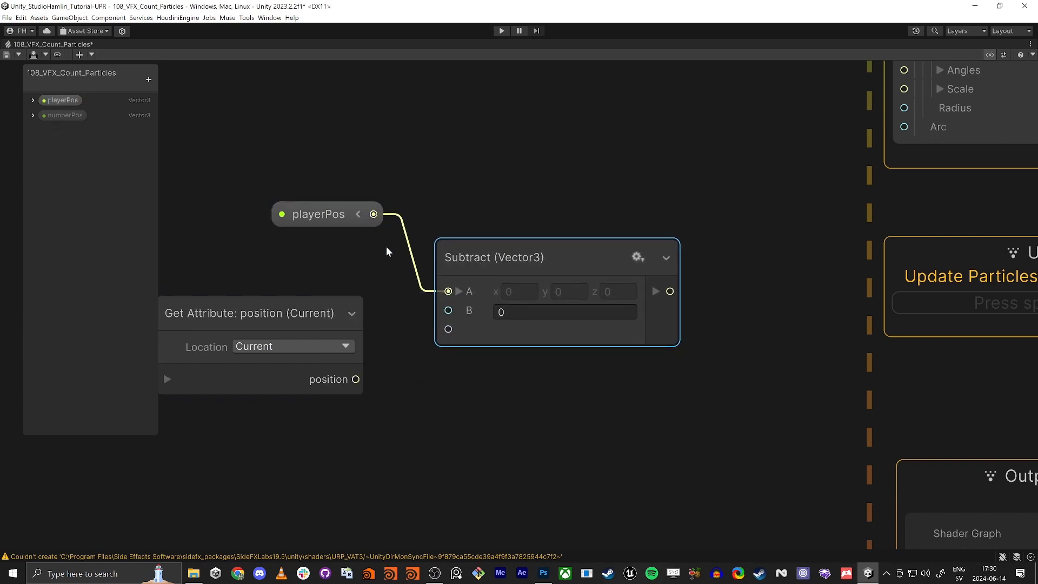
left_click_drag(449, 310, 355, 379)
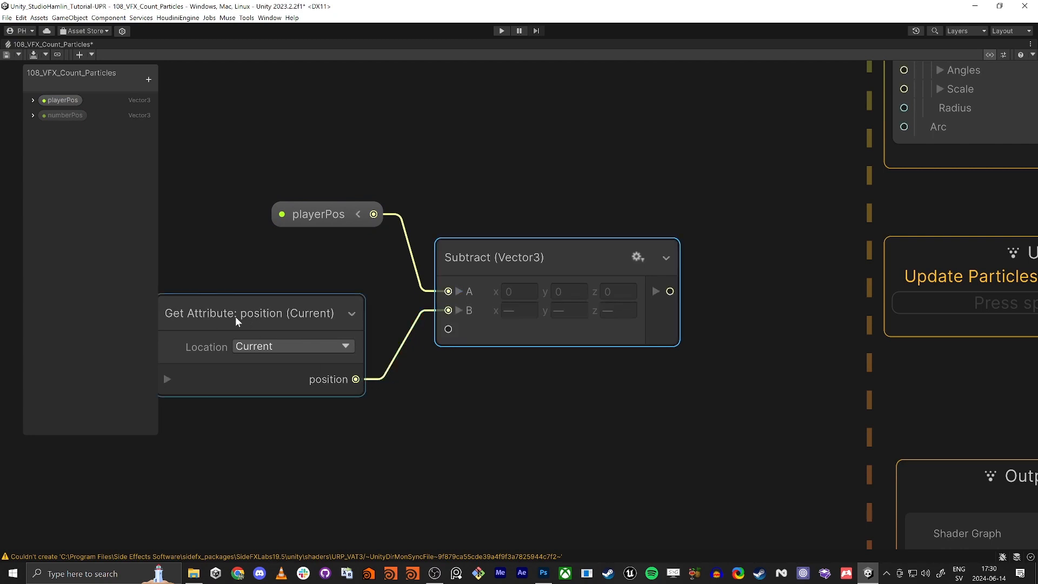
Step: Shift the three connected nodes away from the particle contexts and add a Distance node fed by the Subtract output
left_click_drag(273, 157, 588, 328)
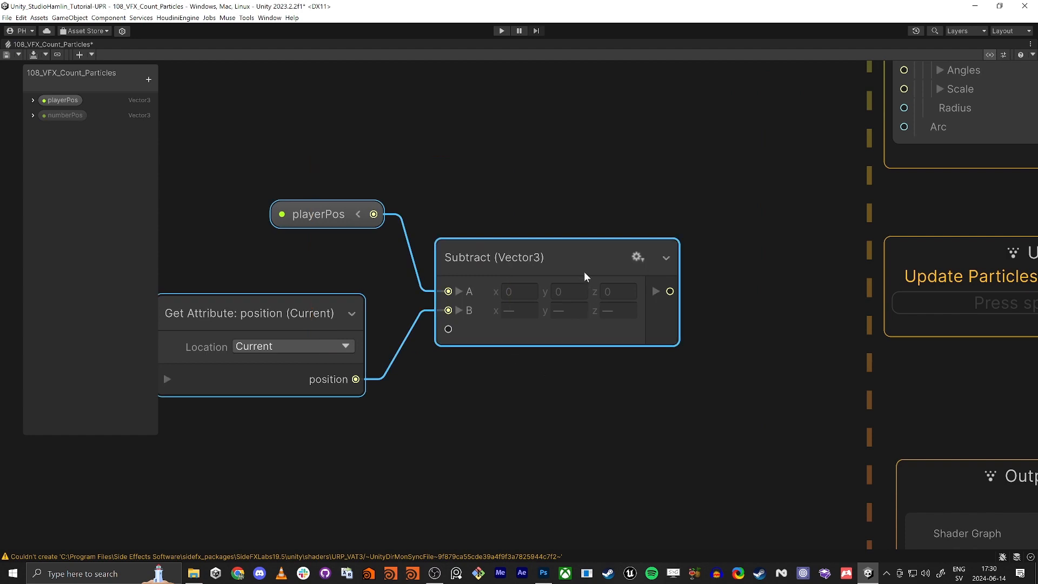
left_click_drag(584, 272, 332, 269)
middle_click_drag(541, 323, 763, 306)
left_click(624, 330)
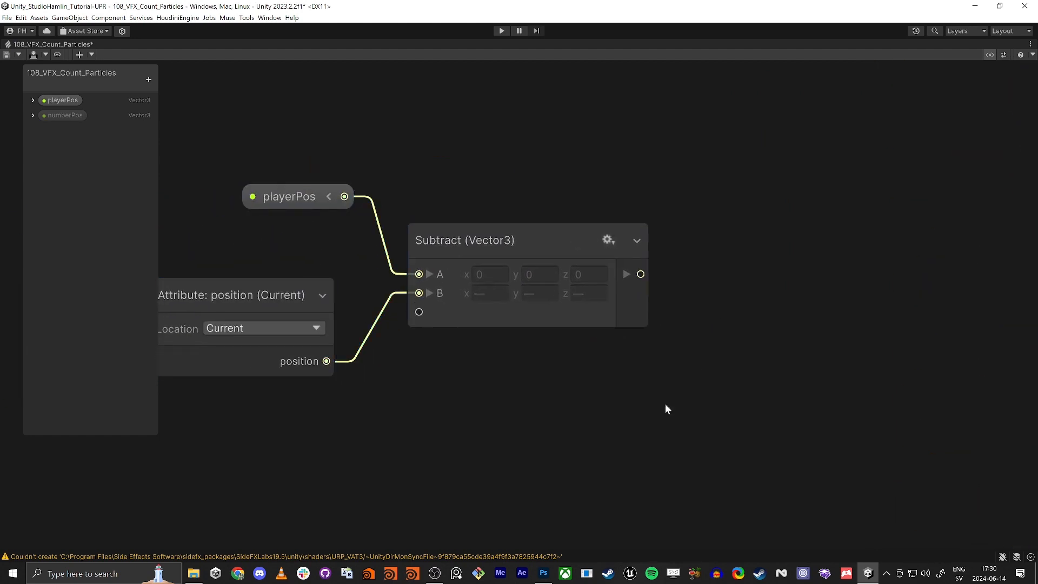
middle_click_drag(720, 412, 651, 379)
left_click_drag(572, 240, 650, 271)
type("dist")
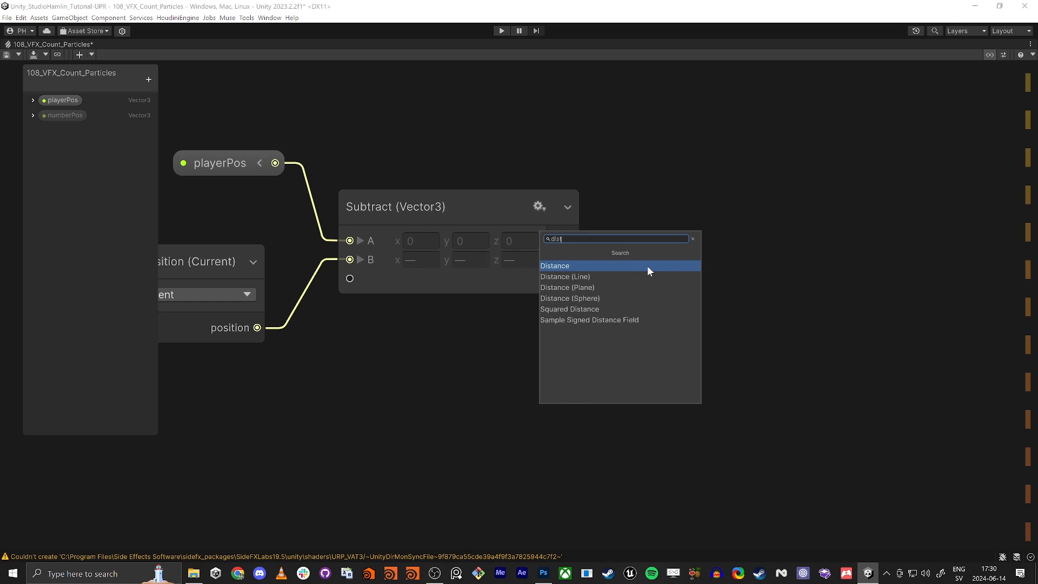
key("Return")
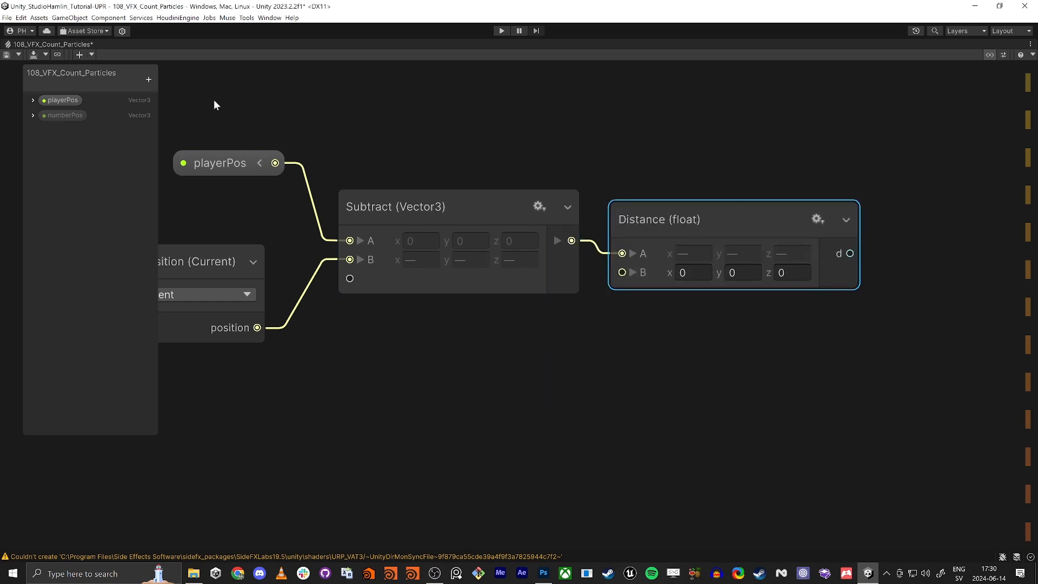
Step: Move the whole node chain, including the Distance node, further away from the particle contexts to free up space
left_click_drag(213, 100, 743, 272)
left_click_drag(713, 234, 531, 260)
middle_click_drag(790, 285, 576, 330)
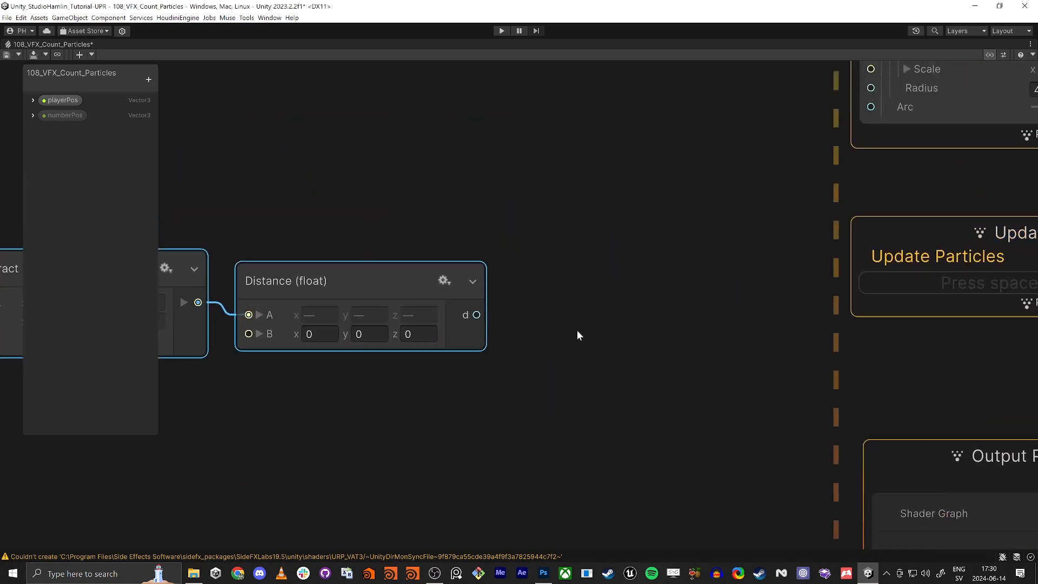
scroll(576, 330, "down", 1)
left_click(572, 330)
mouse_move(406, 292)
left_mouse_down()
mouse_move(411, 276)
mouse_move(400, 287)
left_mouse_up()
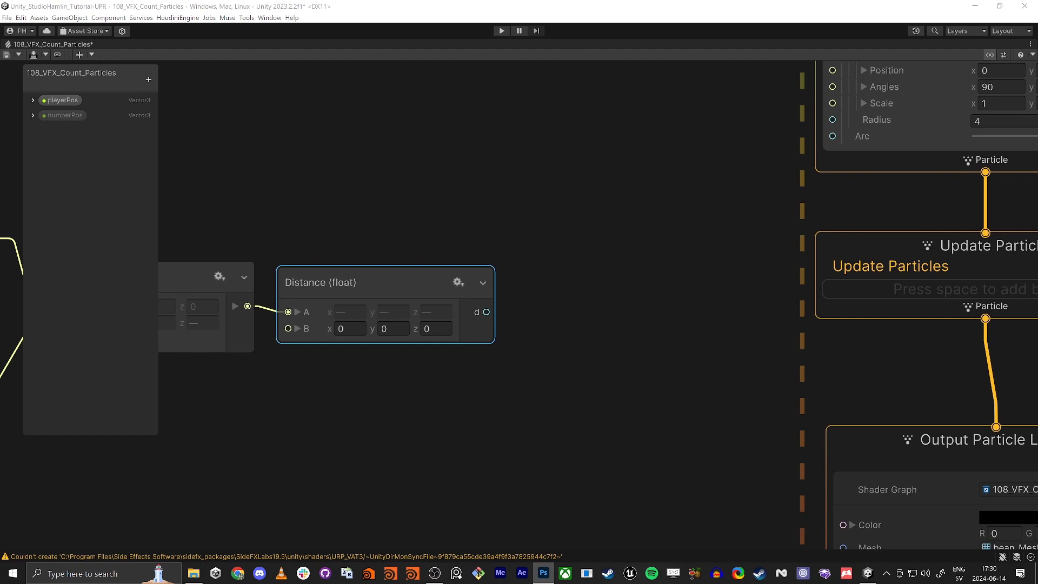
Step: Add a Compare node beside the Distance node and connect the distance output to its Left input
left_click(680, 343)
key("space")
type("compa")
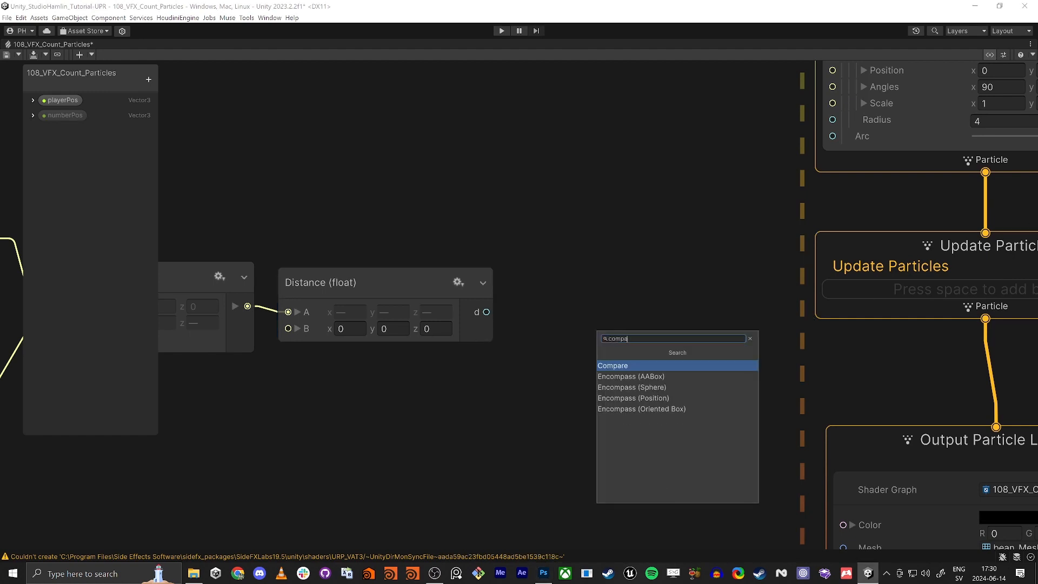
key("Return")
left_click_drag(690, 377, 567, 307)
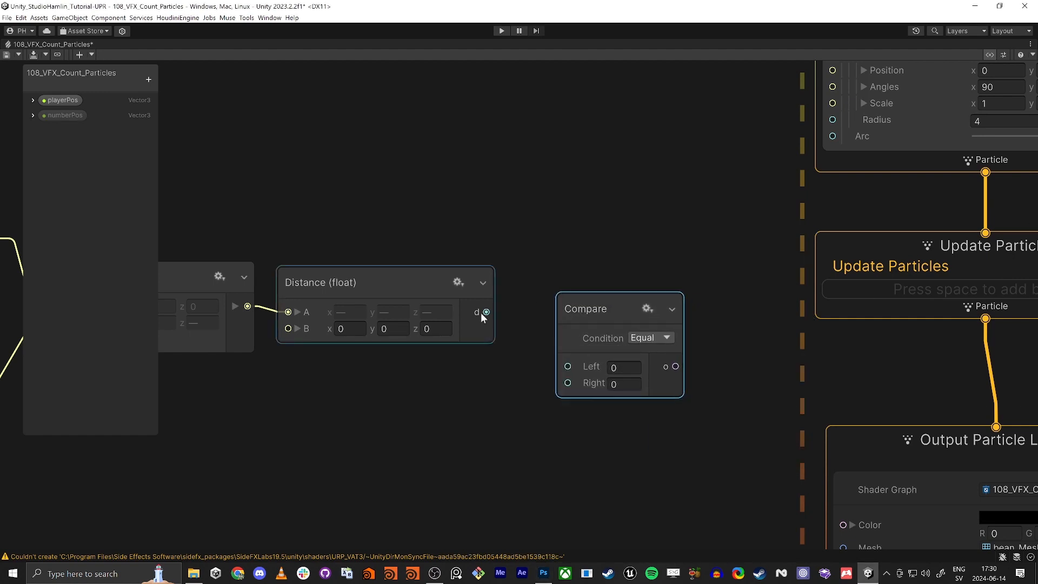
left_click_drag(487, 312, 567, 366)
left_click_drag(570, 313, 564, 287)
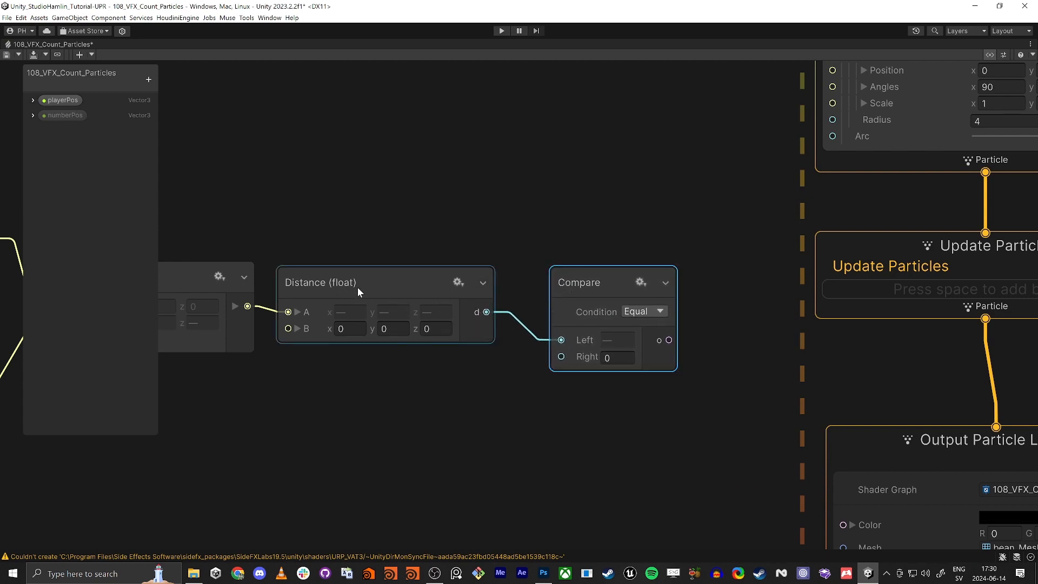
Step: Set the Compare node's condition to Less and its Right value to 0.3
left_click(644, 311)
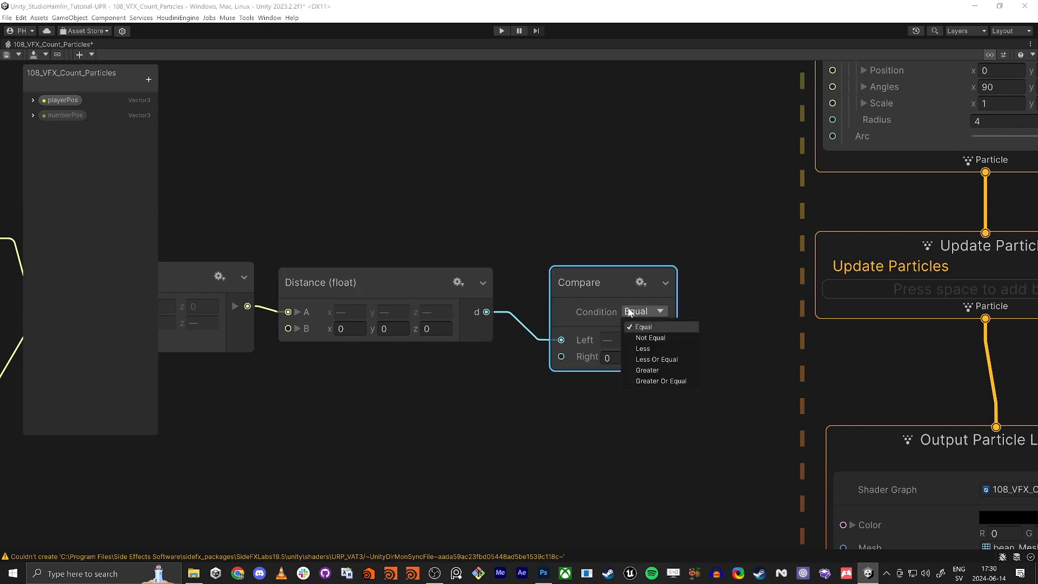
left_click(641, 349)
left_click_drag(602, 290, 602, 273)
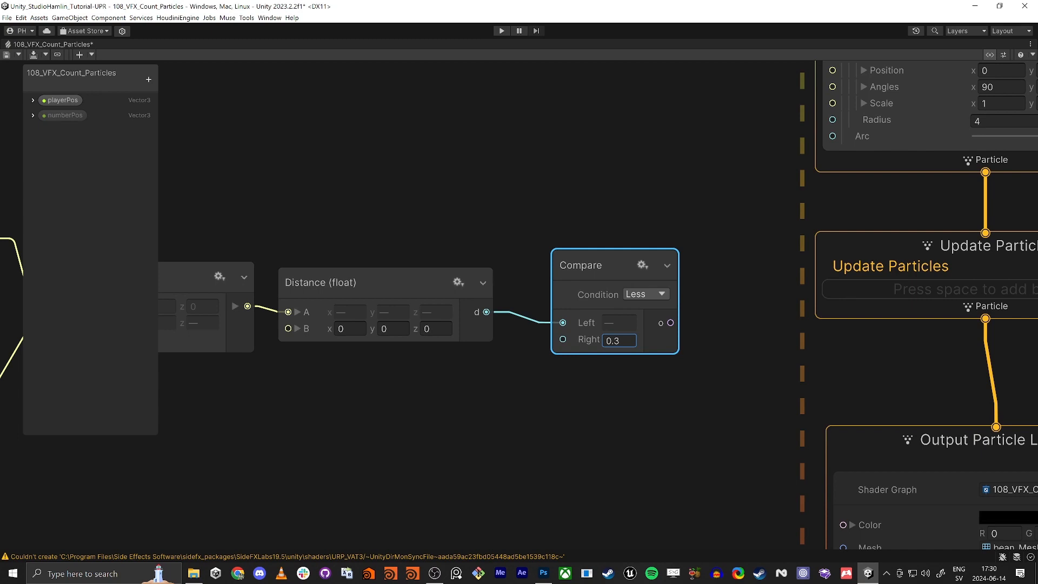
left_click_drag(625, 261, 595, 250)
middle_click_drag(681, 327, 551, 337)
left_click_drag(510, 325, 597, 326)
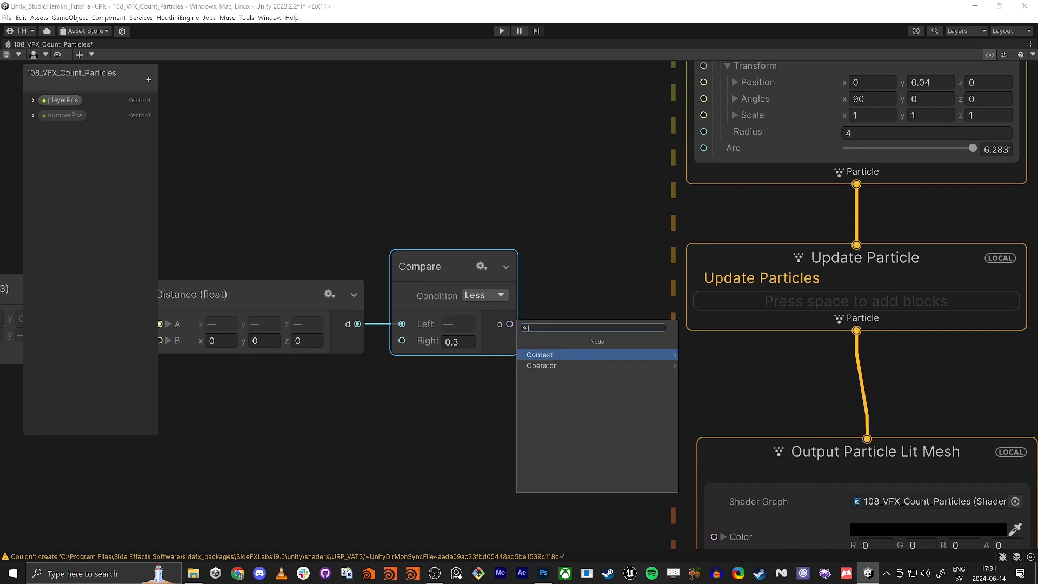
key("Escape")
left_click_drag(509, 327, 606, 314)
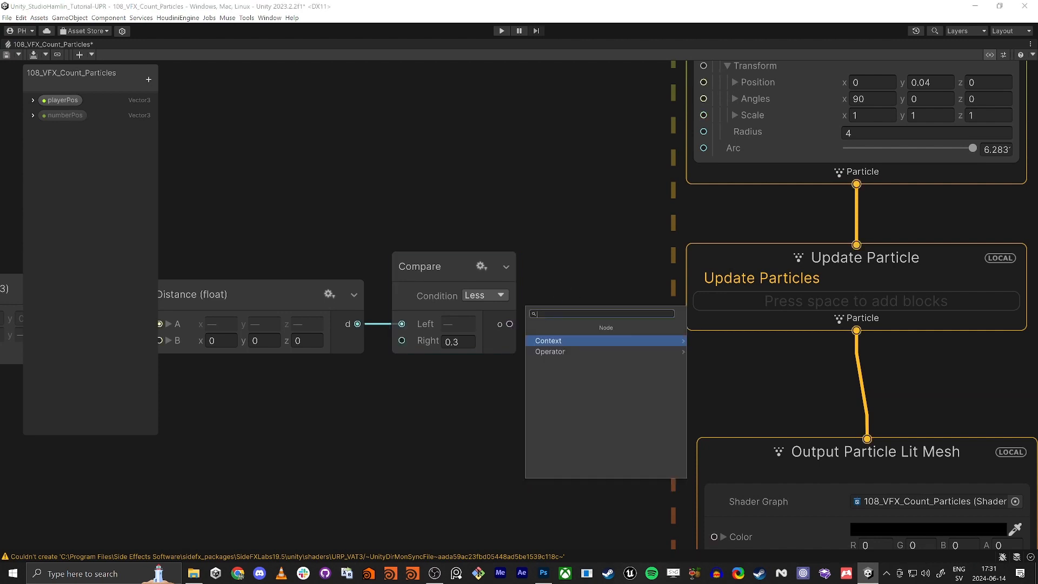
key("Escape")
Step: Add a Set Alive block to the Update Particle context
middle_click_drag(566, 339, 436, 315)
left_click(625, 231)
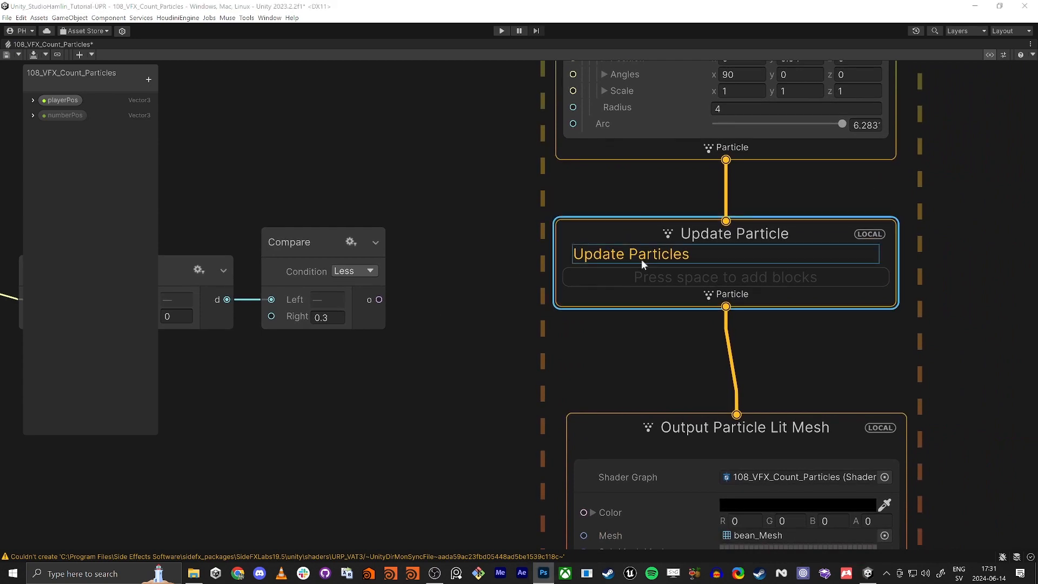
left_click(485, 289)
left_click(627, 231)
left_click(626, 230)
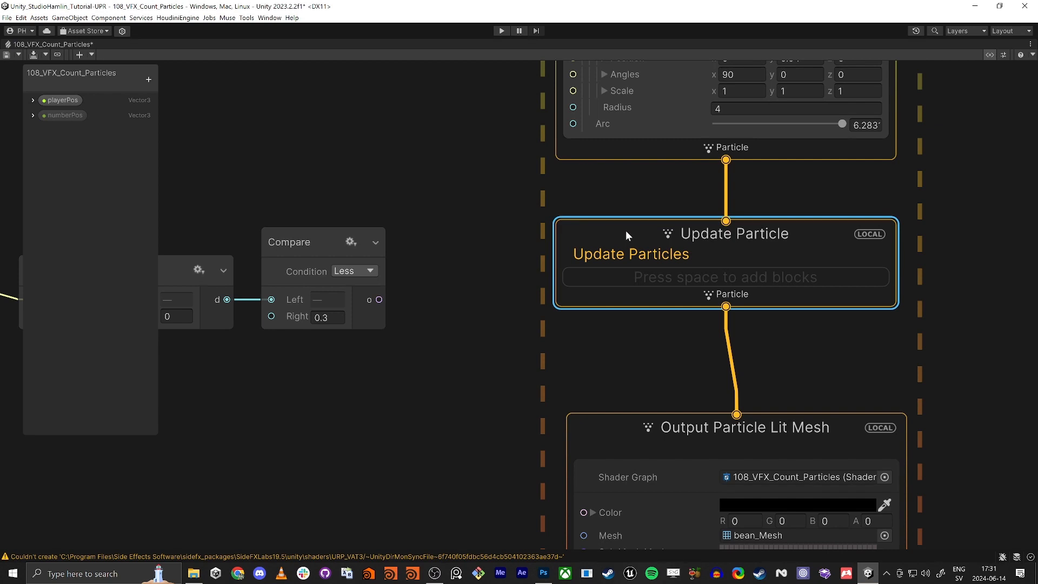
key("space")
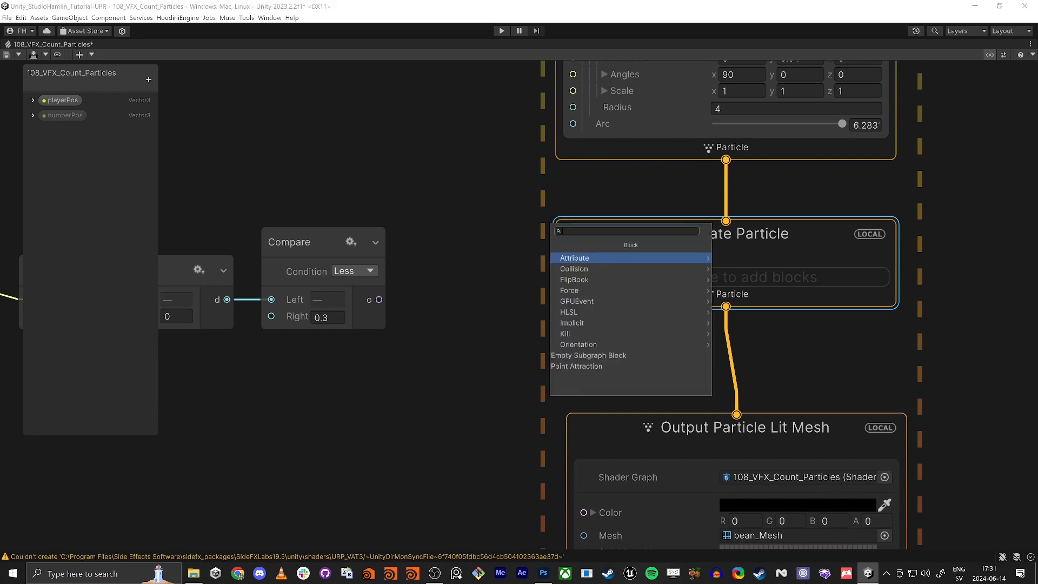
left_click(519, 234)
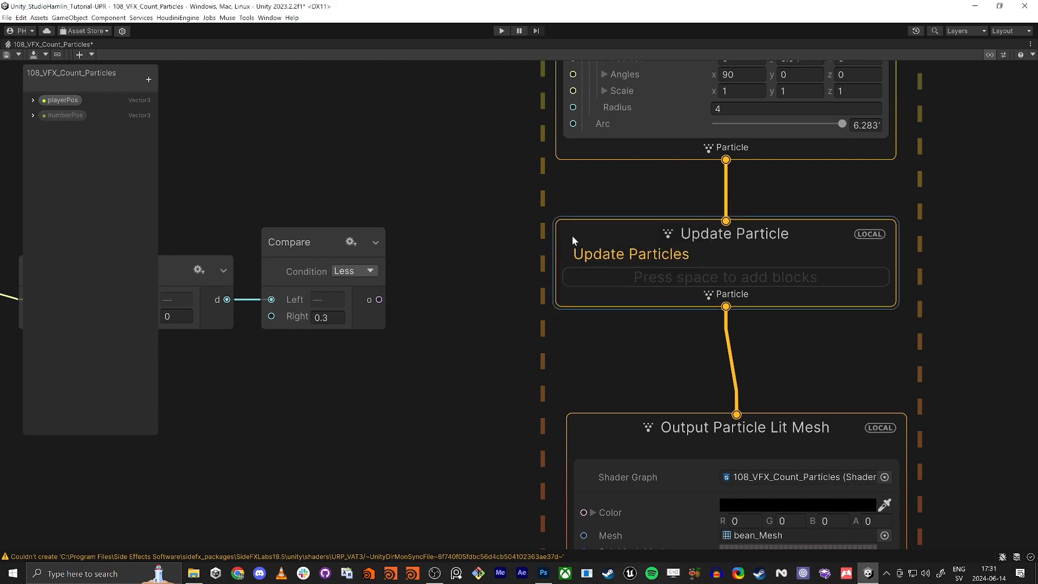
key("space")
type("set aliv")
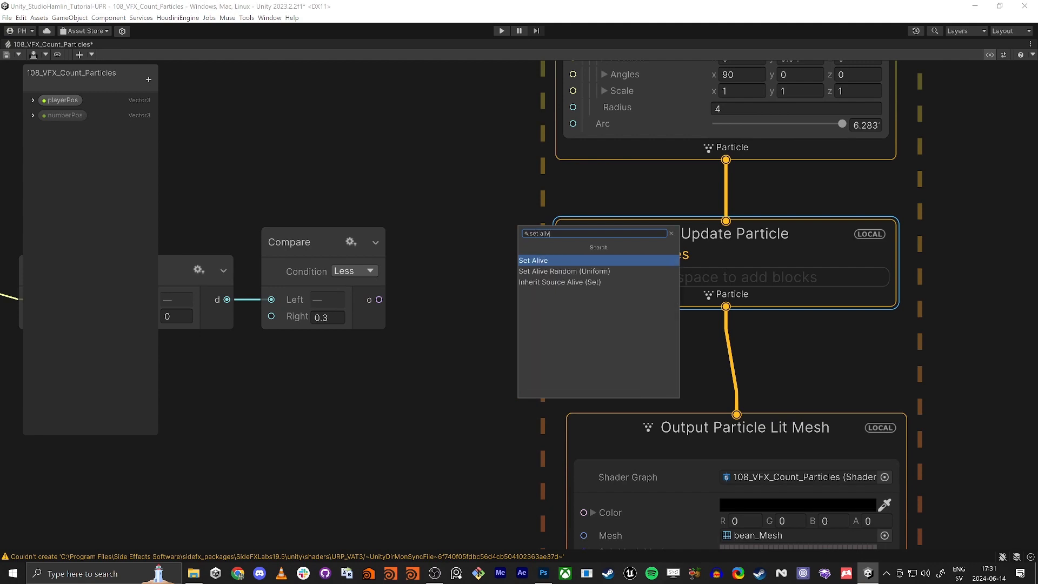
key("Return")
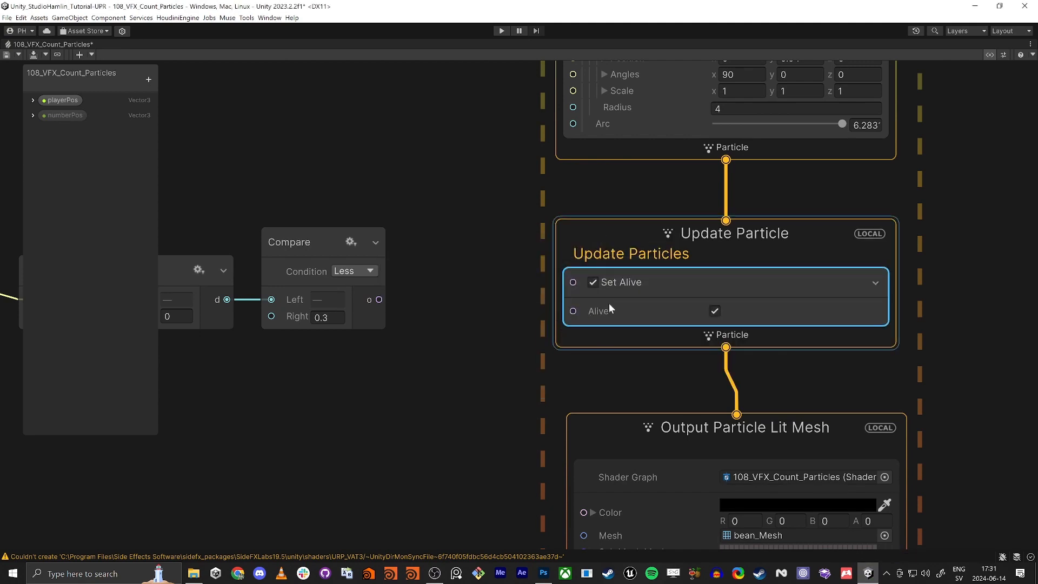
Step: Restore the editor layout and toggle the Set Alive block's Alive value off and on, saving the graph to compare the particles in the scene
scroll(423, 323, "up", 1)
middle_click_drag(424, 324, 486, 306)
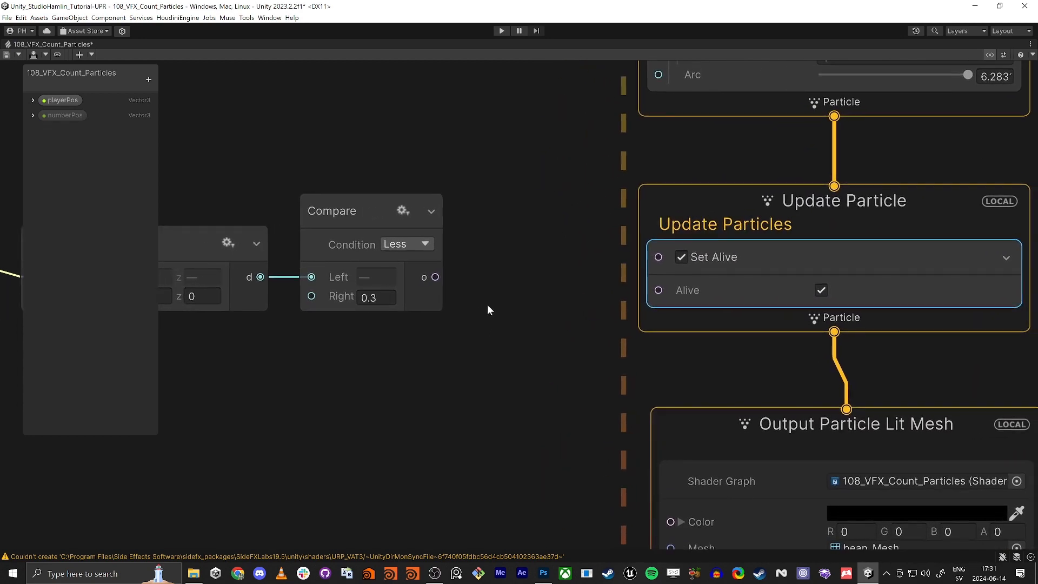
left_click(820, 290)
key("shift+space")
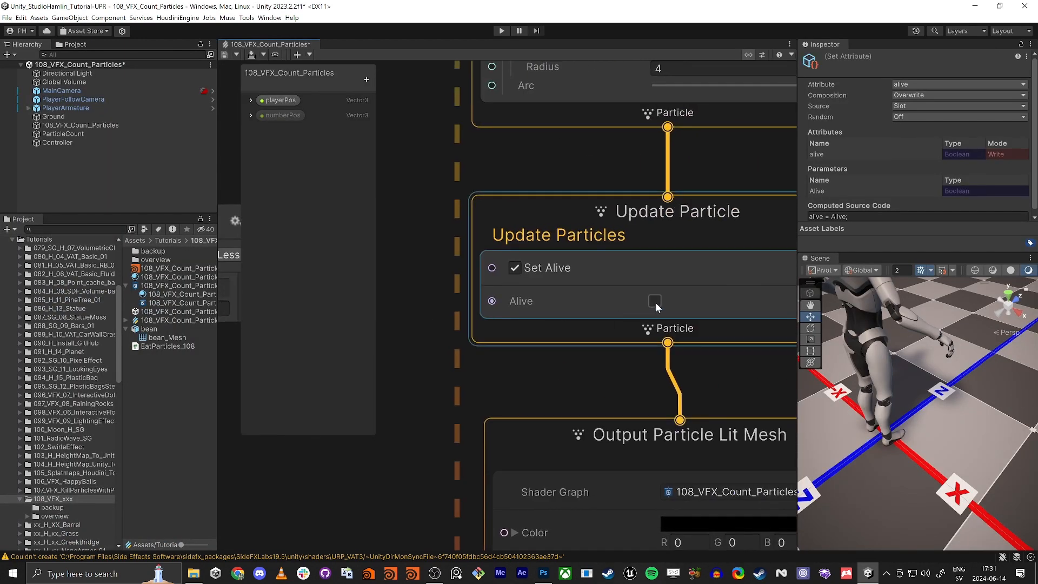
left_click(653, 303)
left_click(225, 55)
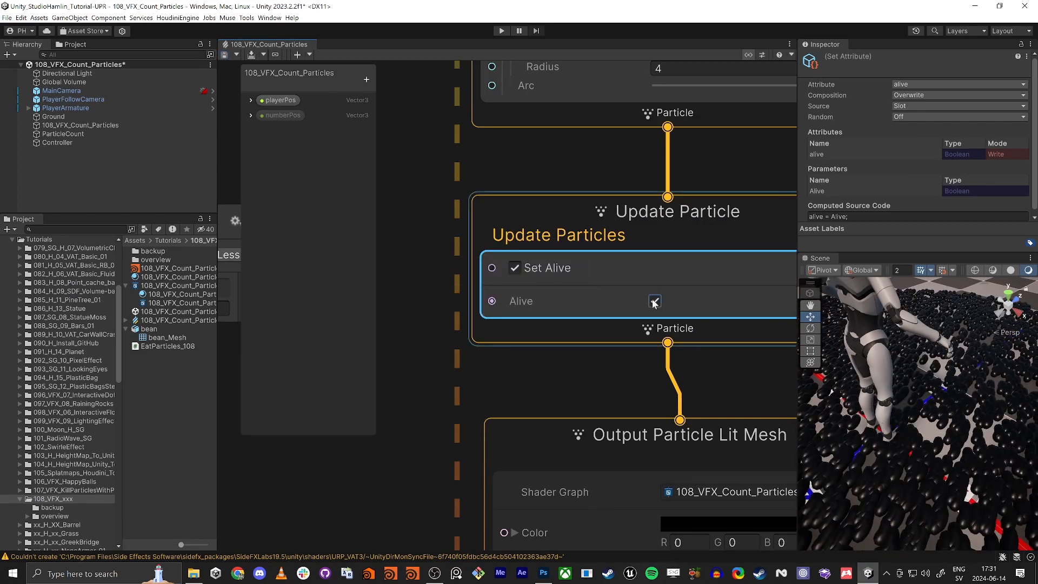
left_click(655, 301)
left_click(654, 304)
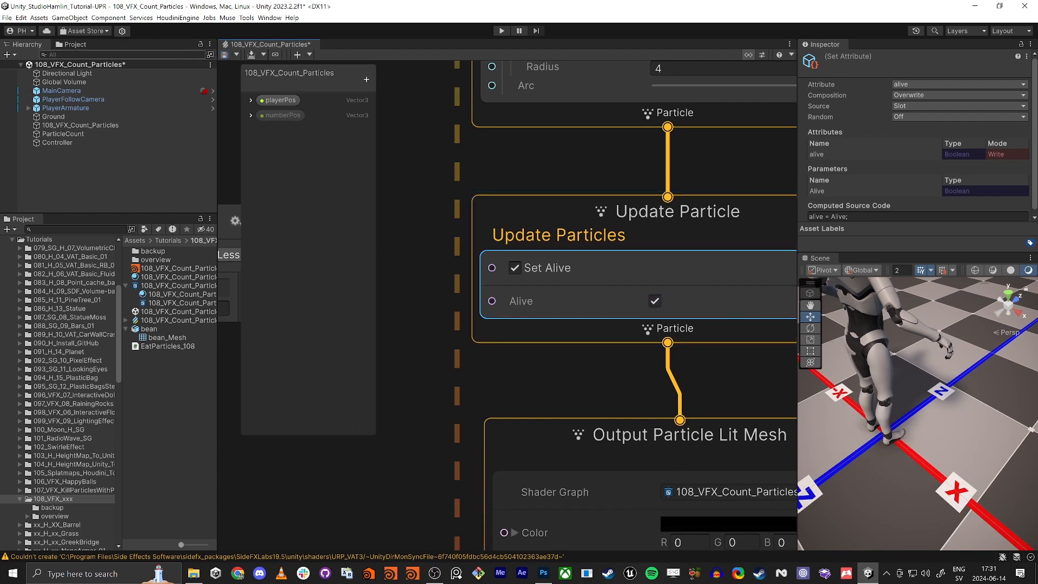
left_click(225, 55)
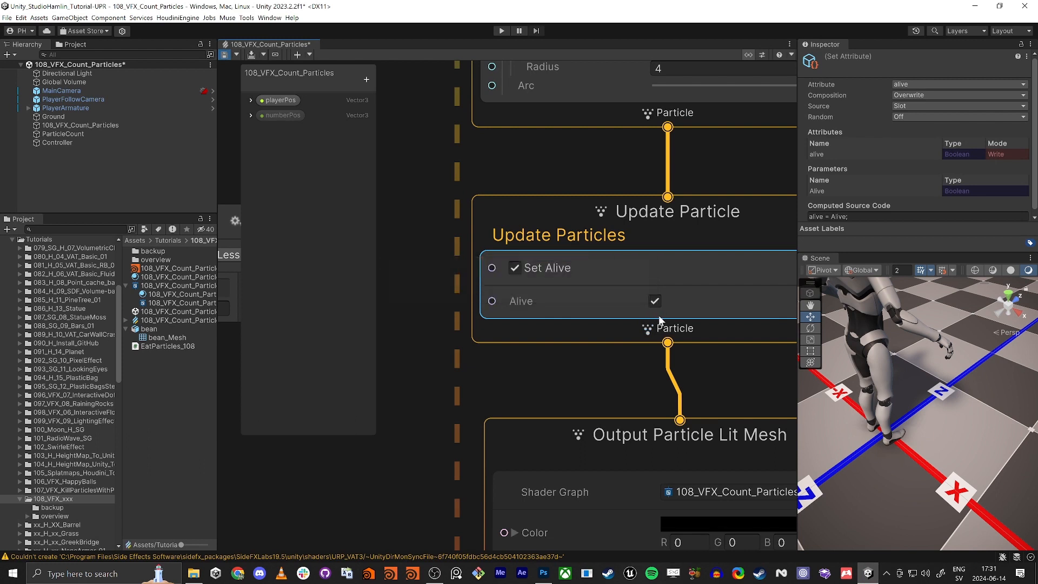
Step: Set the Compare node's condition to Greater
scroll(441, 362, "down", 5)
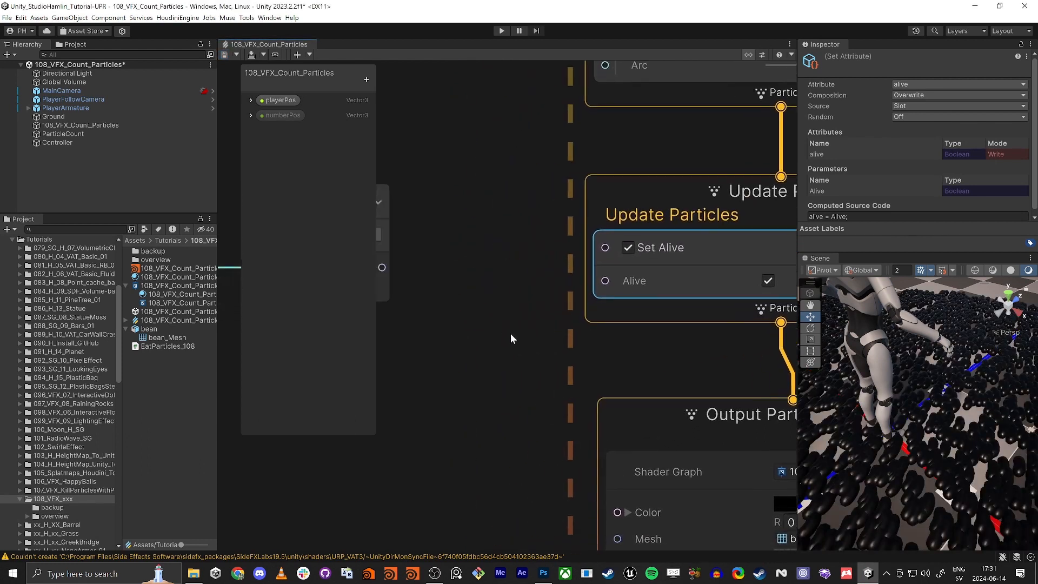
middle_click_drag(618, 356, 523, 406)
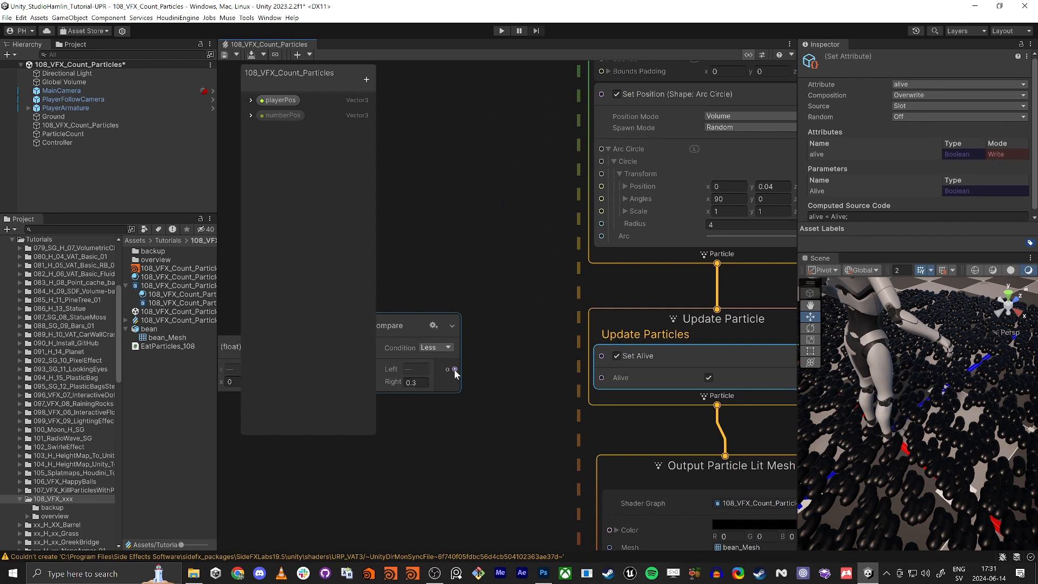
left_click_drag(455, 369, 553, 373)
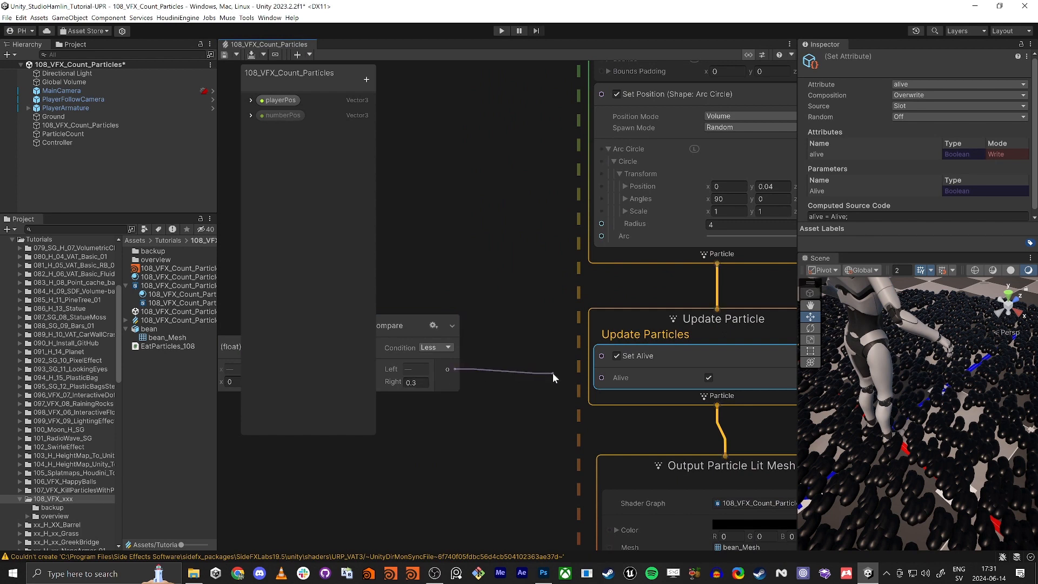
left_click_drag(552, 372, 553, 372)
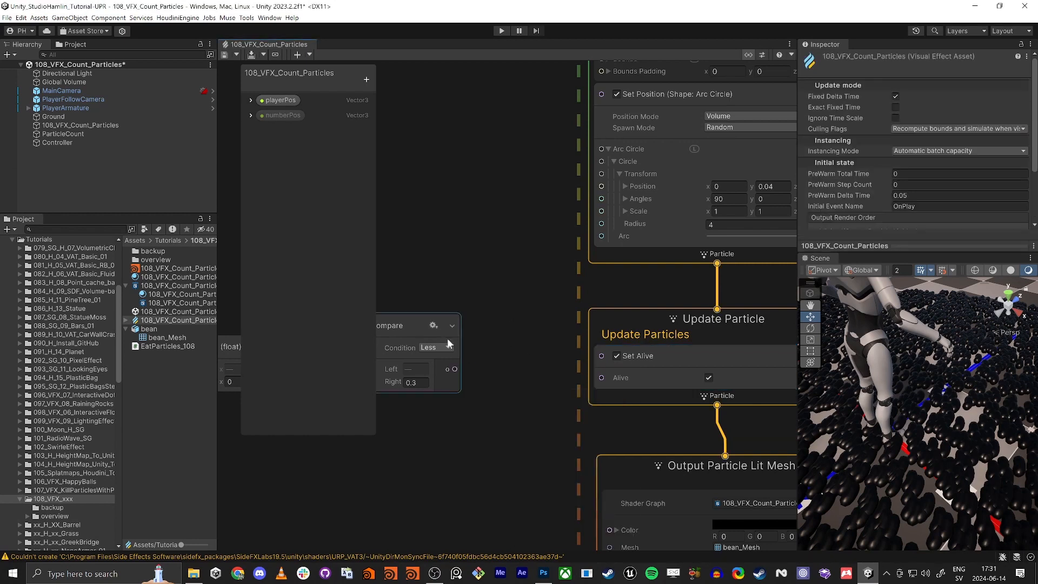
left_click(435, 347)
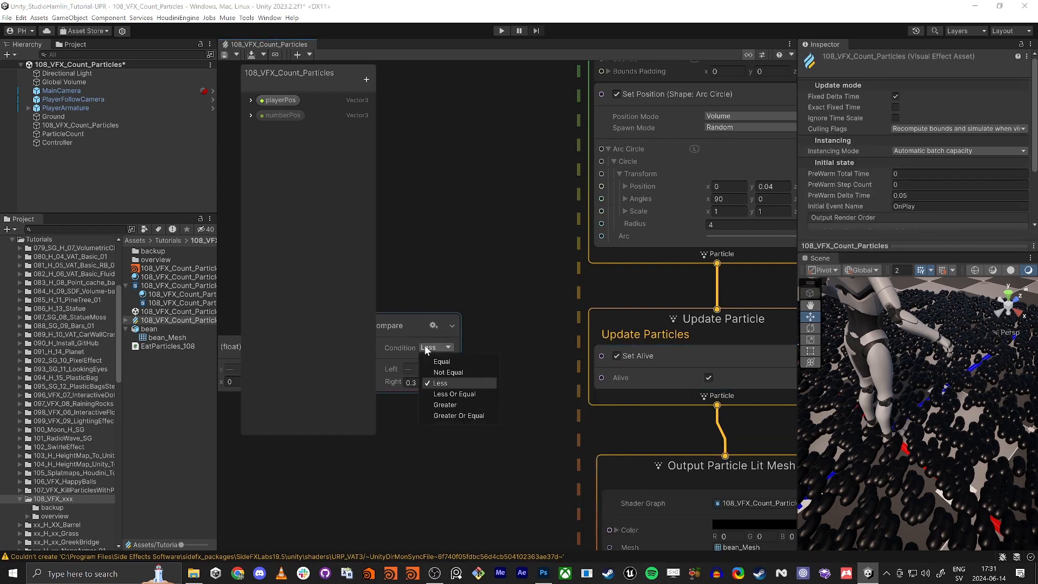
left_click(457, 404)
Step: Connect the Compare output to the Set Alive block's Alive input, save the graph and check the particles around the character
middle_click_drag(439, 413, 462, 389)
left_click_drag(479, 347, 625, 355)
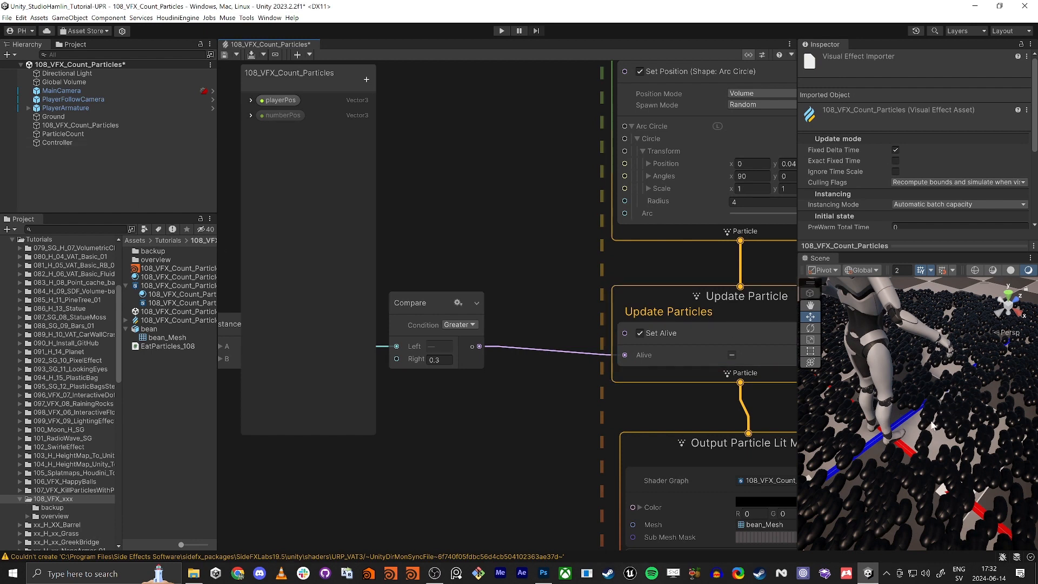
left_click_drag(888, 457, 888, 431, "alt")
key("ctrl+s")
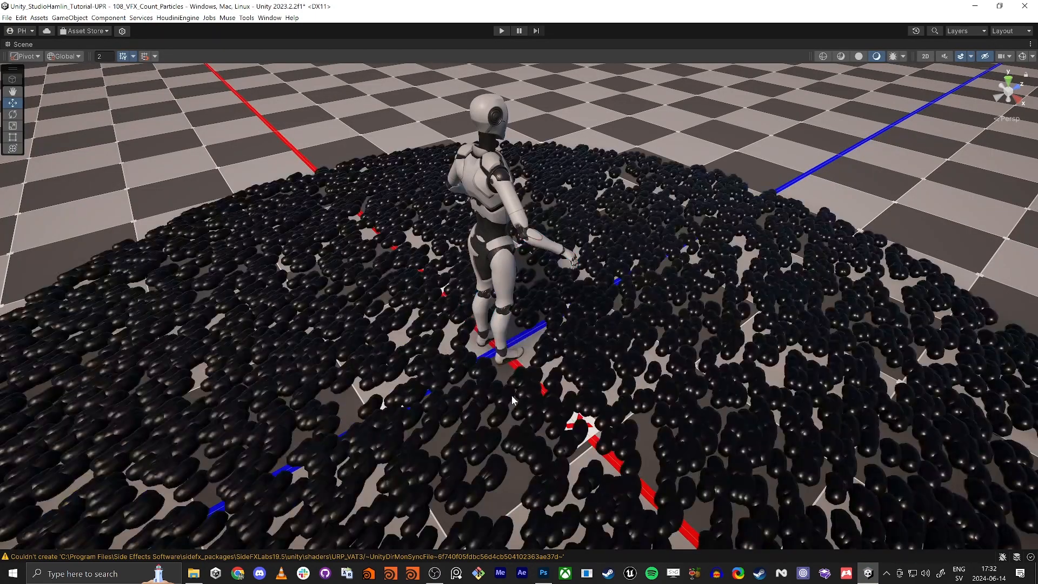
Step: Move the PlayerArmature character through the particles to test the kill distance, restore the editor layout and return the character near the circle's centre
right_click_drag(511, 395, 526, 387)
left_click(475, 360)
left_click_drag(478, 385, 572, 383)
key("s")
right_click_drag(570, 392, 539, 393)
key("w")
left_click_drag(523, 356, 605, 380)
key("shift+space")
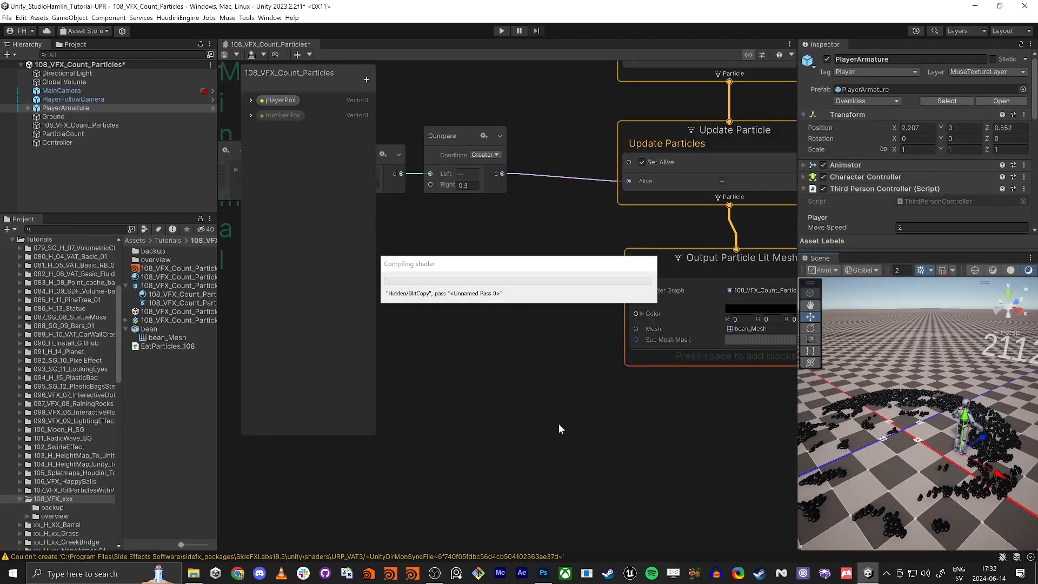
left_click_drag(961, 456, 908, 437)
Step: Delete the connection between the Compare output and the Set Alive block's Alive input
middle_click_drag(549, 289, 599, 255)
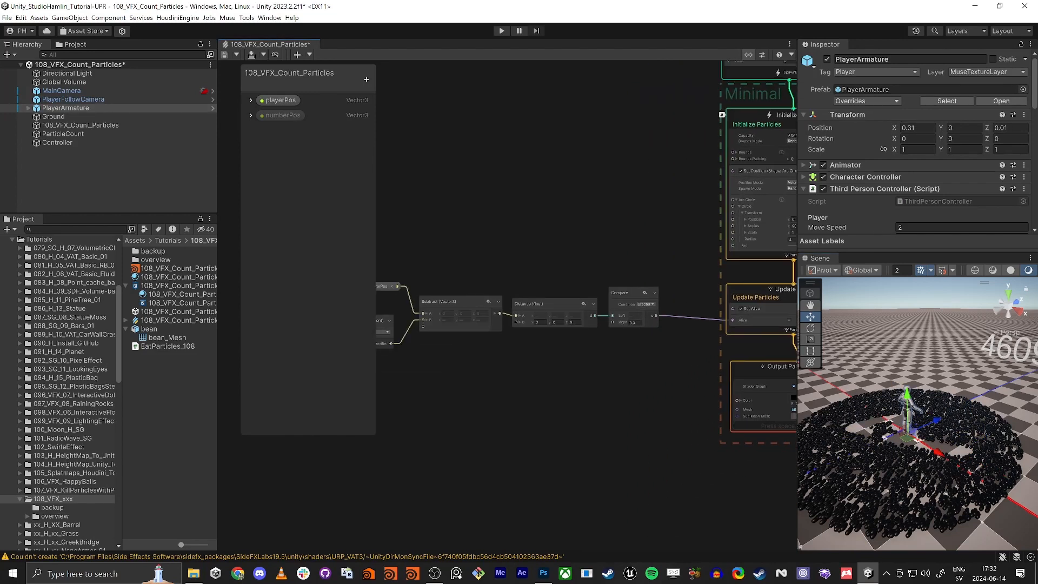
middle_click_drag(607, 390, 526, 385)
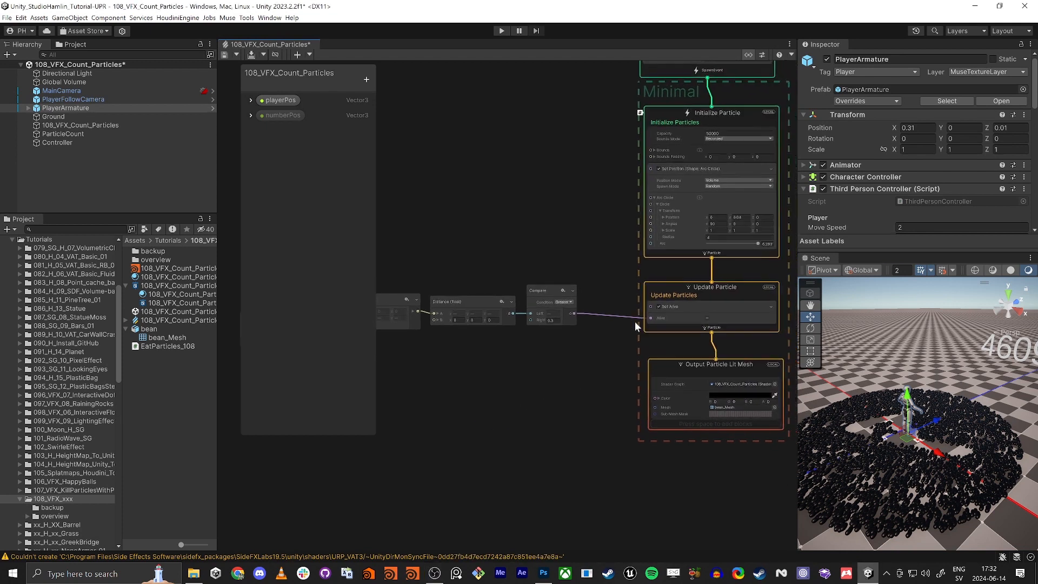
scroll(635, 321, "up", 3)
middle_click_drag(596, 350, 440, 334)
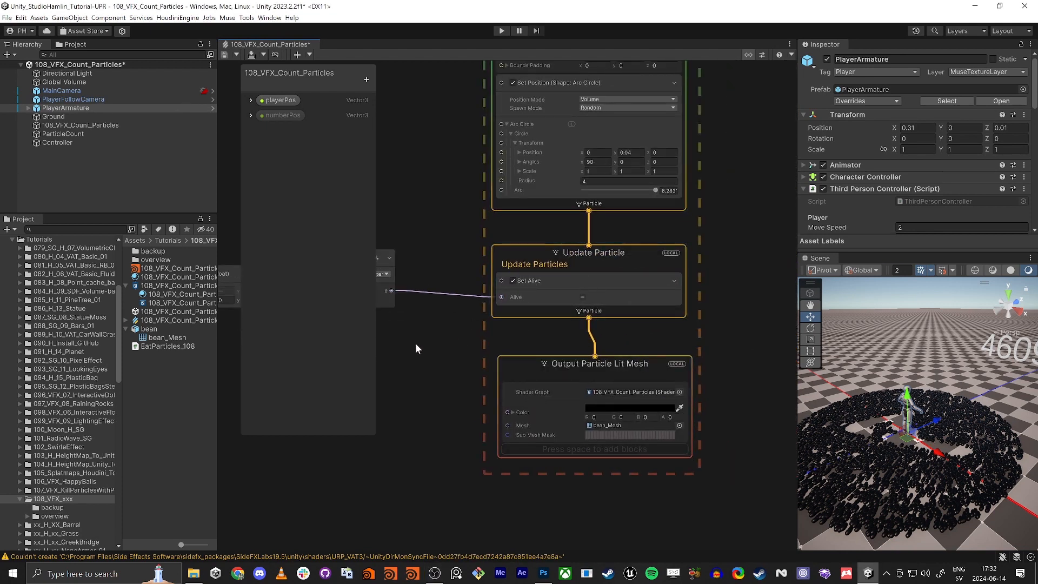
middle_click_drag(415, 343, 481, 323)
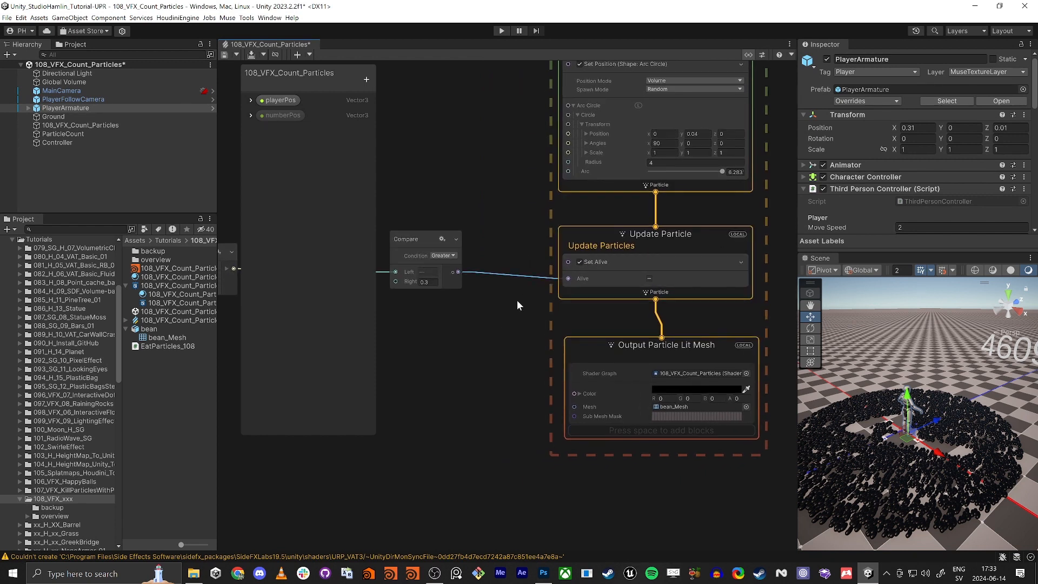
key("Delete")
Step: Add a Set Custom Attribute block to the Update Particle context
left_click(613, 241)
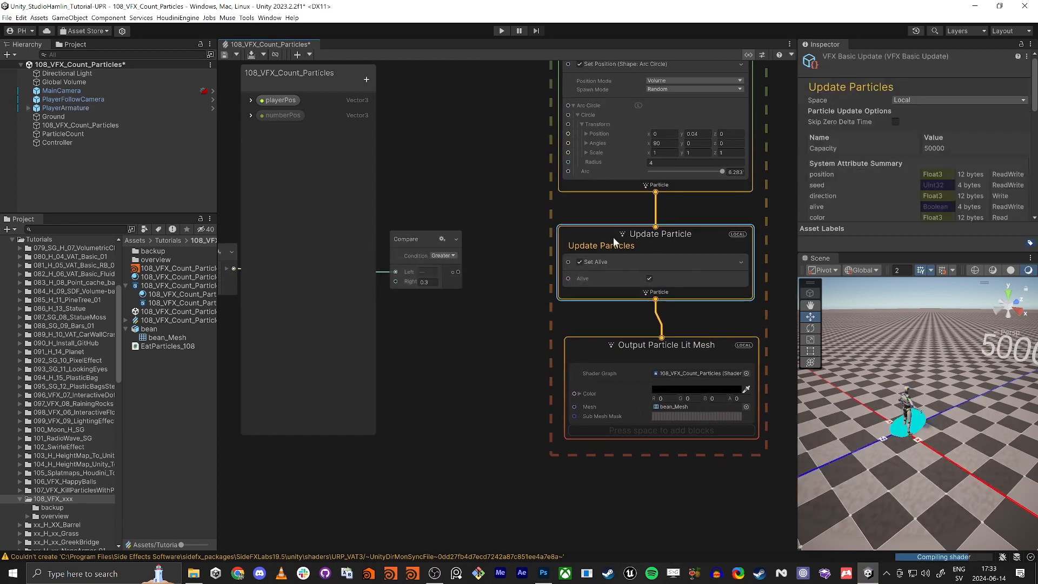
key("space")
type("set cust")
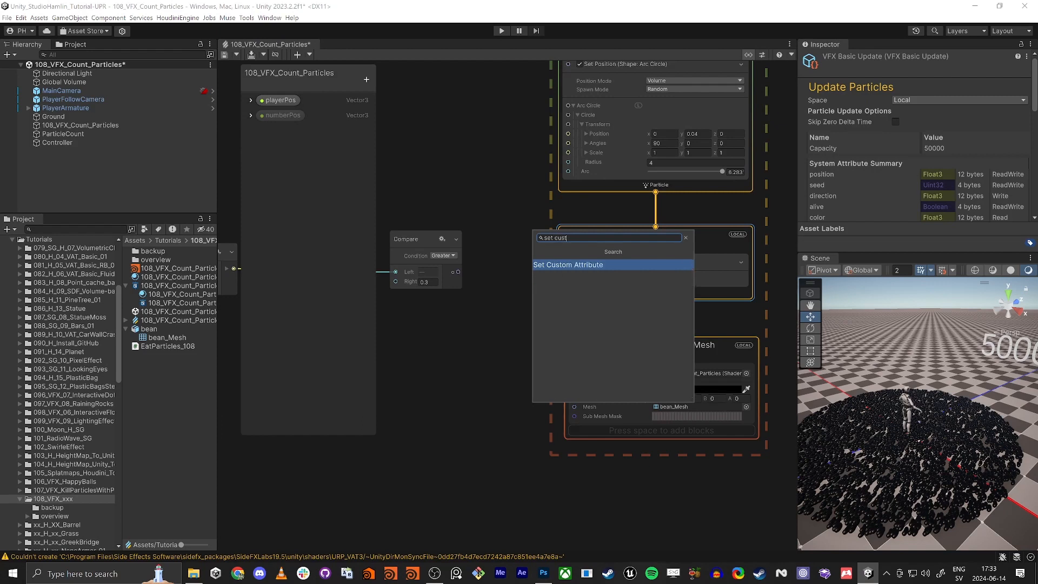
key("Return")
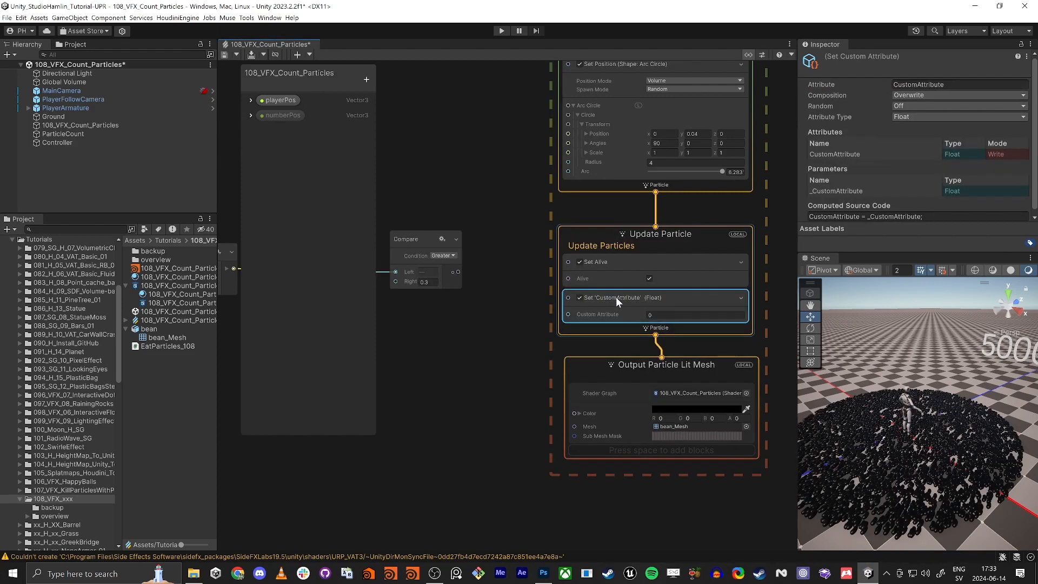
Step: Set the custom attribute block's type to Bool and name its attribute eat
left_click(909, 116)
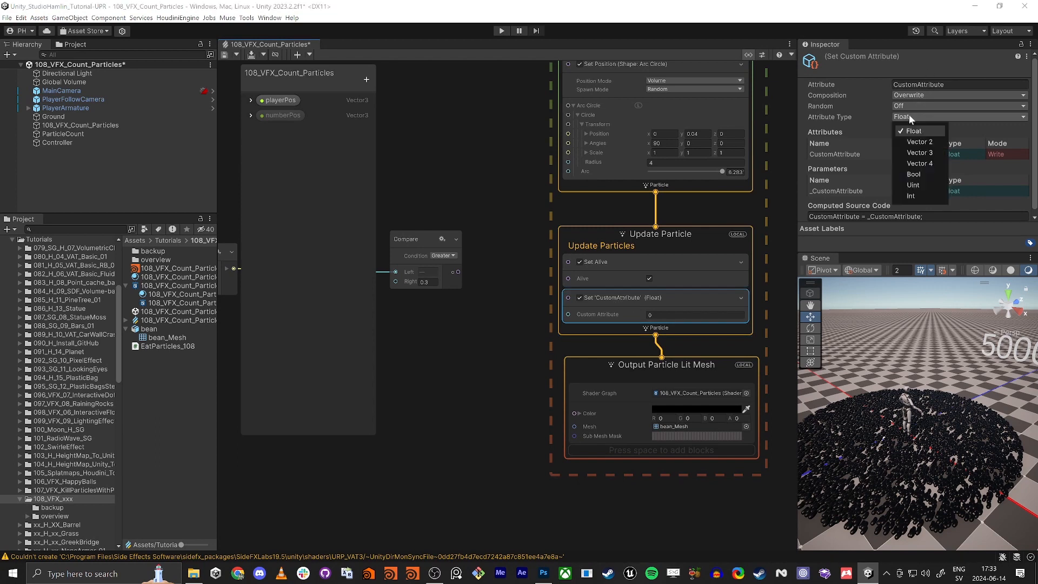
left_click(915, 174)
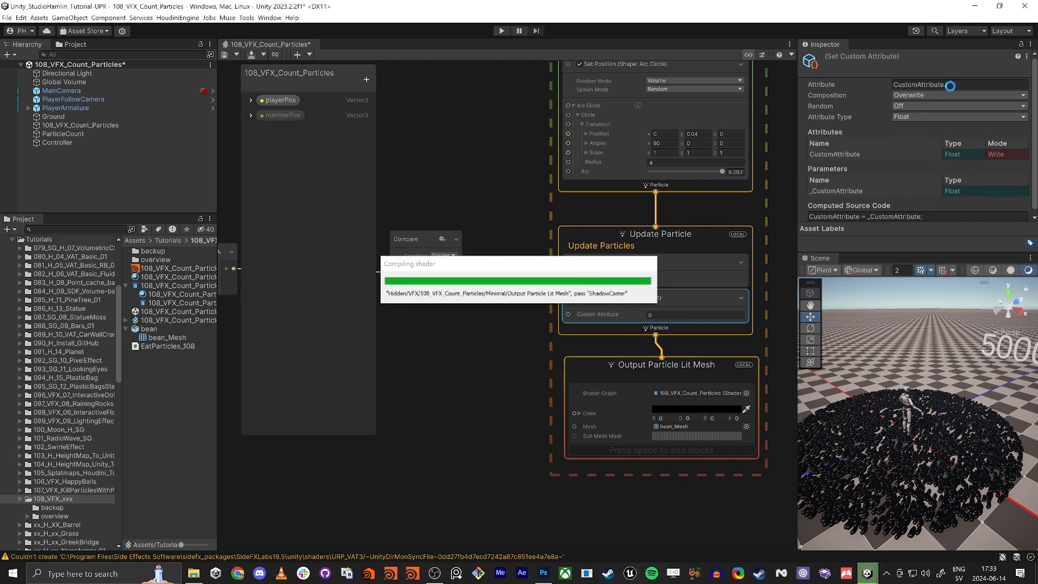
left_click(895, 84)
type("eat")
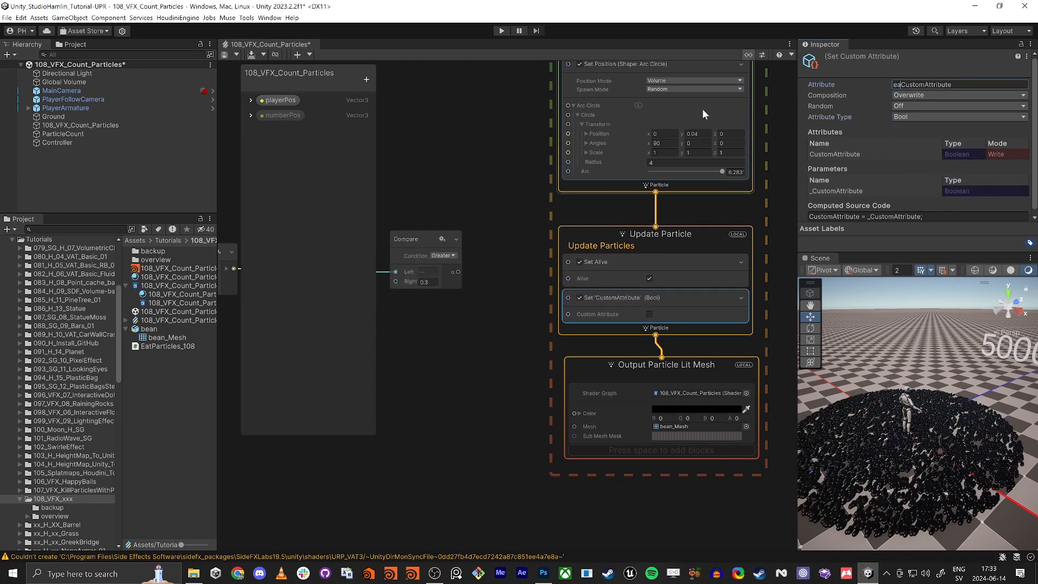
key("shift+End")
key("Delete")
key("Return")
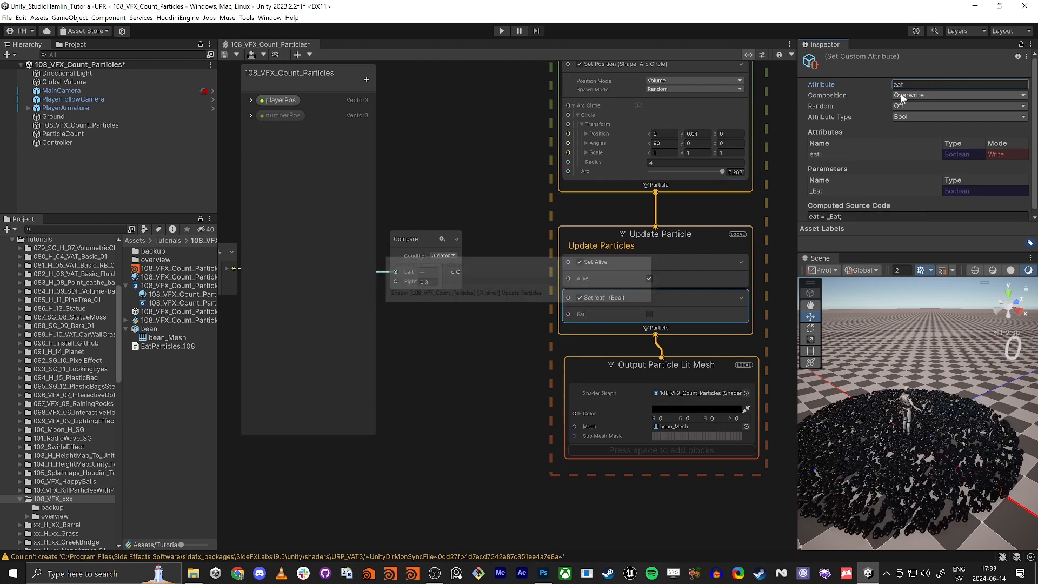
Step: Move the Output Particle Lit Mesh context further down and place the Set 'eat' block above the Set Alive block
middle_click_drag(452, 339, 507, 276)
left_click(494, 301)
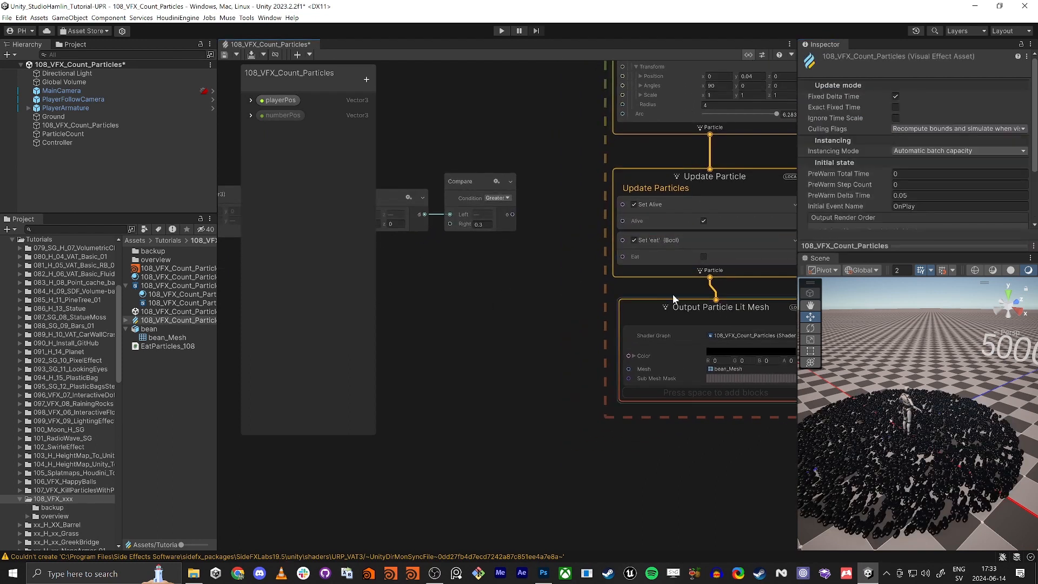
left_click_drag(671, 318, 669, 408)
left_click(693, 247)
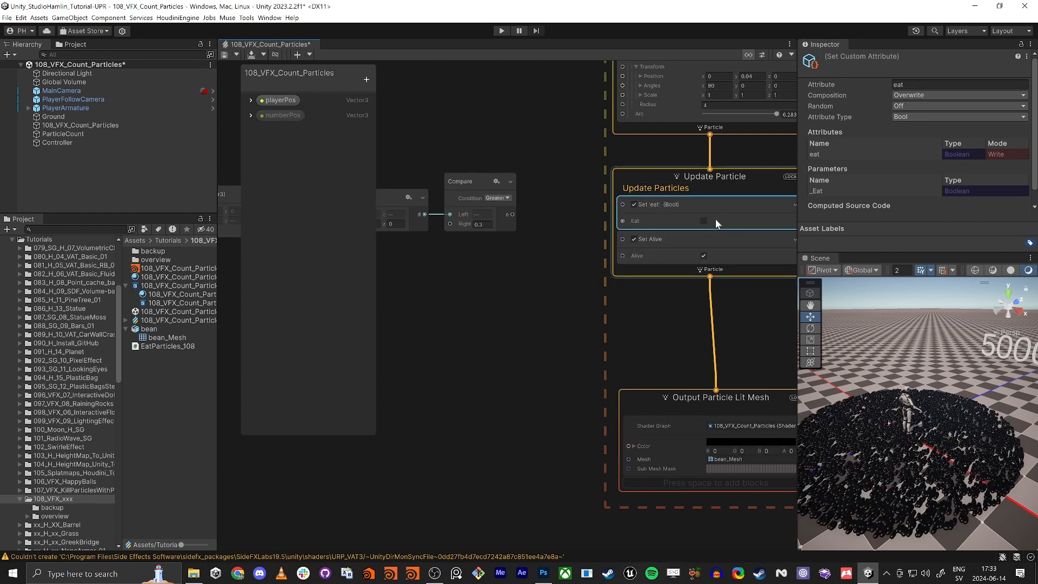
left_click(476, 322)
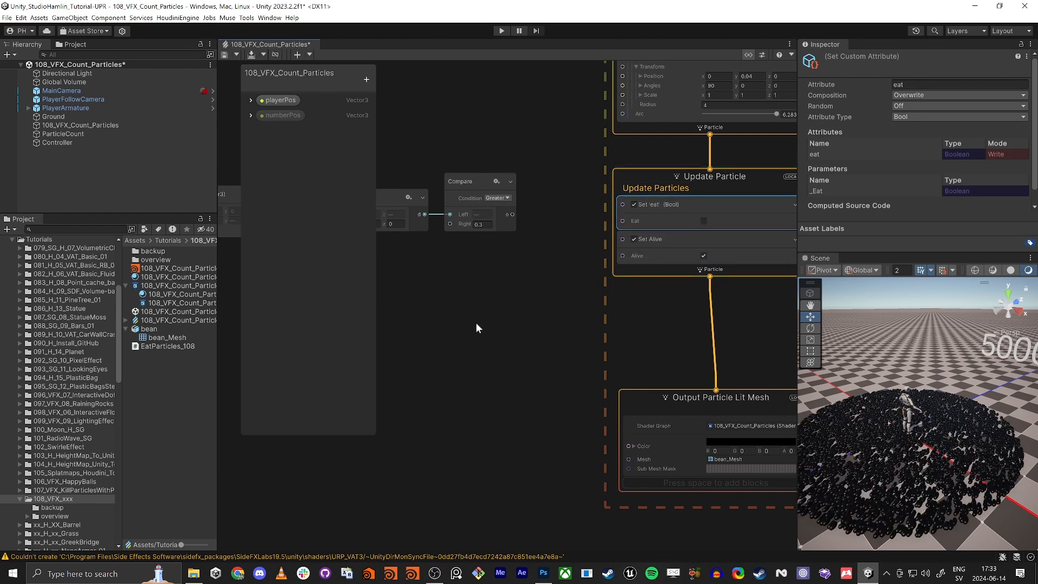
Step: Add a Get Attribute: custom node to the graph and place it below the Compare node
middle_click_drag(476, 323, 499, 315)
key("space")
type("get cust")
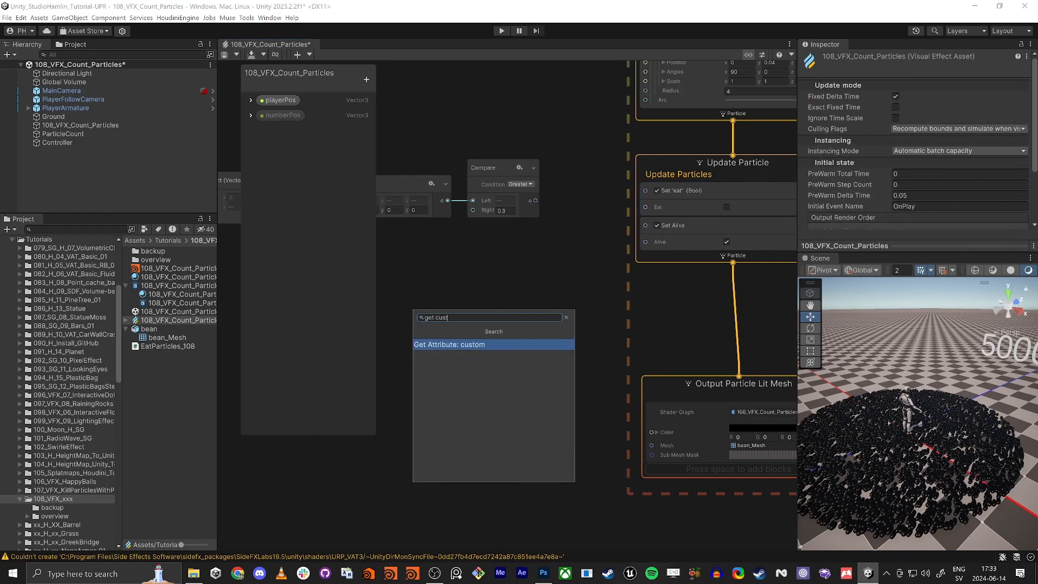
key("Return")
left_click_drag(555, 349, 467, 339)
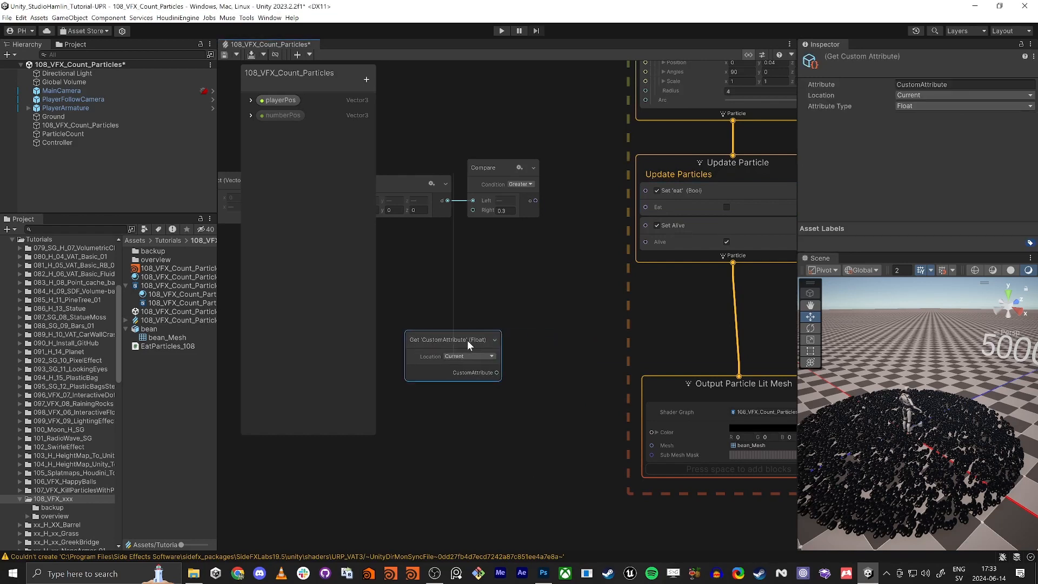
Step: Name the Get Custom Attribute node's attribute eat, set its type to Bool and reposition the node below Compare
left_click(914, 85)
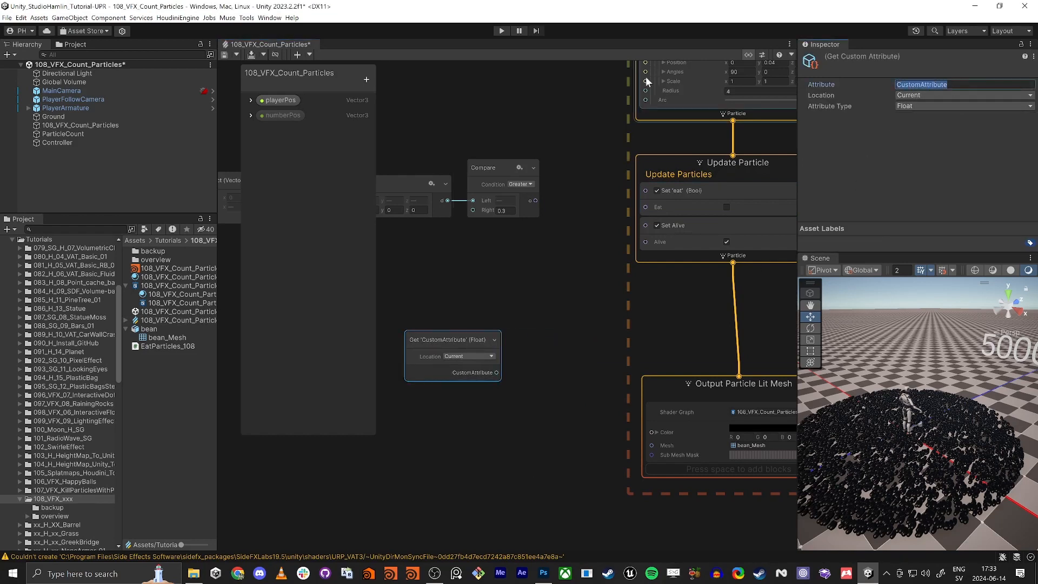
type("eat")
key("Return")
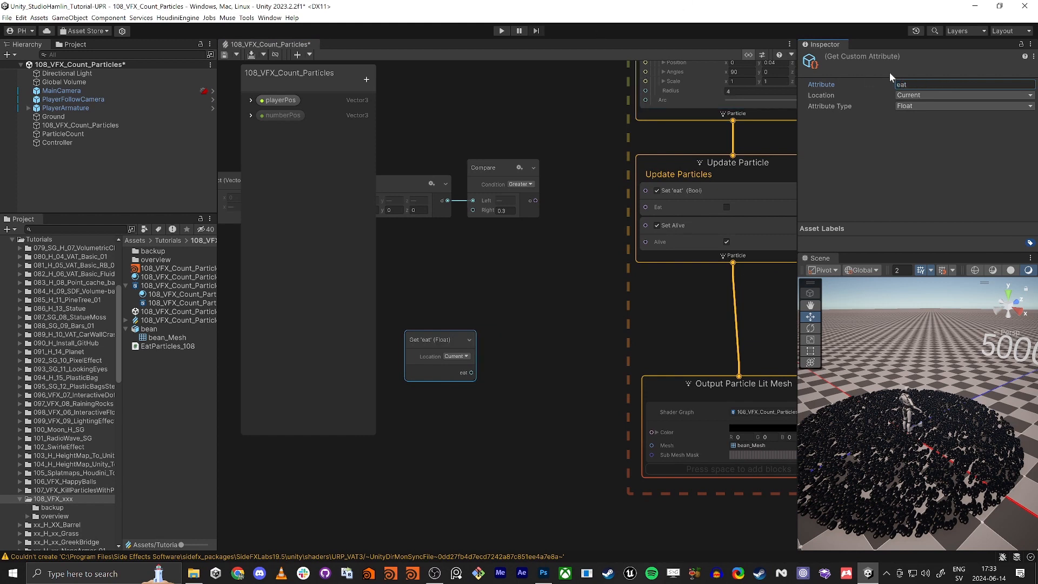
left_click(914, 106)
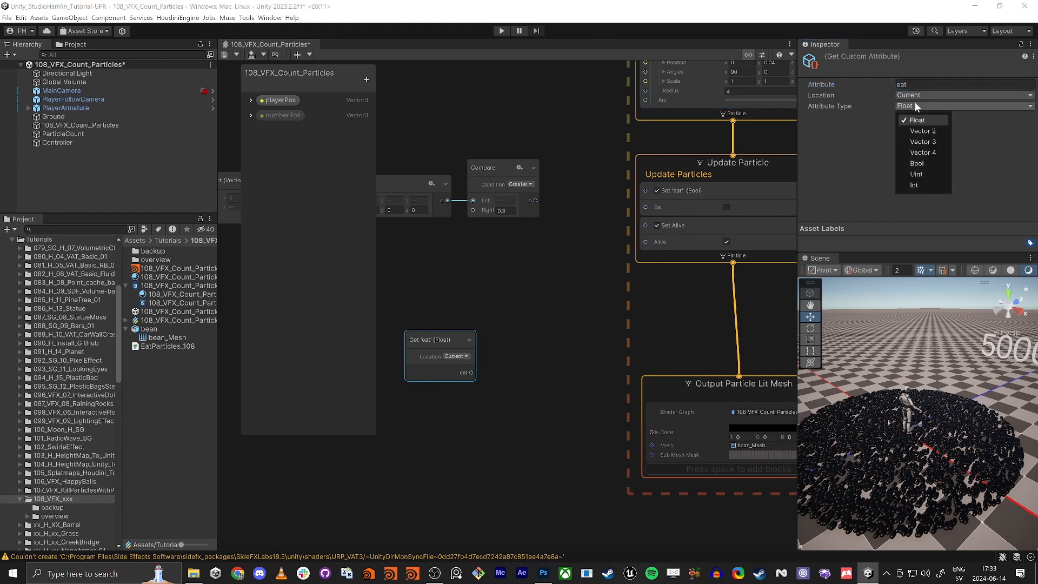
left_click(928, 163)
left_click_drag(437, 333, 538, 291)
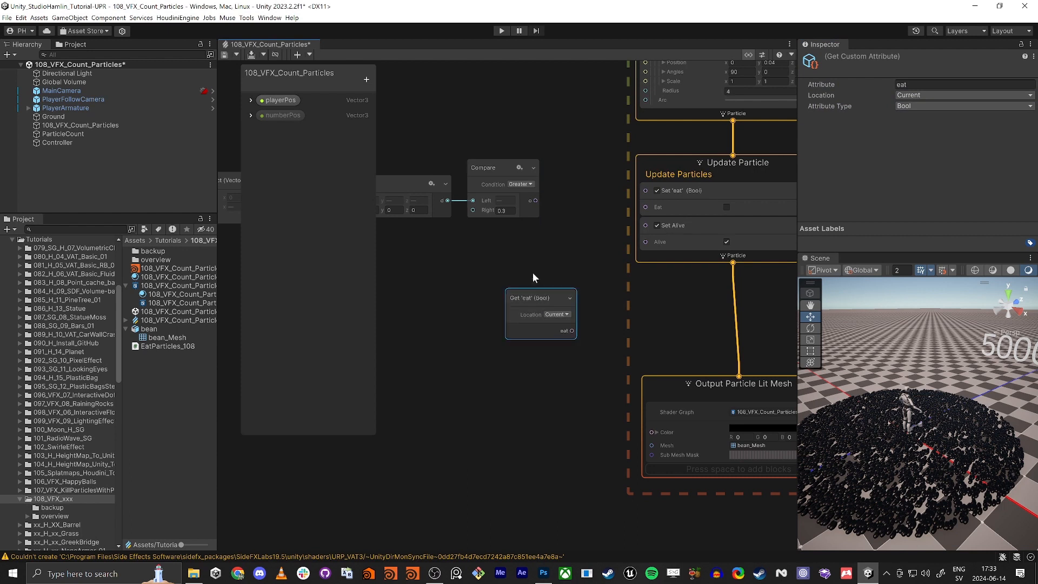
middle_click_drag(570, 262, 547, 287)
left_click_drag(511, 319, 440, 327)
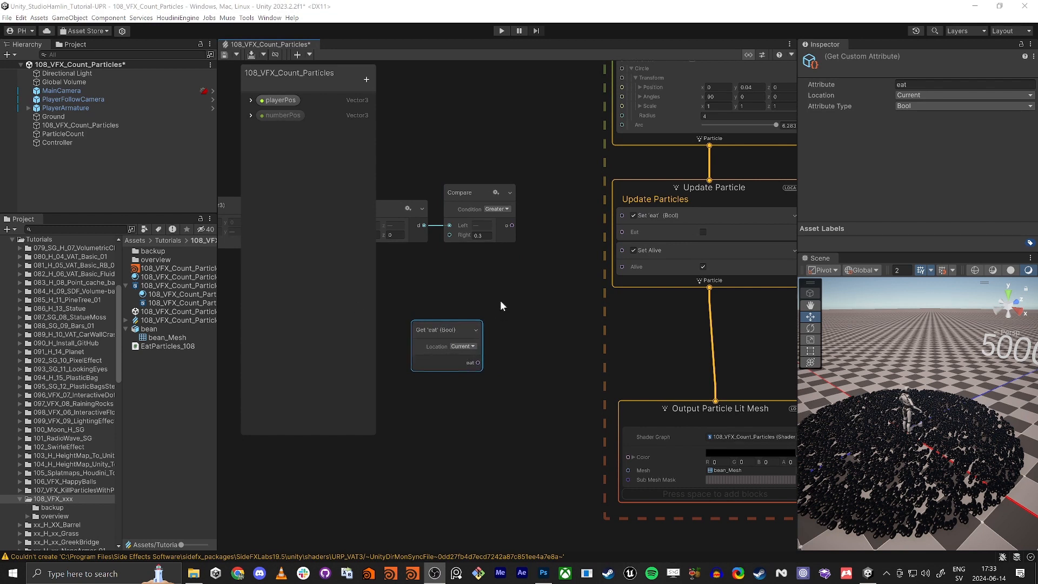
middle_click_drag(501, 305, 487, 306)
left_click_drag(498, 227, 522, 243)
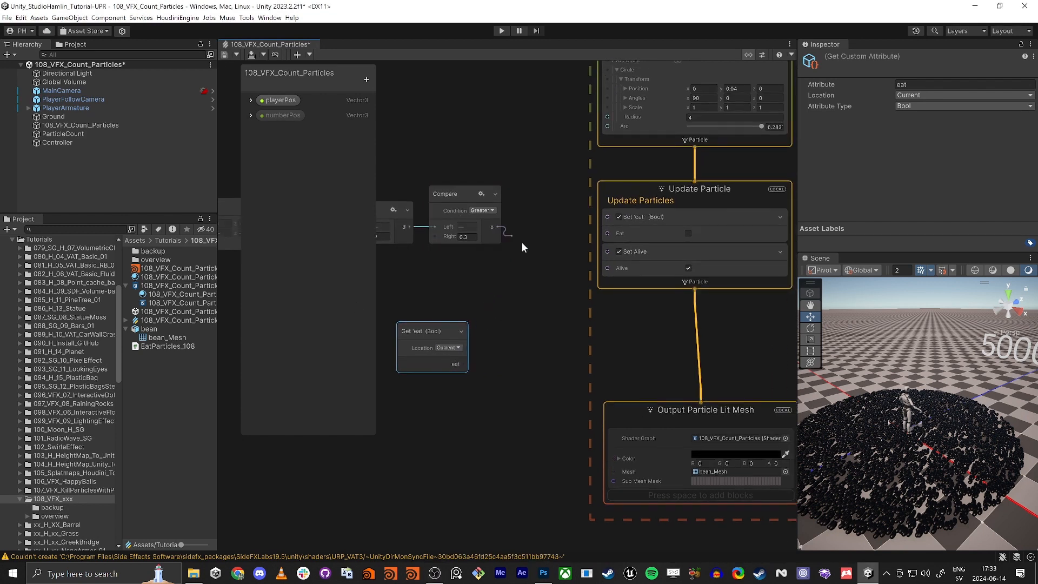
left_click_drag(612, 269, 607, 268)
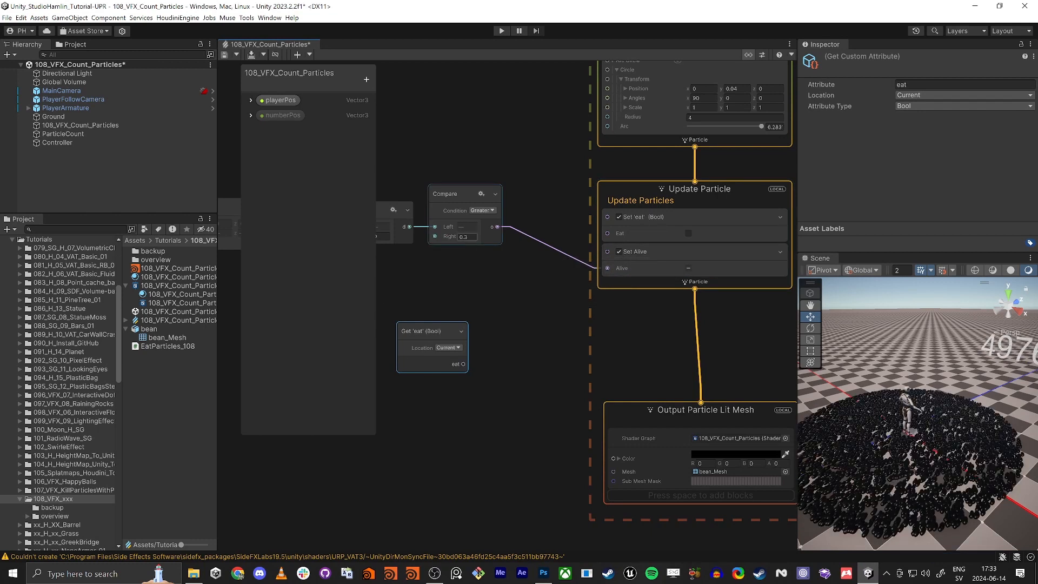
left_click(539, 241)
key("Delete")
Step: Connect the Compare output to the Set 'eat' block's Eat input and set the Compare condition to Less
left_click_drag(498, 225, 606, 235)
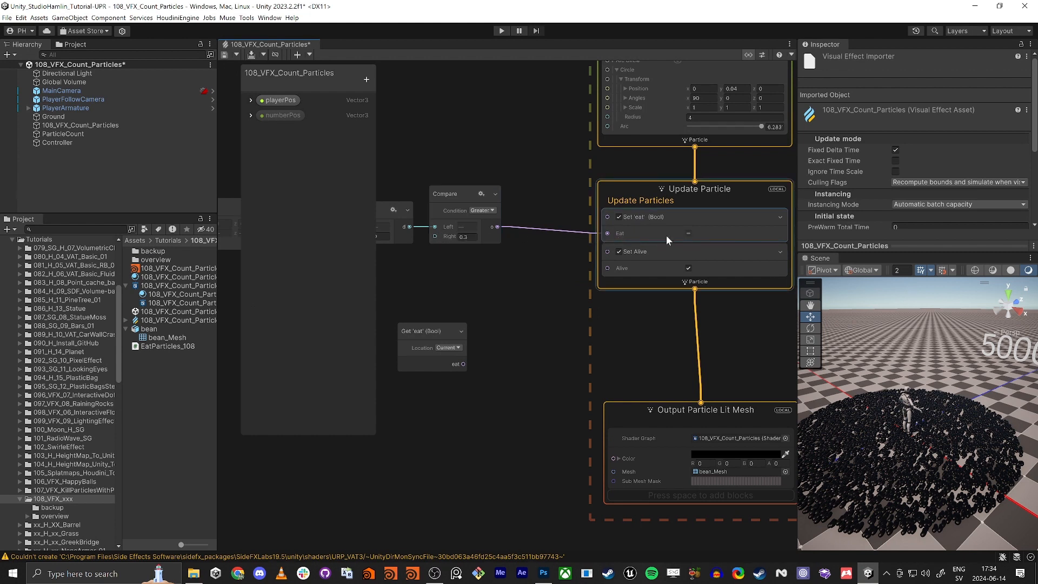
left_click(480, 210)
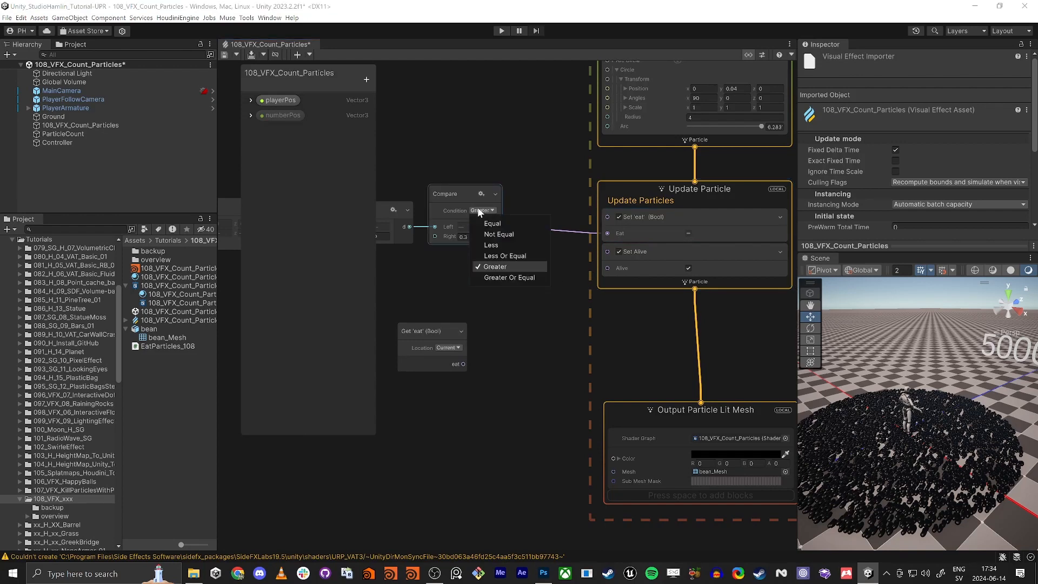
left_click(494, 247)
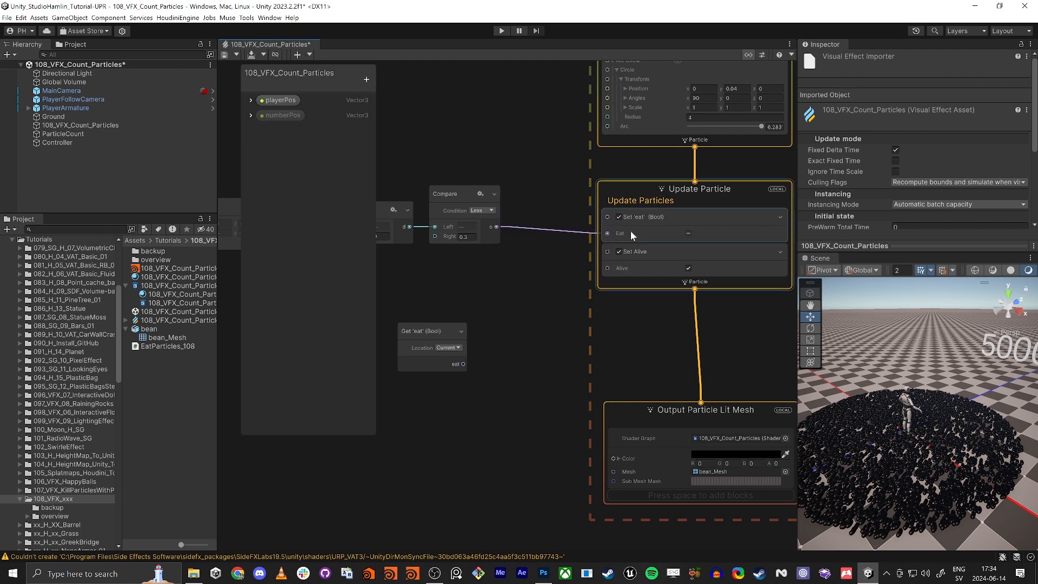
Step: Move the Get 'eat' node close beneath the Compare node and disable the Set Alive block
left_click_drag(440, 328, 482, 270)
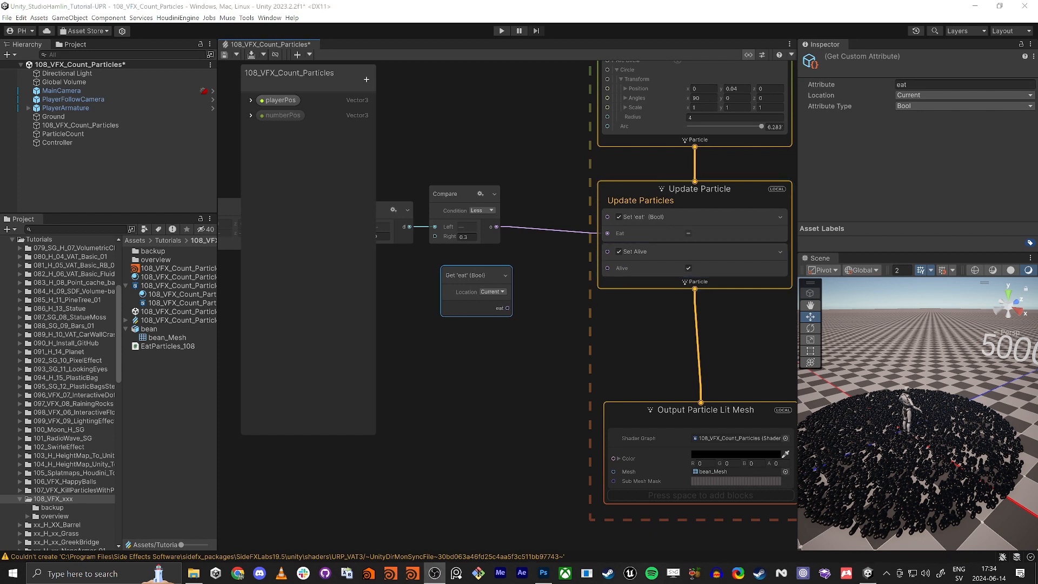
middle_click_drag(560, 318, 536, 333)
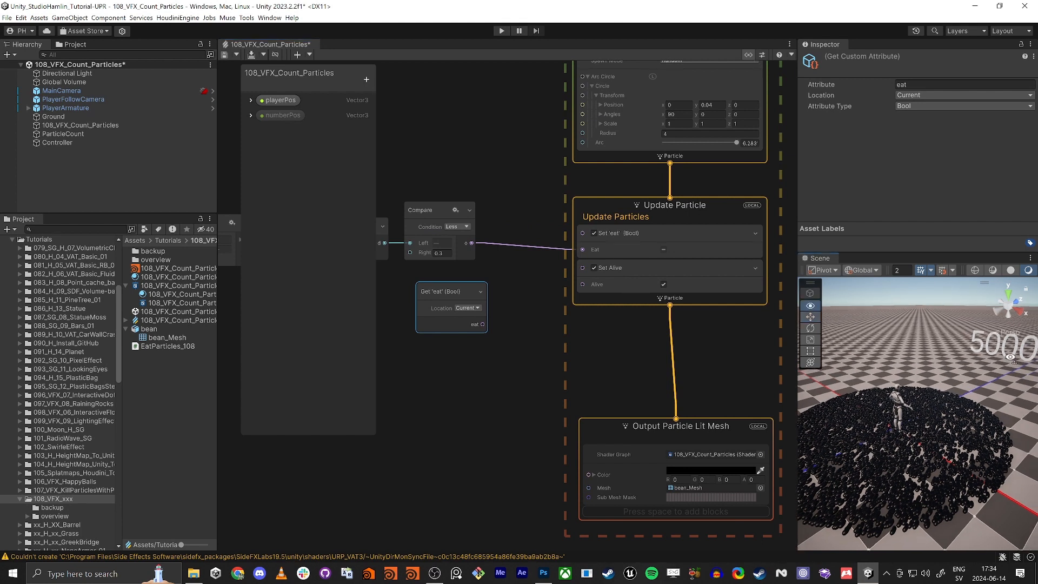
left_click(594, 267)
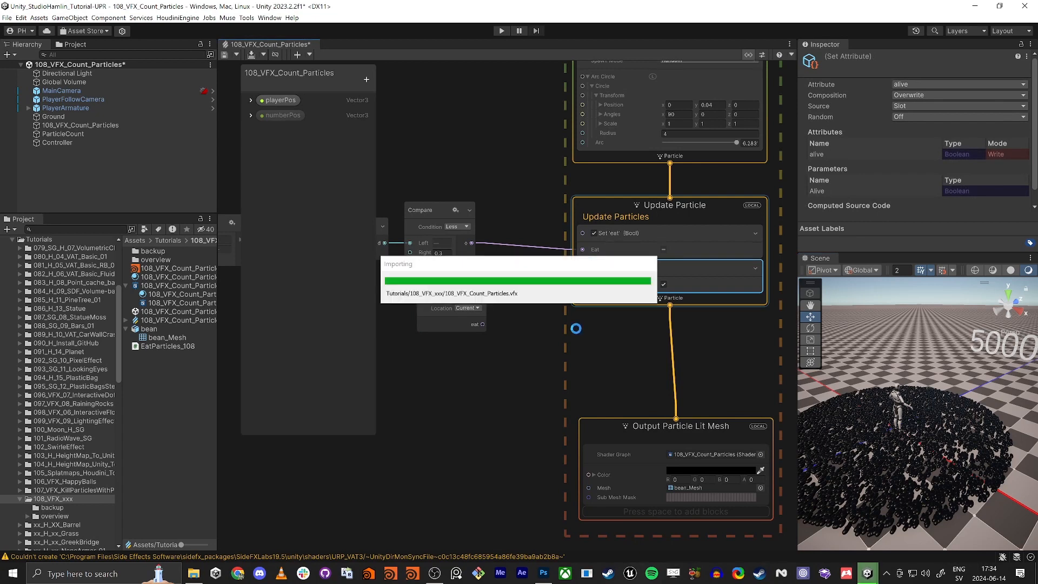
Step: Add a Set Velocity block to the Update Particle context and place it between the Set 'eat' and Set Alive blocks
left_click(634, 205)
key("space")
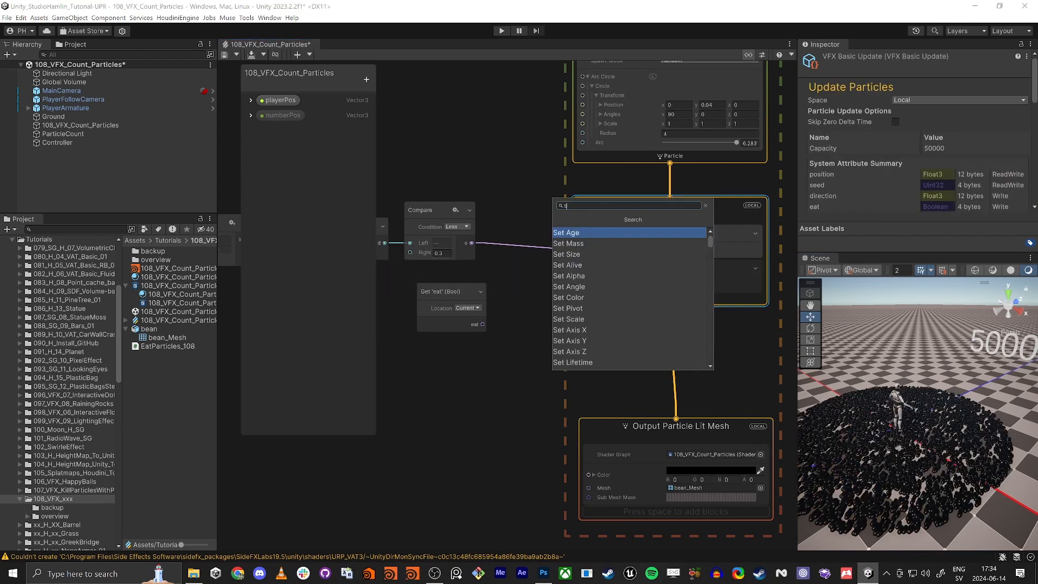
type("et velo")
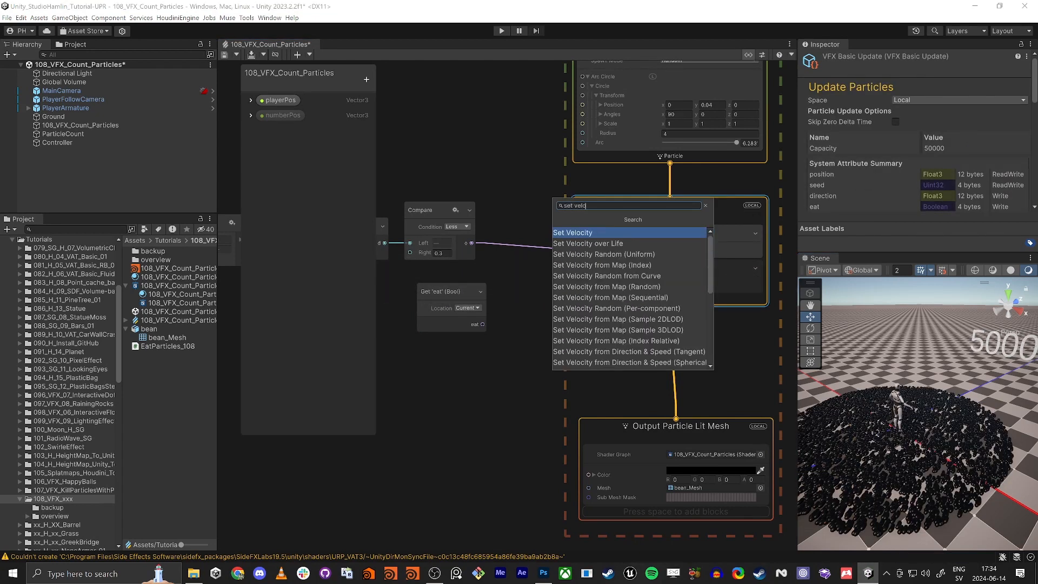
key("Return")
left_click(646, 292)
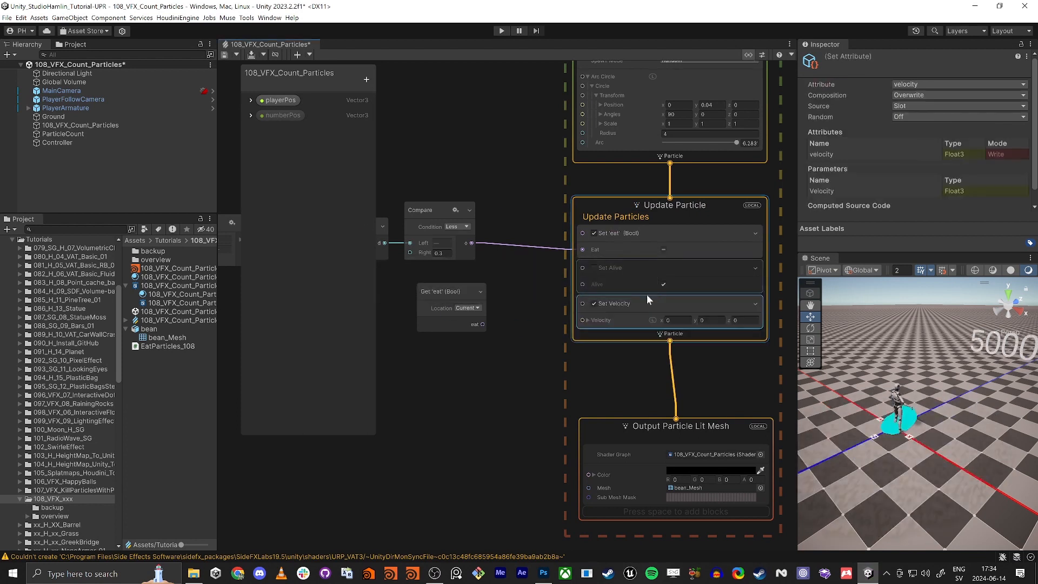
left_click_drag(626, 337, 627, 334)
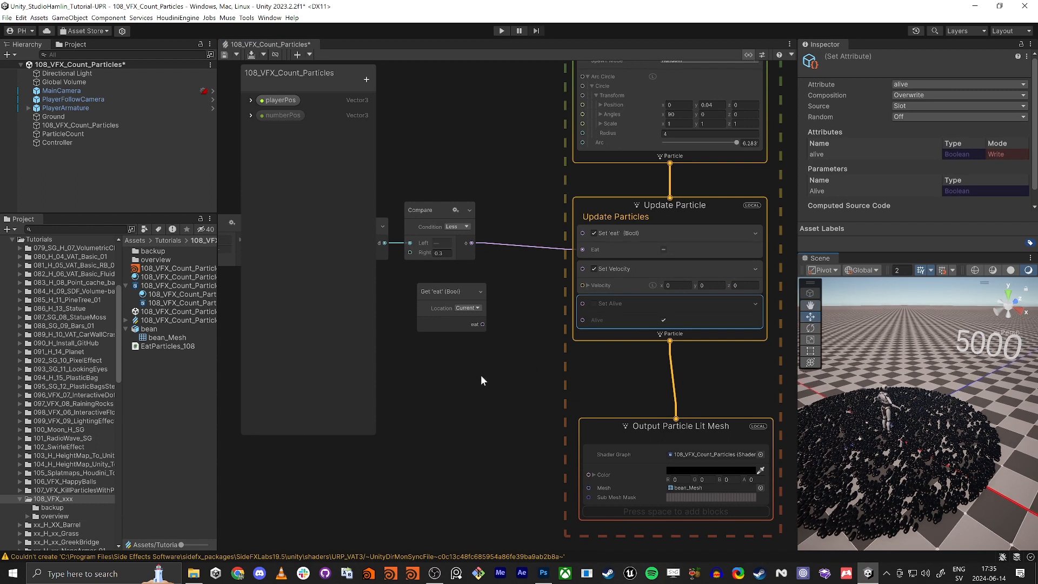
middle_click_drag(462, 388, 537, 401)
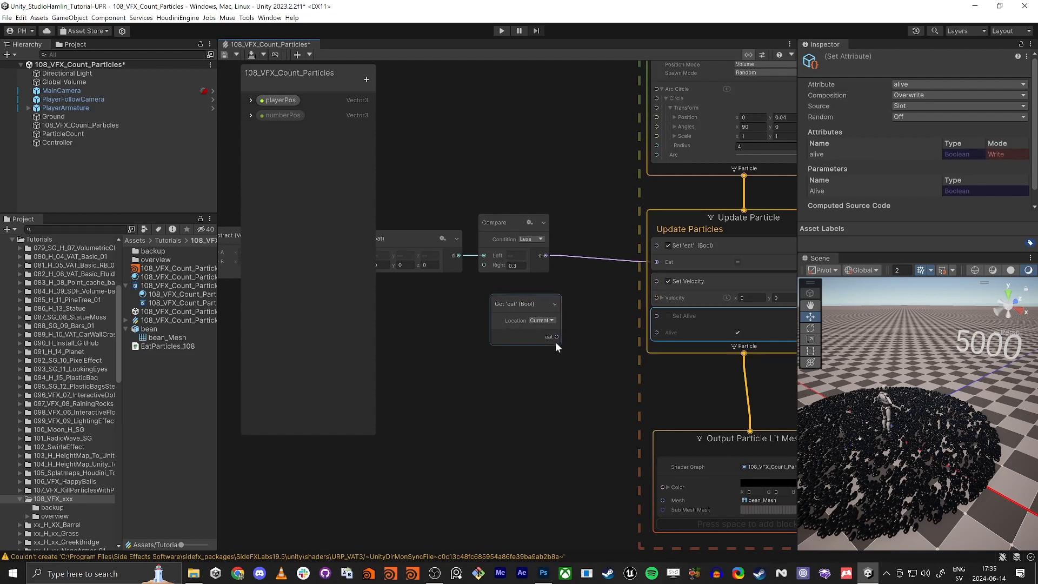
Step: Connect the Get 'eat' output to the Set Velocity block's activation port, align the node below Compare, and set Velocity Y to 1
left_click_drag(543, 301, 657, 281)
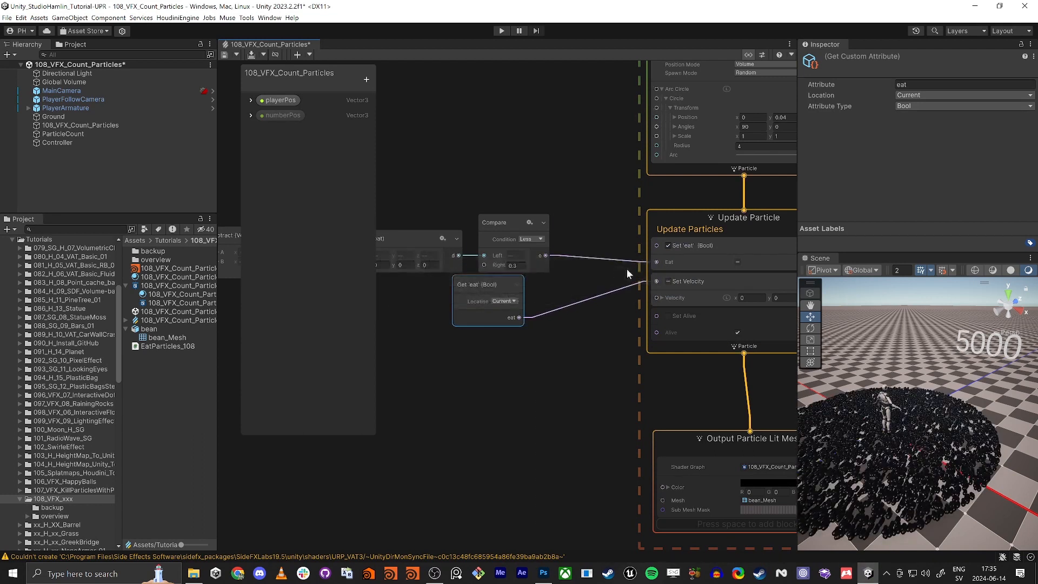
left_click_drag(501, 280, 526, 287)
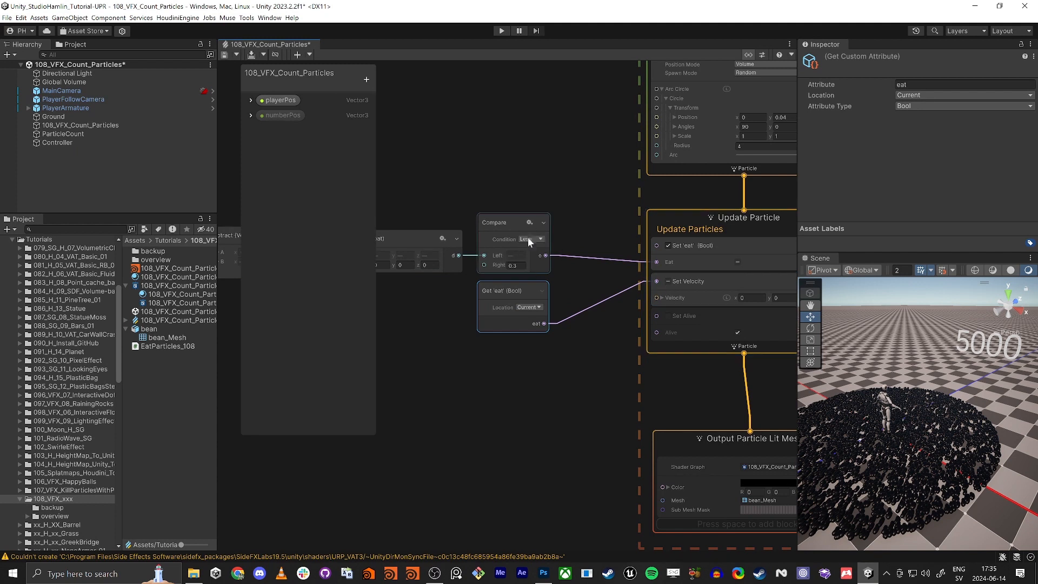
middle_click_drag(659, 338, 595, 248)
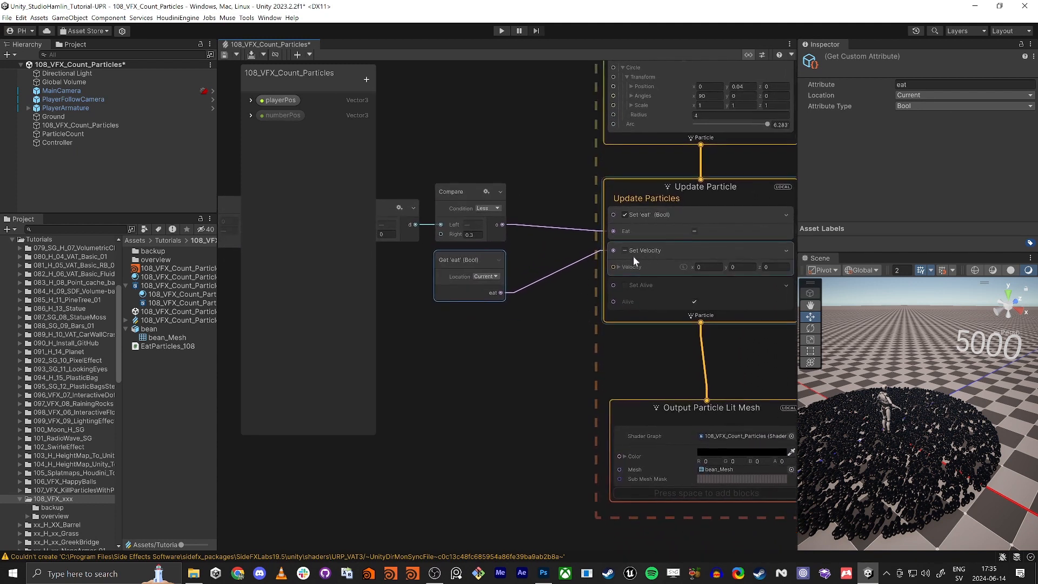
left_click(734, 267)
type("1")
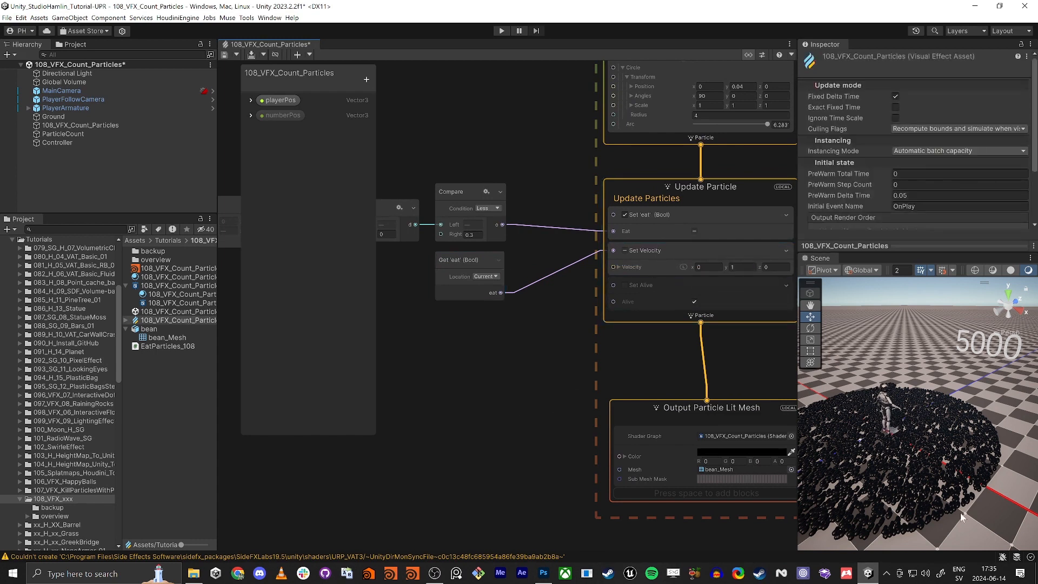
Step: Examine the player character and the surrounding bean particles up close in the Scene view
left_click(889, 427)
left_click_drag(891, 436, 926, 477, "alt")
scroll(877, 449, "up", 3)
right_click(878, 440)
left_click(853, 410)
right_click_drag(926, 473, 907, 460)
key("s")
key("w")
right_click(906, 460)
left_click(549, 370)
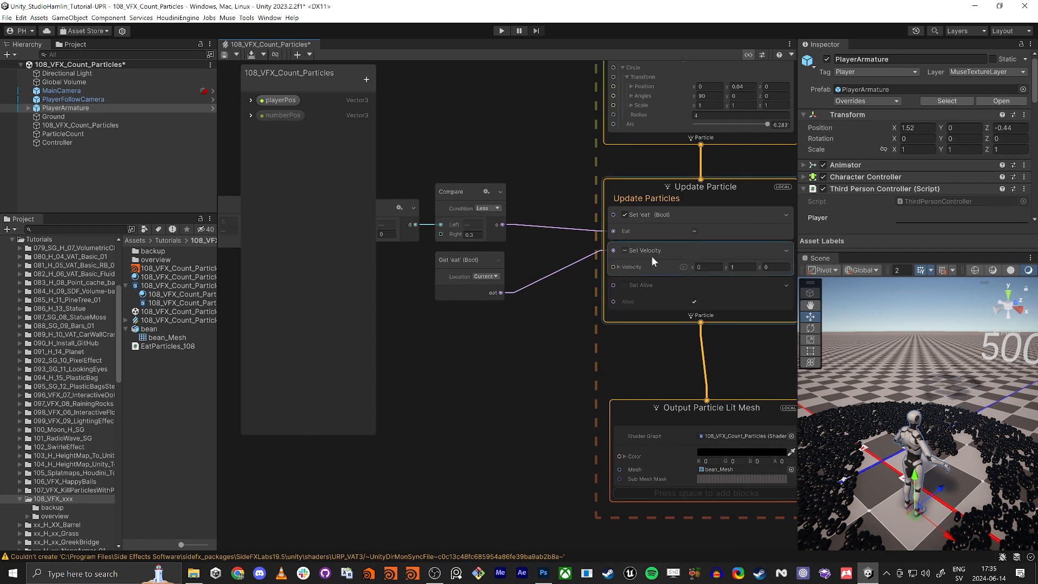
right_click_drag(836, 460, 828, 389)
left_click(625, 250)
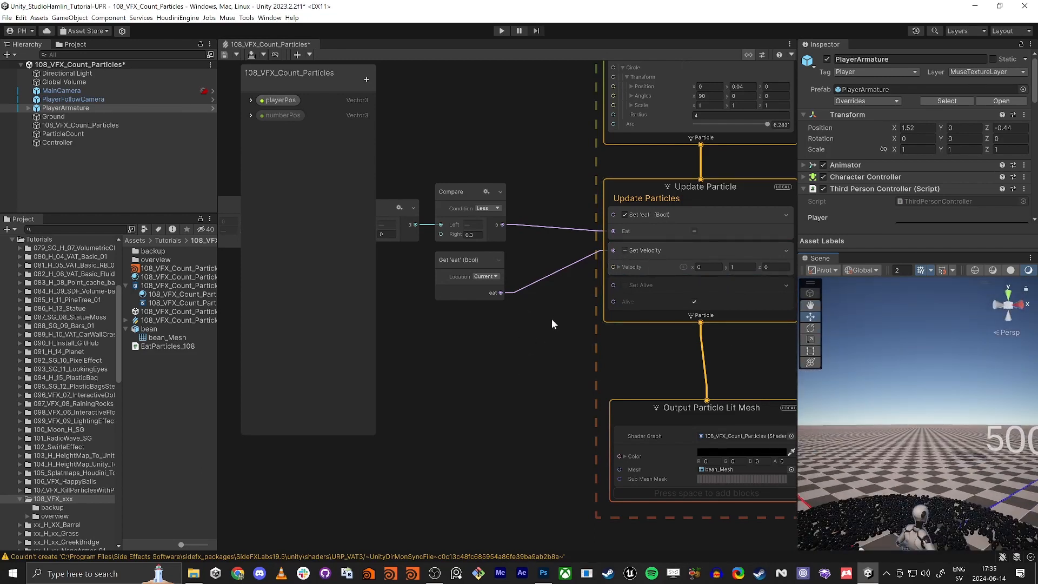
middle_click_drag(538, 341, 583, 307)
right_click_drag(887, 443, 916, 482)
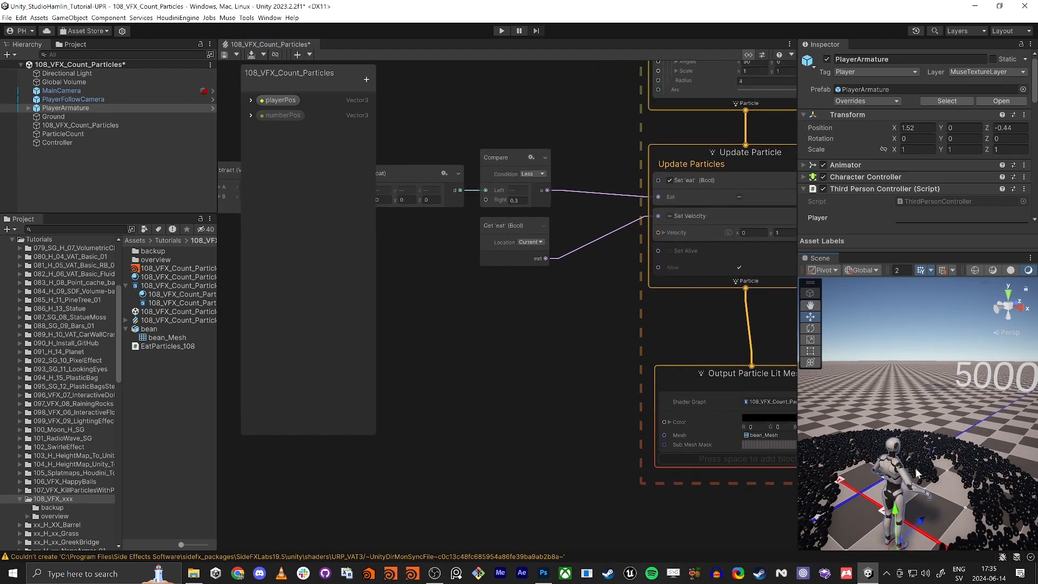
key("alt+Tab")
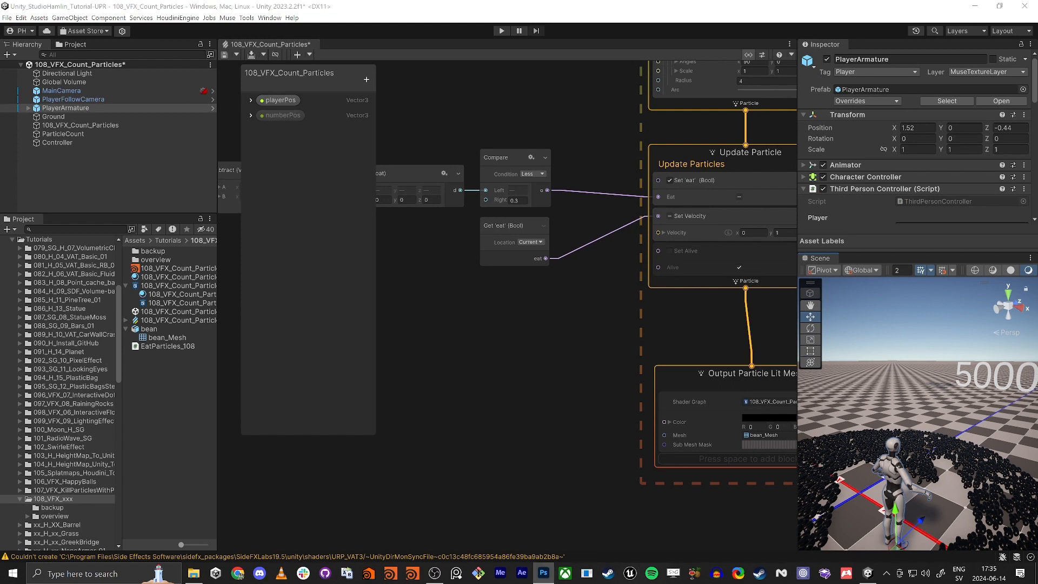
Step: Add the numberPos property as a node below the playerPos branch and hide the blackboard
left_click_drag(281, 116, 453, 380)
middle_click_drag(464, 327, 627, 313)
scroll(608, 334, "down", 2)
left_click_drag(609, 359, 363, 343)
left_click(745, 57)
Step: Duplicate the playerPos, Get Attribute: position, Subtract and Distance nodes and place the copies beneath the originals
left_click_drag(297, 297, 669, 154)
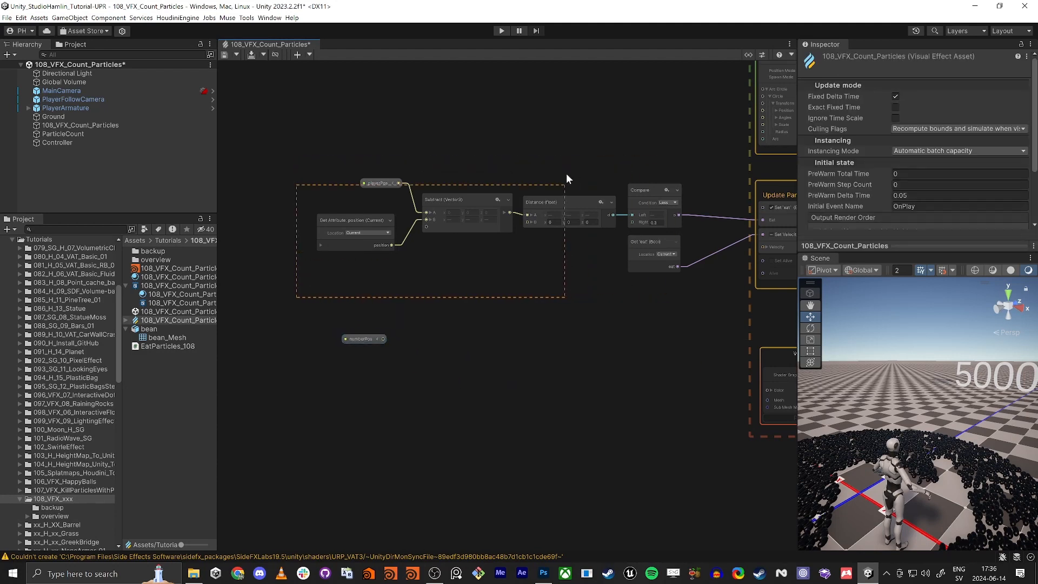
left_click_drag(566, 174, 578, 186)
key("ctrl+v")
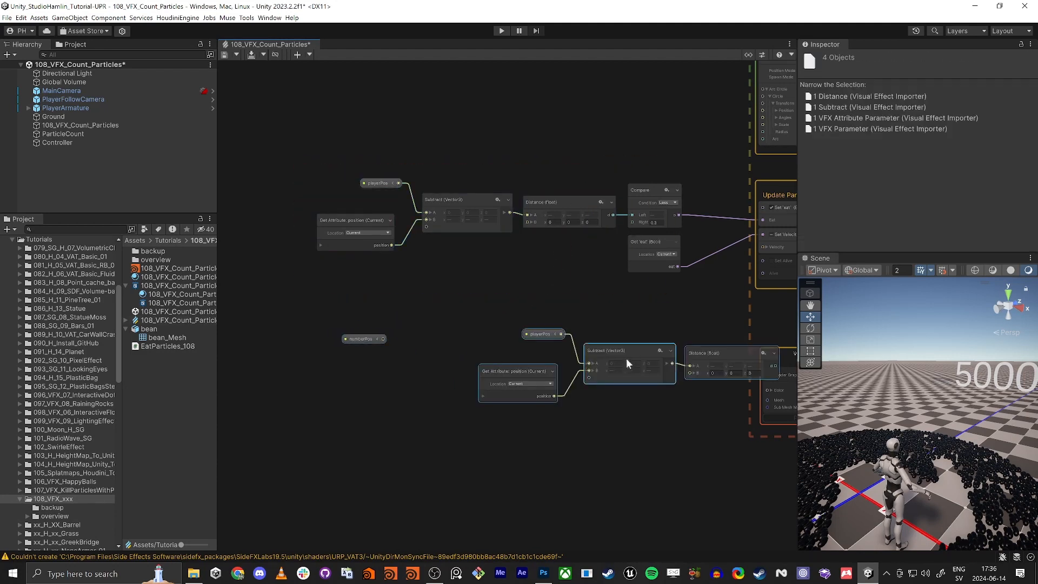
left_click_drag(628, 351, 468, 357)
Step: Replace the duplicated playerPos node with numberPos, connecting it to input A of the copied Subtract node
scroll(387, 311, "up", 4)
left_click_drag(319, 366, 351, 277)
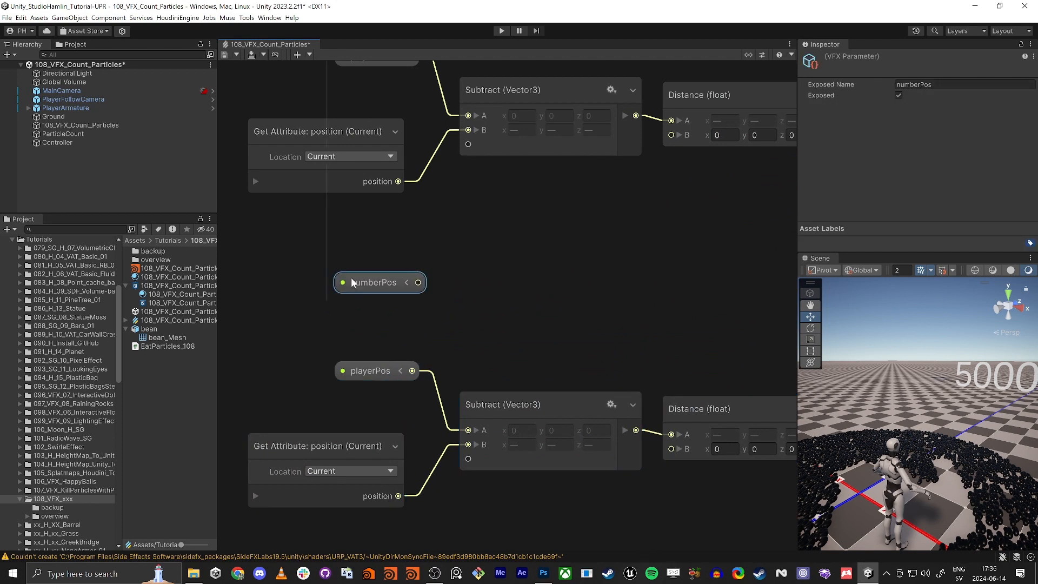
left_click_drag(357, 370, 411, 402)
key("Delete")
left_click_drag(378, 285, 468, 430)
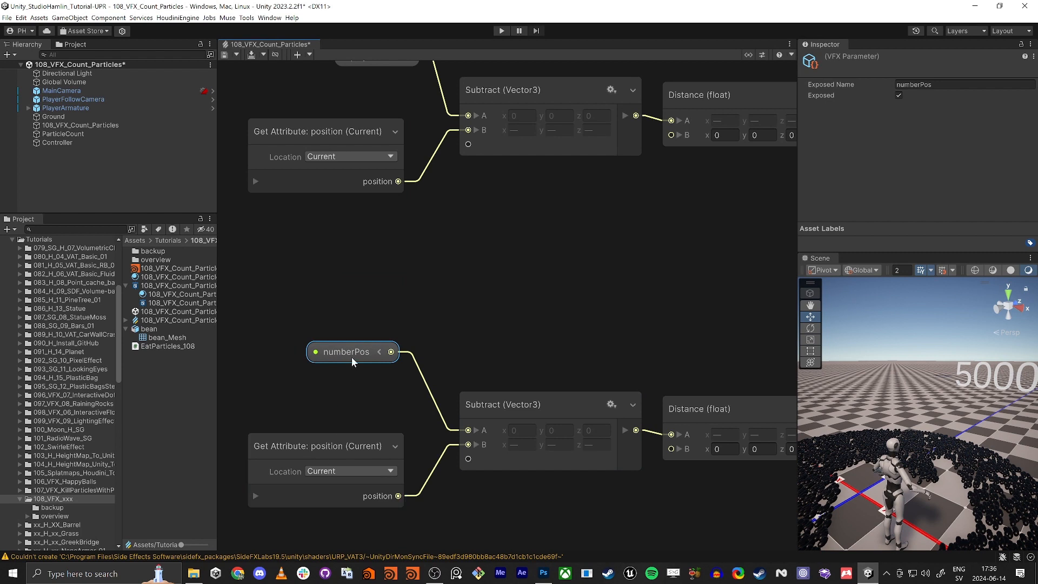
left_click_drag(354, 354, 361, 347)
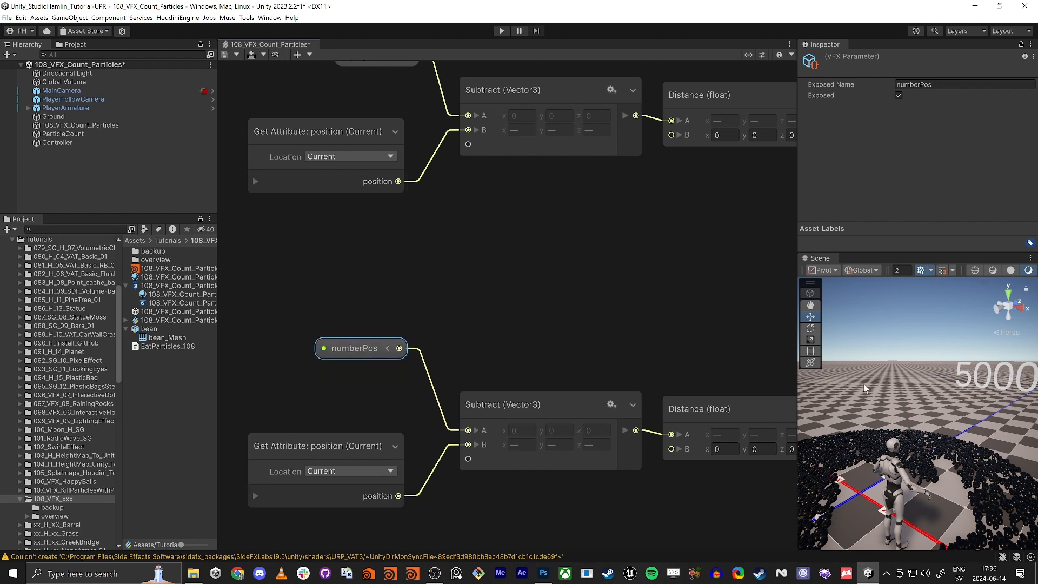
Step: Delete the duplicated Distance node and reposition the remaining numberPos, Get Attribute: position and Subtract nodes beneath the player branch
middle_click_drag(616, 318, 577, 278)
middle_click_drag(662, 275, 437, 268)
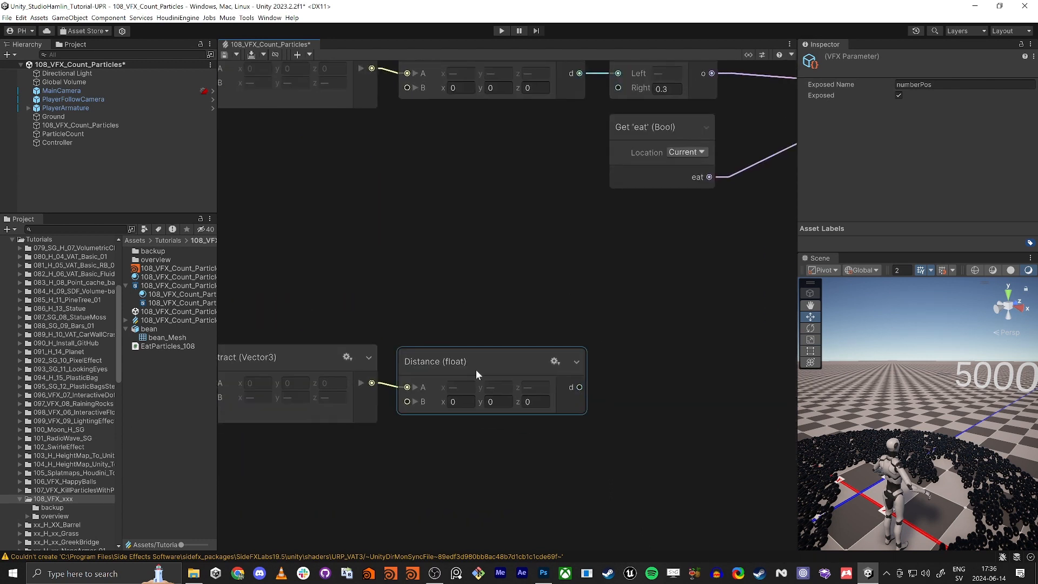
left_click(476, 371)
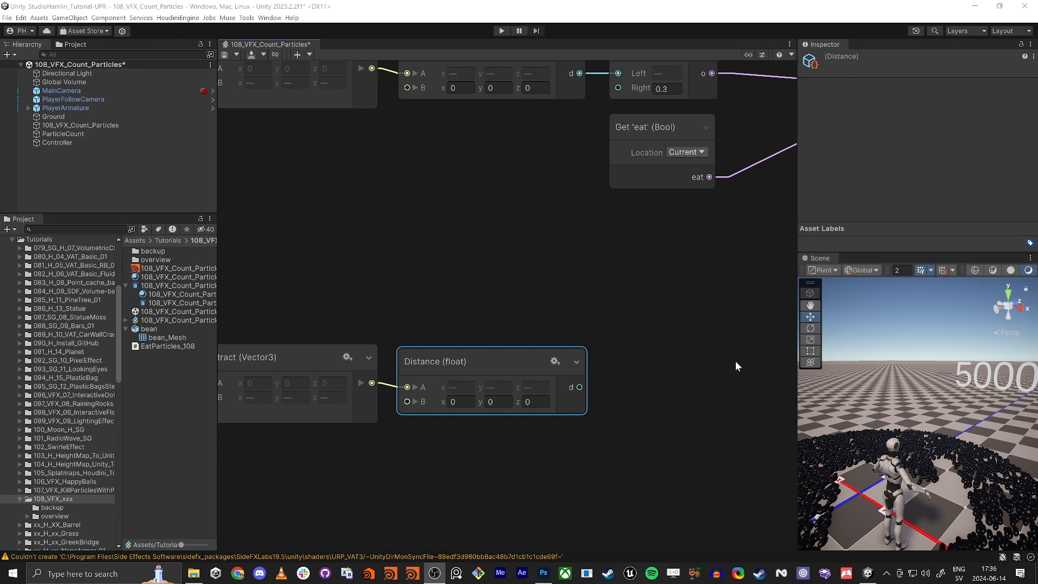
left_click(504, 280)
right_click(477, 279)
left_click(428, 247)
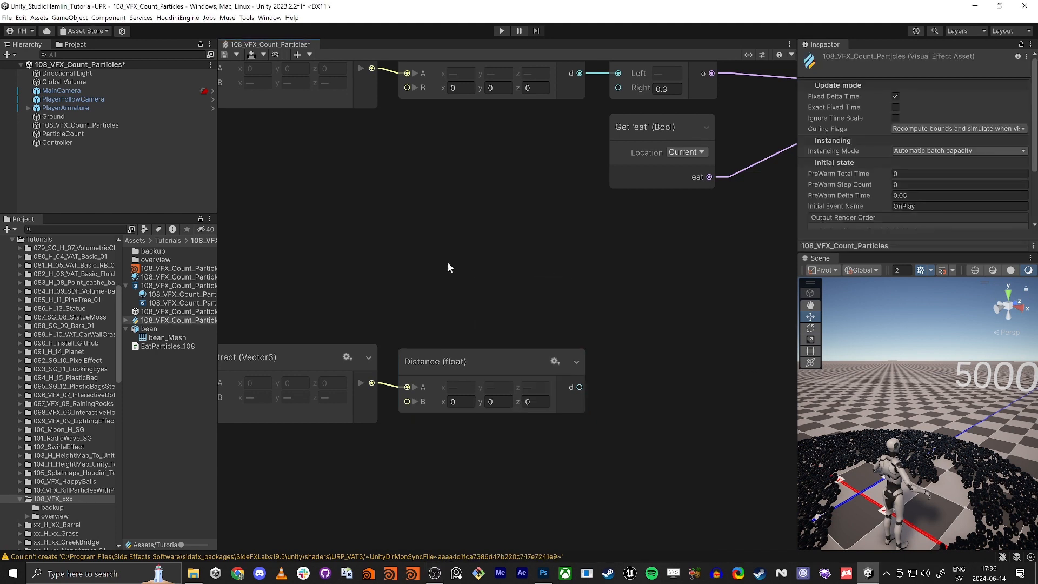
right_click(448, 262)
left_click(508, 235)
scroll(595, 238, "down", 4)
middle_click_drag(573, 251, 611, 248)
scroll(612, 249, "down", 2)
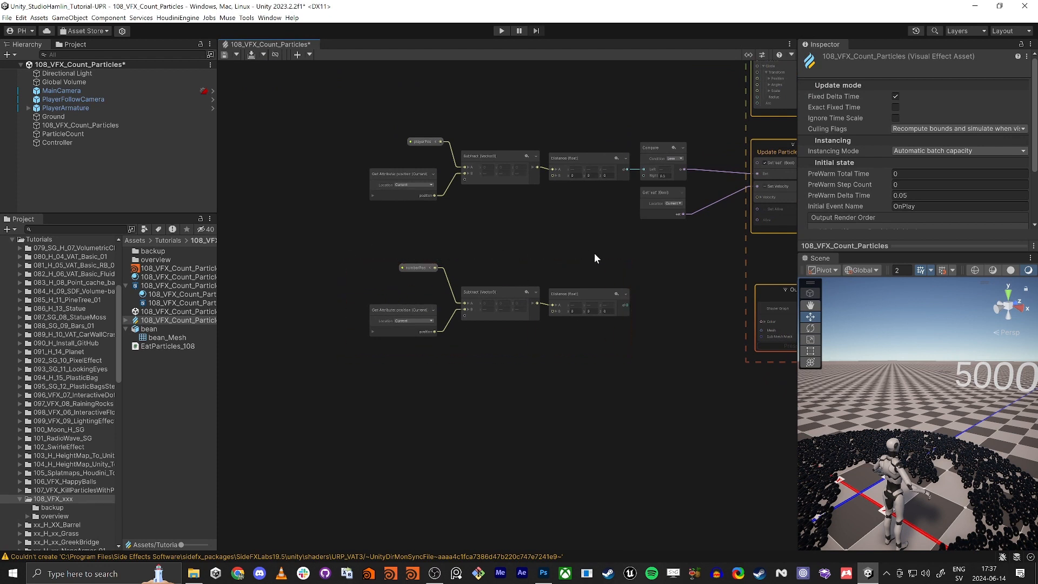
left_click_drag(595, 254, 653, 326)
key("Delete")
middle_click_drag(653, 326, 559, 340)
left_click_drag(295, 259, 474, 378)
left_click_drag(407, 302, 447, 300)
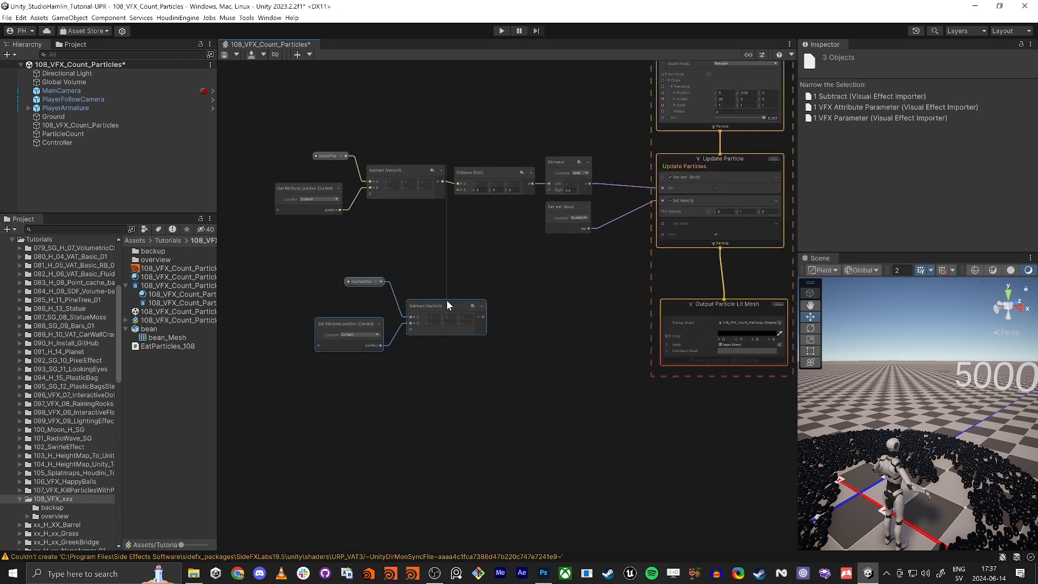
Step: Inspect where the bean particles lie relative to the 5000 text in a maximized Scene view
key("ctrl+s")
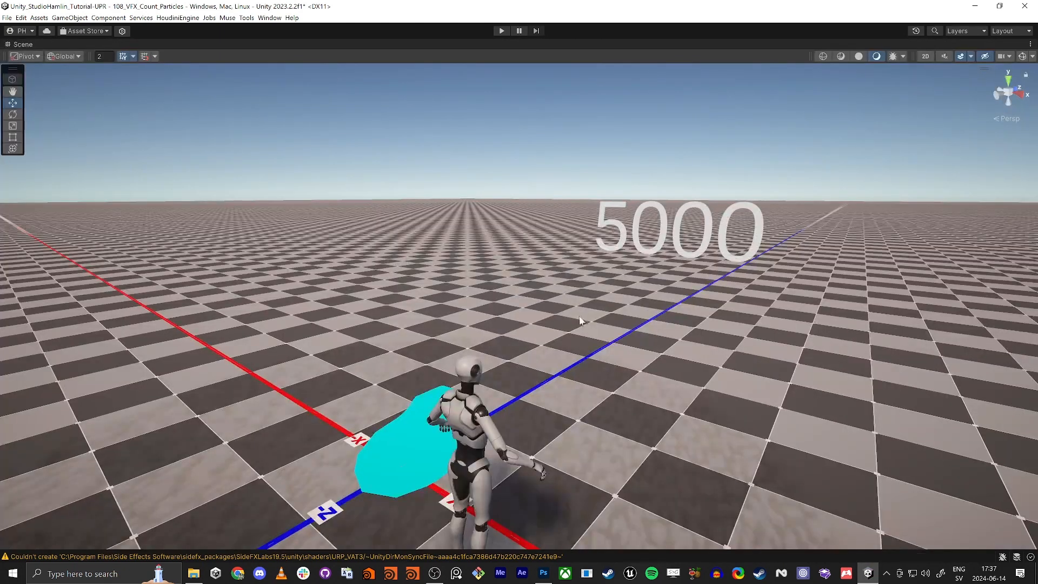
right_click_drag(582, 319, 355, 403)
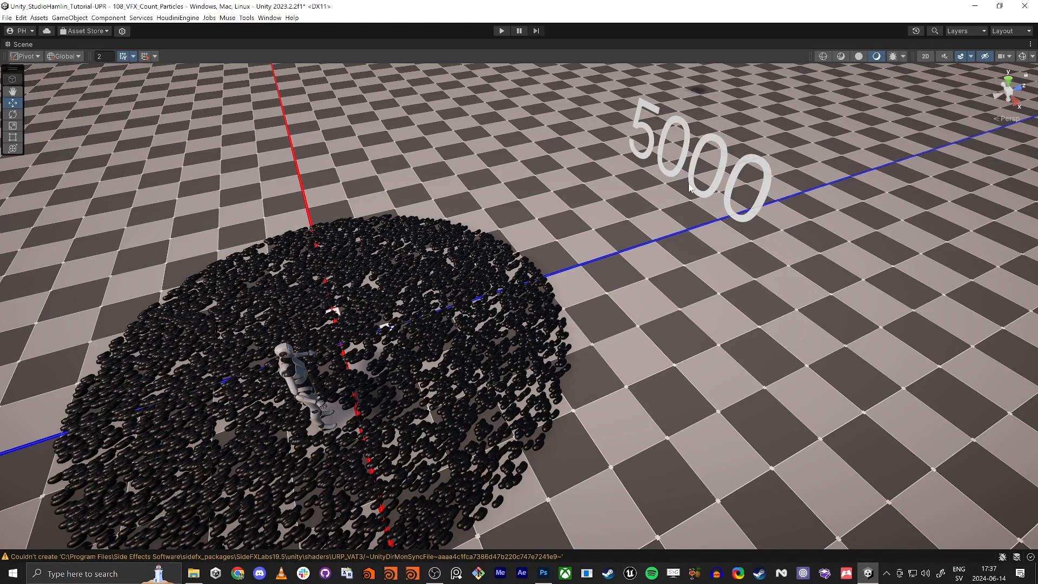
key("shift+space")
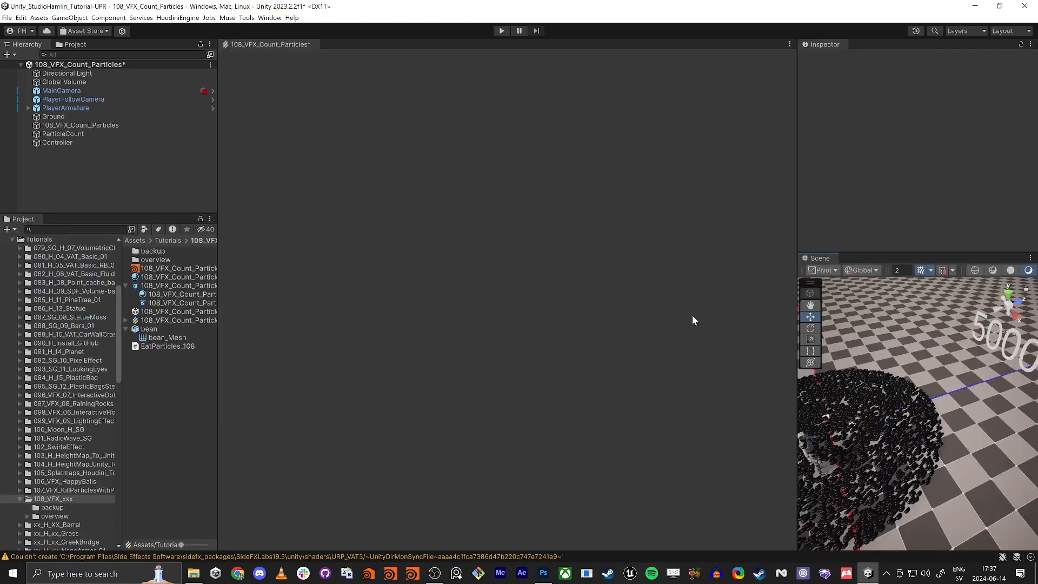
Step: Shift the numberPos, Get Attribute: position and Subtract group back beneath the player branch
scroll(494, 351, "down", 5)
middle_click_drag(417, 393, 541, 204)
scroll(486, 304, "up", 4)
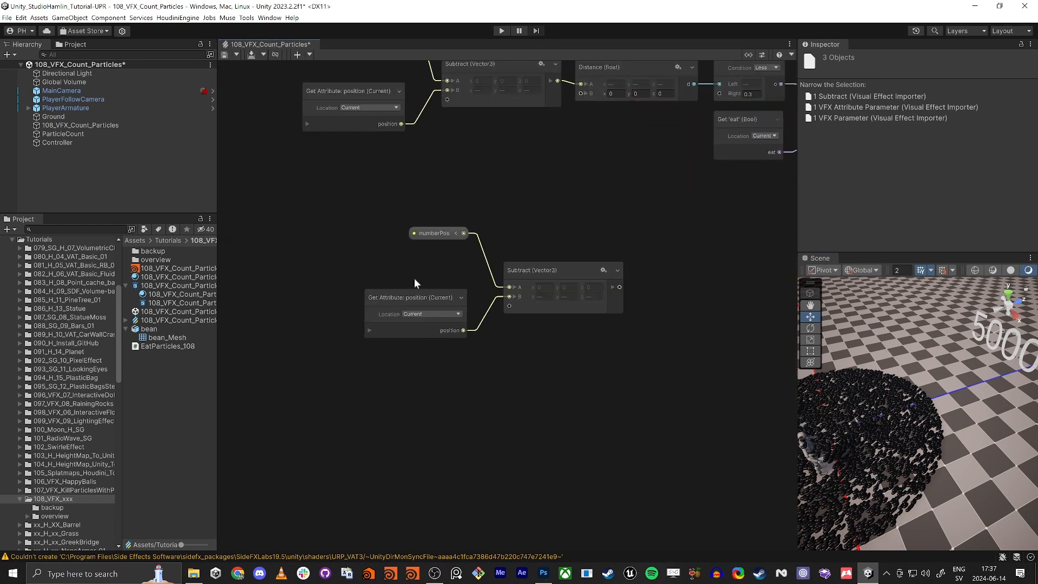
left_click_drag(339, 228, 605, 328)
left_click_drag(533, 278, 447, 272)
left_click(339, 230)
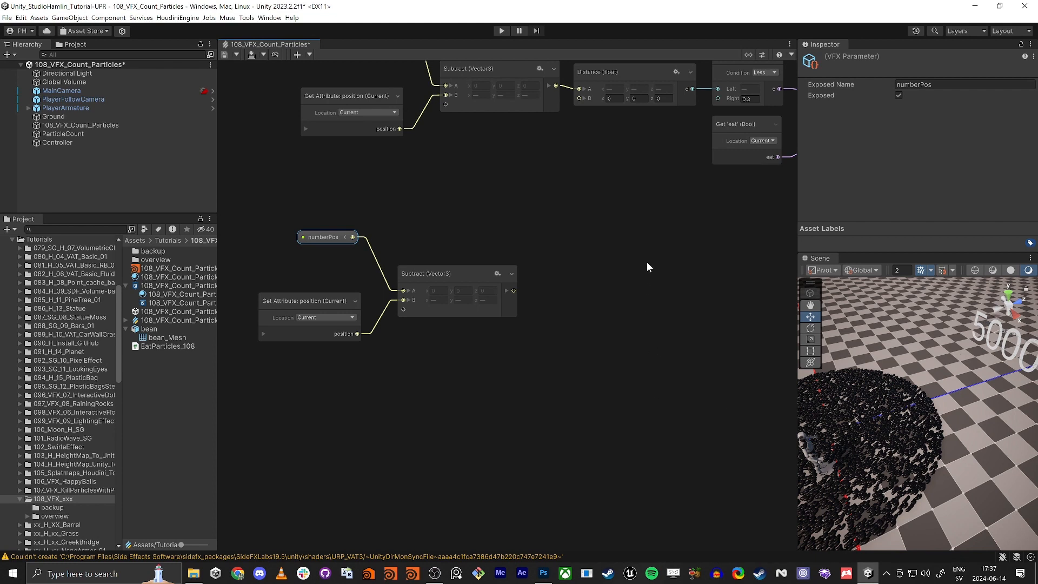
middle_click_drag(682, 248, 408, 276)
middle_click_drag(620, 267, 594, 295)
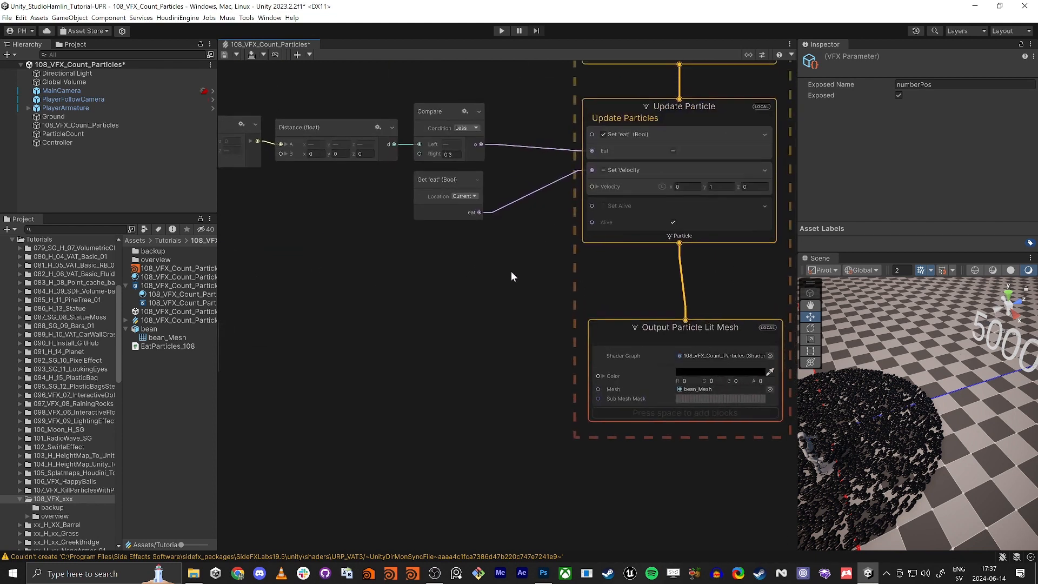
left_click(628, 105)
key("space")
type("set ve")
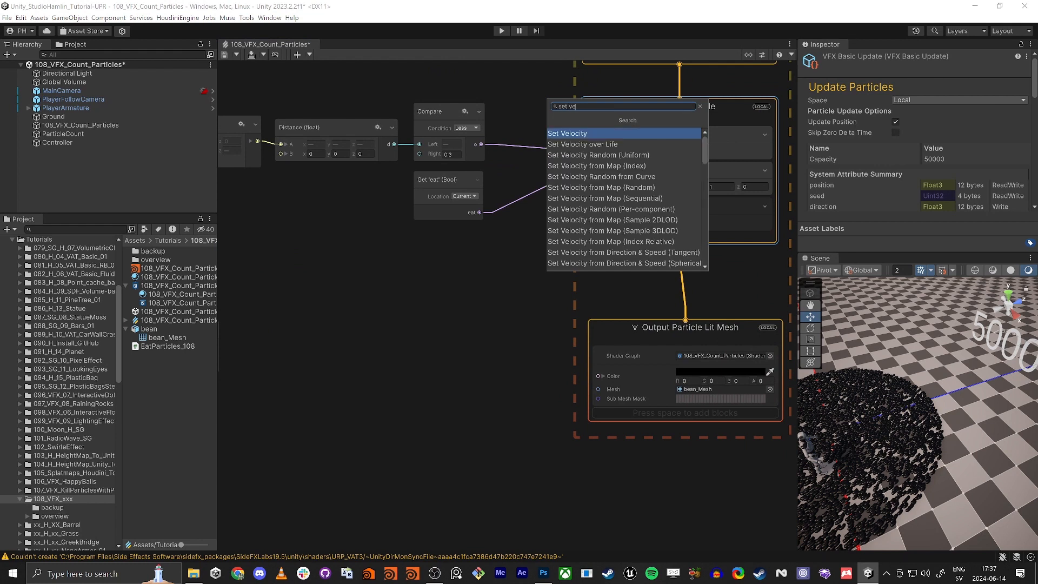
key("Return")
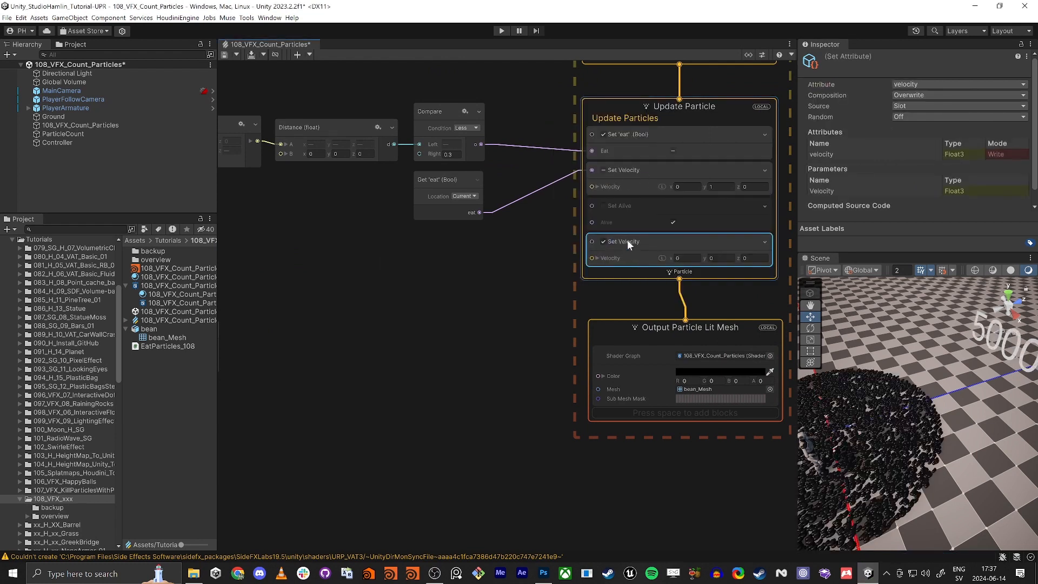
key("Delete")
Step: Add a Normalize node fed by the output of the numberPos branch's Subtract node
middle_click_drag(359, 365, 642, 340)
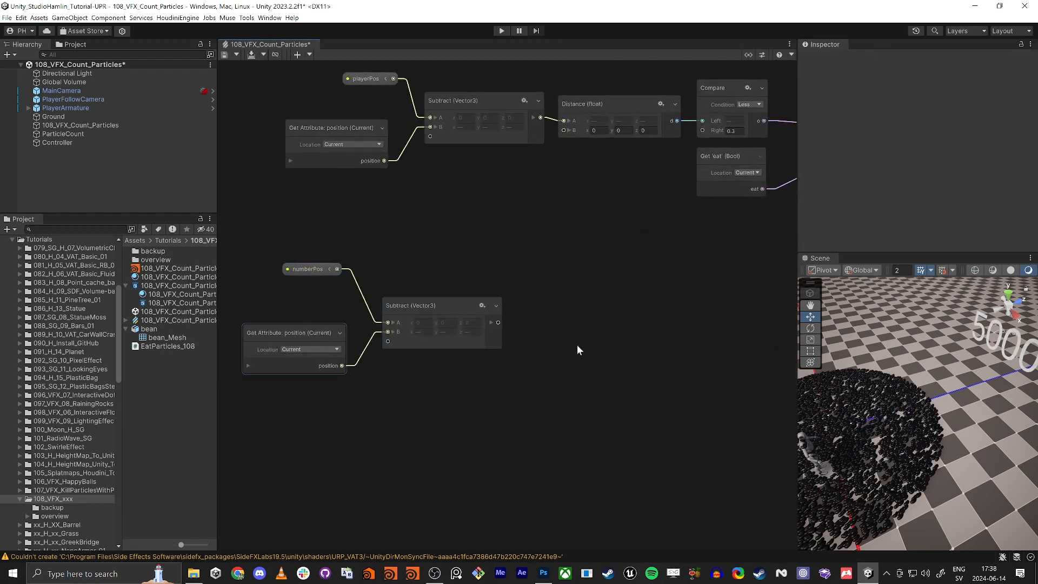
middle_click_drag(514, 323, 485, 319)
key("space")
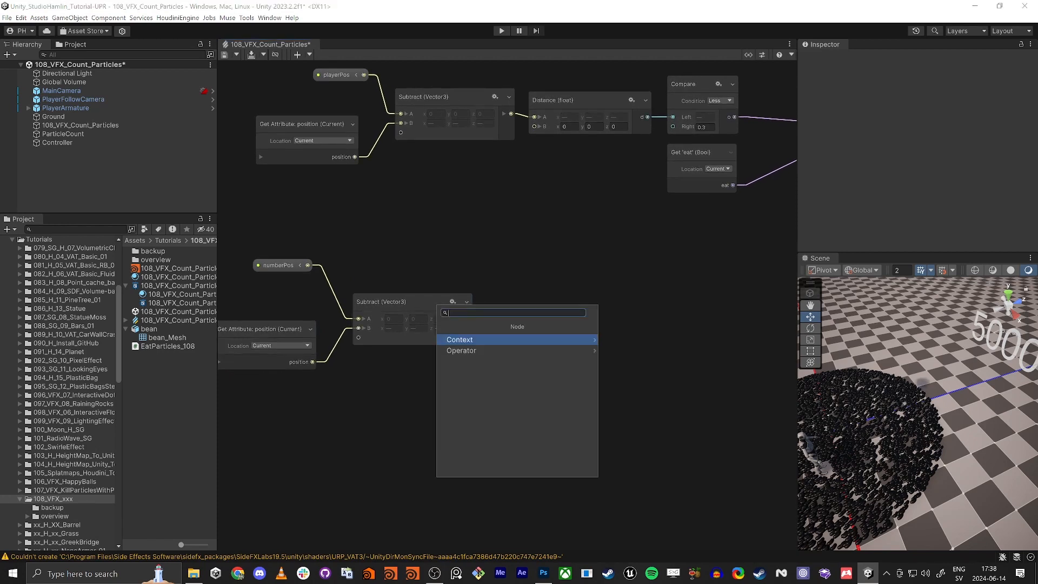
type("normalize")
key("Return")
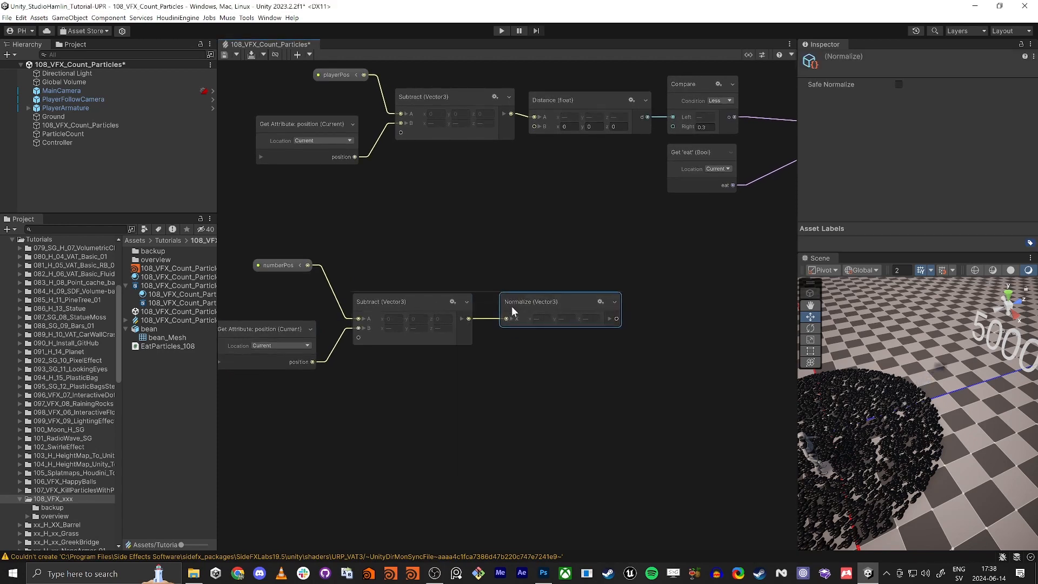
left_click_drag(512, 307, 506, 303)
Step: Reposition the numberPos branch, connect the Normalize output to the Set Velocity block's Velocity input, and save the graph
left_click_drag(599, 248, 226, 370)
left_click_drag(571, 310, 517, 335)
middle_click_drag(722, 287, 514, 304)
middle_click_drag(568, 272, 607, 257)
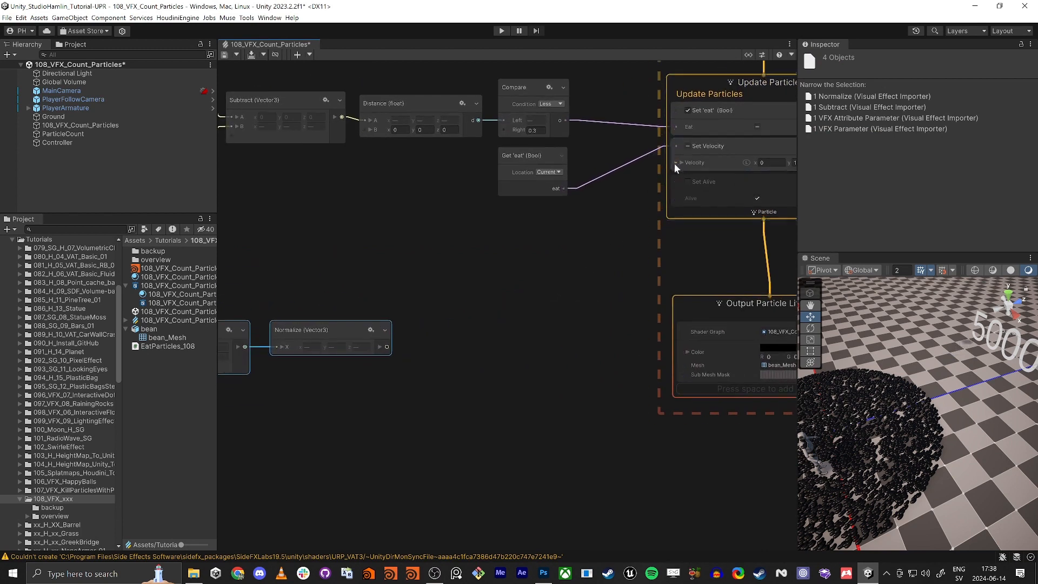
left_click_drag(674, 163, 387, 346)
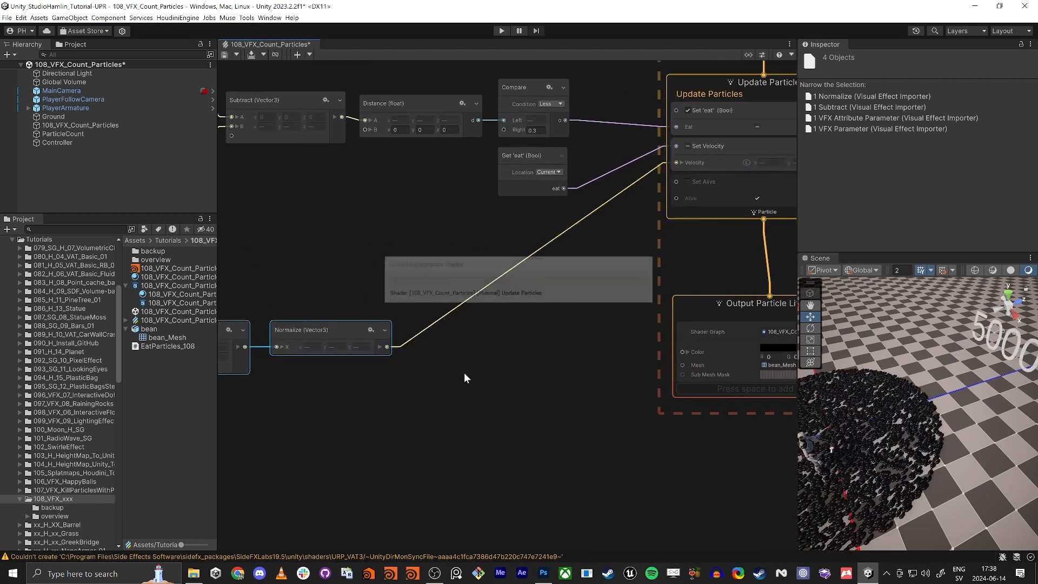
left_click(225, 56)
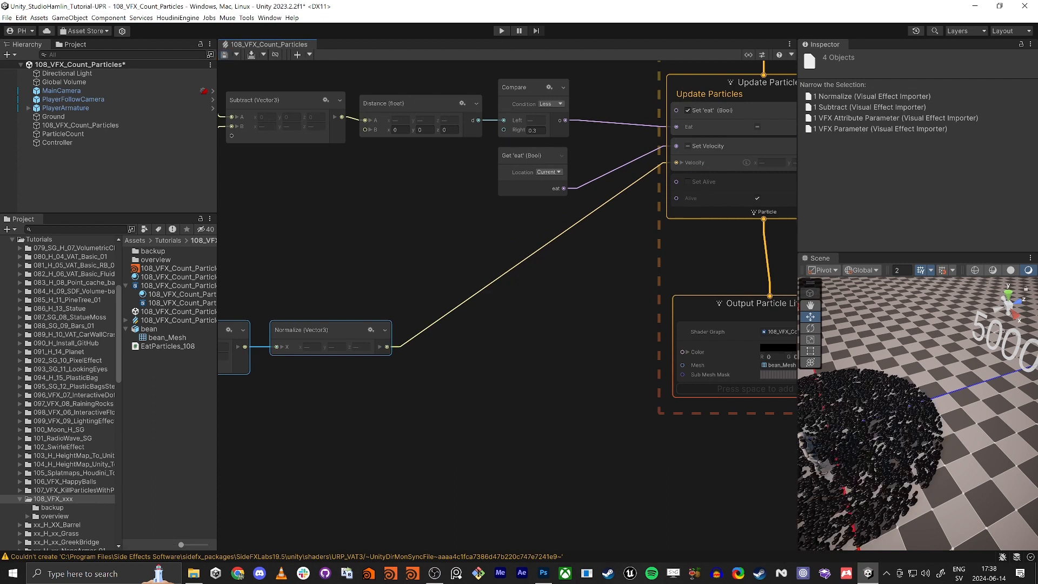
left_click_drag(912, 416, 931, 372, "alt")
scroll(898, 428, "down", 3)
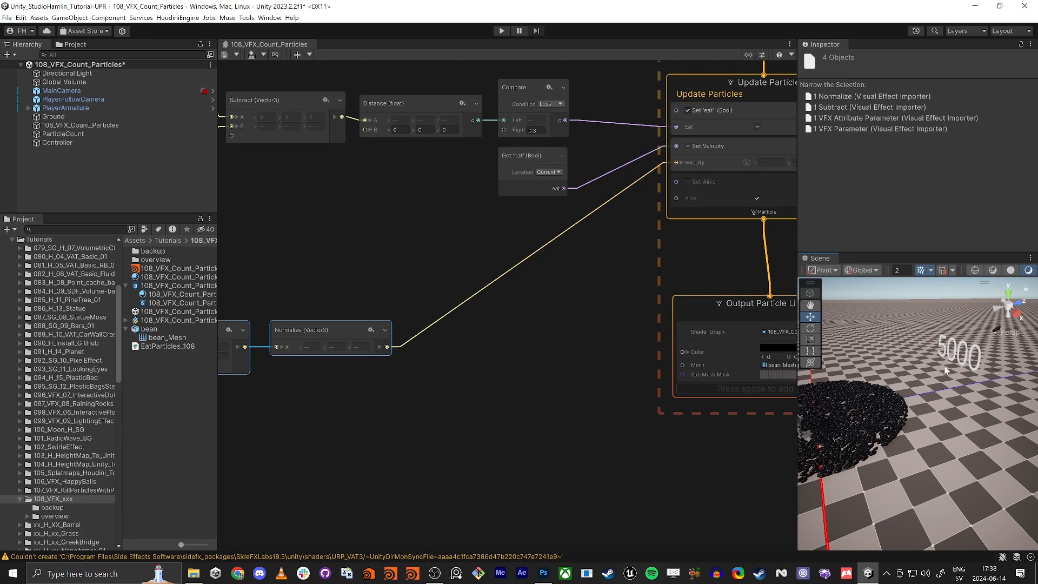
middle_click_drag(554, 349, 652, 330)
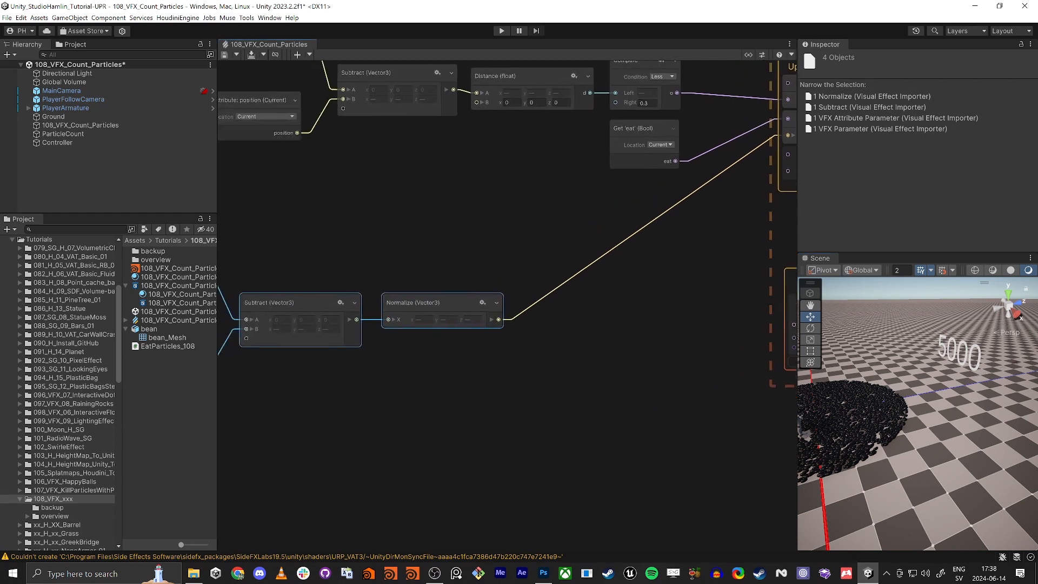
left_click(641, 343)
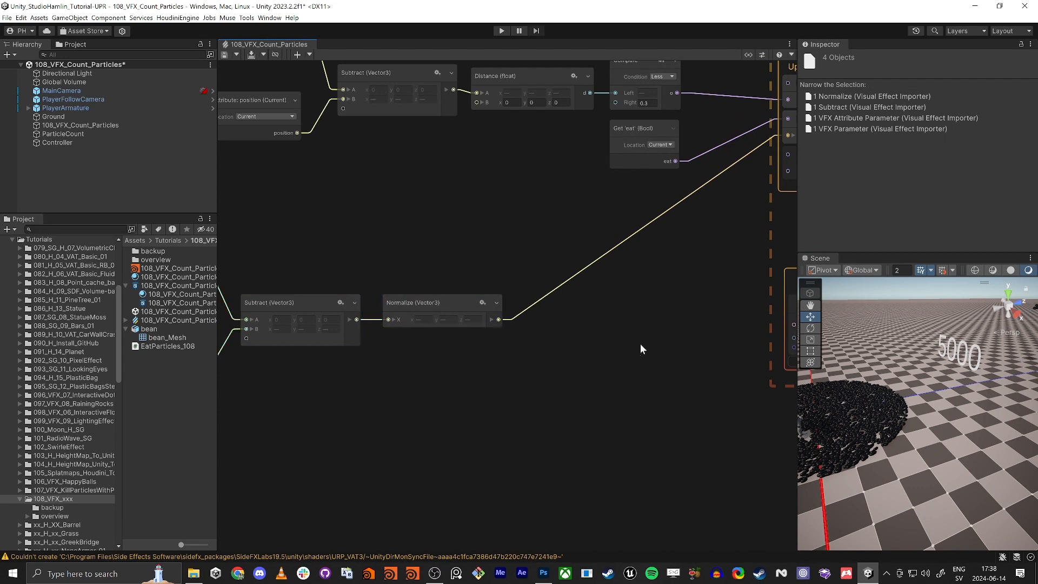
Step: Add a Get Attribute: velocity node between the player branch and the numberPos branch
middle_click_drag(530, 349, 543, 356)
middle_click_drag(594, 330, 560, 353)
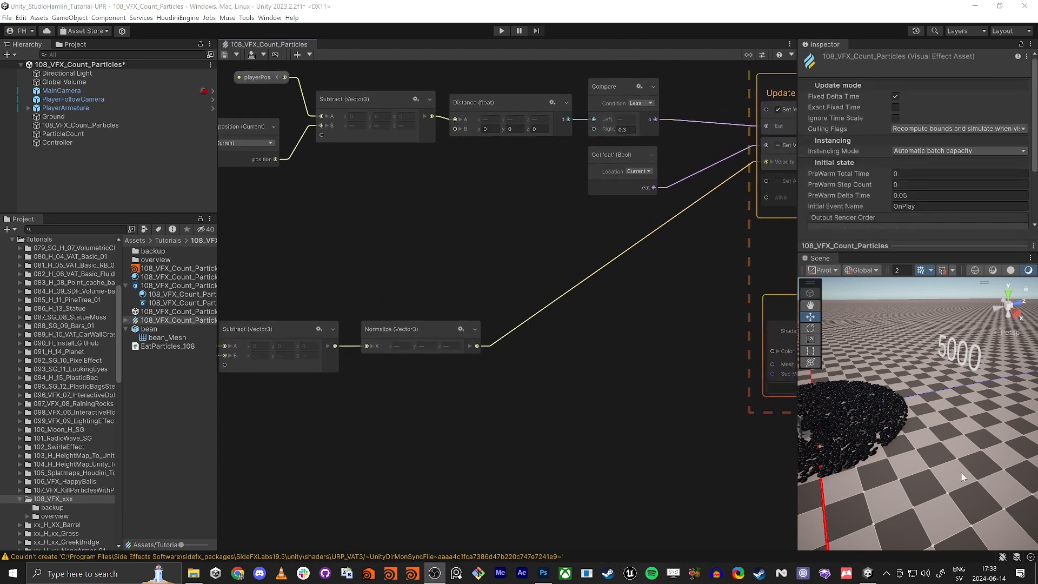
scroll(402, 252, "down", 3)
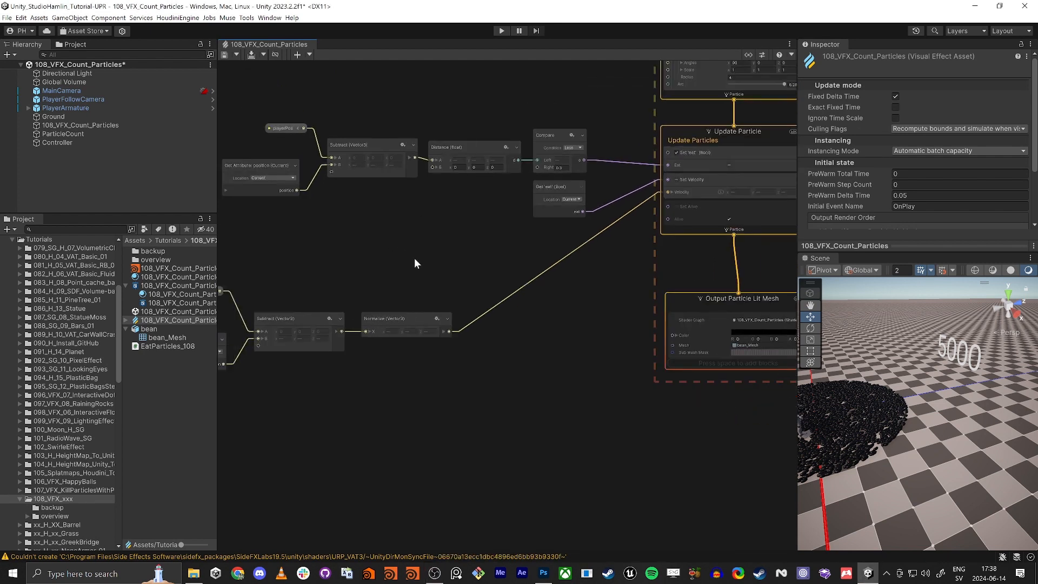
key("space")
type("get velocity")
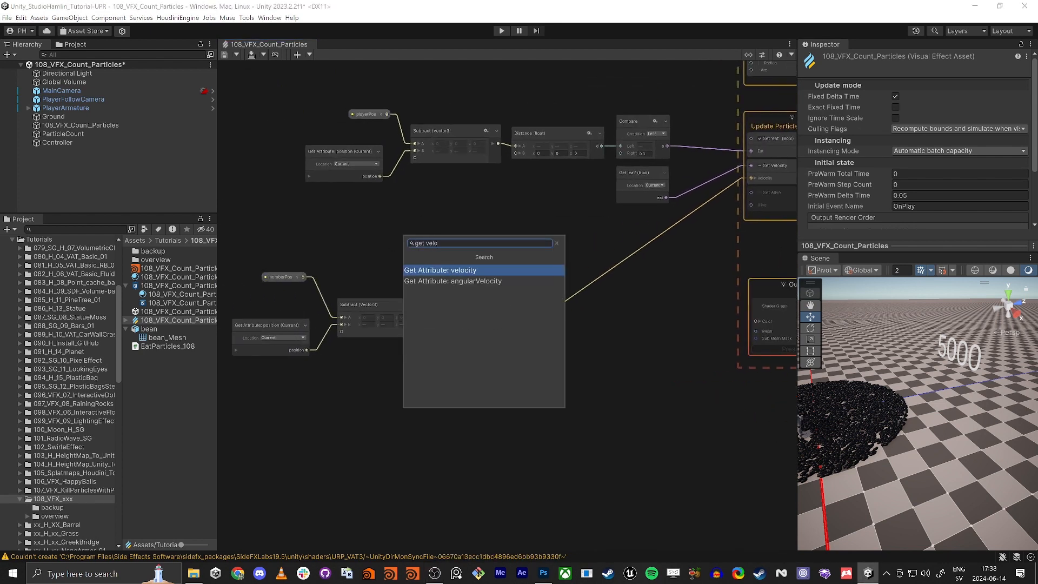
key("Return")
left_click_drag(527, 284, 500, 252)
Step: Add an Add node that sums the velocity attribute in A with the Normalize output in B, and place it beside them
left_click(528, 261)
key("space")
type("add")
key("Return")
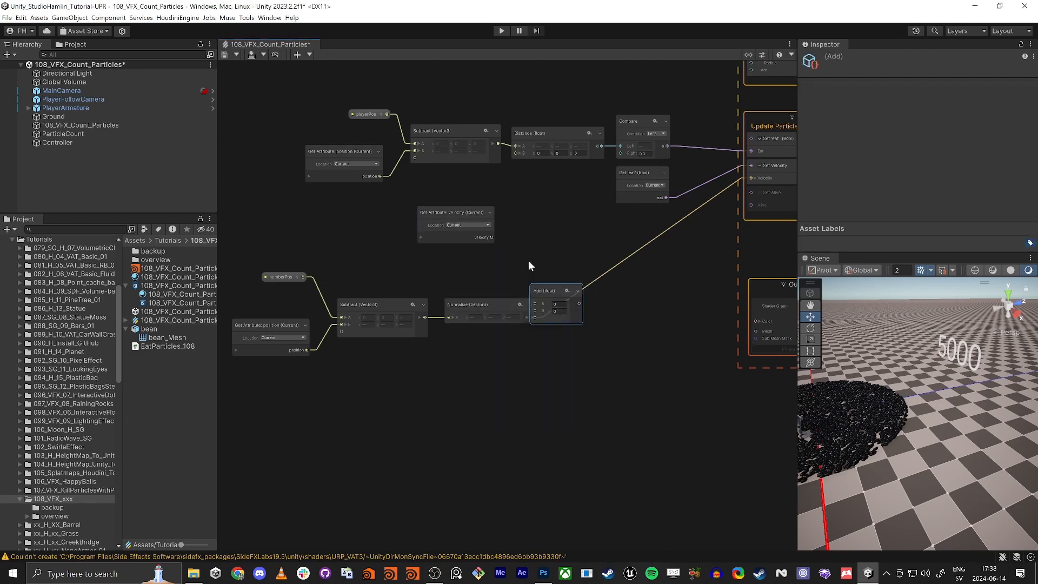
left_click_drag(556, 291, 642, 245)
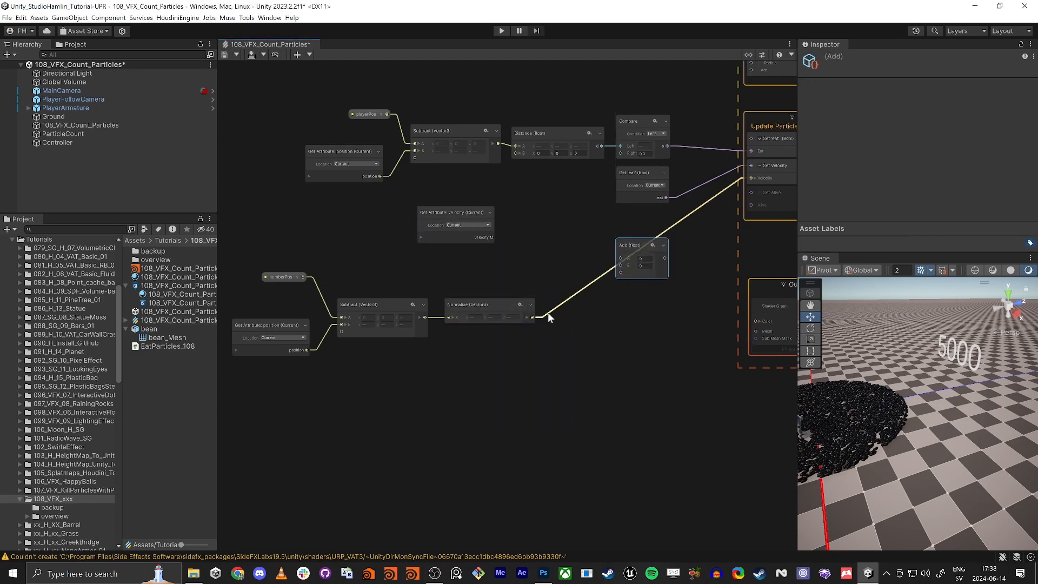
mouse_move(531, 316)
left_mouse_down()
mouse_move(624, 270)
mouse_move(492, 237)
left_mouse_up()
left_click_drag(632, 242, 576, 228)
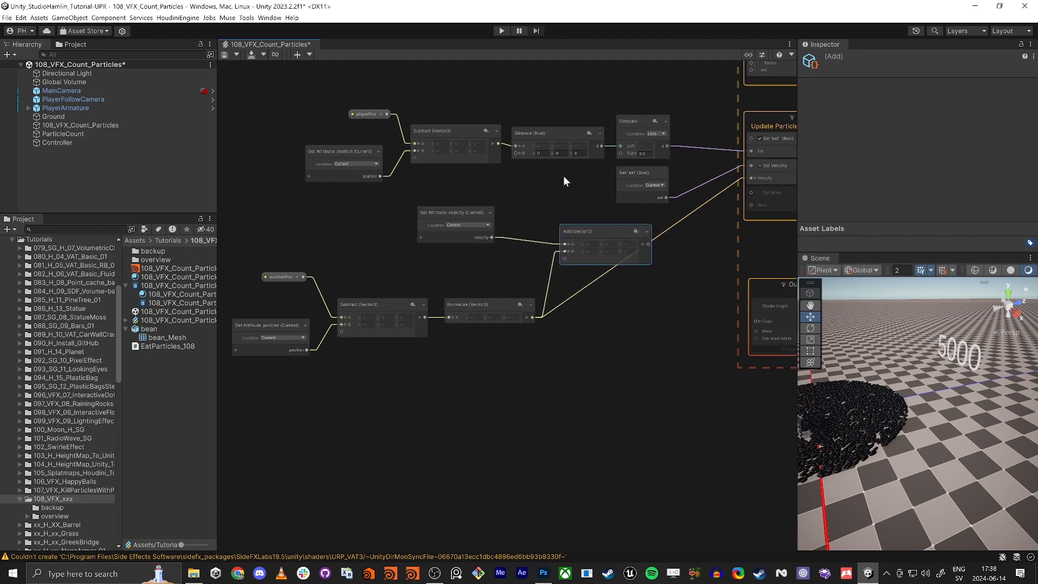
Step: Connect the Add output to the Set Velocity block's Velocity input and view the particles around the player in the Scene view
middle_click_drag(564, 178, 498, 210)
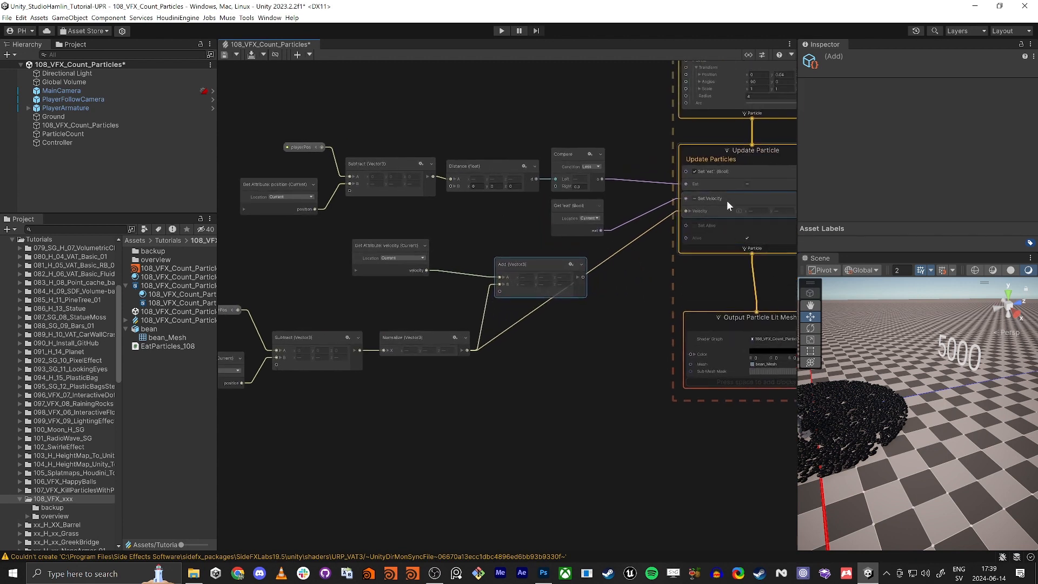
middle_click_drag(347, 321, 387, 315)
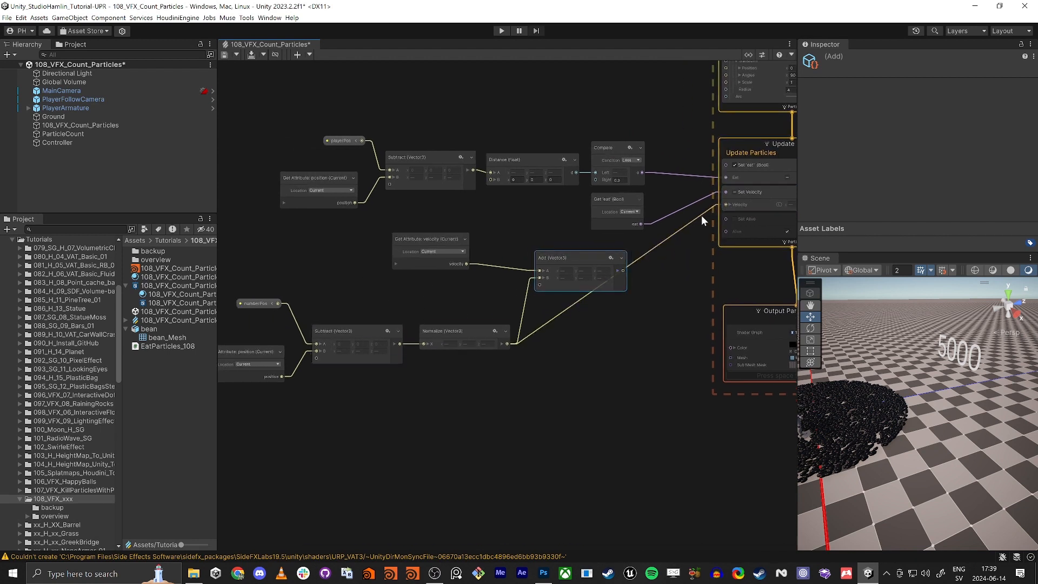
left_click_drag(623, 270, 726, 204)
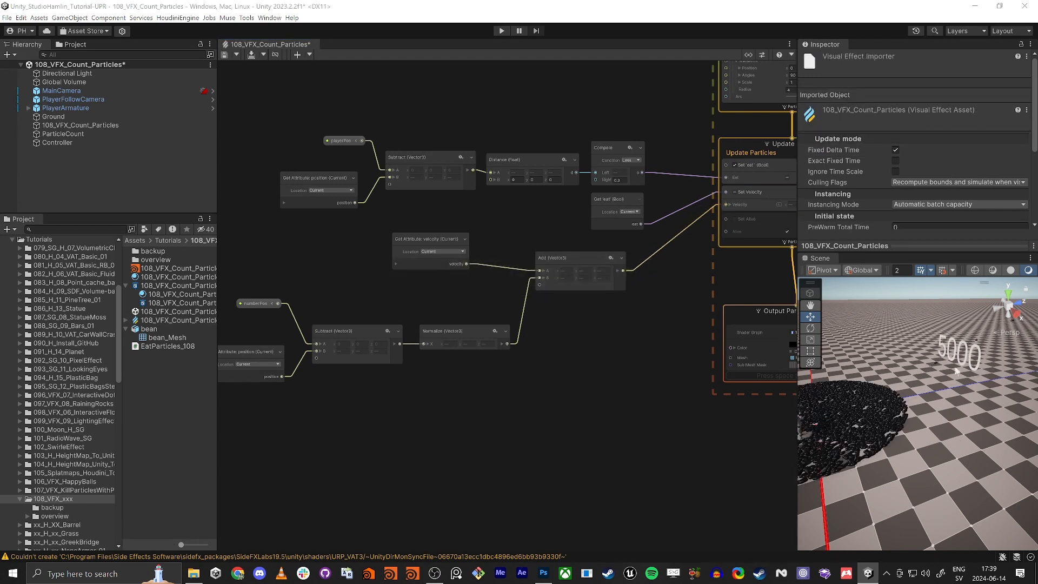
right_click_drag(918, 457, 930, 429)
key("w")
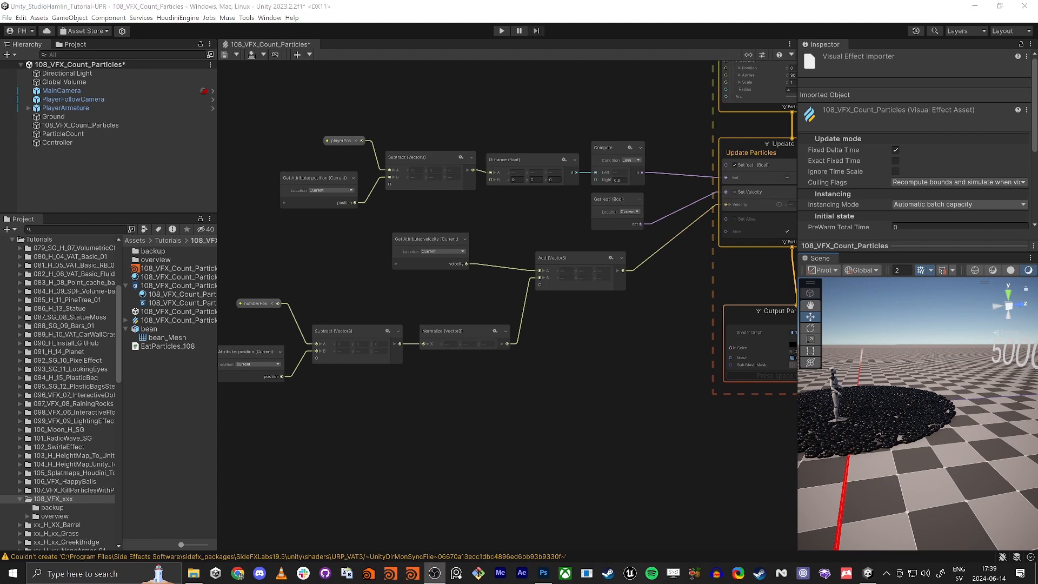
Step: Duplicate the numberPos, Get Attribute: position and Subtract nodes and place the copy below the original branch
mouse_move(555, 347)
middle_mouse_down()
mouse_move(542, 323)
mouse_move(558, 328)
mouse_move(545, 330)
middle_mouse_up()
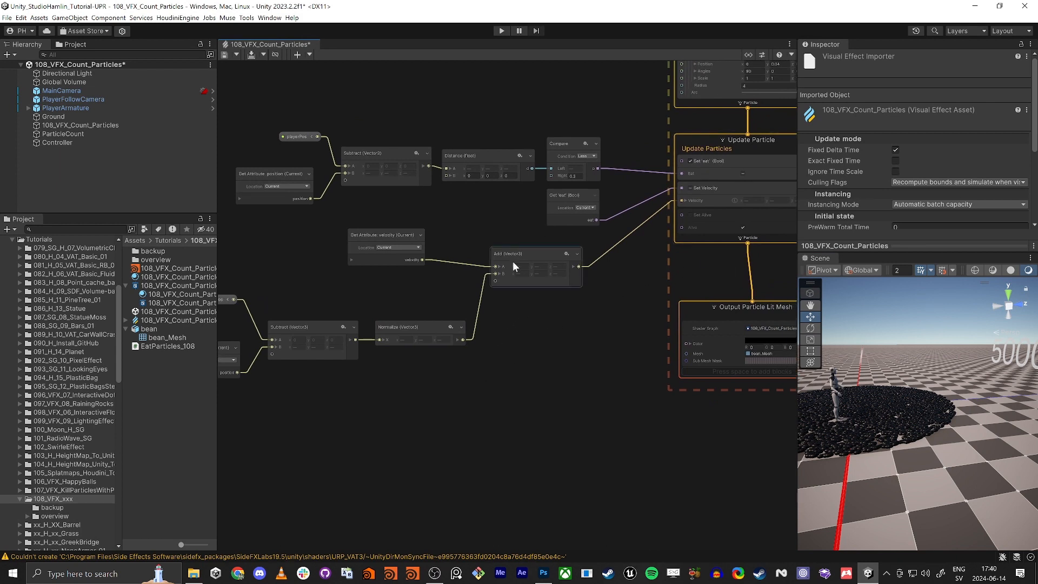
middle_click_drag(536, 319, 449, 344)
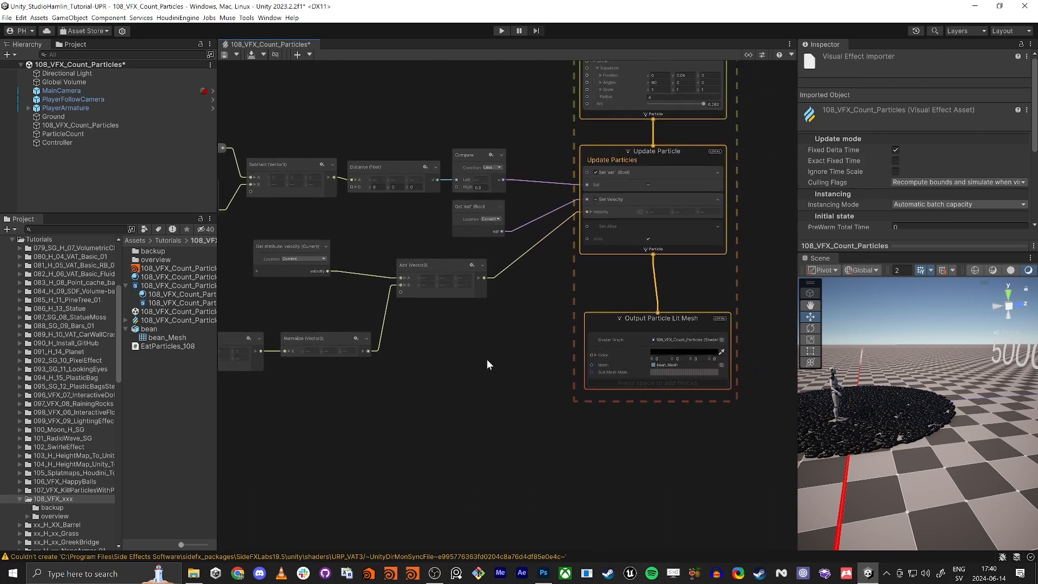
middle_click_drag(484, 364, 413, 356)
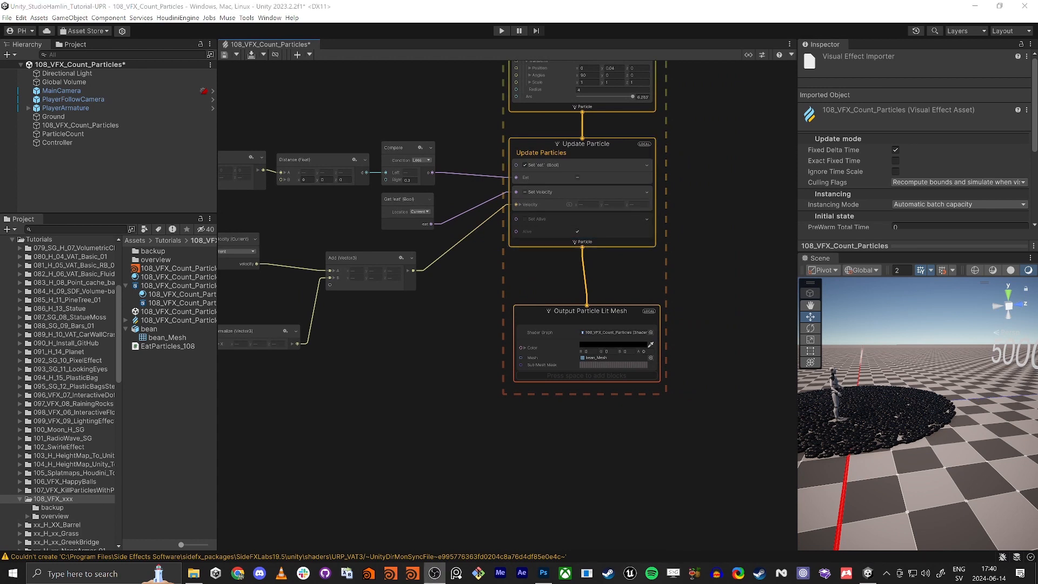
middle_click_drag(453, 452, 581, 333)
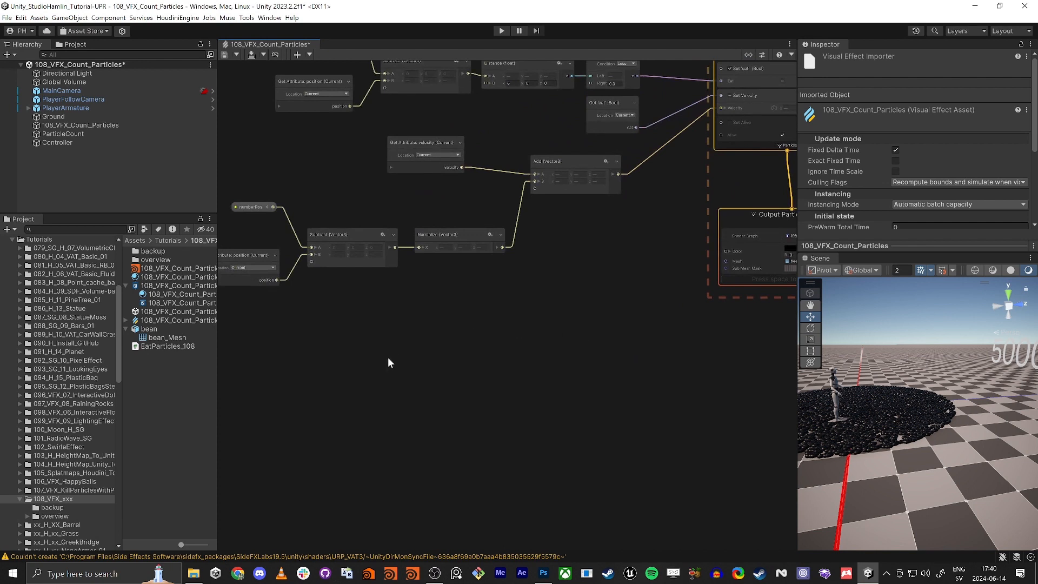
middle_click_drag(320, 357, 395, 353)
left_click_drag(255, 323, 436, 174)
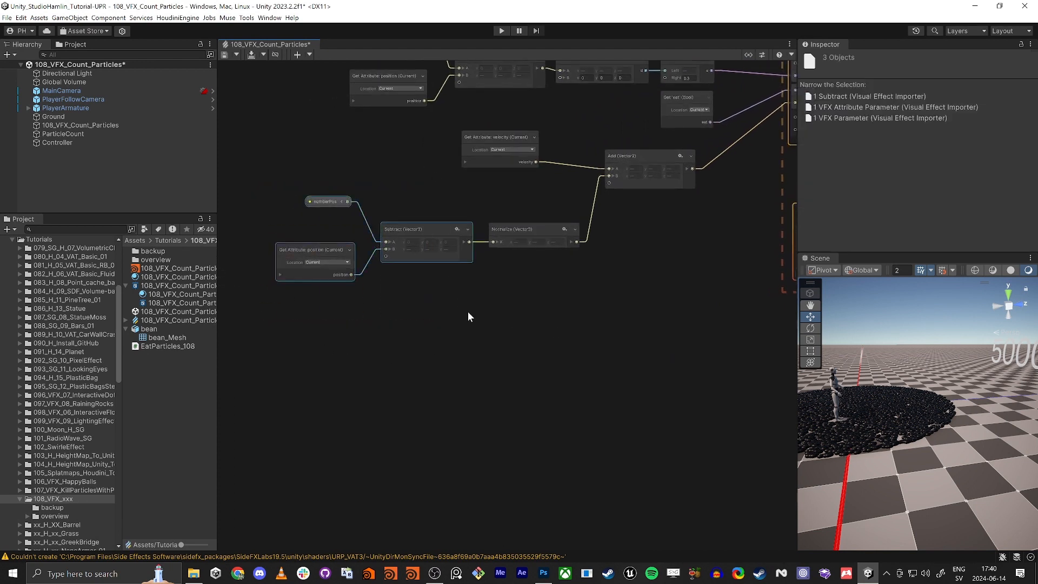
key("ctrl+d")
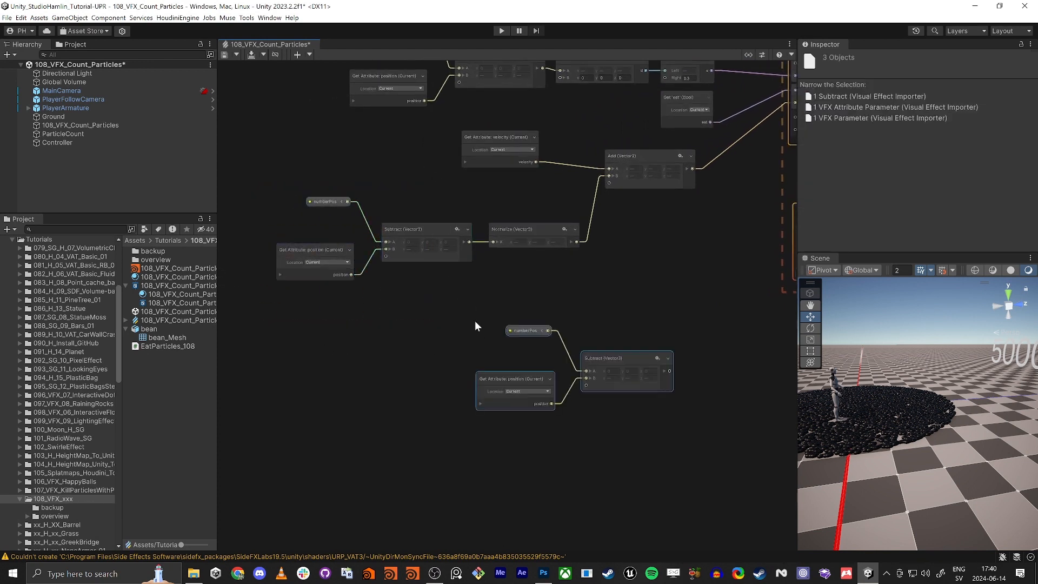
left_click_drag(636, 378, 590, 351)
key("alt+Tab")
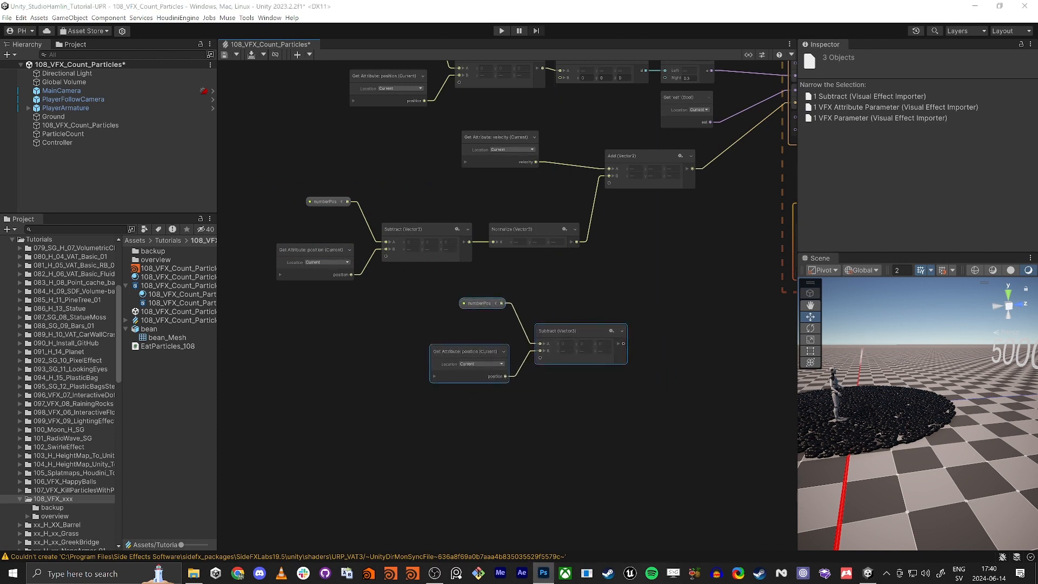
Step: Tidy the duplicated numberPos and Get Attribute: position nodes closer together and shift the whole copied group
left_click(637, 252)
mouse_move(470, 302)
left_mouse_down()
mouse_move(449, 306)
mouse_move(480, 311)
left_mouse_up()
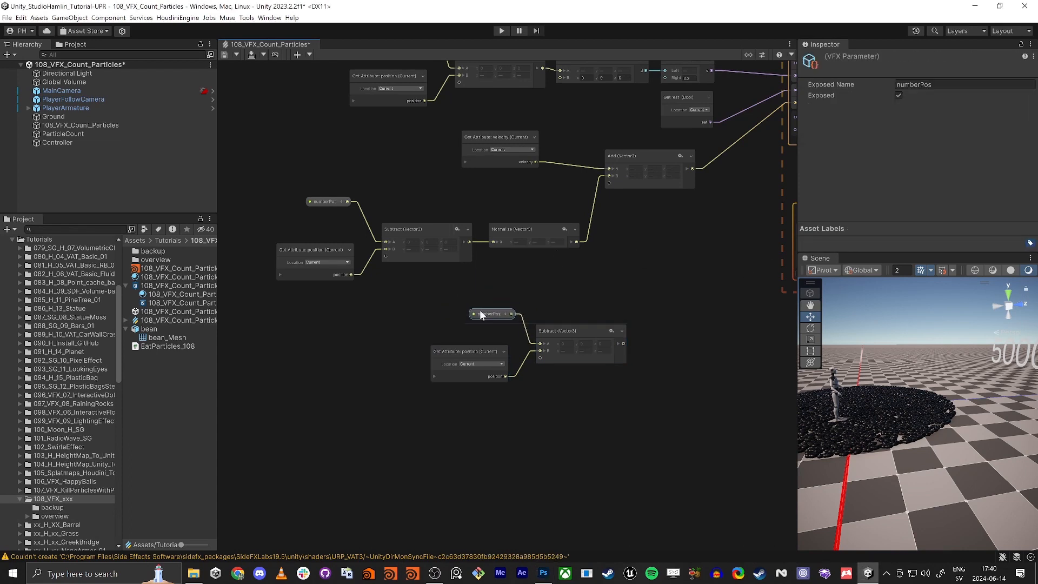
left_click_drag(480, 355, 485, 345)
left_click(561, 333)
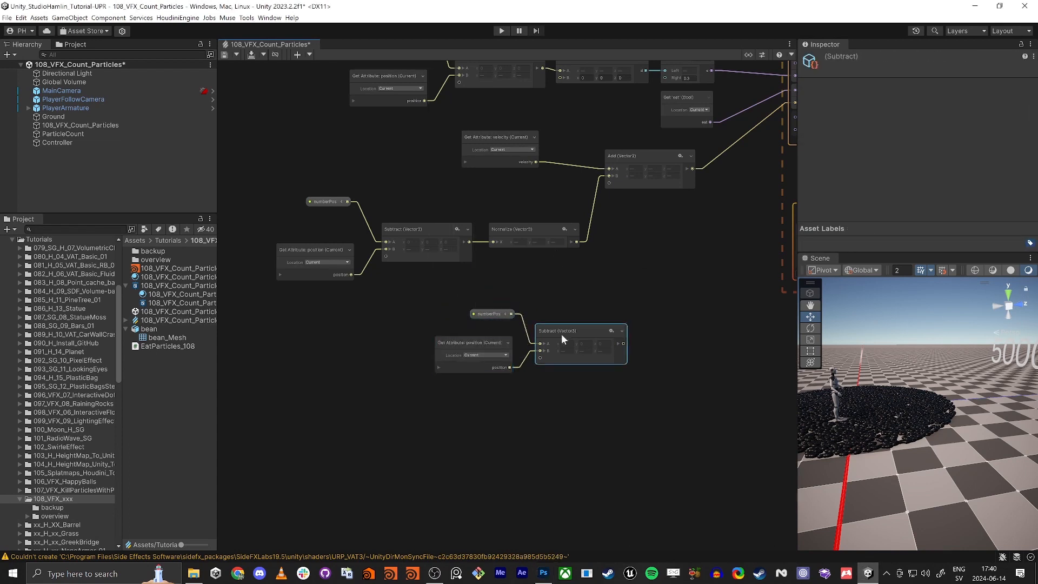
left_click(450, 241)
left_click_drag(490, 296, 546, 361)
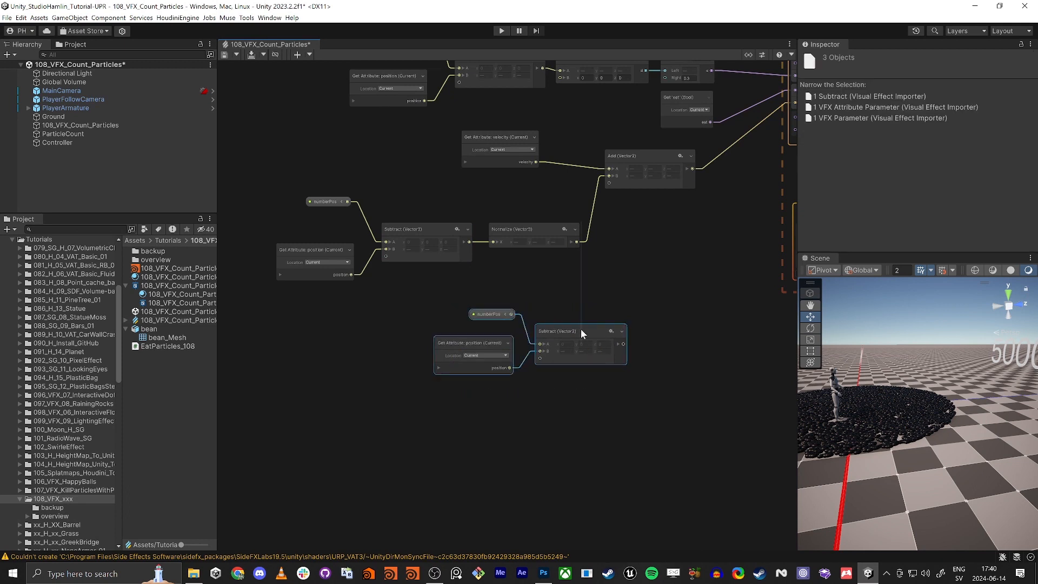
left_click_drag(581, 329, 519, 337)
left_click(456, 337)
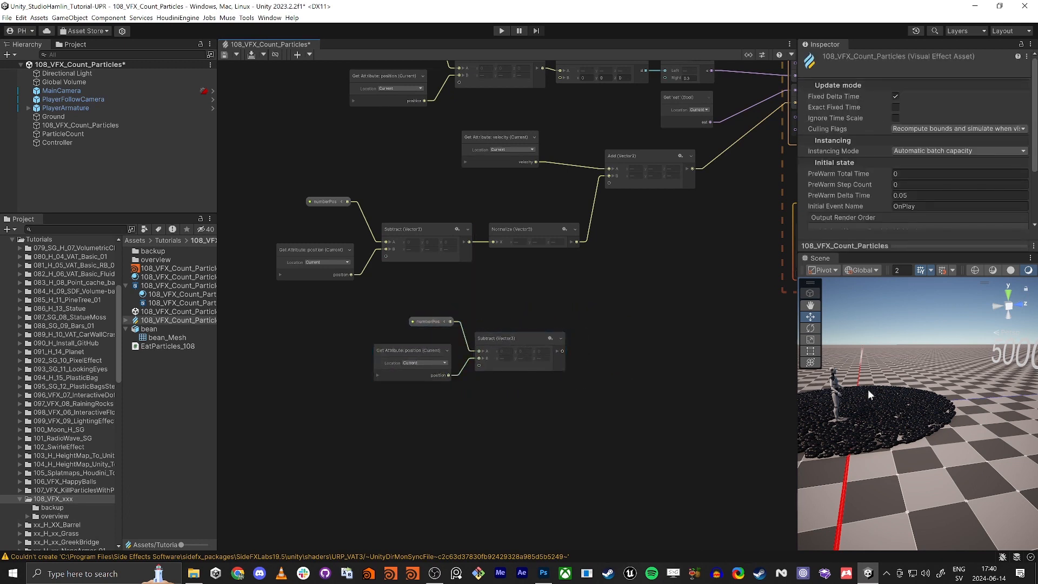
Step: Add a Distance node fed by the duplicated Subtract's output and align the four-node branch beneath the Normalize branch
middle_click_drag(640, 357, 588, 368)
left_click_drag(512, 362, 554, 356)
type("dist")
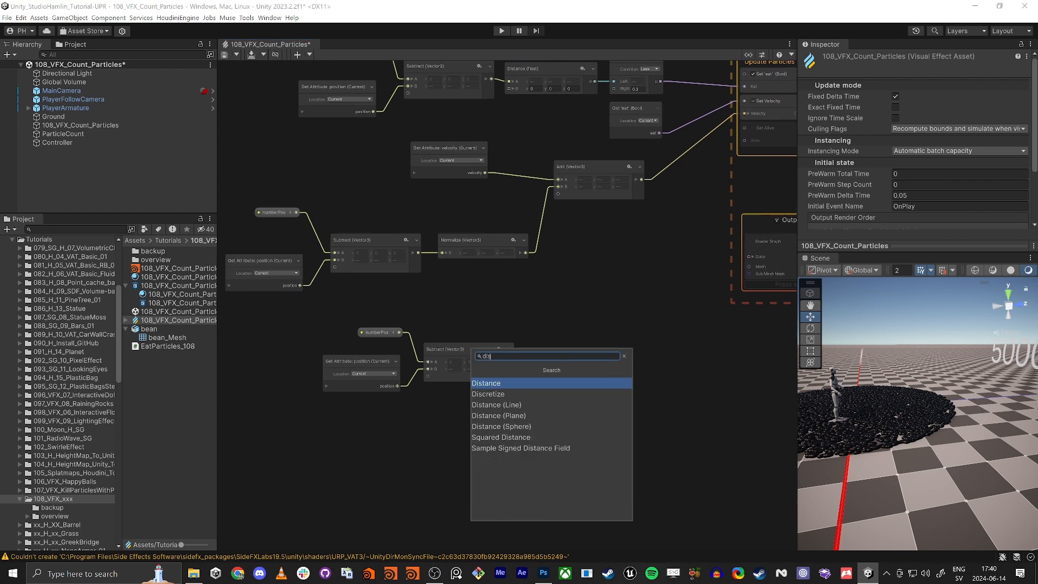
key("Return")
left_click(547, 348)
left_click_drag(549, 354, 542, 348)
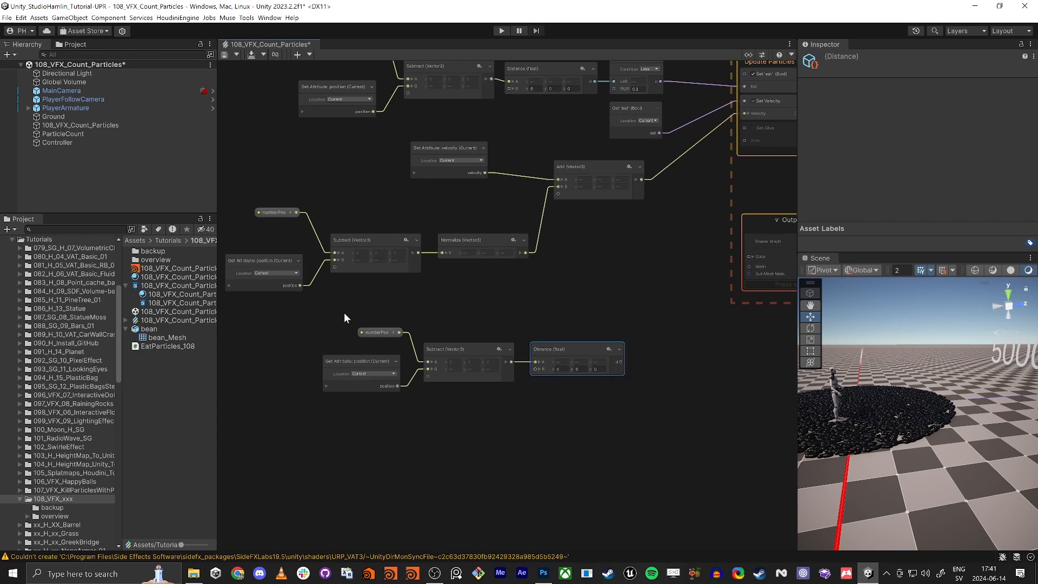
left_click_drag(343, 312, 614, 398)
left_click_drag(582, 348, 478, 370)
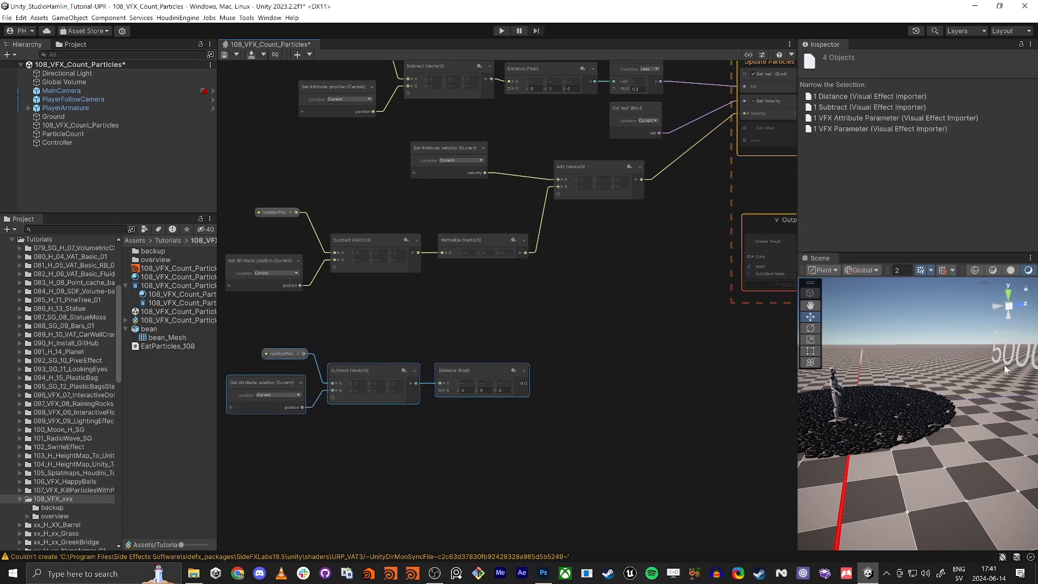
Step: Add a Compare node fed by the new Distance node's output and place it beside that node
left_click(528, 302)
key("space")
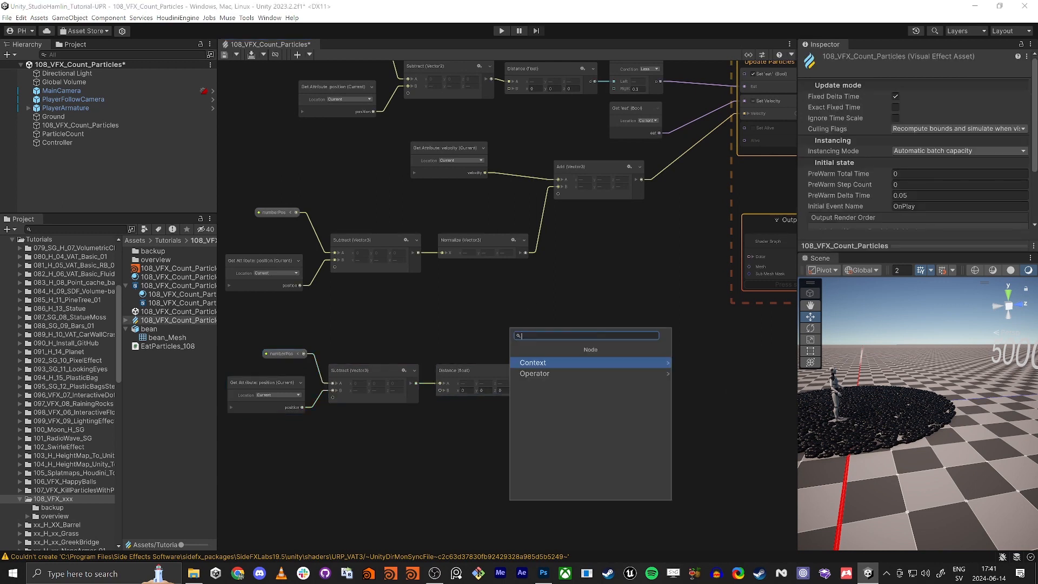
type("compare")
key("Return")
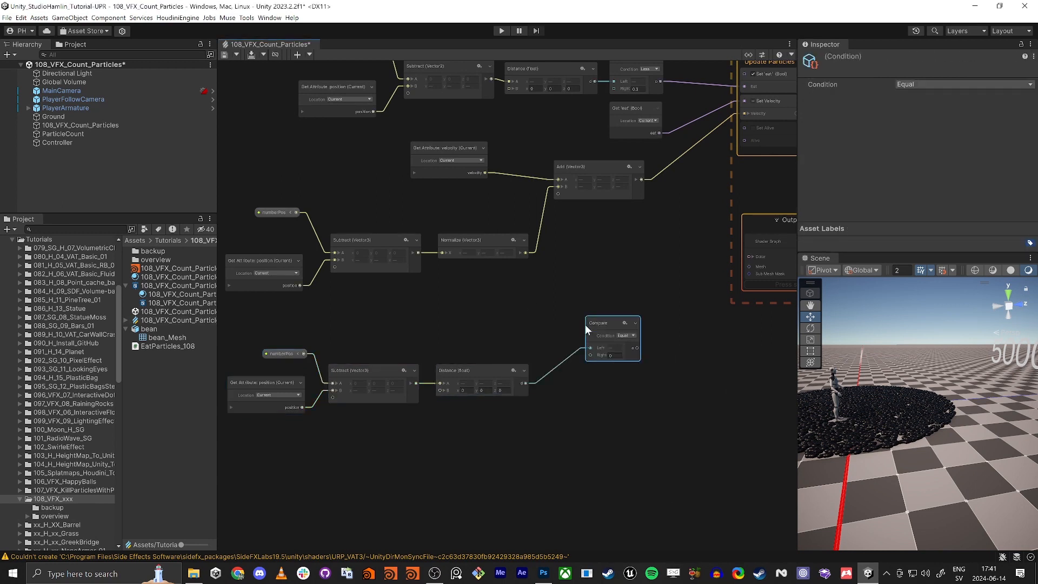
left_click_drag(601, 321, 631, 346)
Step: Set the new Compare node's condition to Less and its Right value to 0.1
left_click(643, 355)
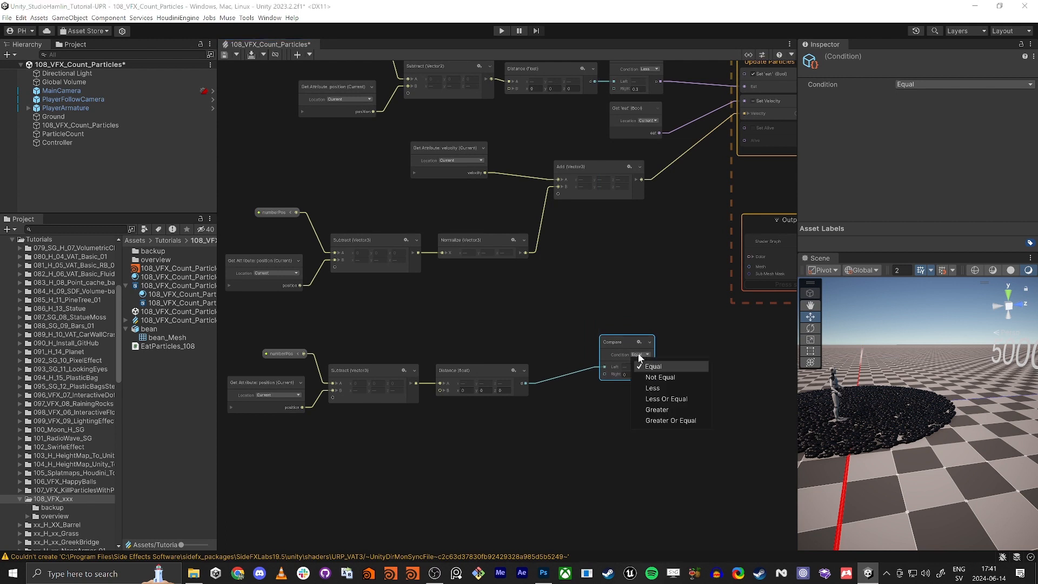
left_click(663, 382)
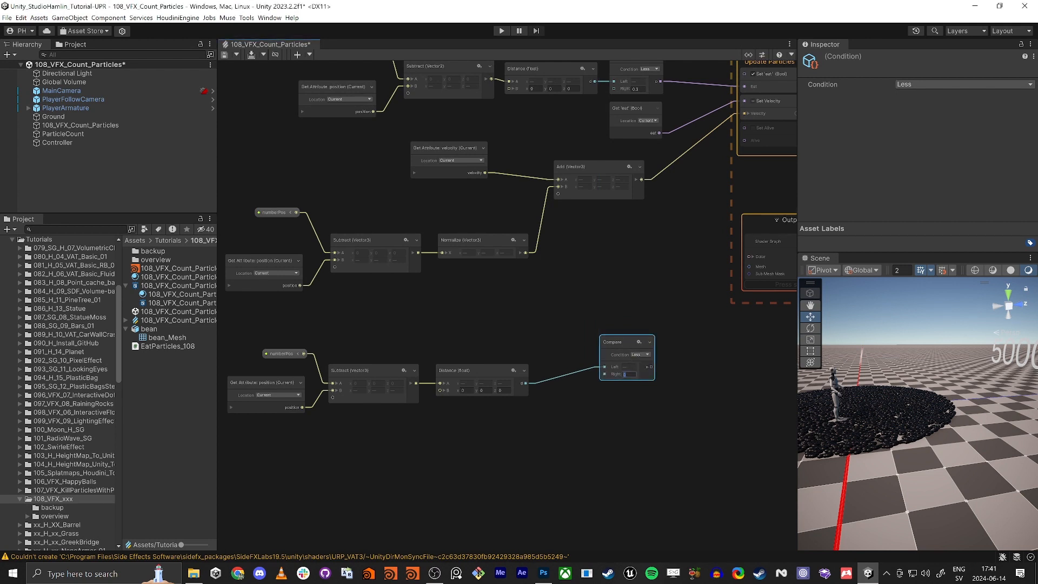
type(".1")
left_click(653, 414)
Step: Change the new Compare node's condition to Greater and move the node slightly closer to the Distance node
middle_click_drag(699, 348, 575, 408)
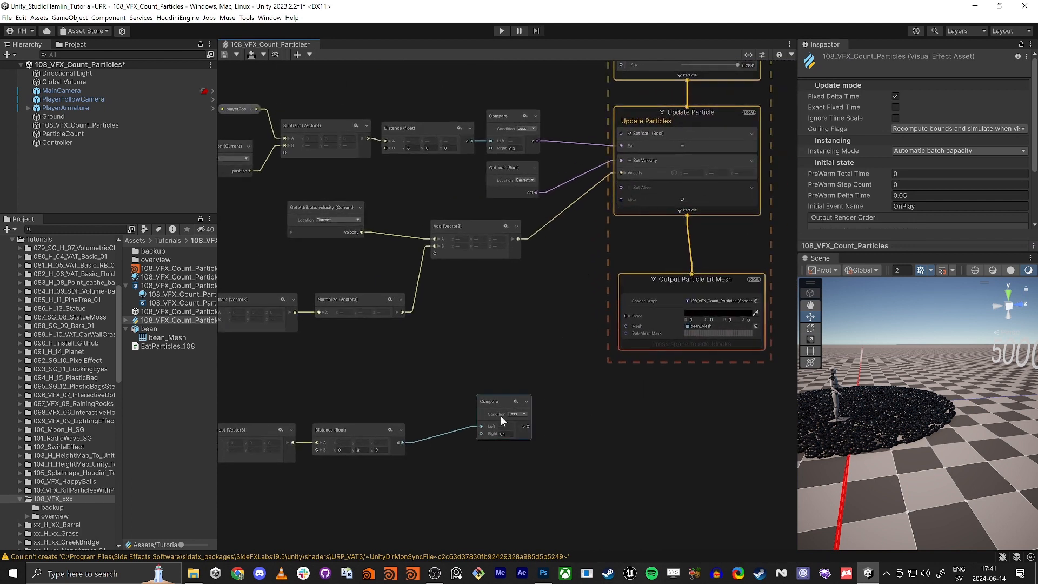
scroll(500, 416, "up", 4)
scroll(516, 415, "down", 1)
left_click(517, 418)
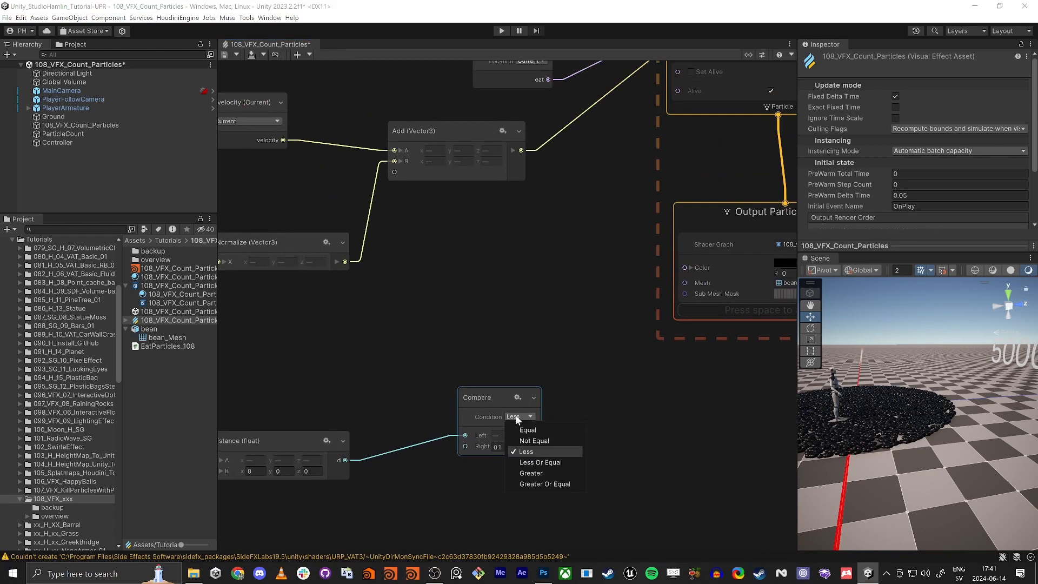
left_click(534, 472)
middle_click_drag(440, 490, 604, 421)
scroll(604, 421, "down", 1)
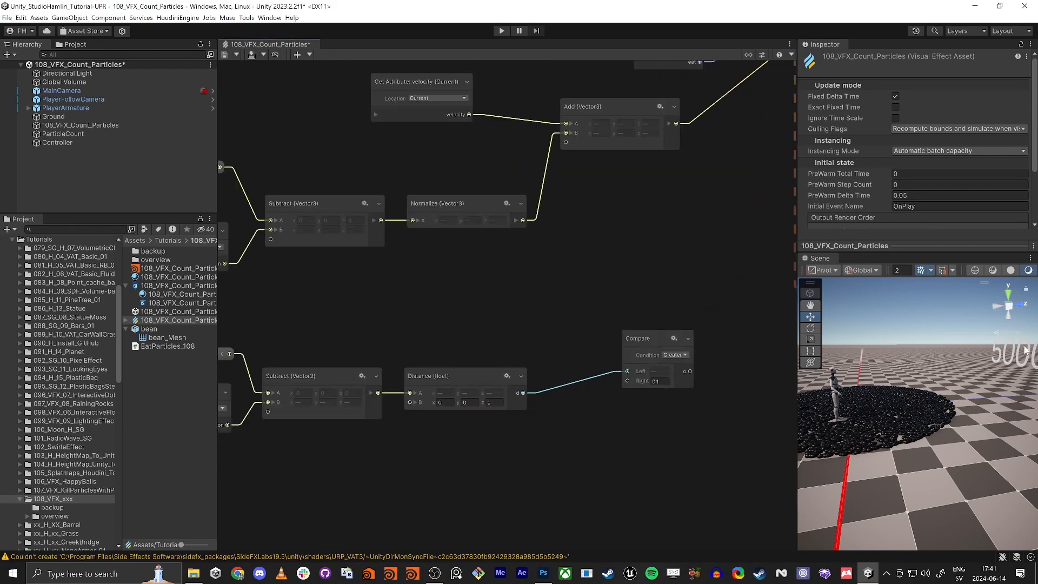
left_click_drag(656, 339, 646, 356)
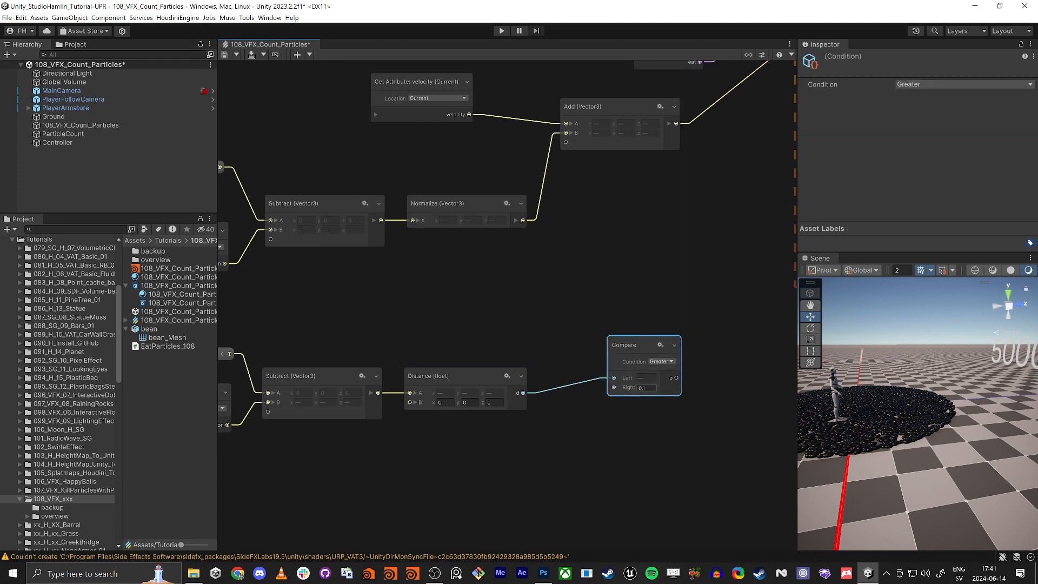
Step: Connect the Greater Compare output to the Set Alive block's Alive input and enable that block
middle_click_drag(696, 290, 547, 383)
scroll(547, 383, "down", 1)
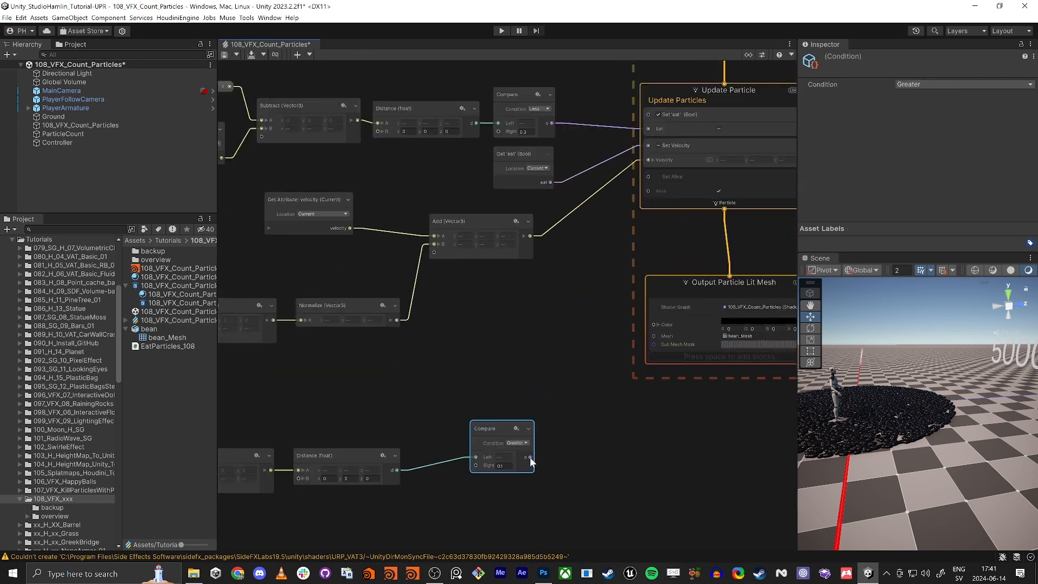
left_click_drag(530, 458, 643, 195)
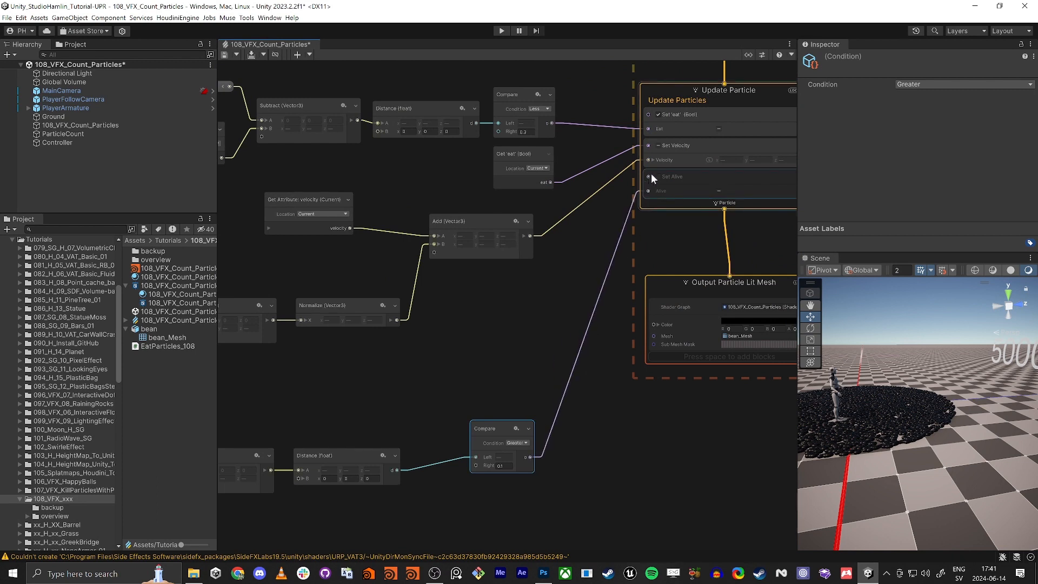
left_click(654, 177)
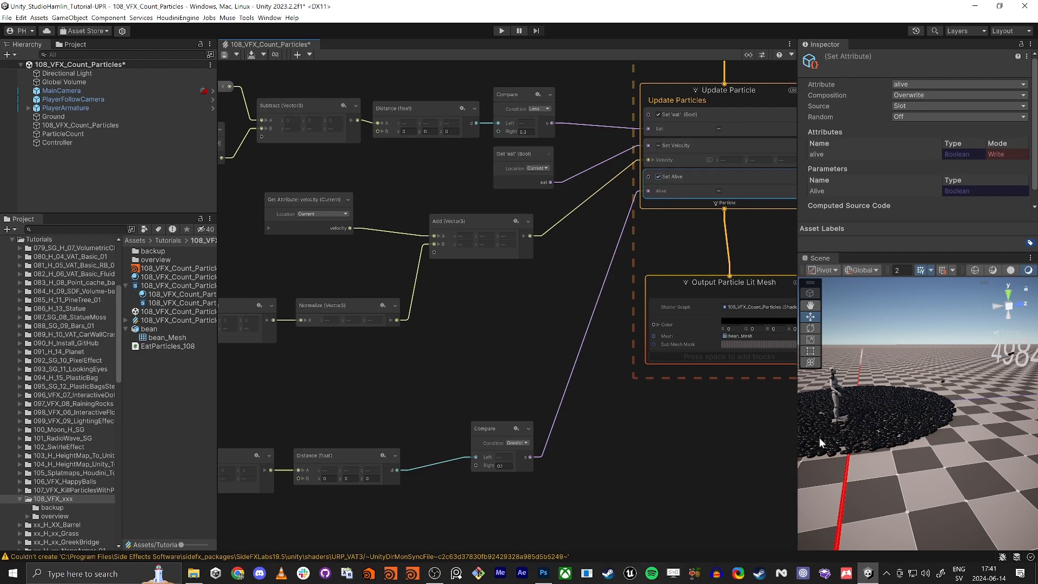
Step: Move the Output Particle Lit Mesh context further down, away from the Update Particle context
right_click_drag(820, 443, 998, 365)
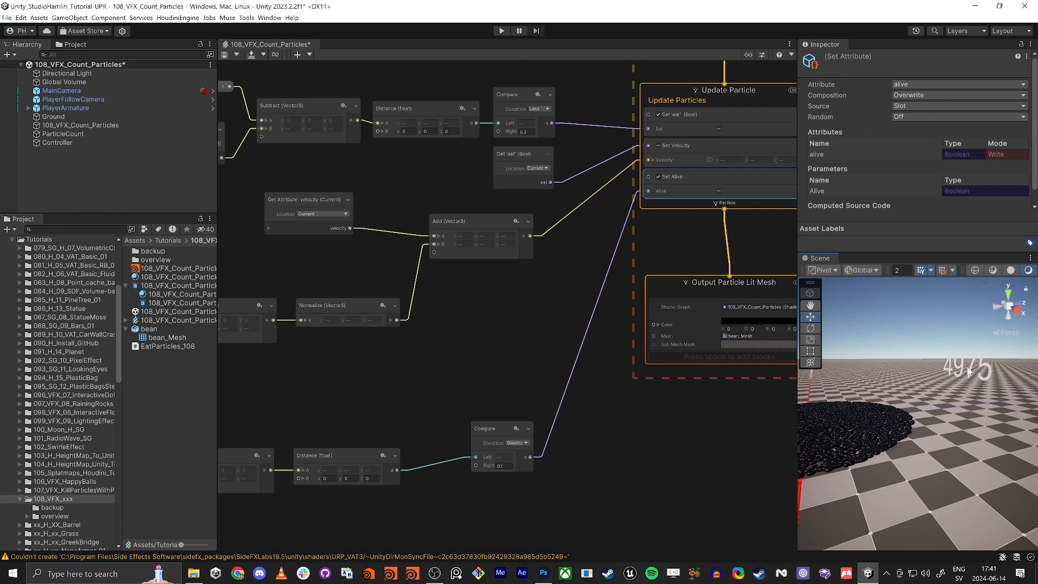
right_click_drag(971, 372, 931, 390)
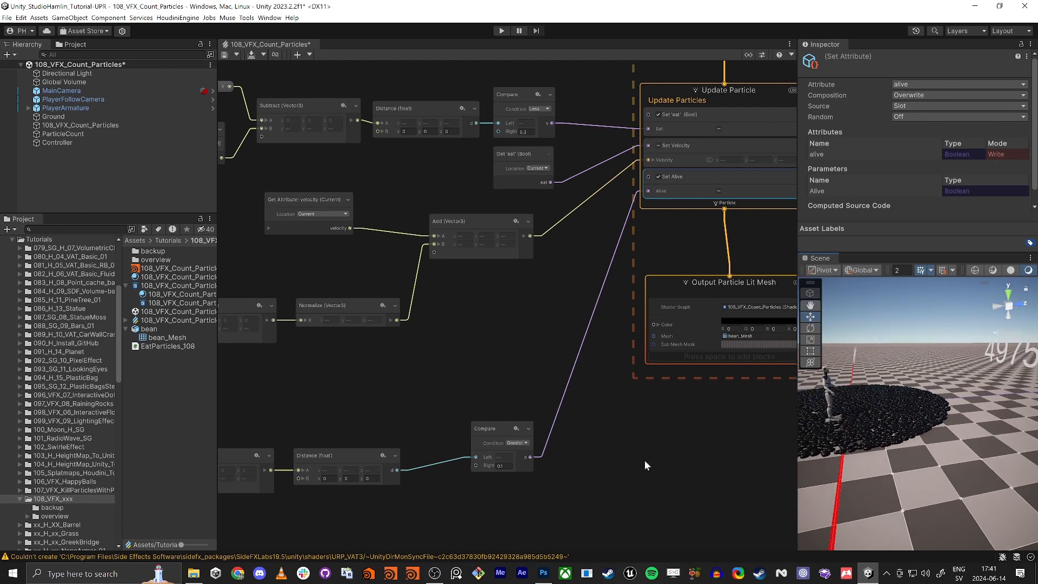
middle_click_drag(635, 453, 656, 383)
scroll(656, 382, "down", 3)
left_click_drag(643, 280, 644, 381)
scroll(643, 382, "up", 6)
scroll(533, 397, "down", 3)
middle_click_drag(475, 375, 563, 341)
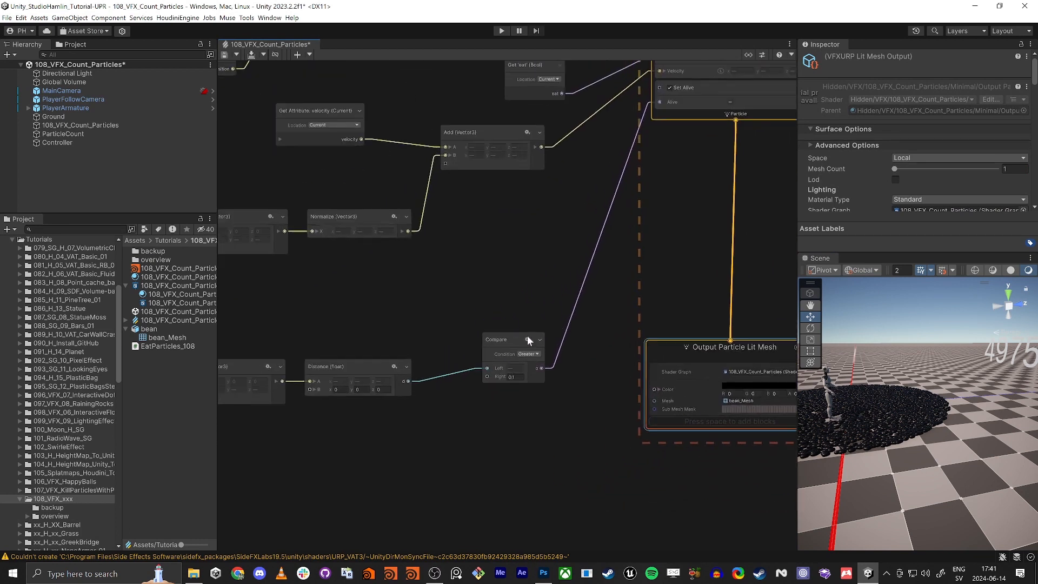
Step: Move the Greater Compare node closer to its Distance node and shift the number position, Subtract and Normalize chain away from the Add node
left_click_drag(509, 343, 464, 356)
middle_click_drag(338, 326, 555, 322)
scroll(556, 322, "down", 2)
left_click_drag(366, 329, 686, 310)
left_click_drag(335, 284, 522, 214)
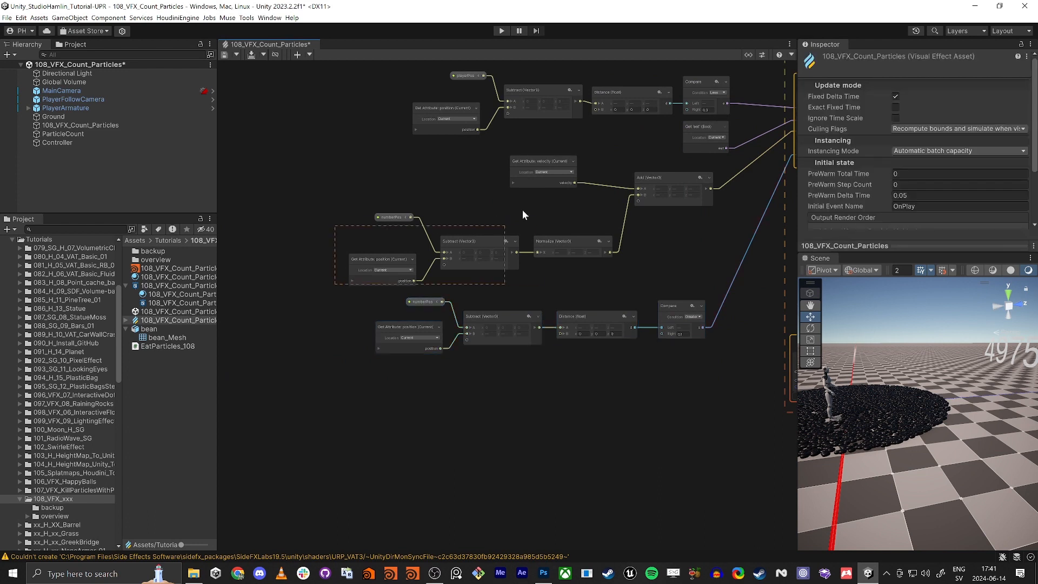
left_click_drag(589, 216, 583, 216)
left_click_drag(509, 259, 509, 260)
left_click_drag(578, 239, 528, 216)
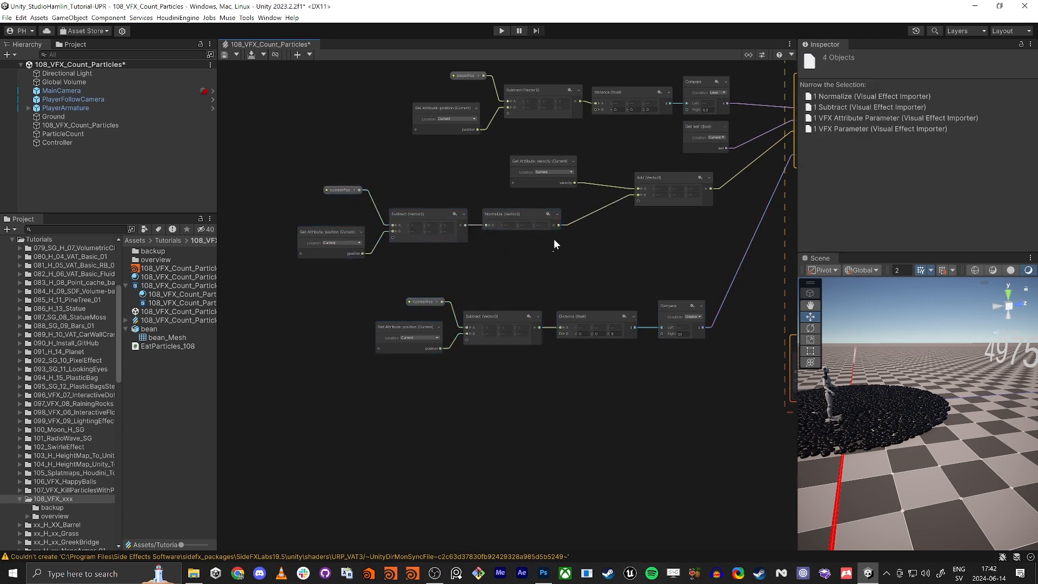
Step: Add a Multiply node fed by the Normalize output and place it below the Add node
left_click(573, 227)
key("space")
type("multiply")
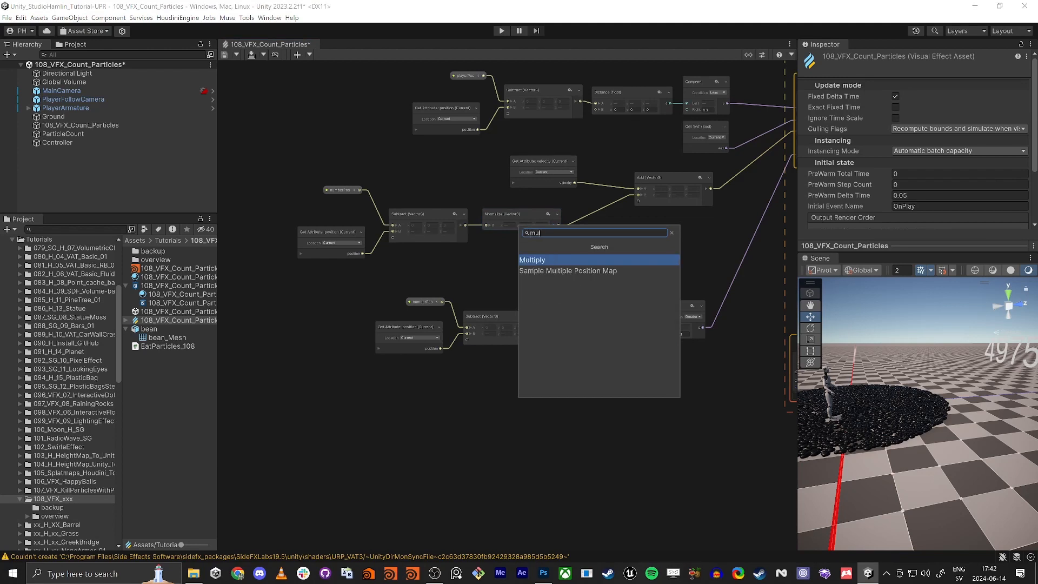
key("Return")
middle_click_drag(492, 162, 427, 215)
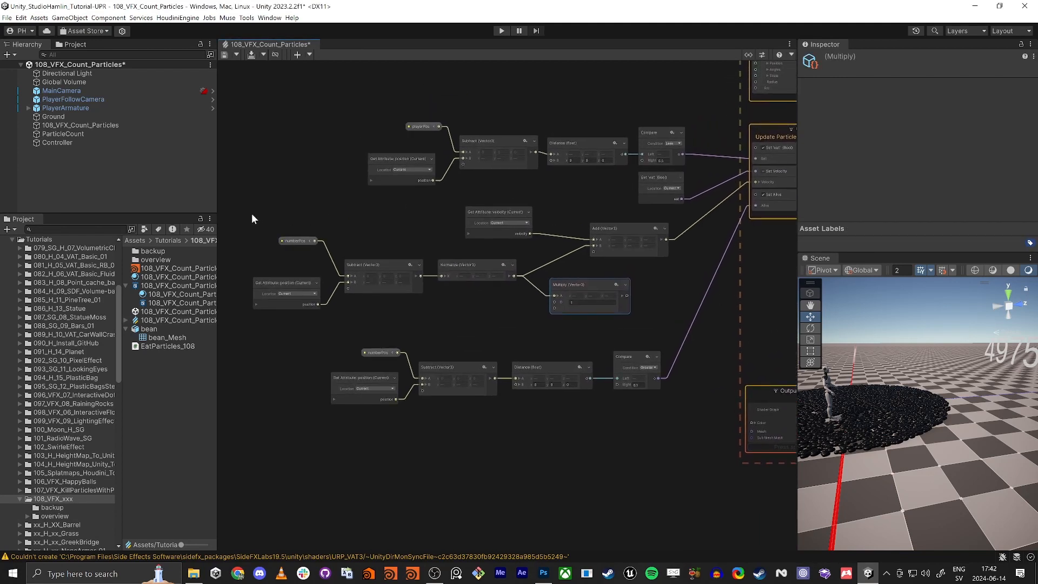
Step: Connect the Multiply output to the Add node's B input, replacing the direct Normalize connection
left_click_drag(251, 219, 653, 295)
middle_click_drag(650, 279, 692, 244)
left_click(595, 274)
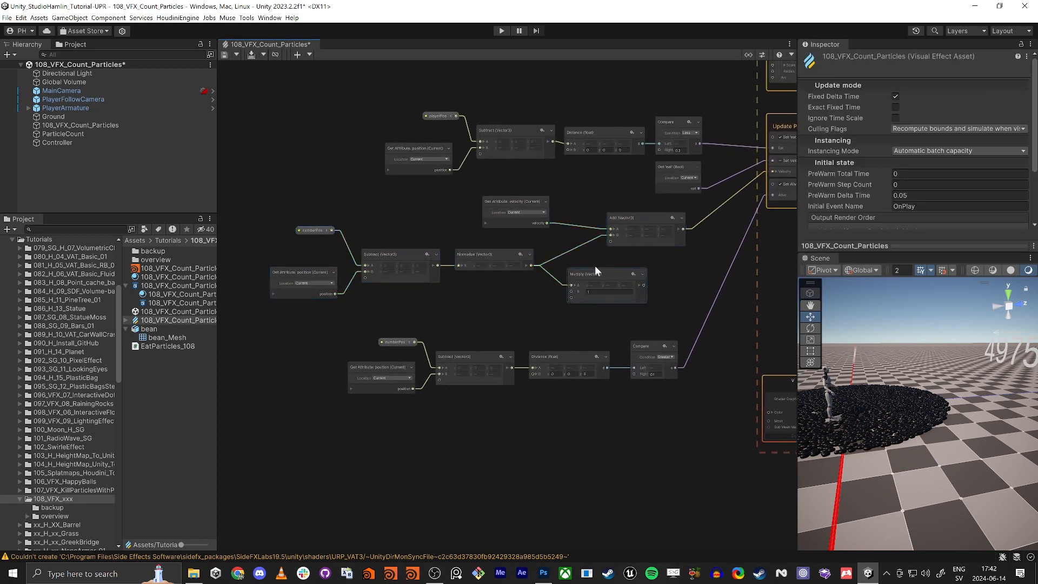
left_click(650, 303)
left_click_drag(611, 241, 610, 242)
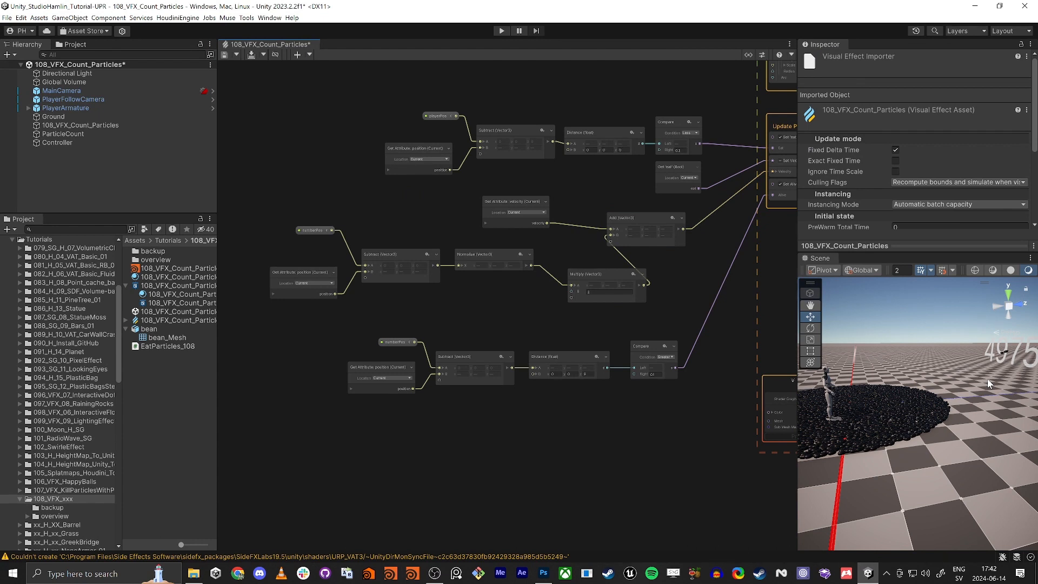
Step: Add a Random Number node in the empty area below the Greater Compare node
middle_click_drag(556, 451, 419, 294)
key("space")
type("v")
key("BackSpace")
type("rand")
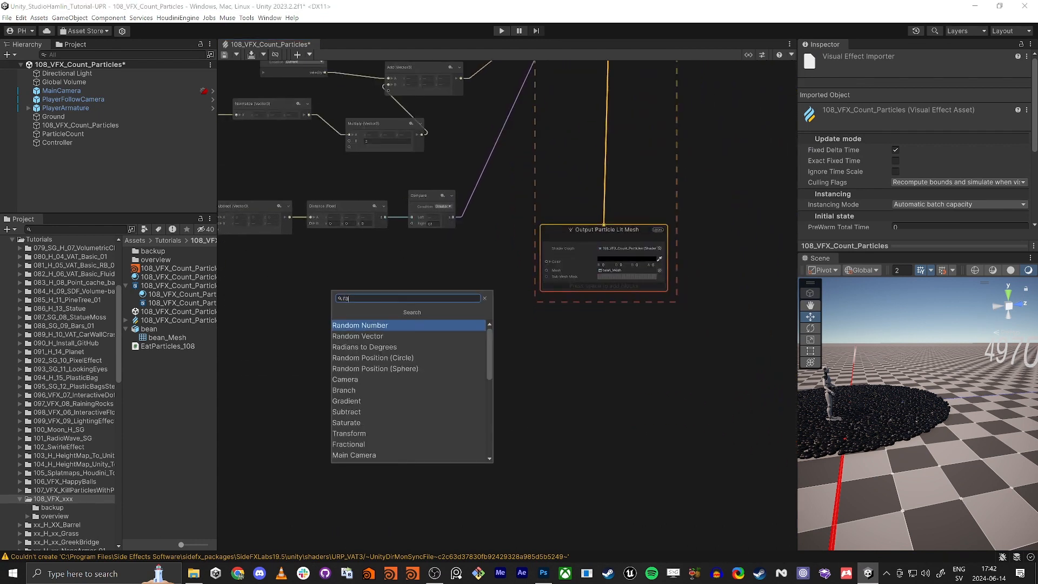
key("Return")
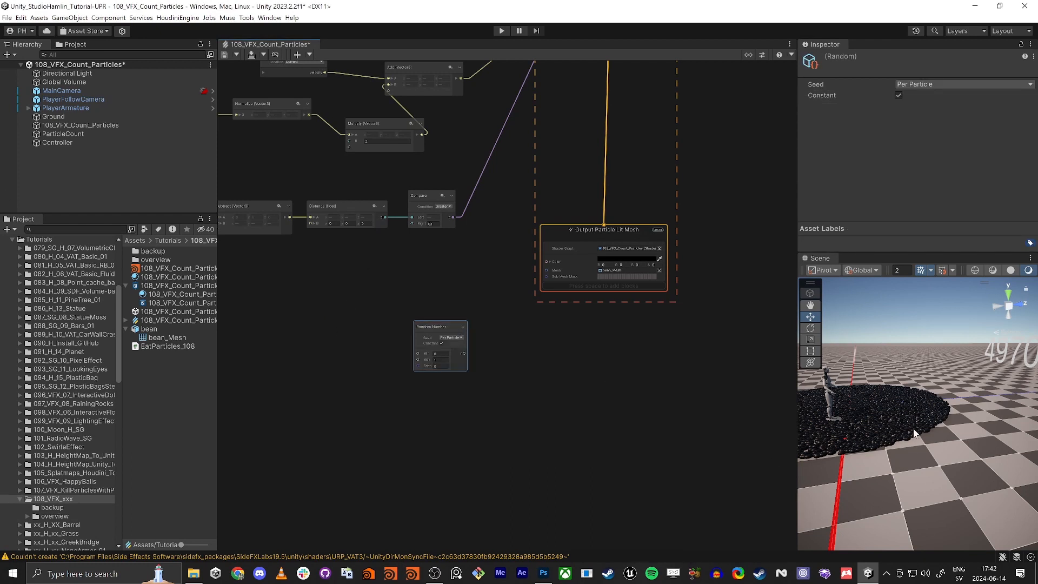
scroll(414, 312, "up", 5)
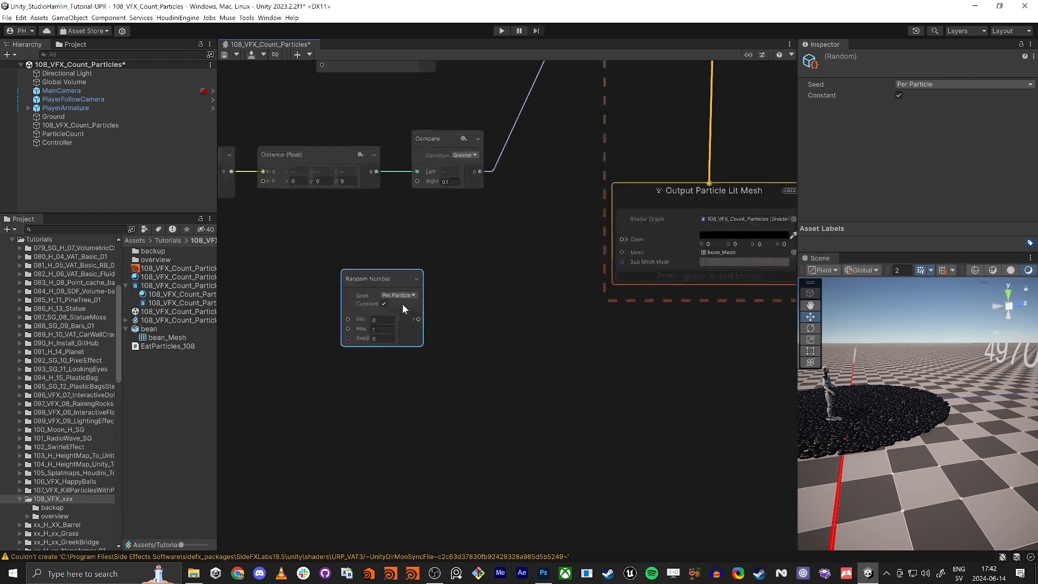
Step: Add a Vector3 node fed by the Random Number output and connect it to the Output Particle Lit Mesh context's Color
left_click_drag(427, 327, 509, 310)
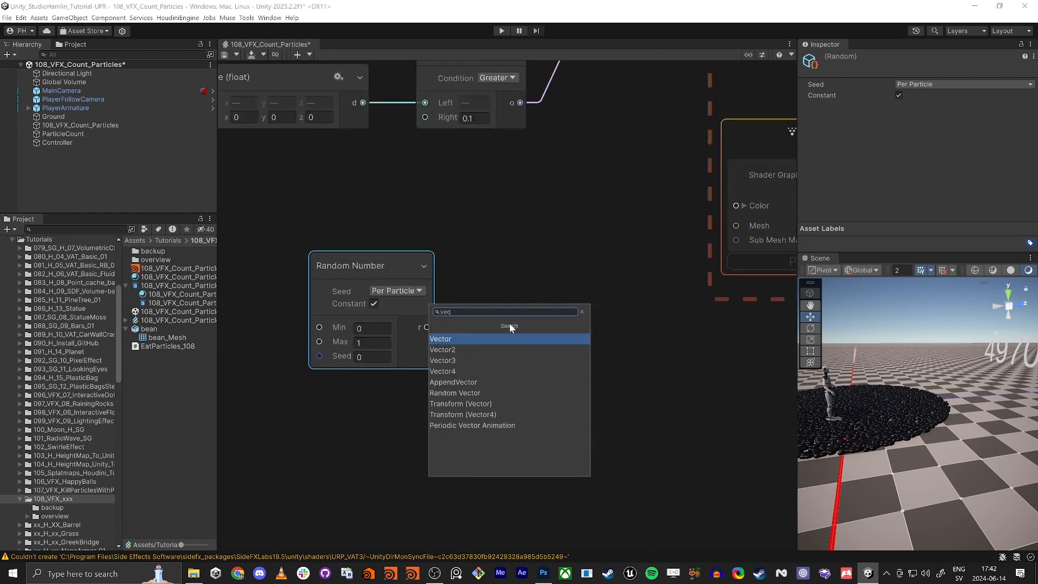
key("Down")
key("Down")
key("Return")
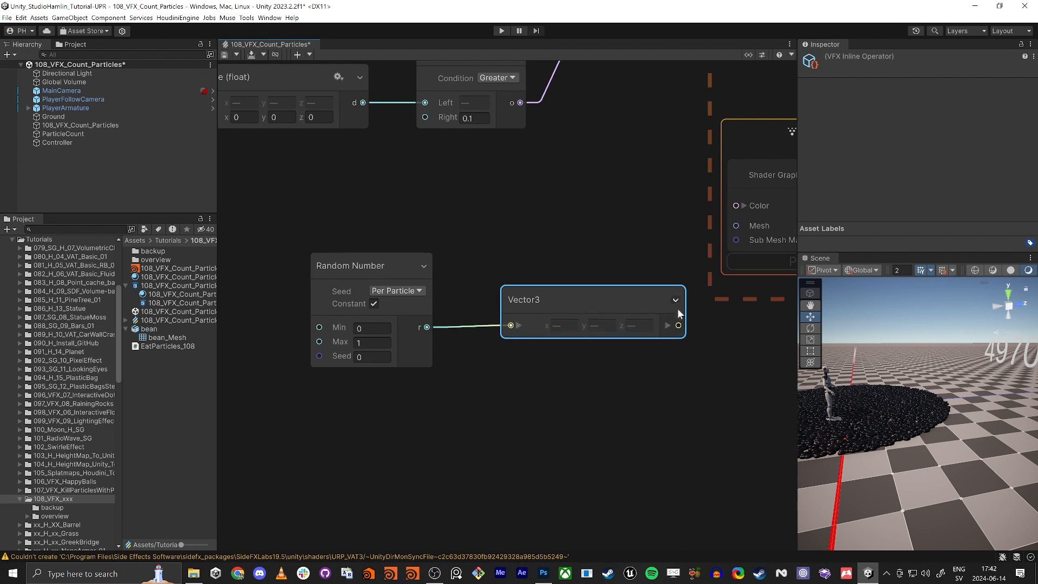
left_click_drag(678, 326, 735, 205)
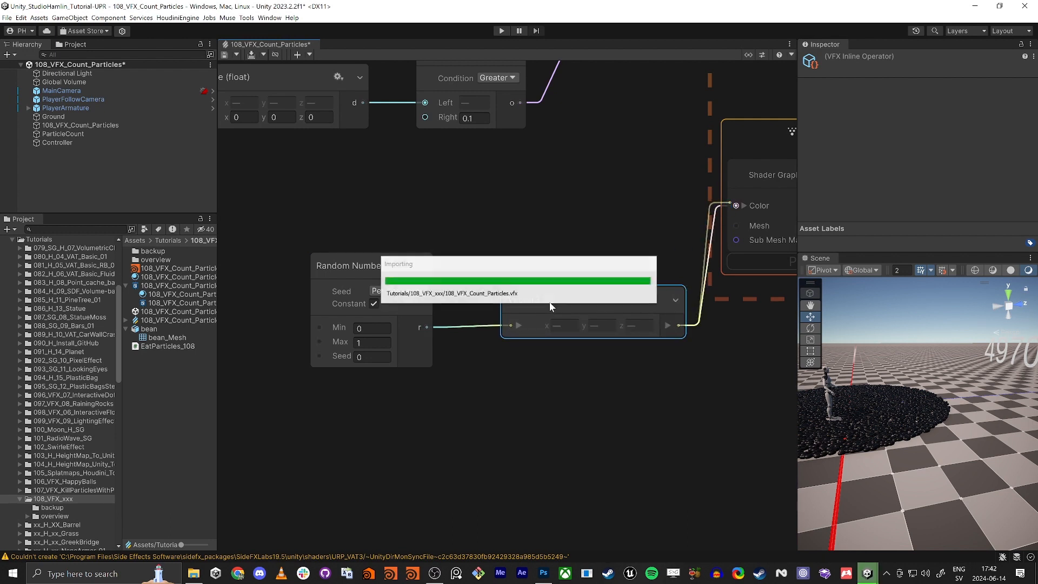
Step: Reposition the Vector3 and Random Number nodes away from the output context and inspect the beans' coloring up close in the scene
left_click_drag(549, 302, 505, 263)
left_click_drag(404, 254, 376, 228)
right_click_drag(891, 409, 851, 497)
key("w")
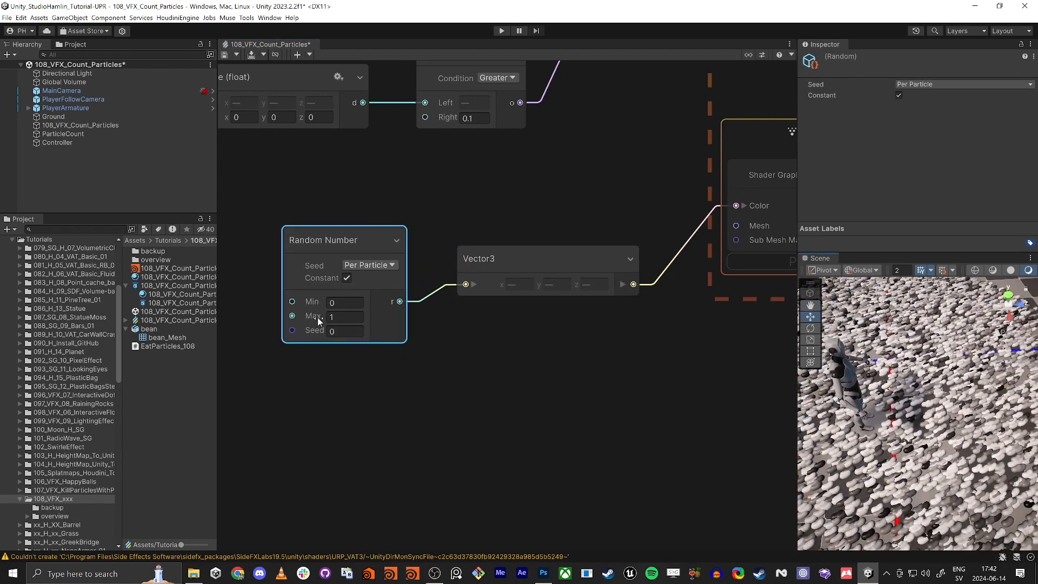
Step: Set the Random Number node's Max to 0.8
left_click(344, 316)
type("0.9")
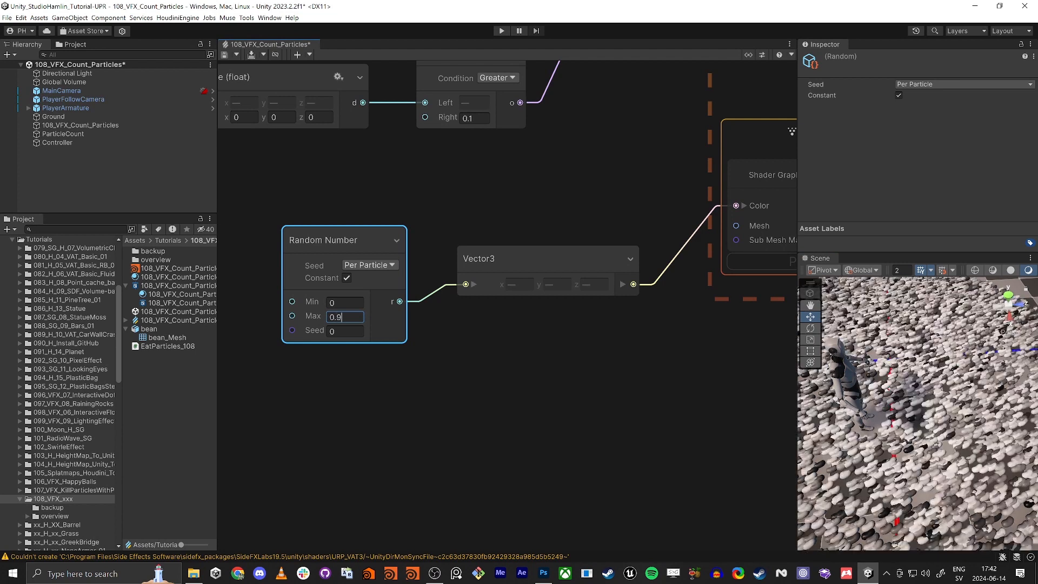
key("BackSpace")
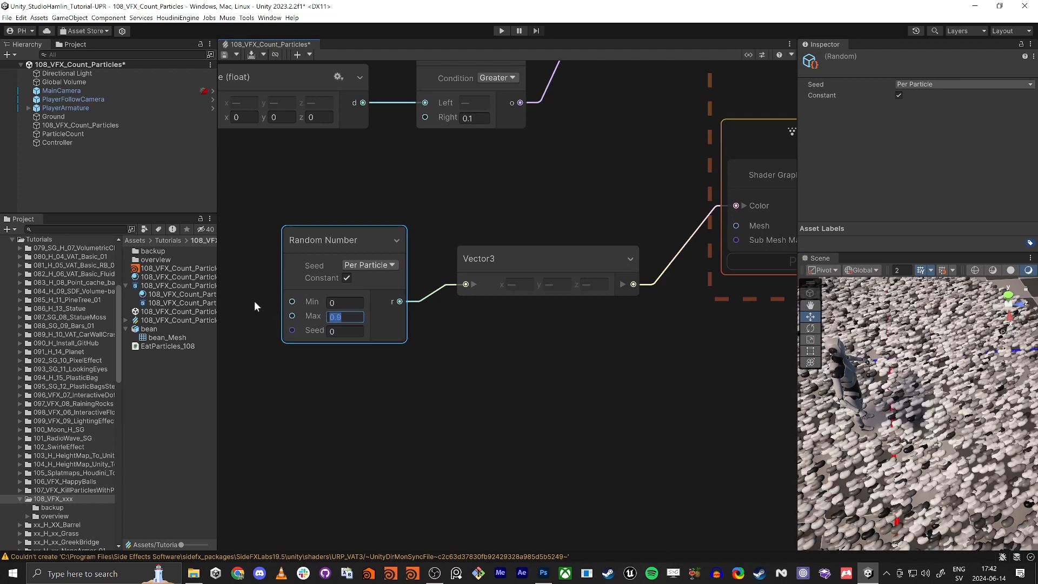
type("8")
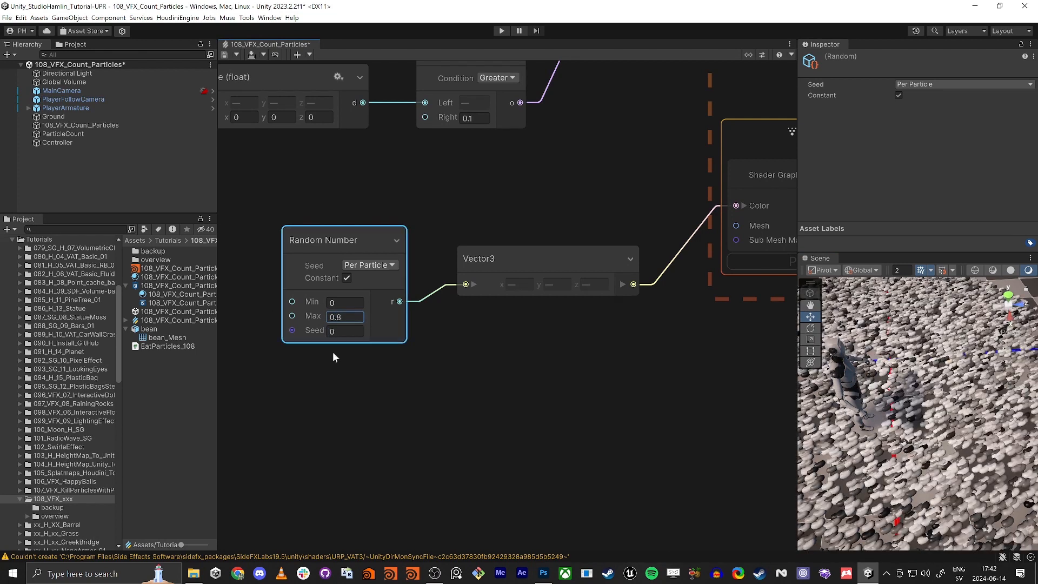
left_click(378, 362)
Step: Expand the Vector3 input, reconnect the Random Number output to X only, and move the Random Number node up
left_click(474, 285)
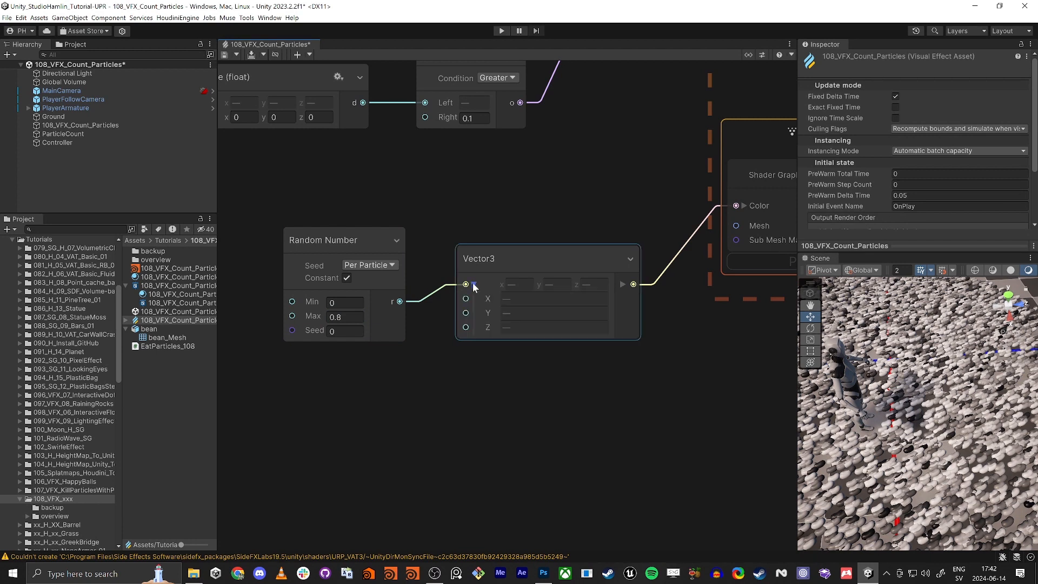
left_click_drag(436, 288, 466, 299)
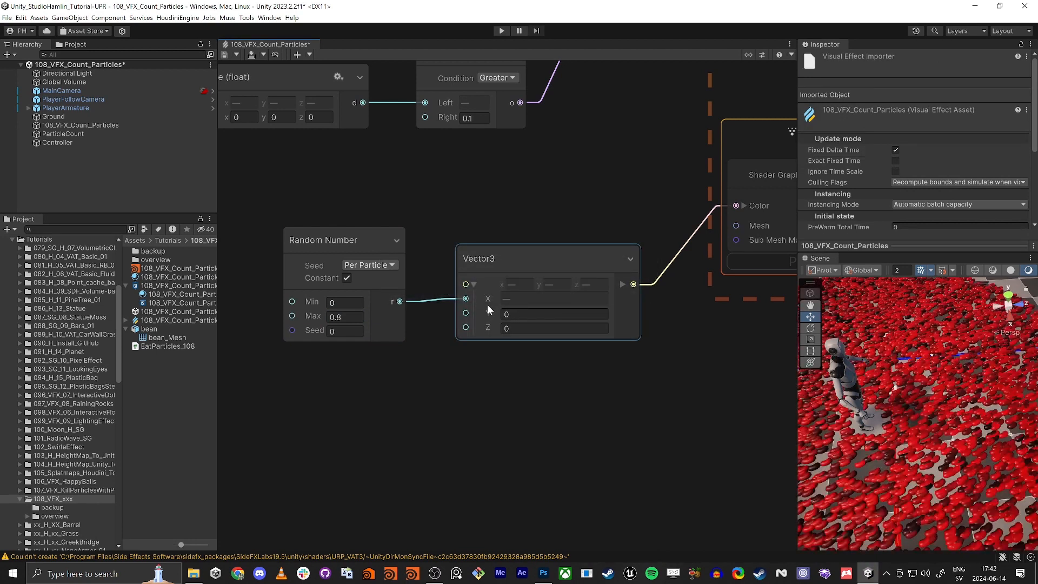
left_click_drag(328, 236, 312, 183)
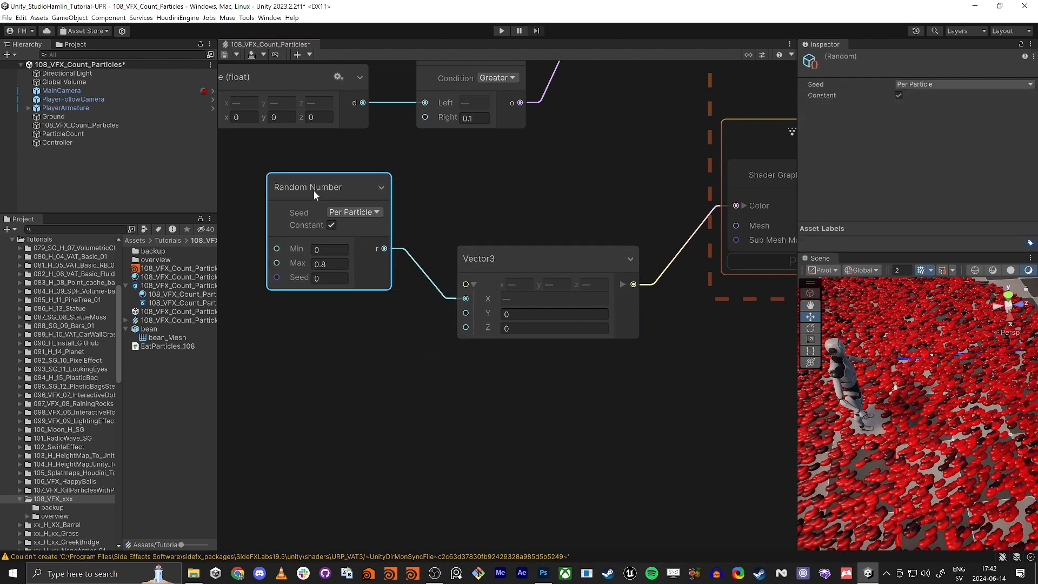
Step: Duplicate the Random Number node twice and stack the copies below the original
key("ctrl+v")
key("ctrl+v")
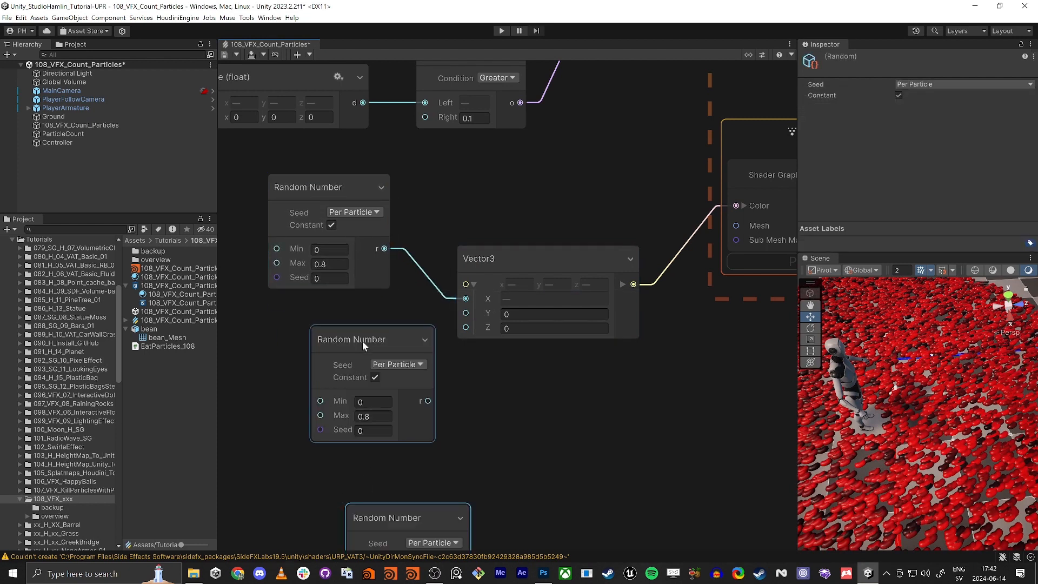
left_click_drag(362, 341, 316, 343)
left_click_drag(383, 509, 316, 461)
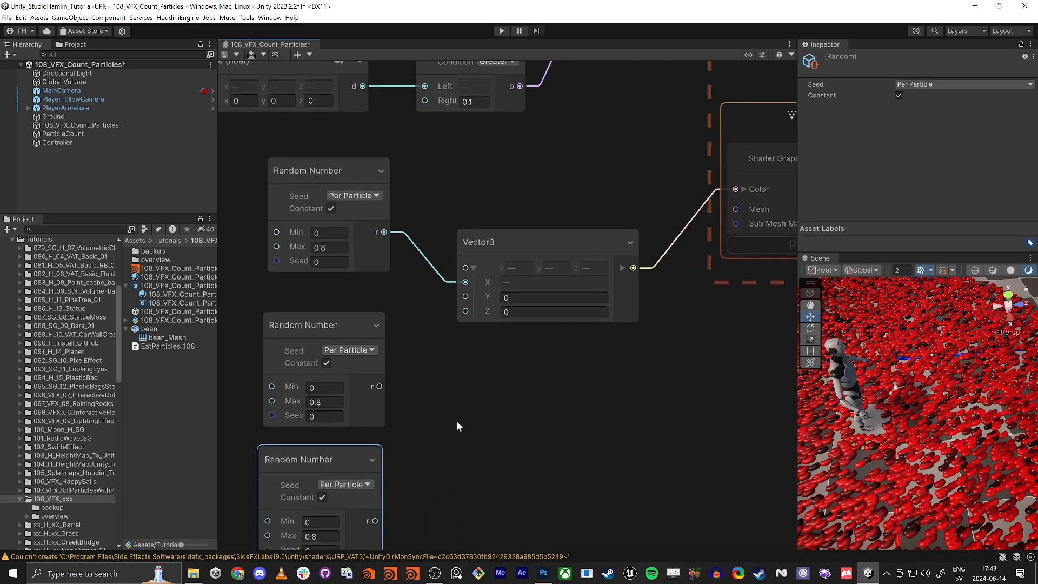
Step: Connect the two copied Random Number nodes to the Vector3 node's Y and Z inputs
middle_click_drag(456, 421, 485, 291)
left_click(528, 178)
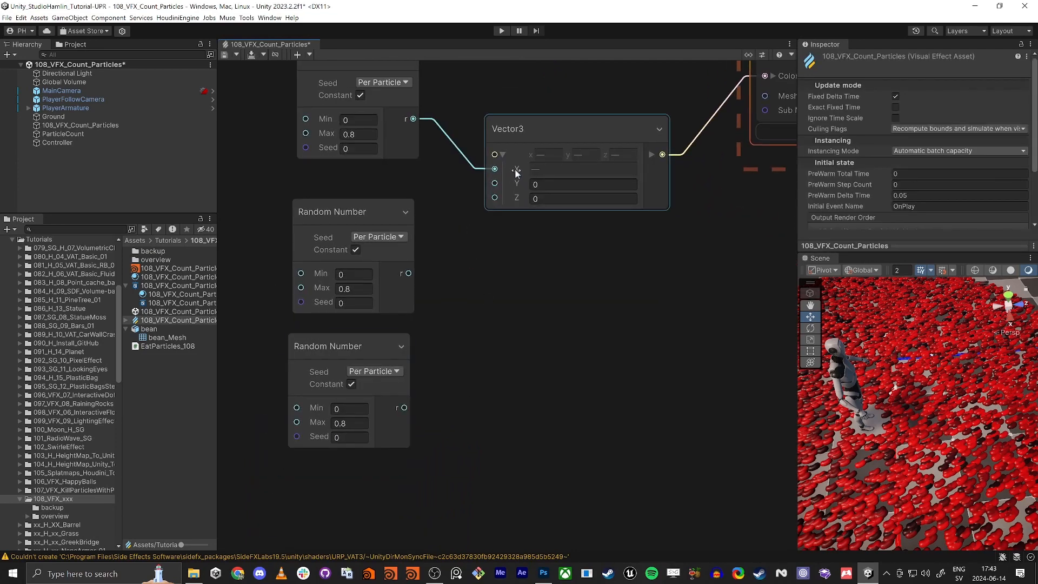
left_click_drag(494, 183, 409, 273)
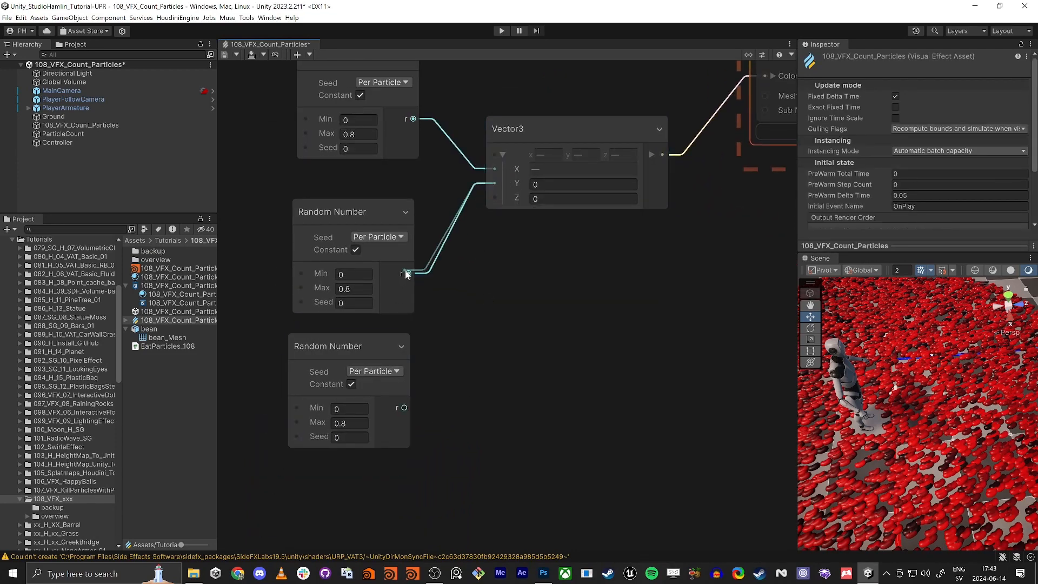
left_click_drag(405, 410, 495, 198)
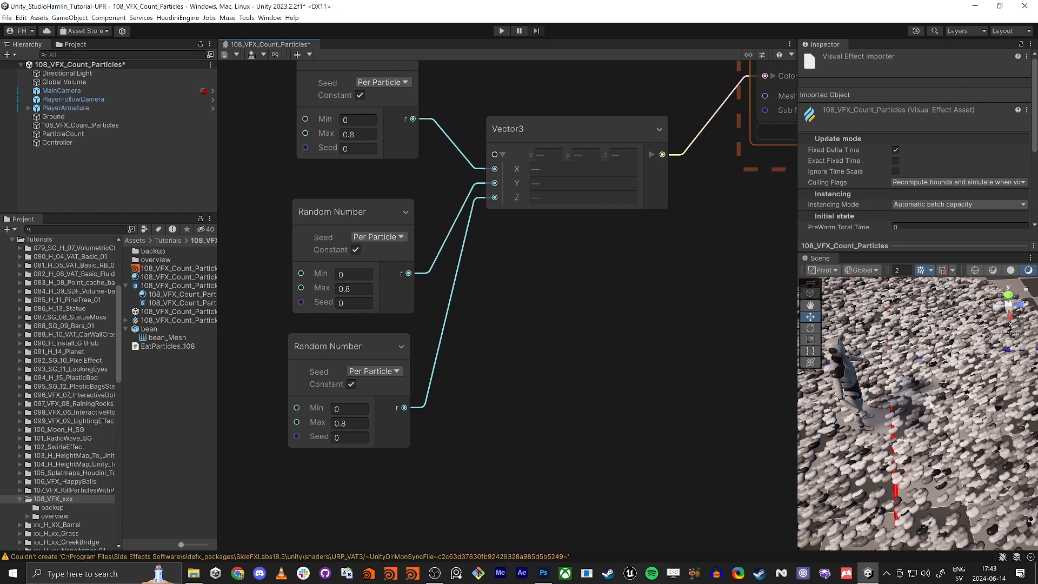
Step: Align the three Random Number nodes in an evenly spaced column beside the Vector3 node
middle_click_drag(532, 318, 561, 364)
left_click_drag(388, 96, 384, 150)
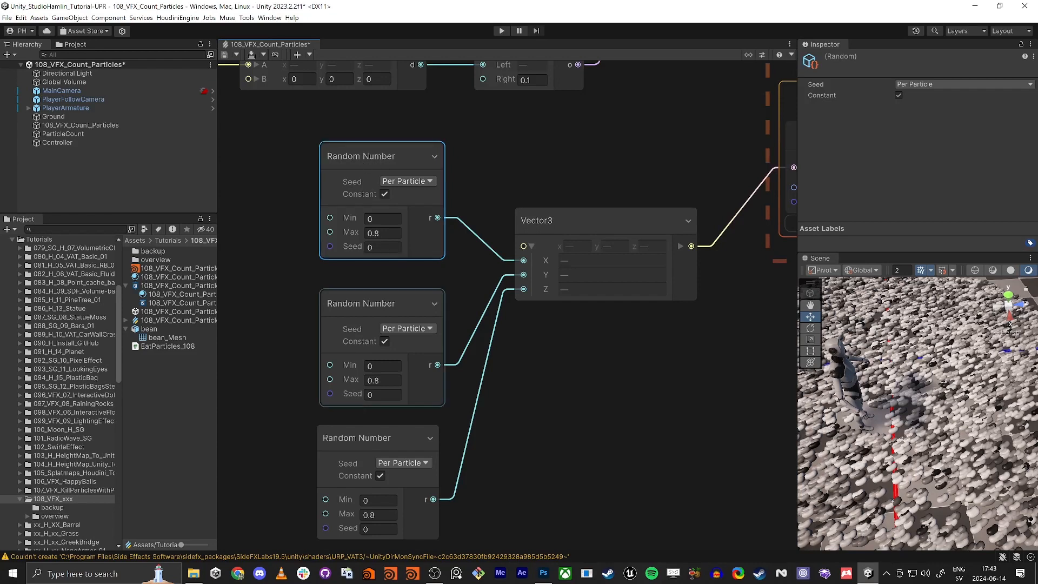
left_click_drag(388, 312, 385, 307)
left_click_drag(365, 434, 365, 426)
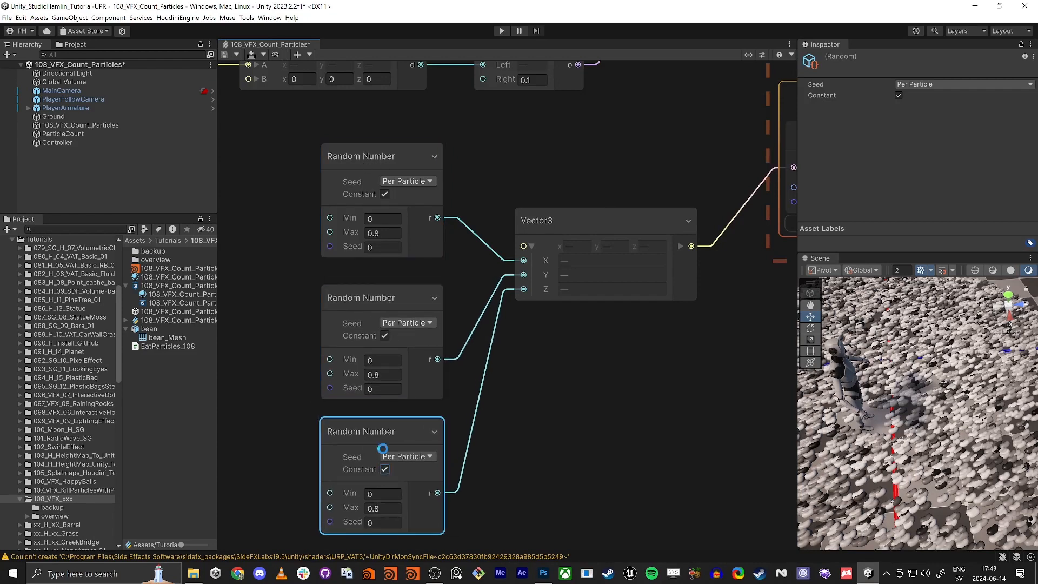
Step: Turn off Constant on all three Random Number nodes and inspect the beans' colors in the scene
left_click(385, 336)
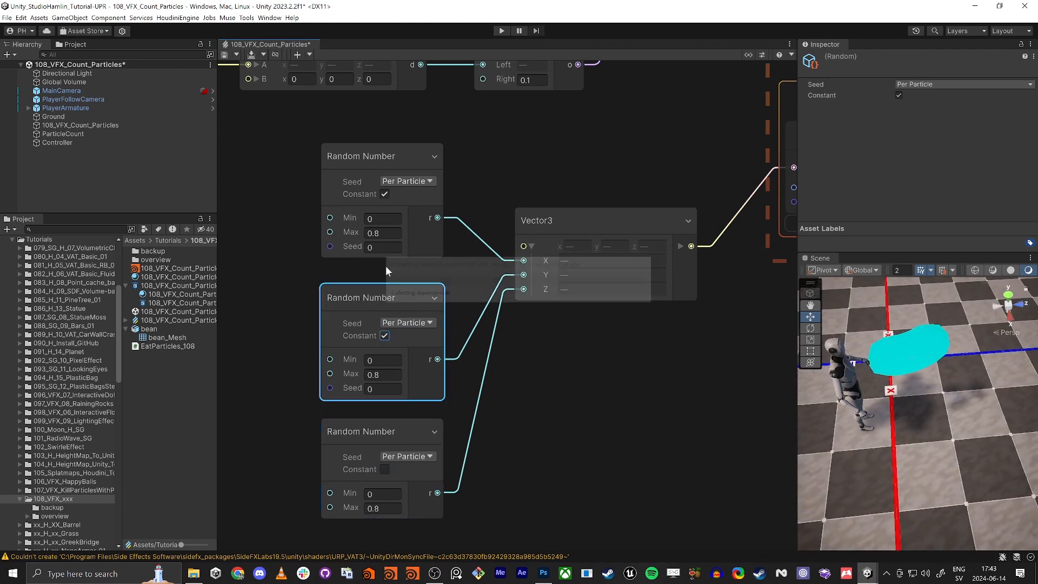
left_click(384, 195)
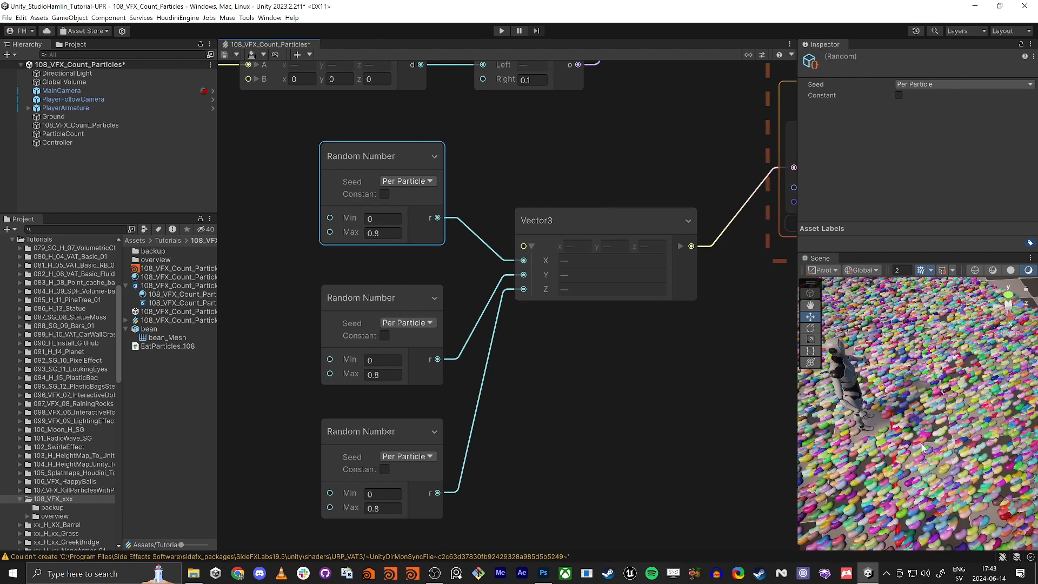
right_click_drag(922, 447, 878, 390)
key("w")
Step: Move the Spawn and Initialize Particle contexts up together to leave space above the Update Particle context
scroll(641, 383, "down", 4)
middle_click_drag(641, 383, 600, 482)
scroll(617, 336, "down", 1)
middle_click_drag(617, 337, 589, 505)
scroll(589, 505, "down", 2)
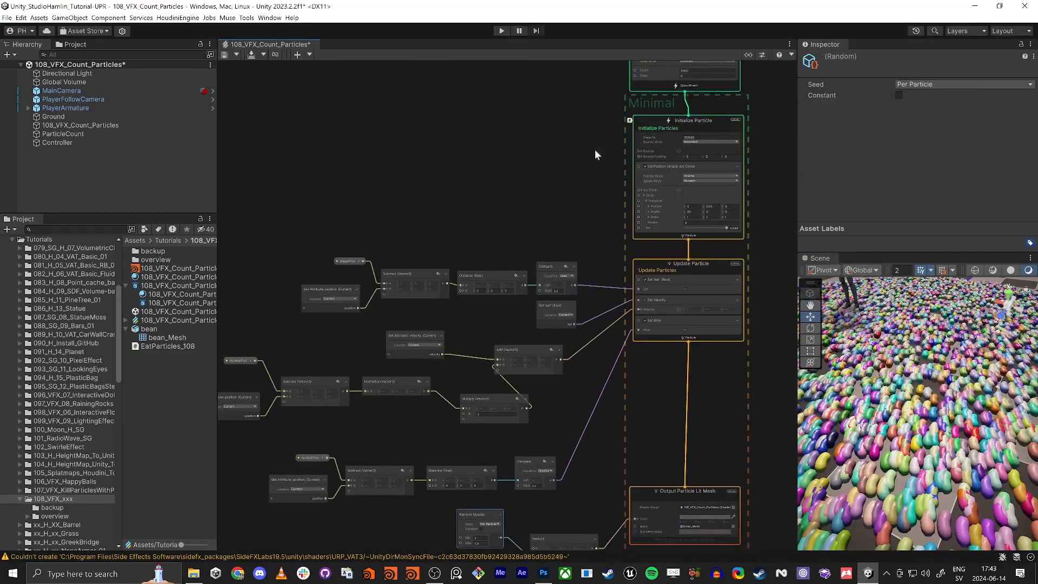
middle_click_drag(573, 123, 527, 376)
left_click_drag(527, 376, 639, 306)
left_click_drag(610, 374, 616, 243)
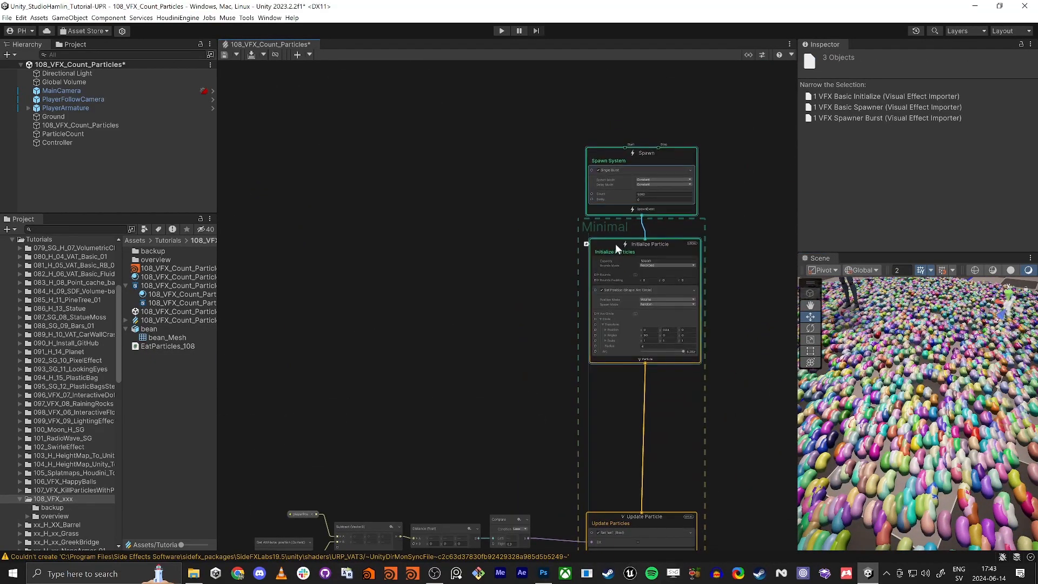
Step: Add a Set Angle block to the Initialize Particle context
left_click(615, 244)
scroll(536, 406, "up", 3)
key("space")
type("s")
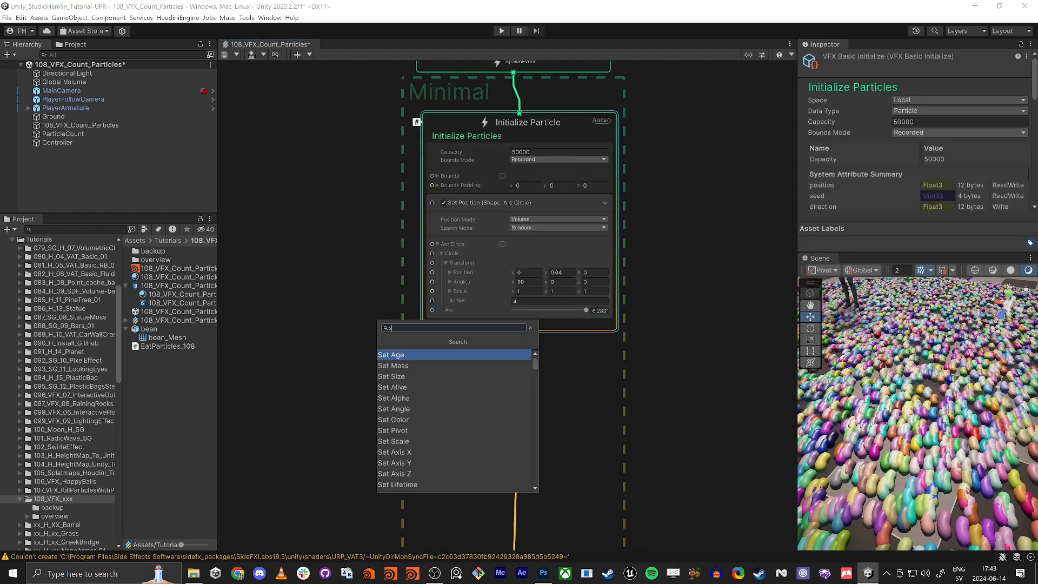
type("et angle")
key("Return")
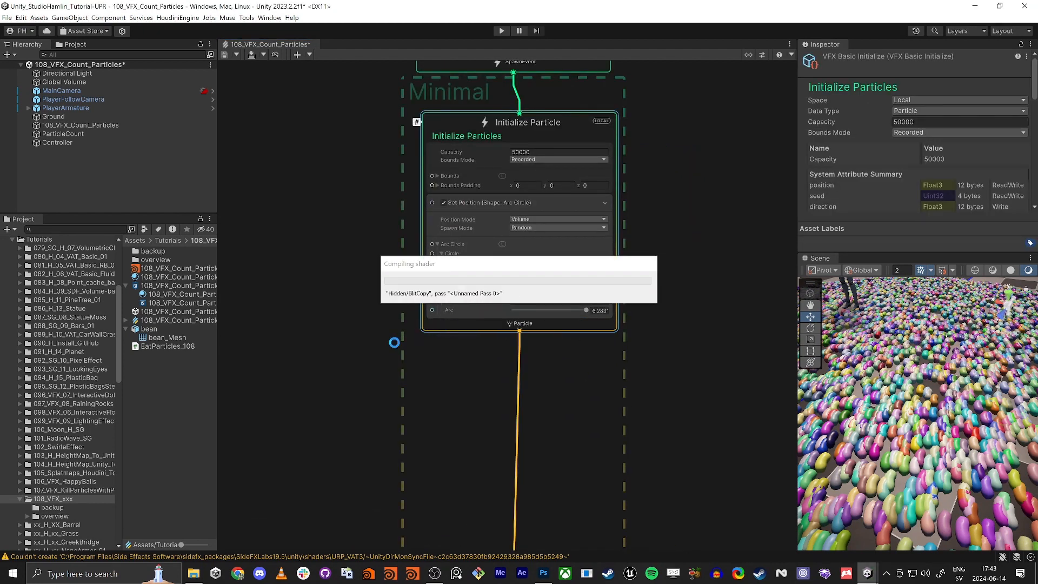
Step: Expand the Set Angle block's Angle input into its axes and add a Random Number node beside the block
middle_click_drag(333, 417, 646, 260)
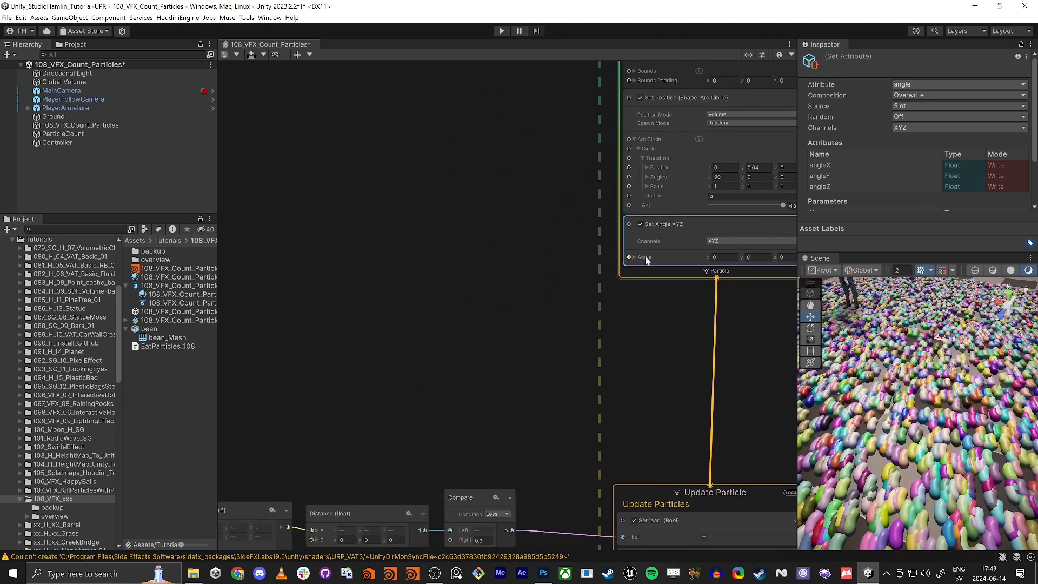
left_click(634, 257)
left_click(449, 333)
key("space")
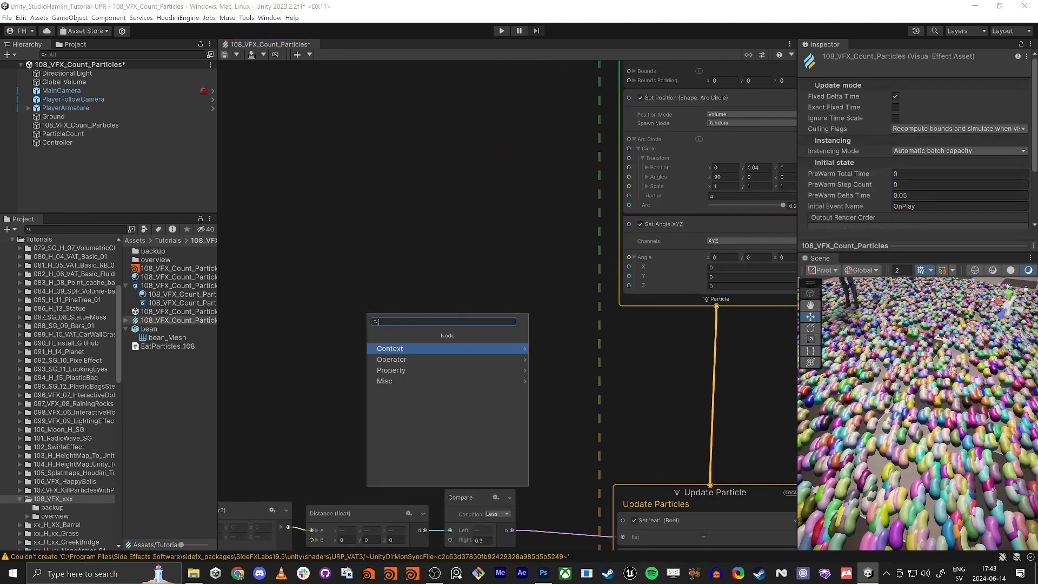
type("rand")
key("Return")
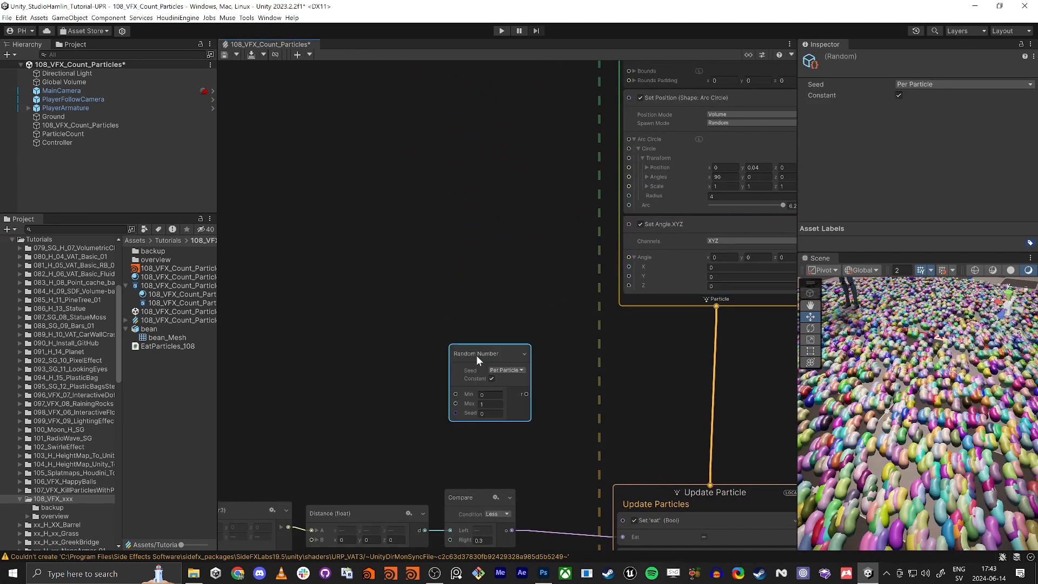
left_click_drag(477, 358, 485, 248)
Step: Set the Random Number node's range from -180 to 180 and connect it to Angle Y of the Set Angle block
left_click(493, 284)
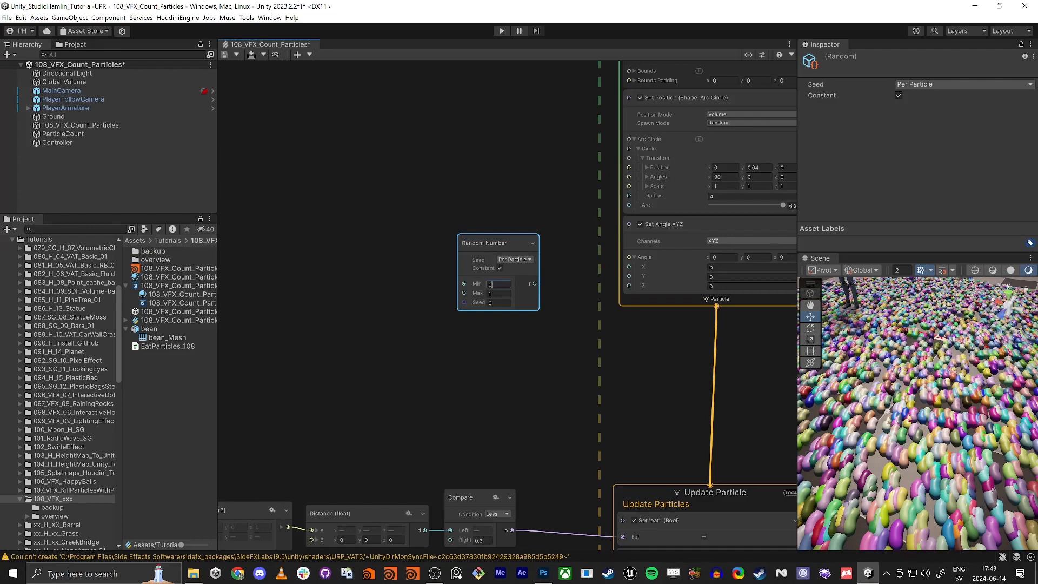
double_click(491, 284)
left_click(472, 332)
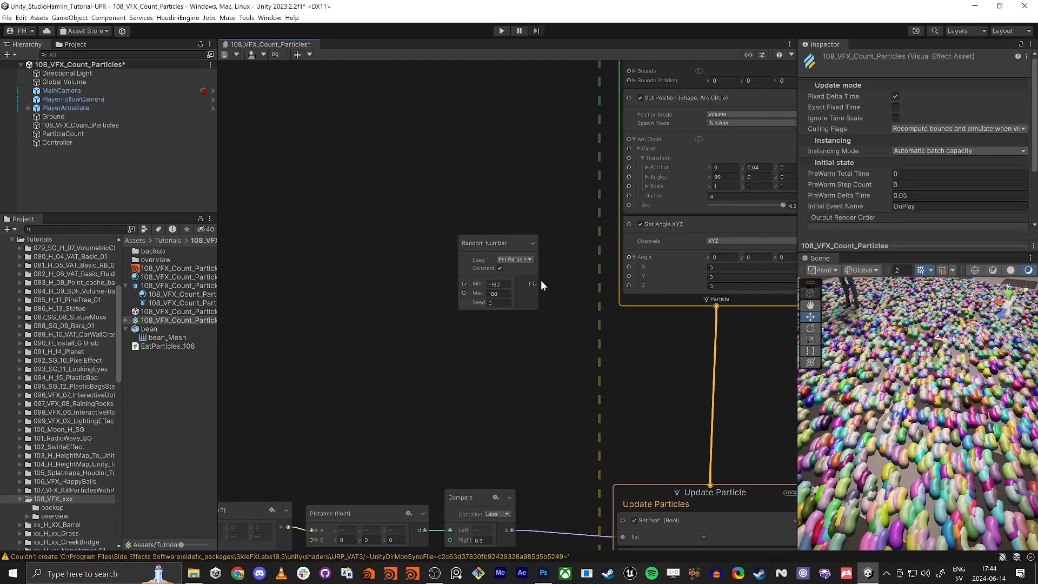
left_click_drag(541, 281, 629, 276)
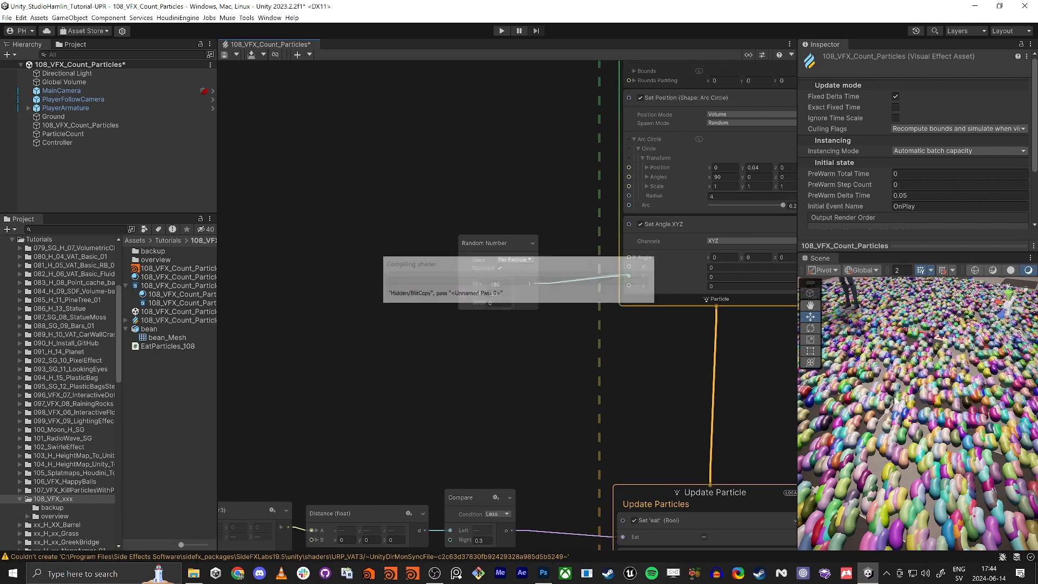
Step: Run the scene and inspect the rotated beans around the player in a maximized Scene view
right_click_drag(895, 439, 941, 467)
key("s")
key("a")
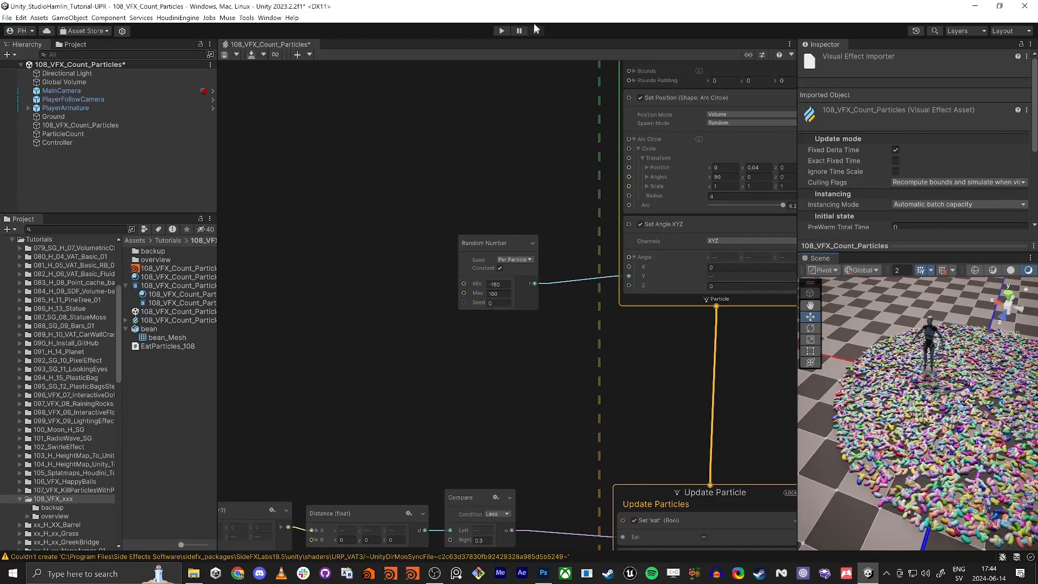
middle_click_drag(574, 234, 412, 218)
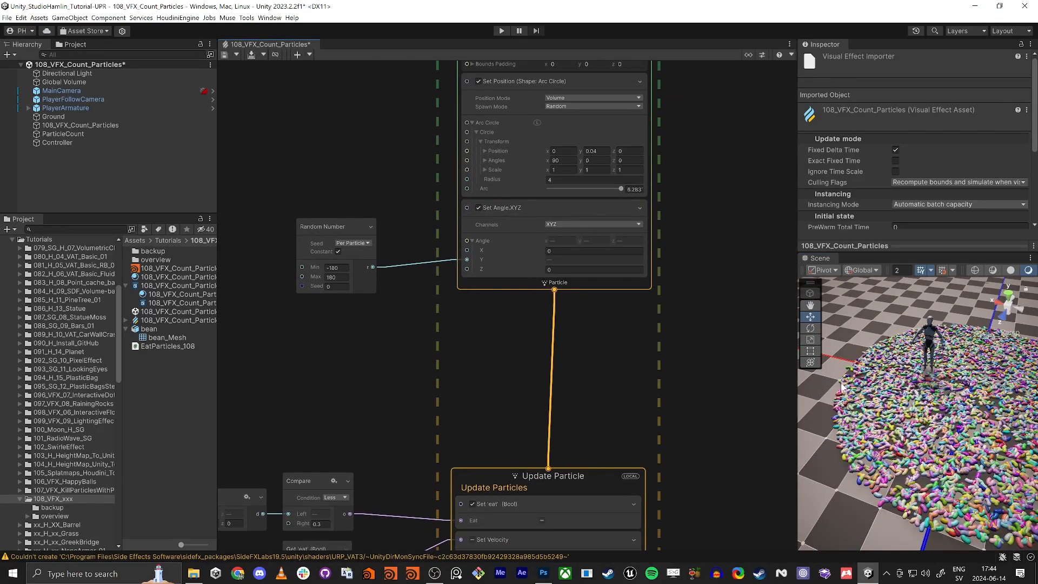
left_click(500, 31)
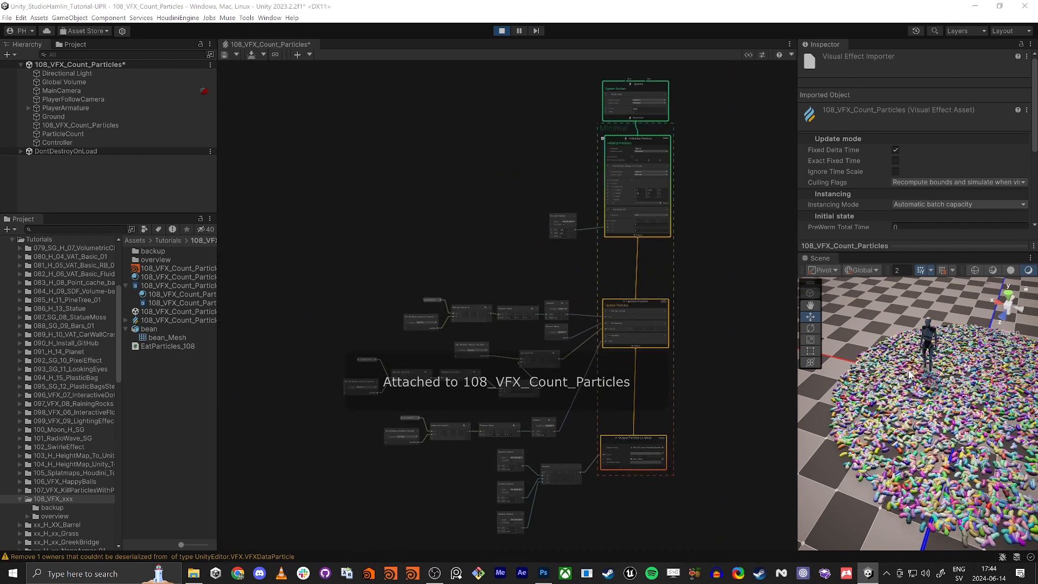
key("shift+space")
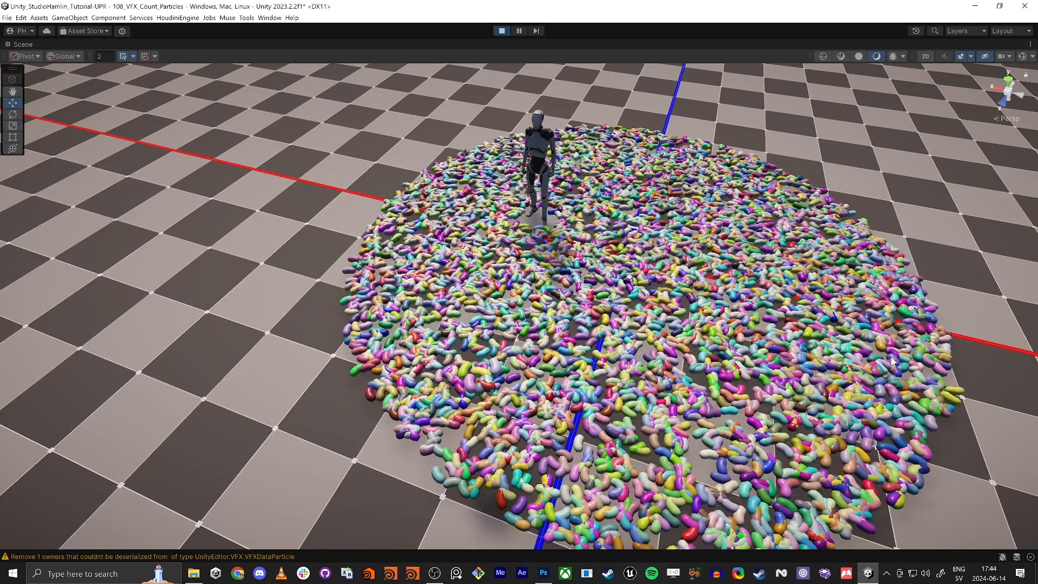
right_click_drag(892, 361, 887, 201)
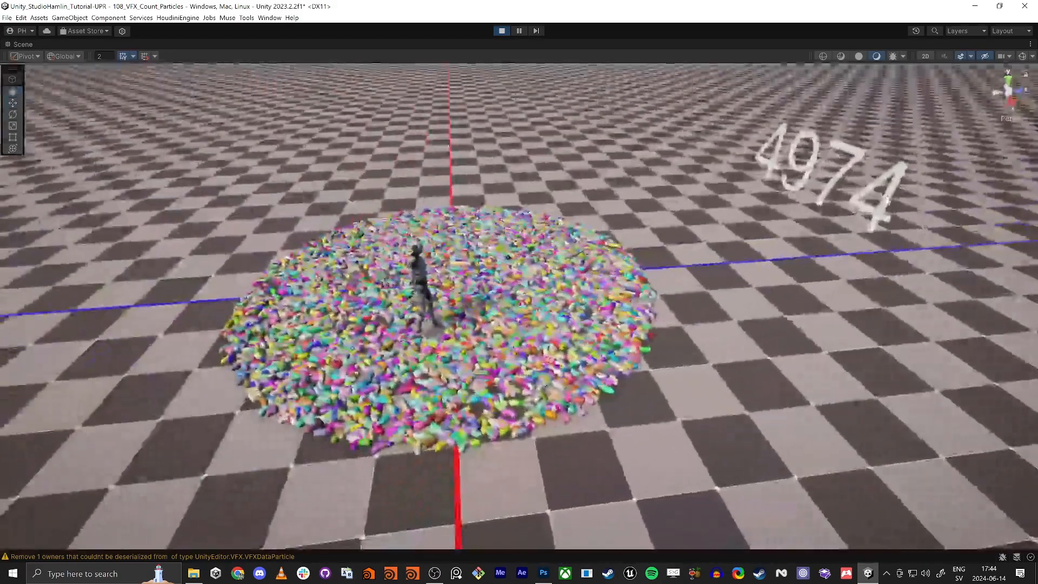
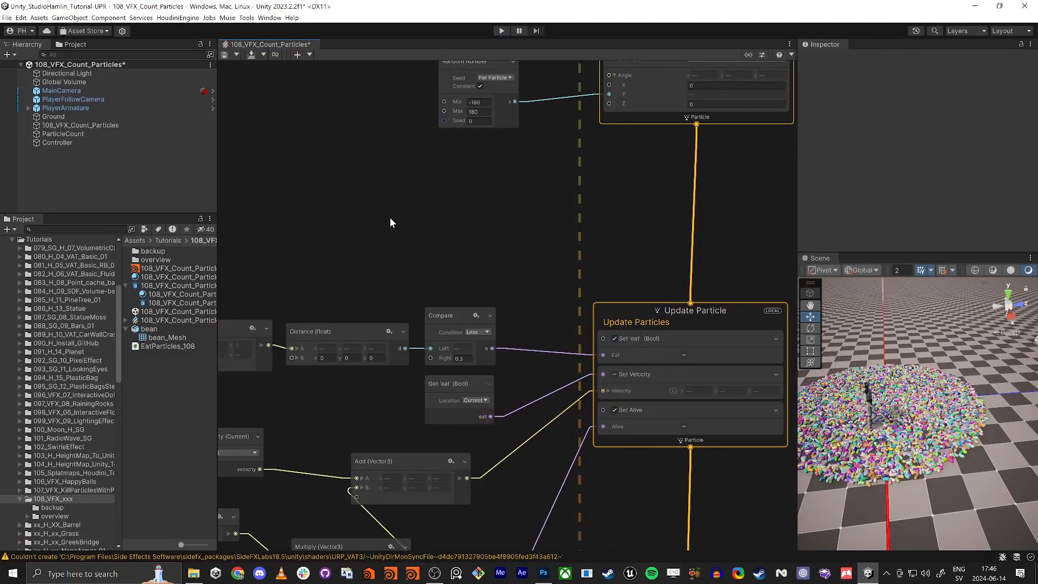
Step: Duplicate the Get 'eat' node and place the copy below the Vector3 node that feeds the output color
scroll(384, 154, "down", 4)
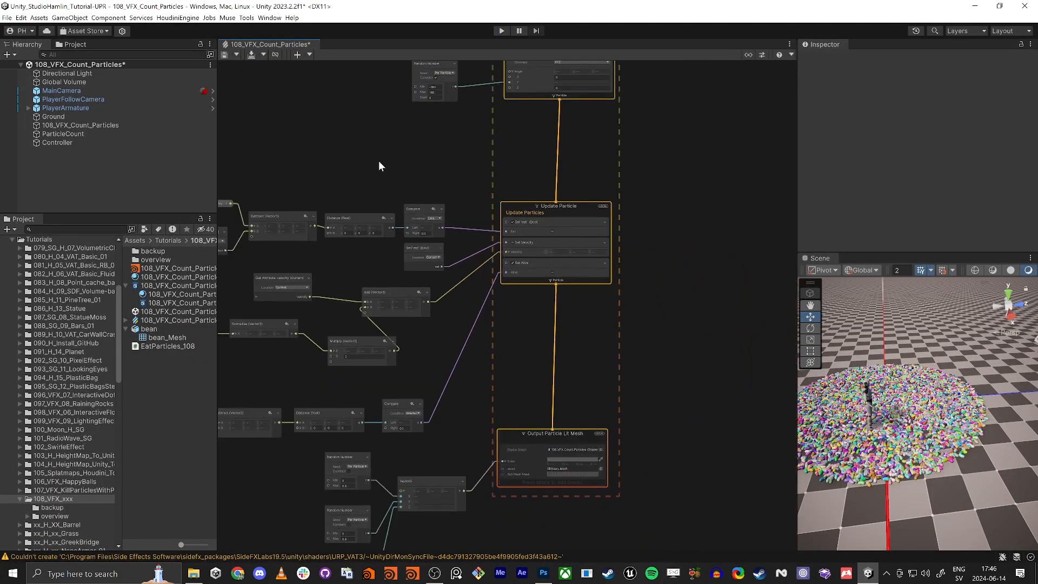
scroll(379, 161, "up", 2)
left_click(436, 301)
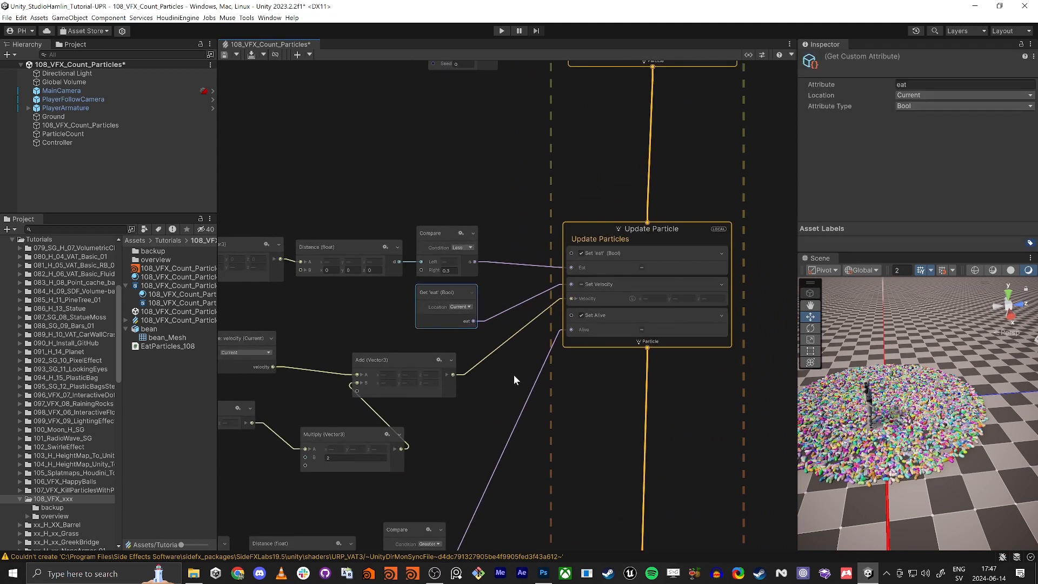
middle_click_drag(516, 508, 532, 167)
key("ctrl+v")
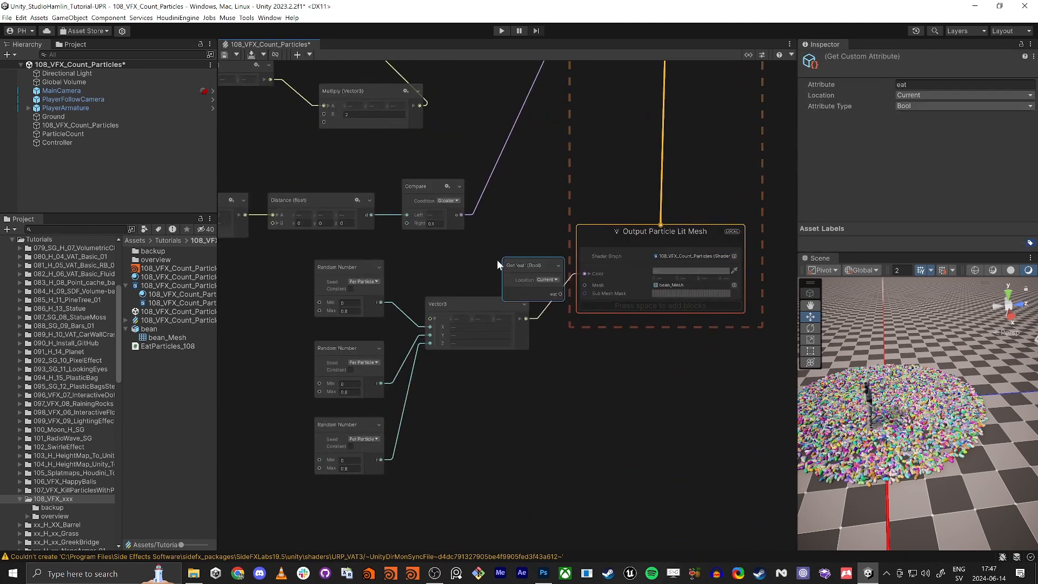
left_click_drag(526, 260, 479, 253)
left_click_drag(511, 287, 563, 368)
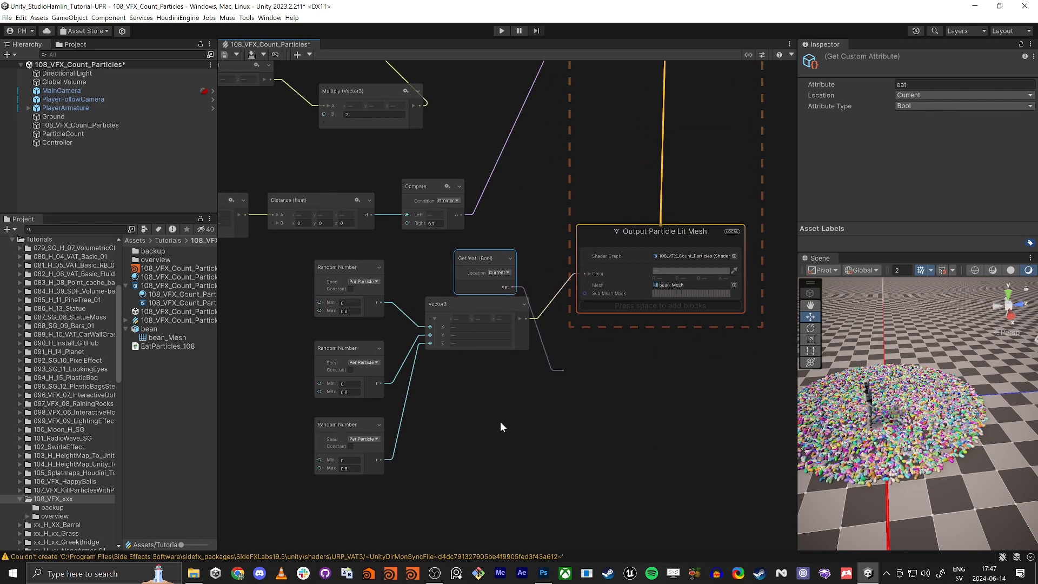
left_click(489, 254)
left_click_drag(491, 258, 505, 447)
Step: Add a Lerp node near the copied Get 'eat' node
left_click(525, 383)
key("space")
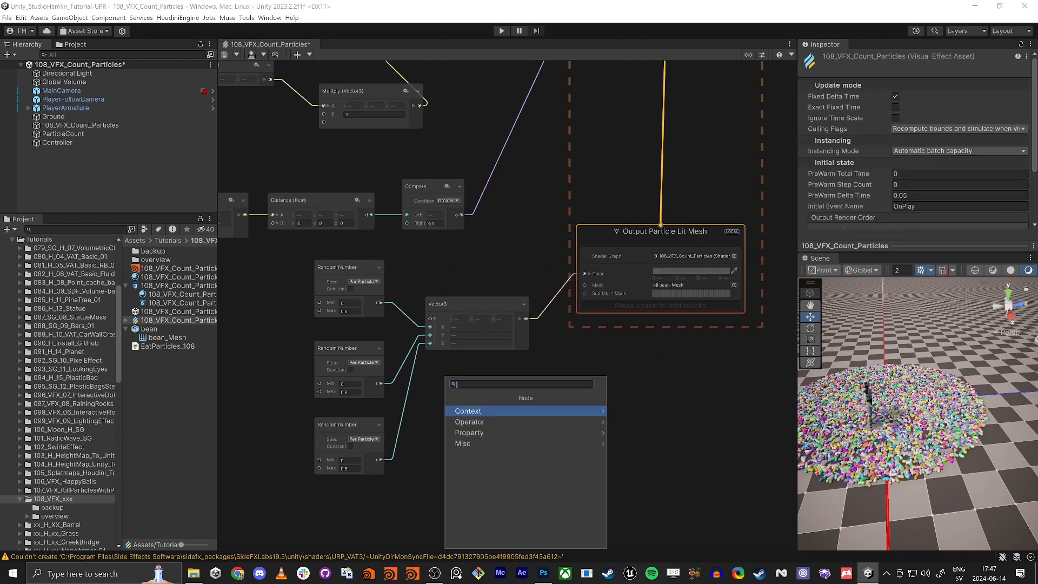
type("jike")
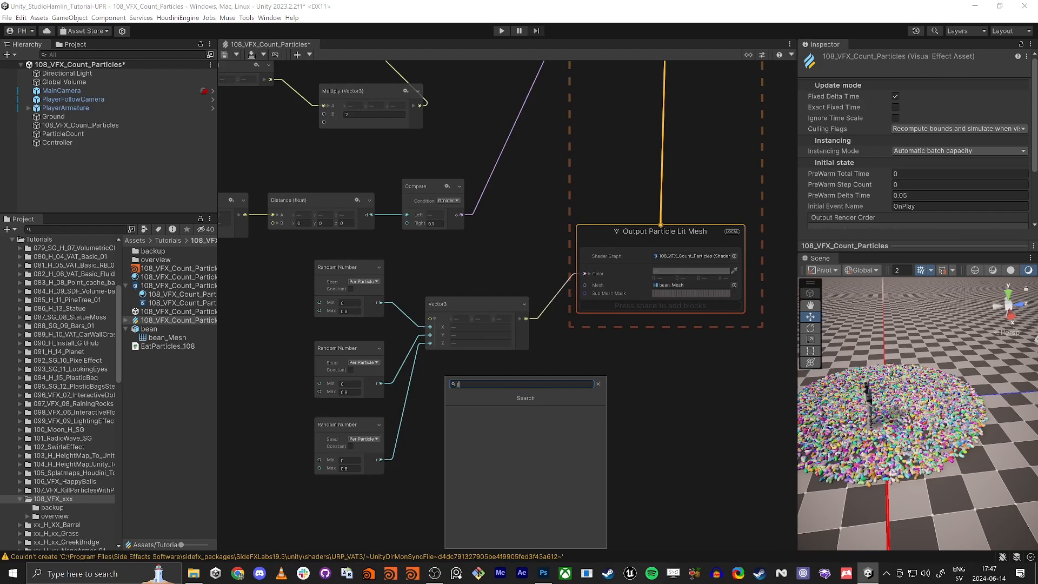
key("BackSpace")
type("lerp")
key("Return")
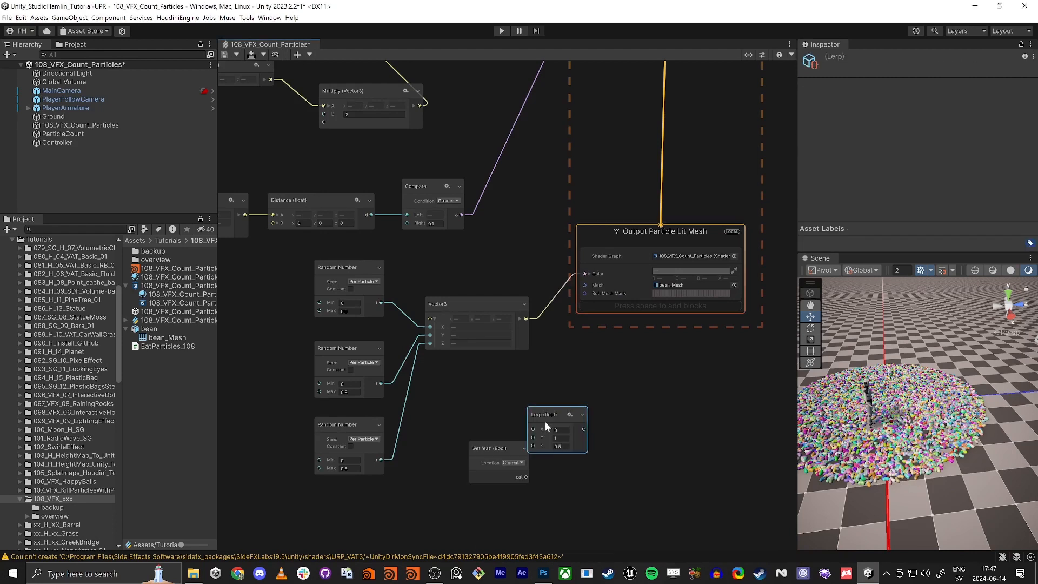
Step: Place the copied Get 'eat' node beside the Lerp node and connect its eat output to the Lerp's S input
scroll(545, 421, "up", 7)
left_click_drag(424, 498, 389, 467)
middle_click_drag(380, 381, 410, 175)
left_click_drag(475, 273, 424, 319)
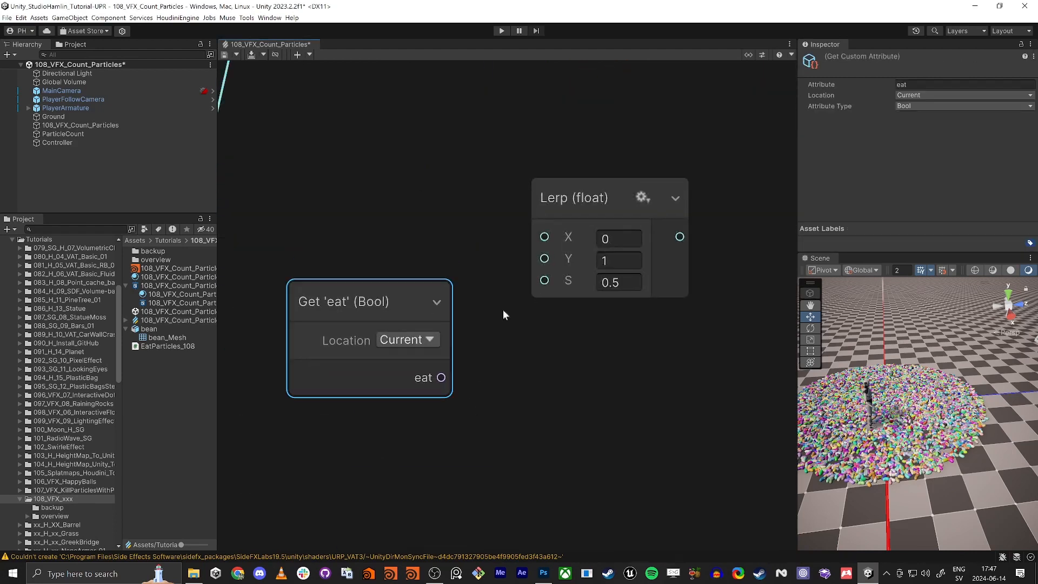
left_click_drag(441, 378, 544, 280)
middle_click_drag(563, 421, 559, 440)
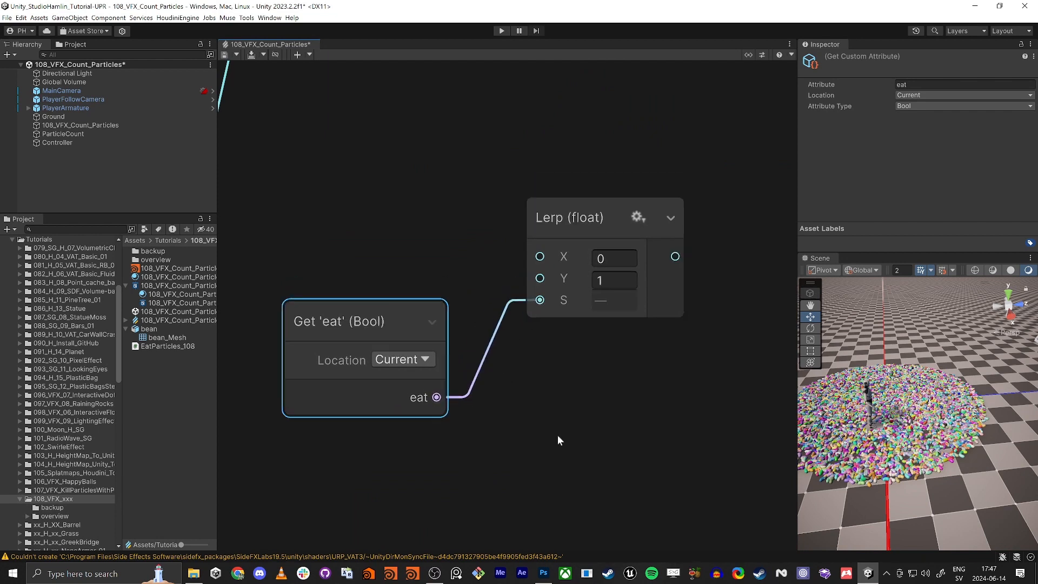
Step: Position the Lerp node below the Vector3 node and connect its output to Color of Output Particle Lit Mesh
middle_click_drag(479, 326, 404, 496)
scroll(405, 496, "down", 3)
middle_click_drag(421, 447, 478, 387)
left_click_drag(537, 361, 514, 336)
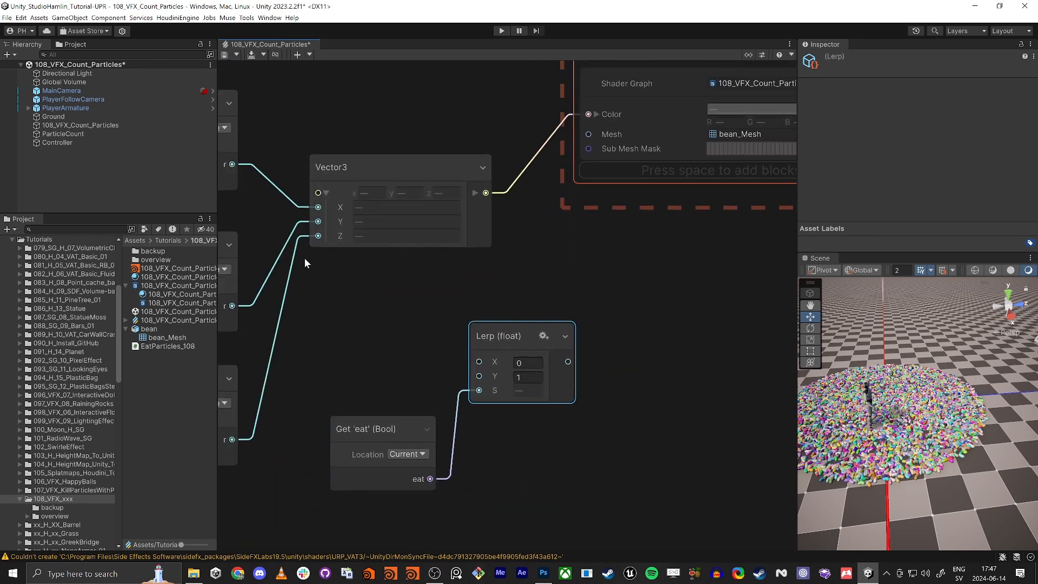
middle_click_drag(304, 259, 380, 370)
scroll(380, 370, "down", 2)
middle_click_drag(466, 477, 458, 450)
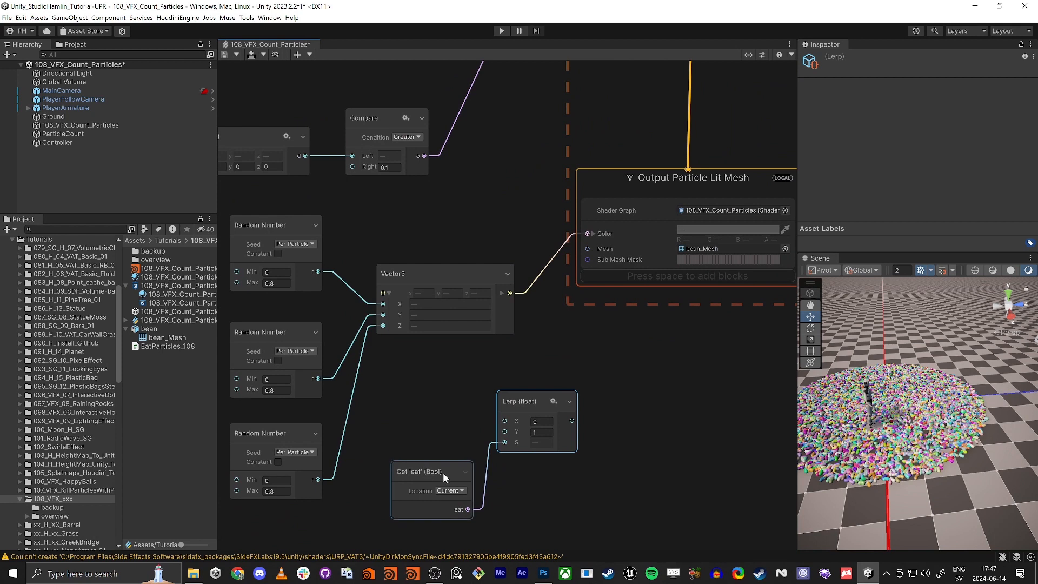
left_click_drag(572, 420, 588, 234)
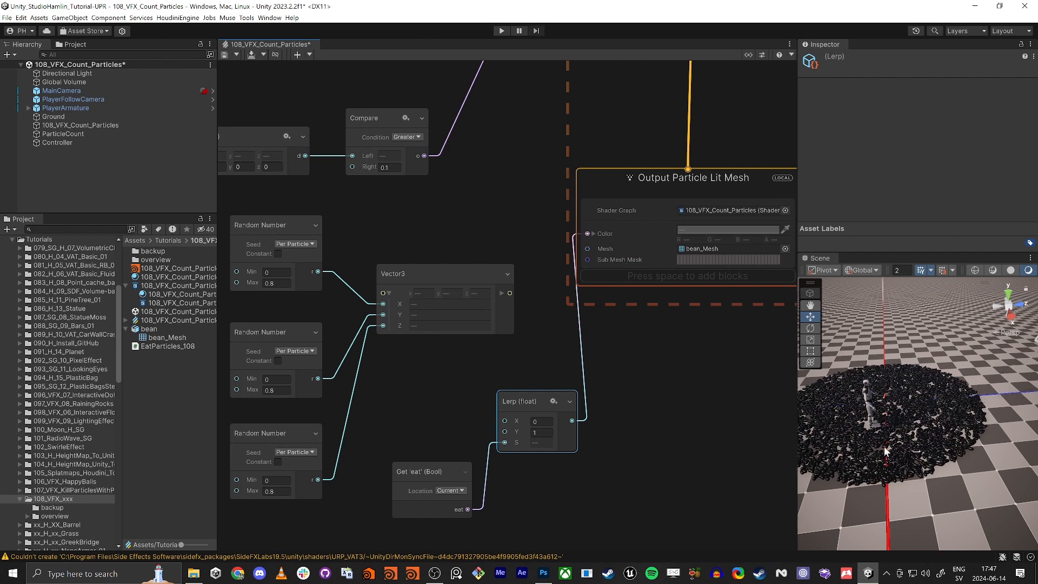
Step: Move PlayerArmature among the beans to about X 1.98, Z -0.15 and inspect the bean colors around its feet
scroll(881, 426, "up", 4)
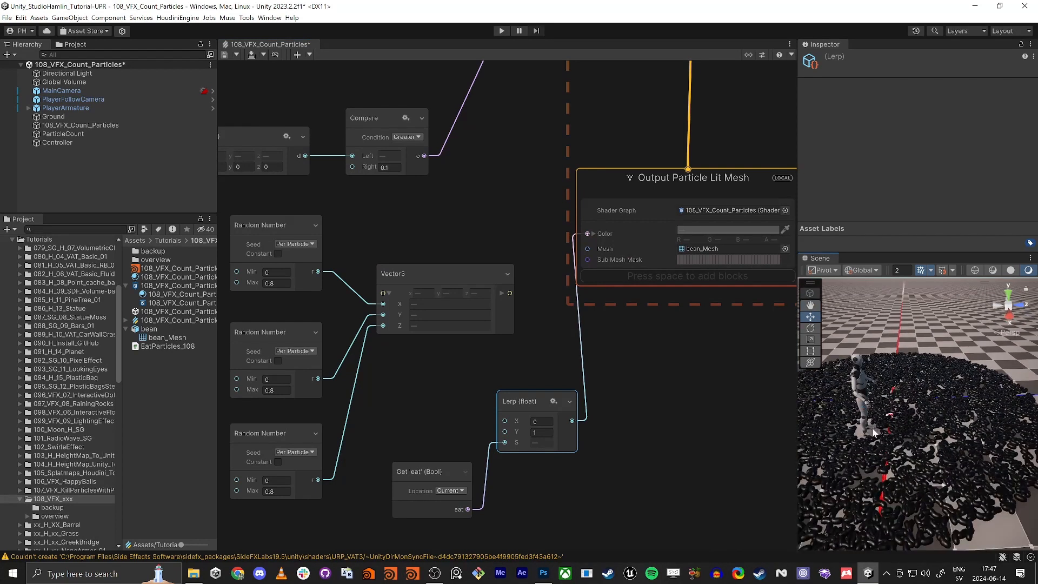
left_click(872, 428)
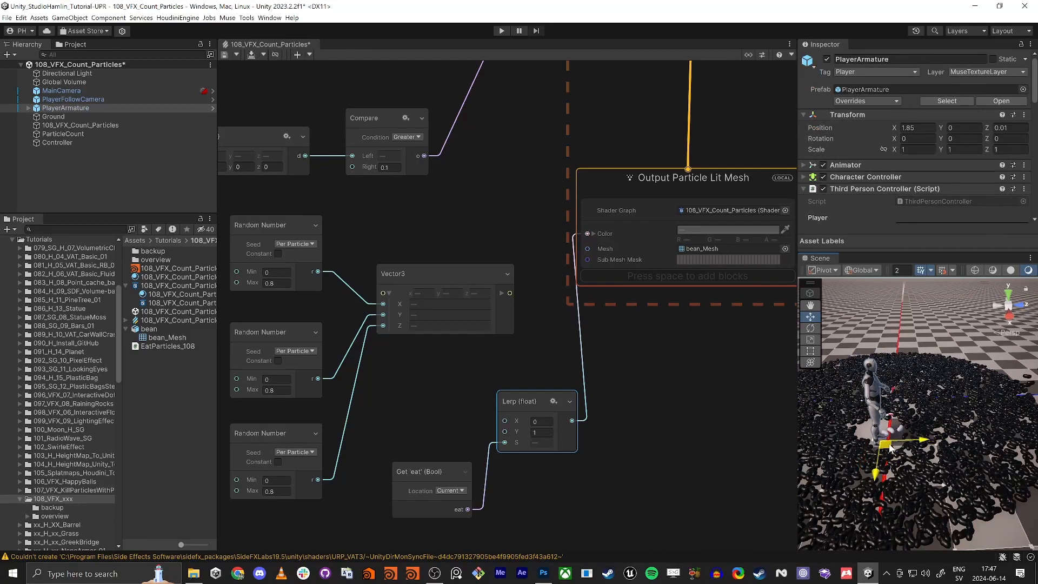
left_click_drag(890, 448, 914, 430)
scroll(900, 443, "up", 4)
scroll(915, 430, "down", 3)
right_click_drag(915, 431, 935, 413)
scroll(536, 212, "down", 5)
Step: Examine how the Compare and Get 'eat' nodes feed the Set 'eat' and Set Velocity blocks in Update Particle
middle_click_drag(514, 152, 533, 275)
middle_click_drag(556, 151, 557, 316)
scroll(558, 314, "up", 7)
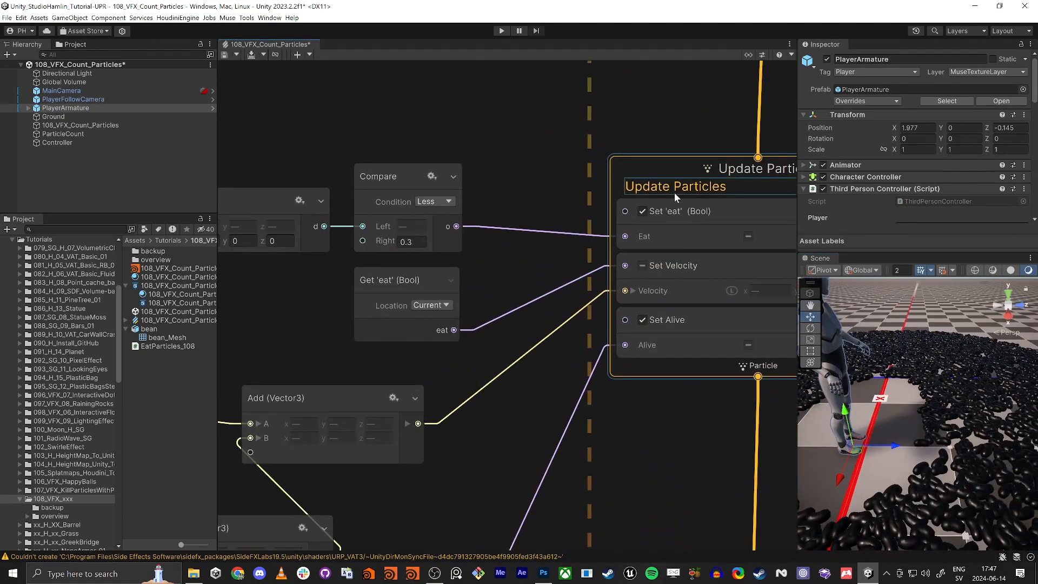
scroll(631, 216, "down", 3)
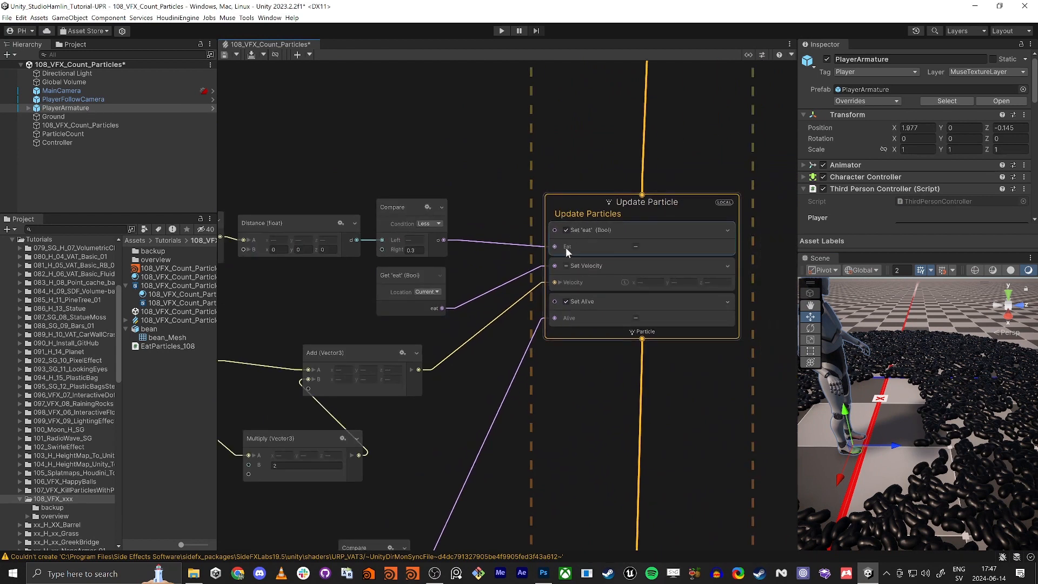
left_click(405, 251)
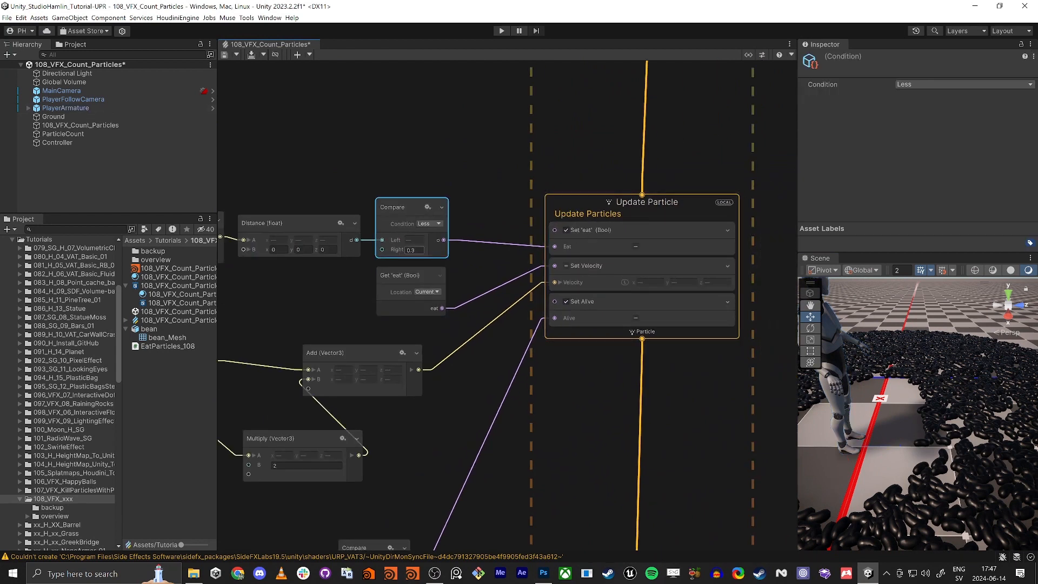
left_click(352, 277)
middle_click_drag(352, 276, 386, 286)
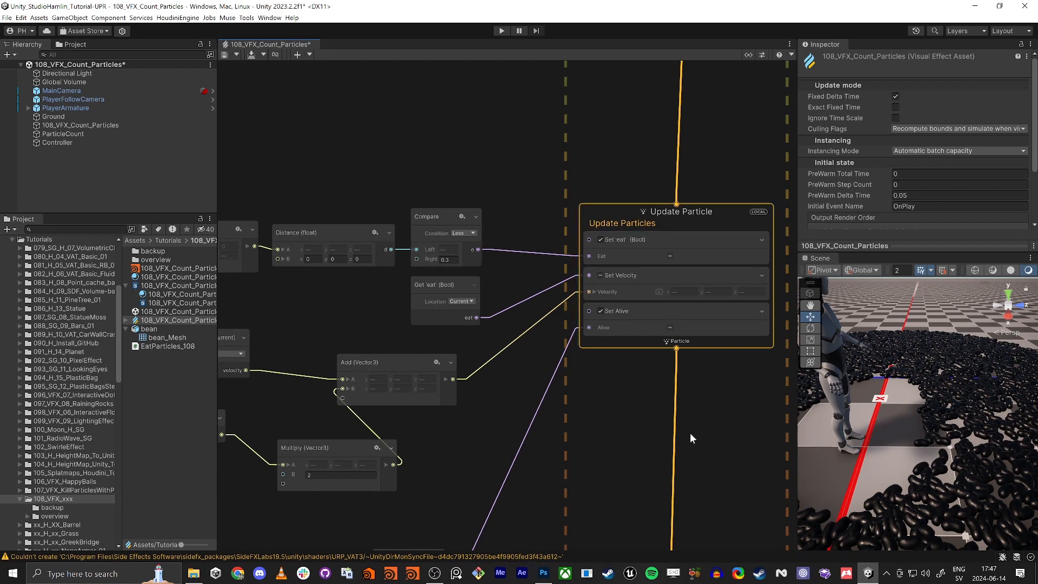
left_click_drag(448, 284, 460, 290)
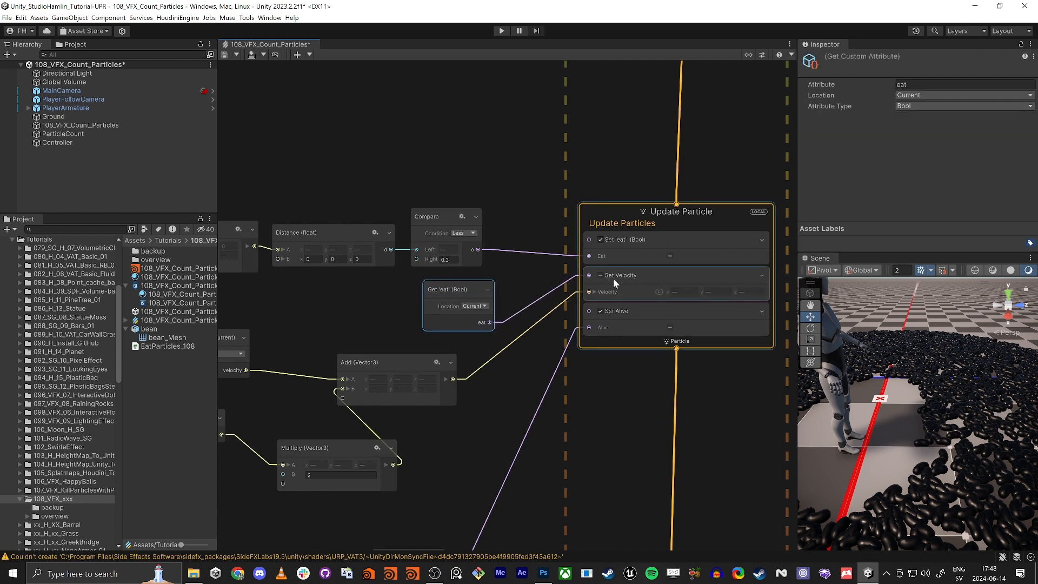
middle_click_drag(517, 183, 532, 288)
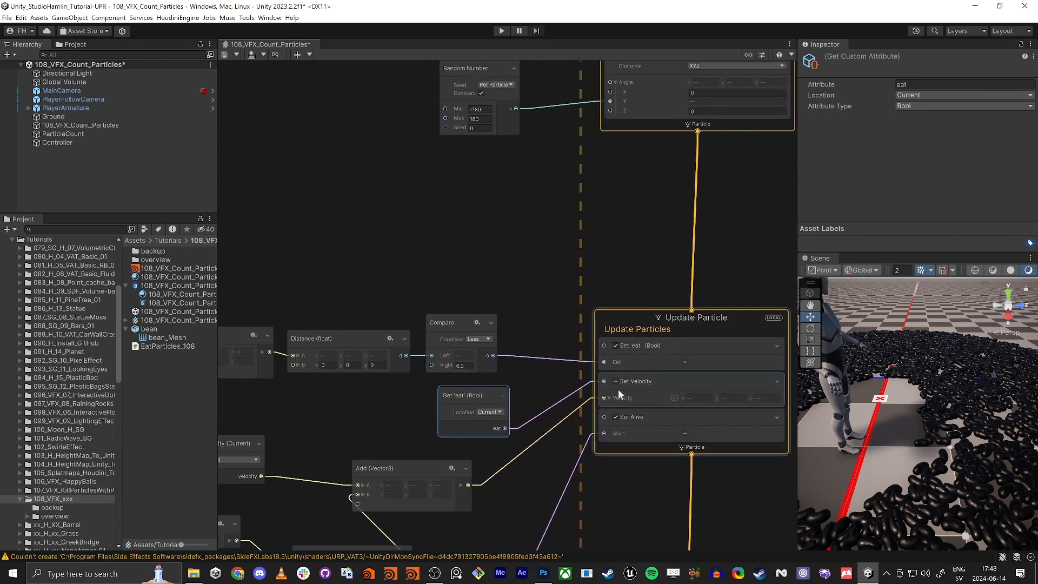
left_click(638, 381)
left_click(644, 346)
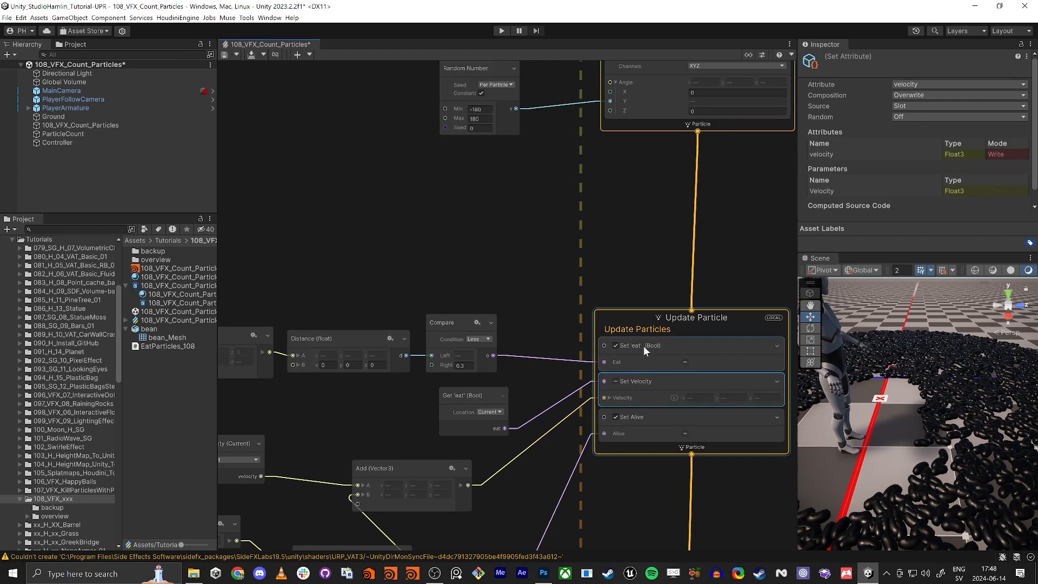
Step: Duplicate the Get 'eat' (Bool) node and place the copy in the empty space above the Distance node
left_click(450, 212)
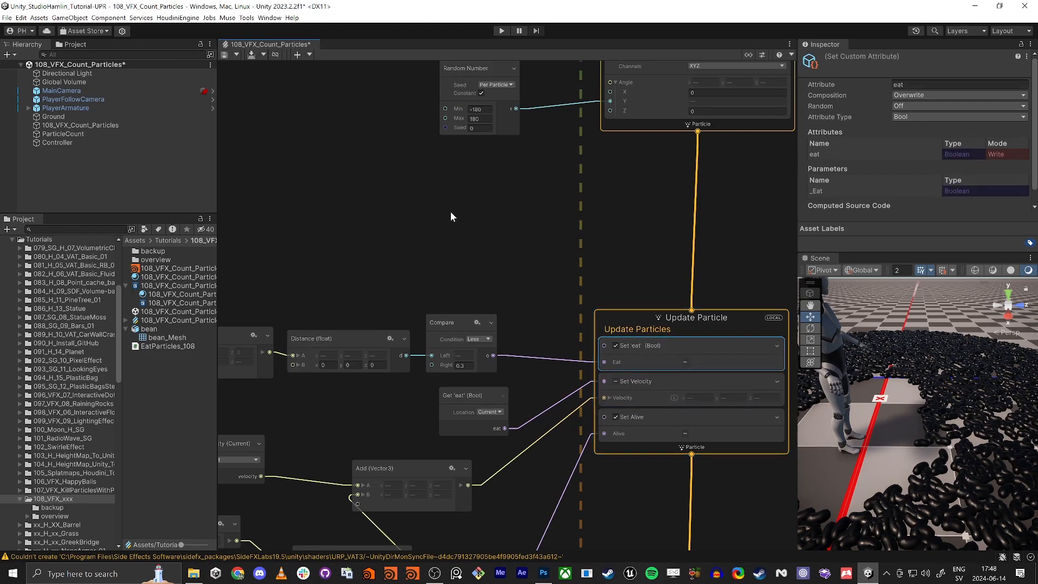
left_click(462, 390)
key("ctrl+c")
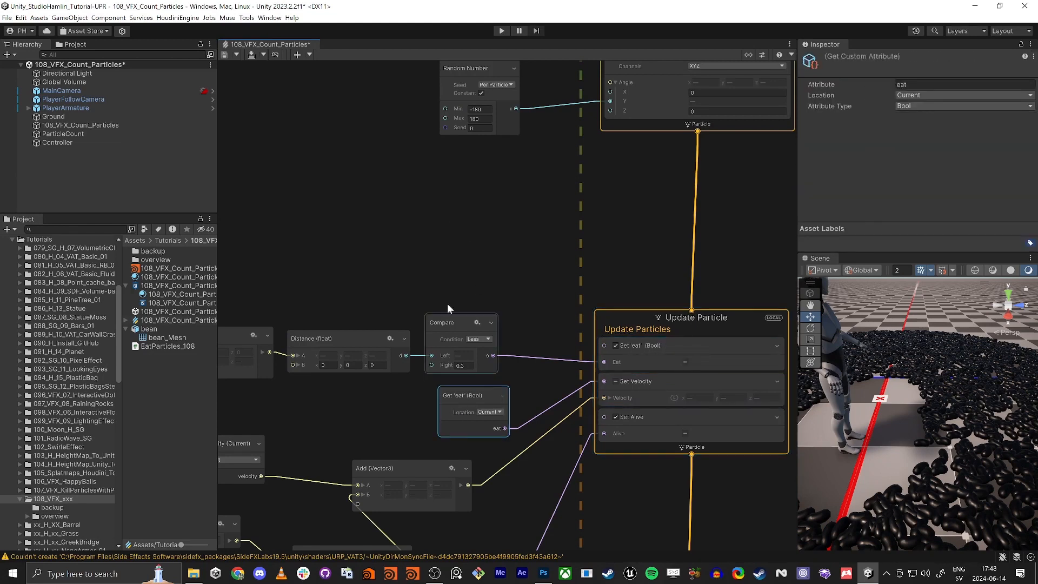
key("ctrl+v")
left_click_drag(423, 236, 381, 197)
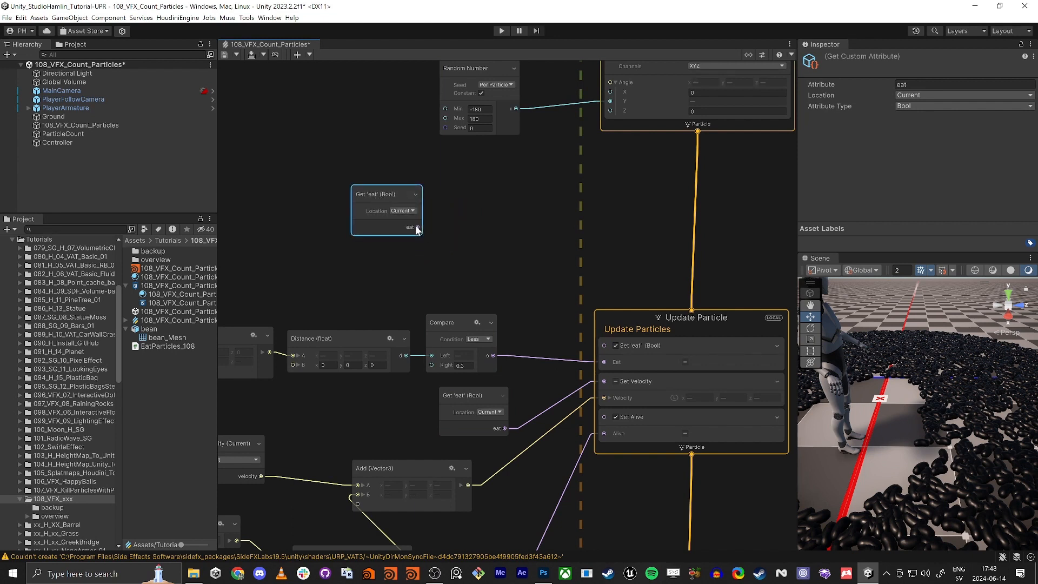
left_click_drag(418, 227, 510, 270)
left_click(483, 187)
left_click_drag(401, 196, 336, 190)
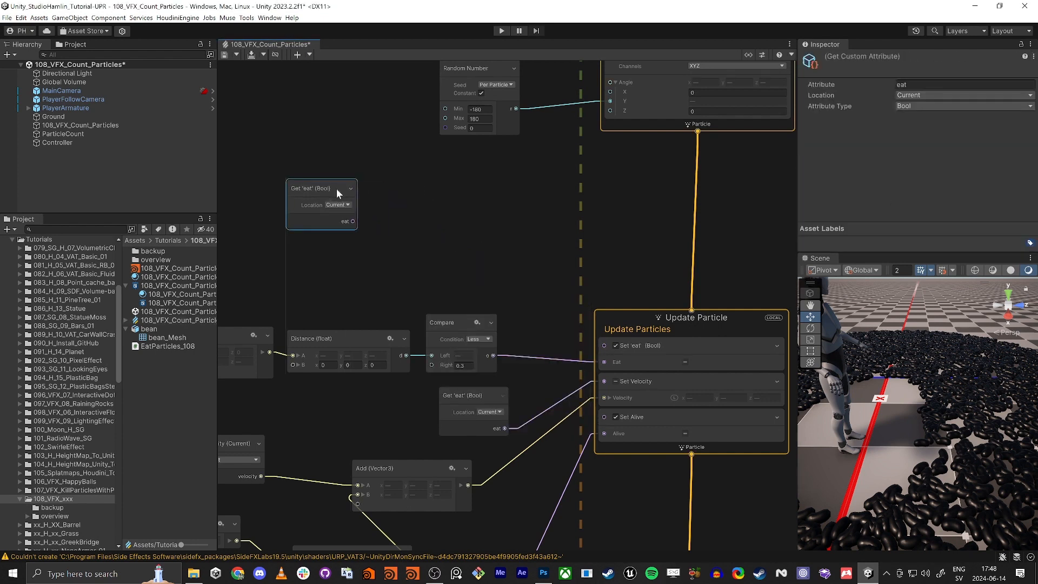
left_click(414, 225)
left_click_drag(353, 224, 329, 229)
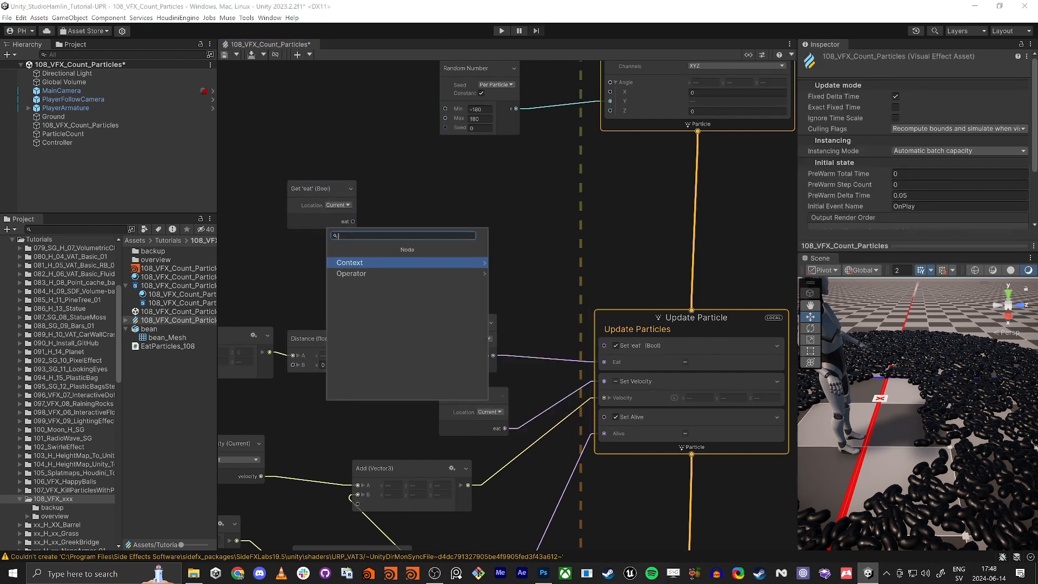
type("ler")
key("Return")
left_click_drag(423, 234, 453, 219)
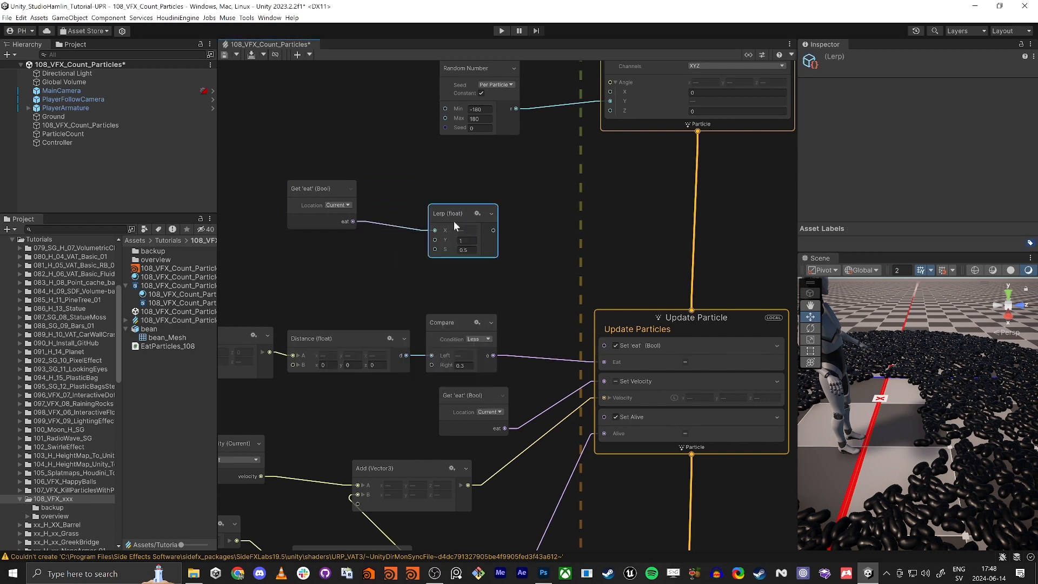
key("Delete")
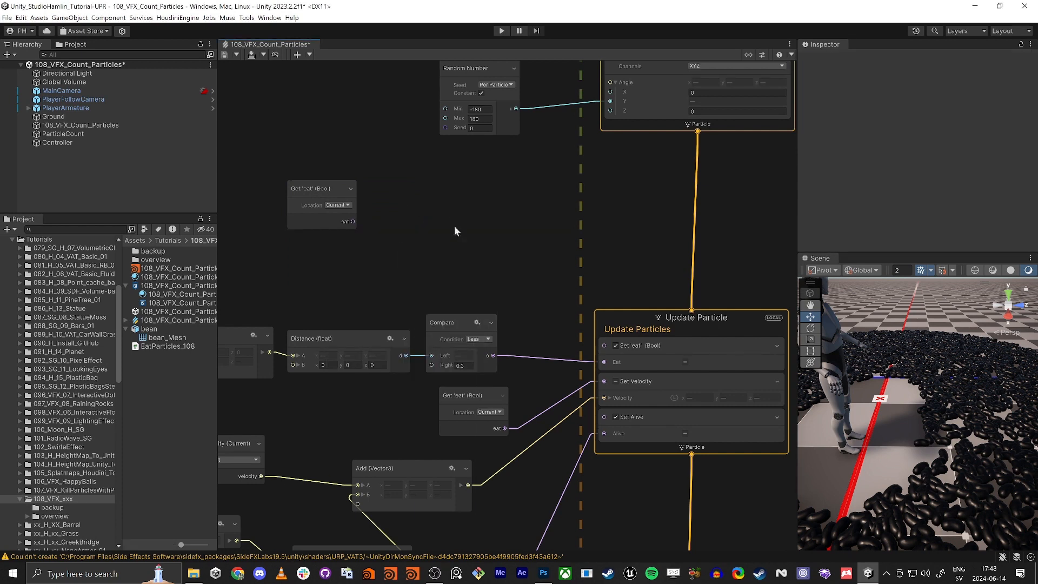
Step: Add a Lerp node beside the copied Get 'eat' node and connect the eat output to its S input
key("space")
type("lerp")
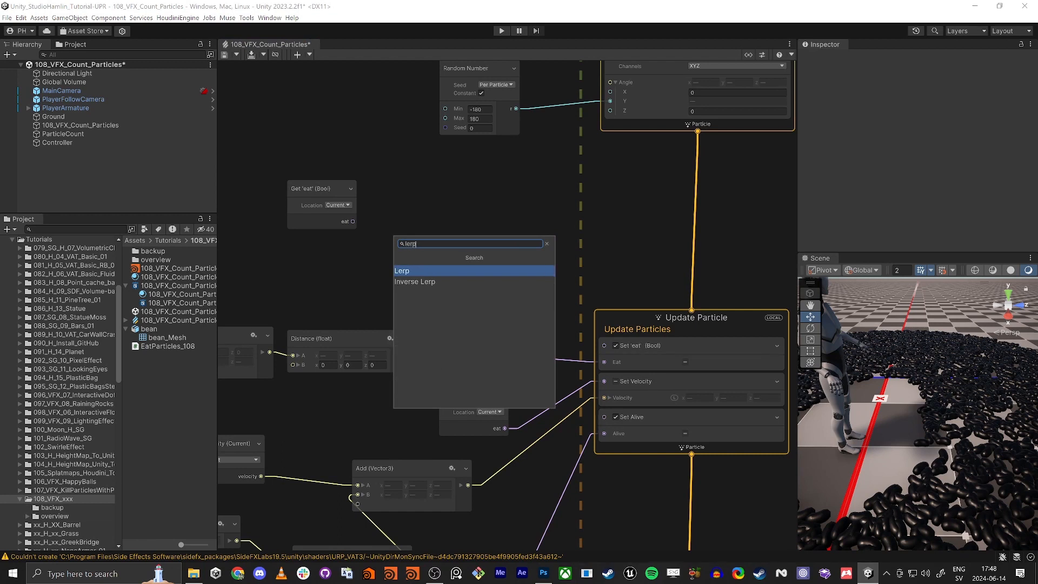
key("Return")
left_click_drag(489, 266, 453, 217)
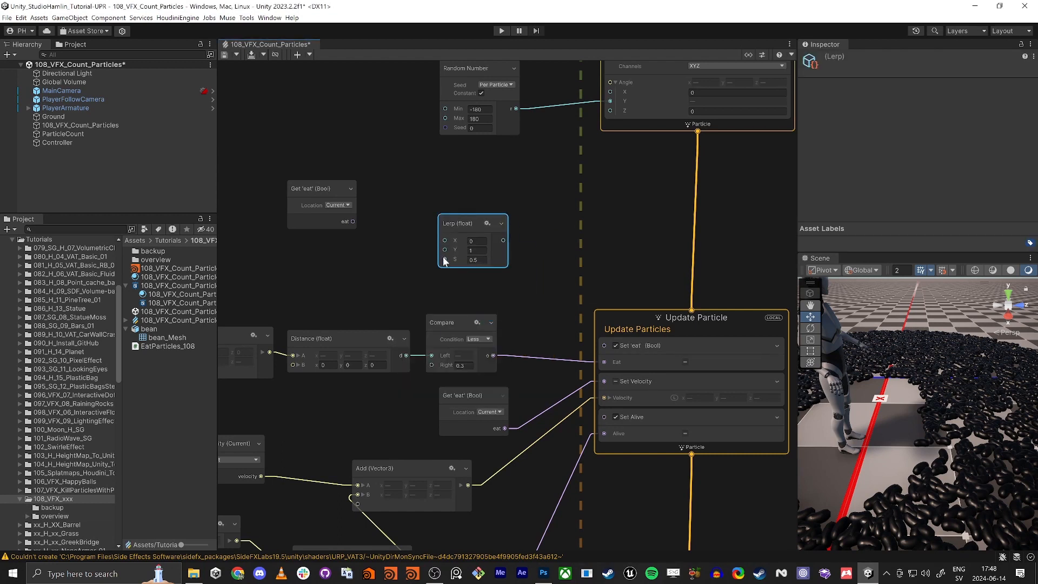
left_click_drag(444, 260, 352, 221)
Step: Set the Lerp's X to 1 and Y to 0, and connect its output to the activation port of the Set 'eat' block
left_click(476, 241)
left_click(346, 253)
left_click(476, 240)
type("1")
key("Tab")
type("0")
left_click(486, 189)
left_click_drag(468, 226, 602, 345)
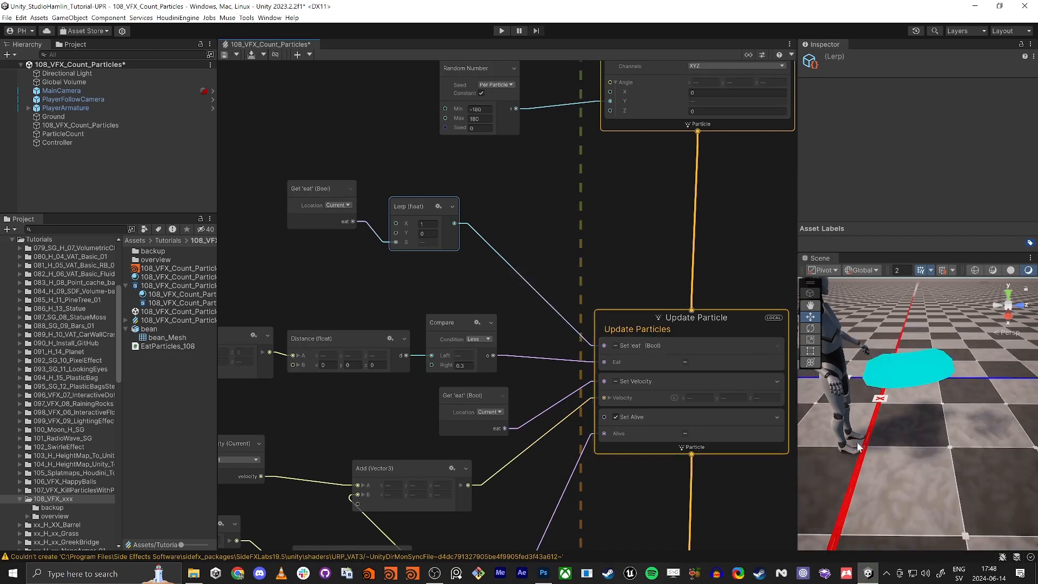
Step: Set B of the Multiply (Vector3) node that scales the normalized direction to 0.1
mouse_move(947, 405)
right_mouse_down()
mouse_move(958, 400)
mouse_move(939, 410)
right_mouse_up()
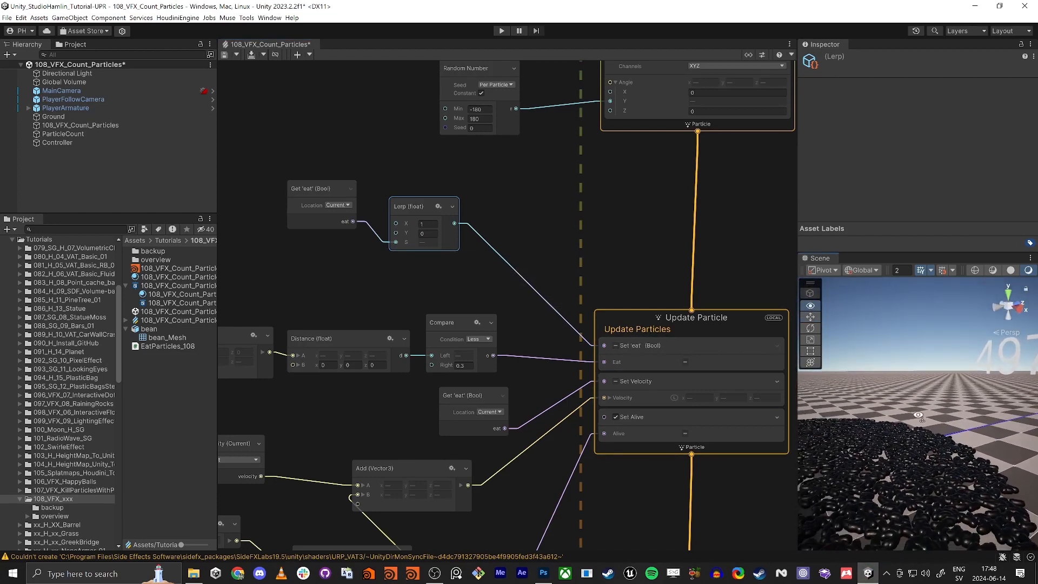
middle_click_drag(504, 518, 638, 362)
scroll(608, 362, "down", 2)
scroll(479, 369, "up", 3)
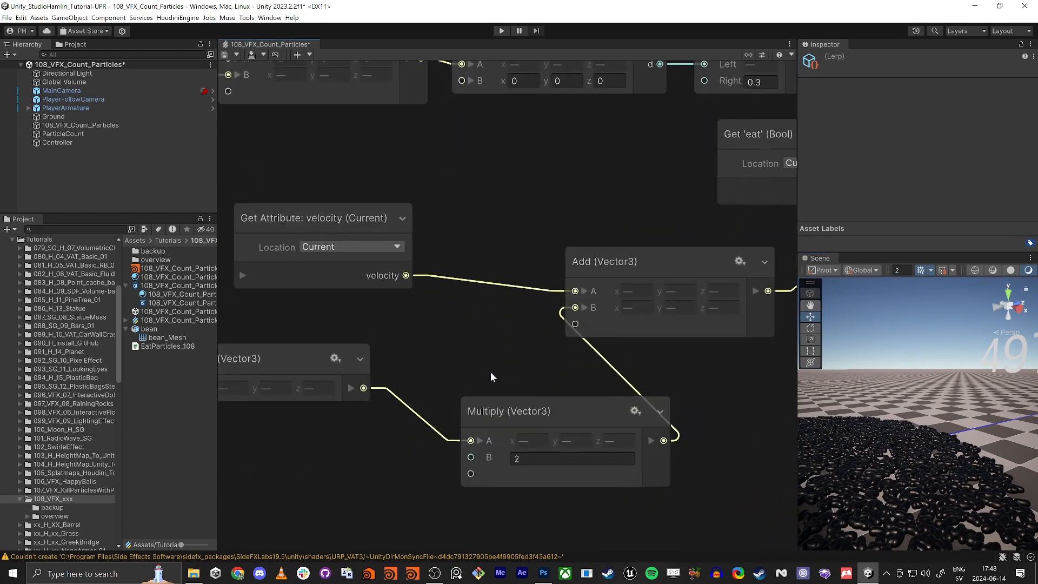
middle_click_drag(491, 372, 572, 269)
left_click_drag(594, 310, 524, 297)
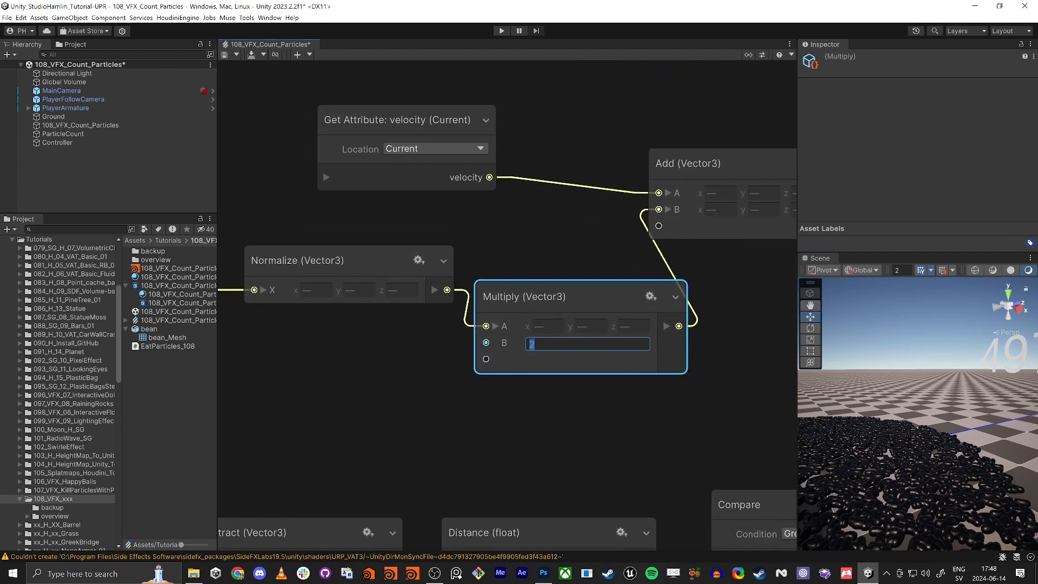
left_click(485, 383)
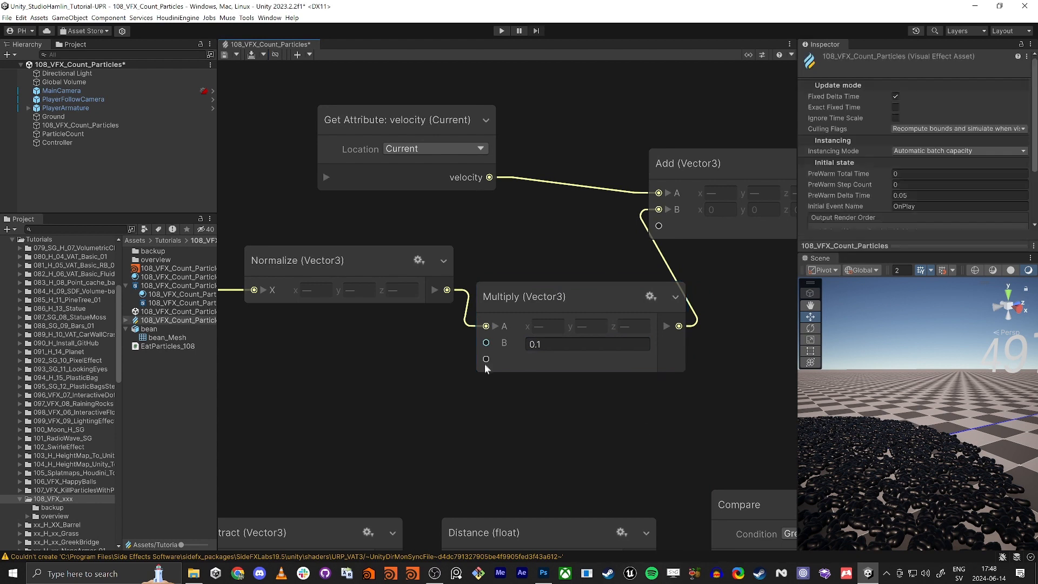
Step: Align the numberPos, Get position, Subtract and Normalize nodes in a row before the Multiply node
scroll(308, 300, "down", 3)
left_click(378, 298)
left_click_drag(448, 297, 451, 294)
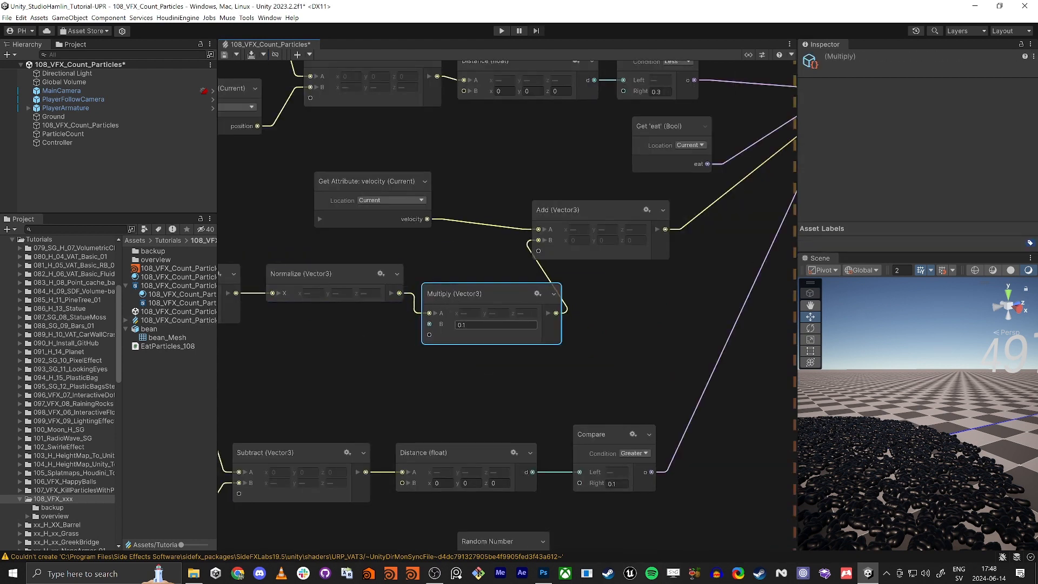
middle_click_drag(299, 343, 441, 324)
scroll(411, 322, "down", 3)
middle_click_drag(353, 343, 406, 345)
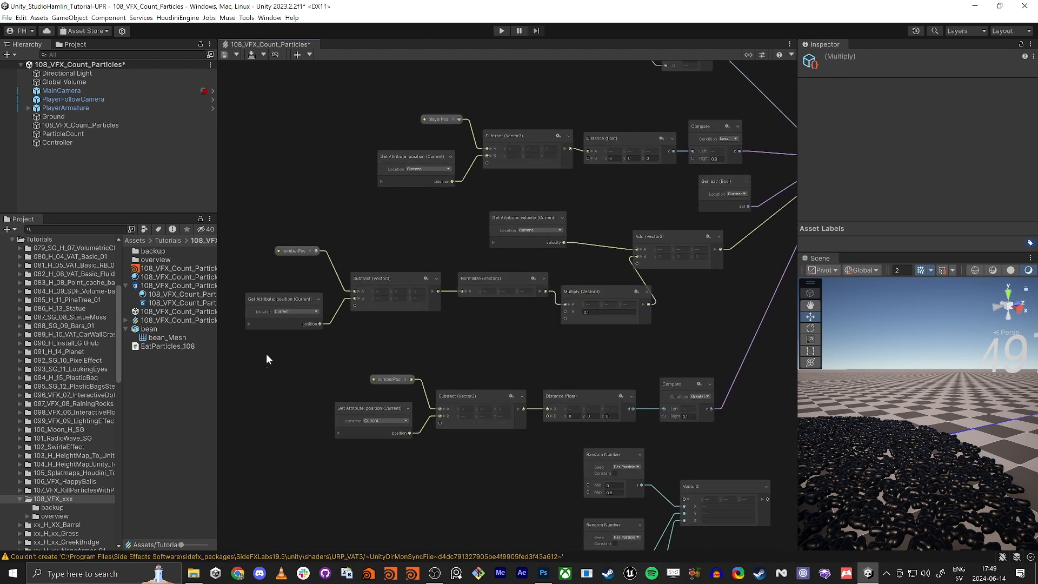
left_click_drag(266, 368, 377, 237)
left_click_drag(491, 259, 478, 243)
left_click_drag(491, 283, 472, 300)
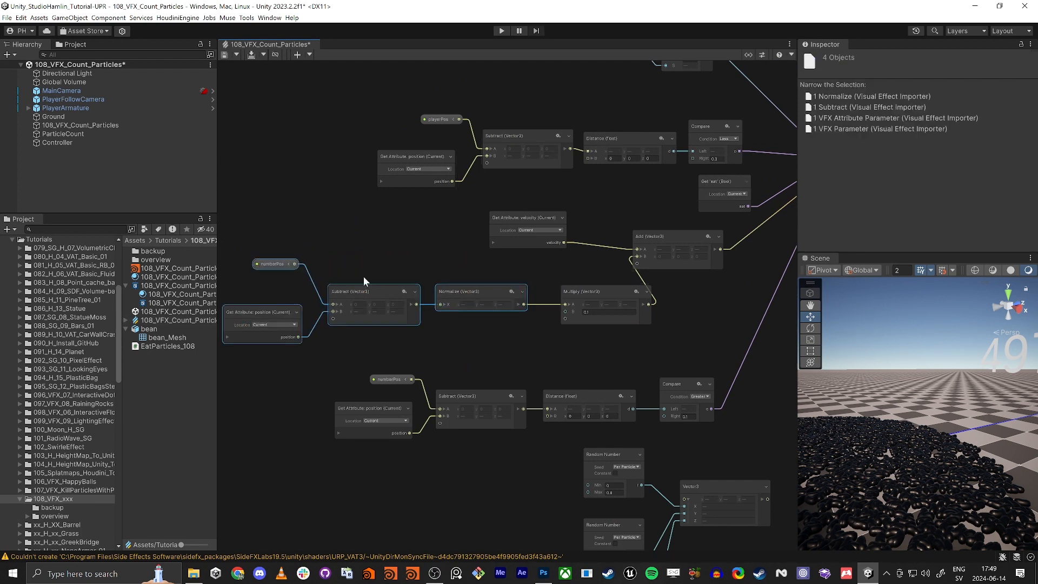
Step: Move the Multiply node closer to the Normalize node and check its B value
middle_click_drag(557, 336, 447, 374)
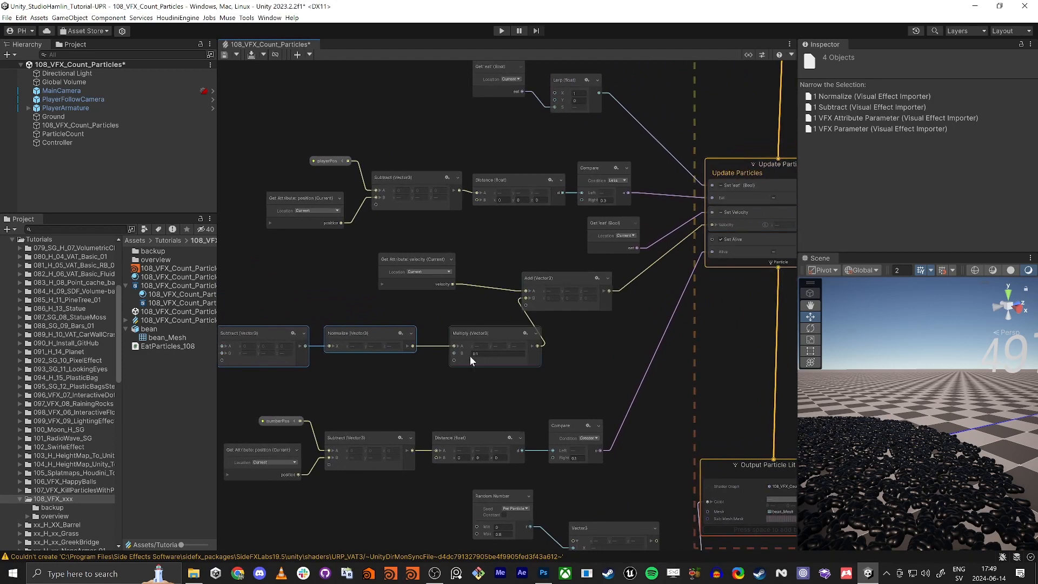
left_click_drag(469, 346, 450, 336)
left_click(377, 331)
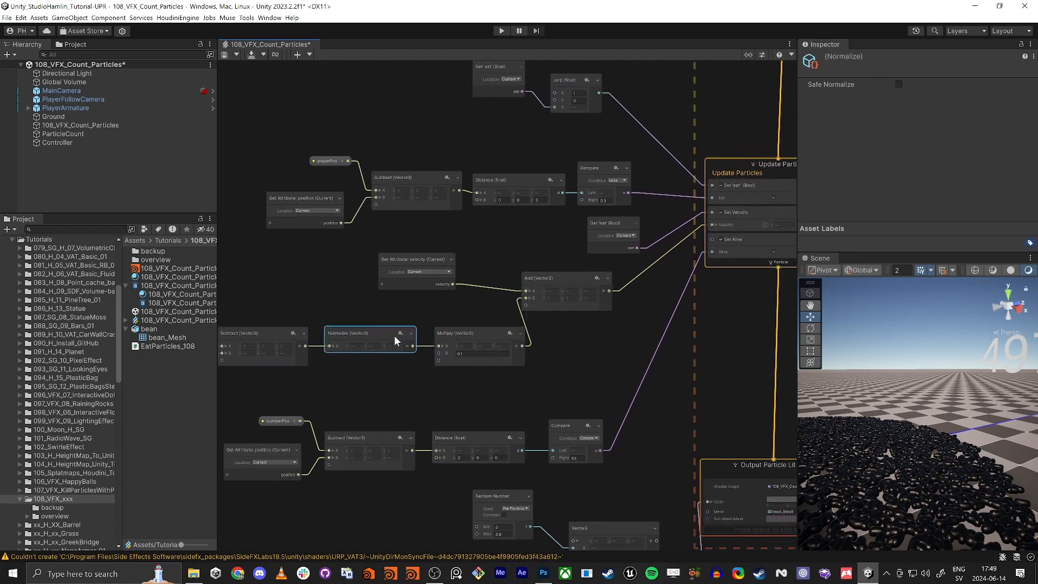
left_click(466, 354)
scroll(466, 356, "up", 5)
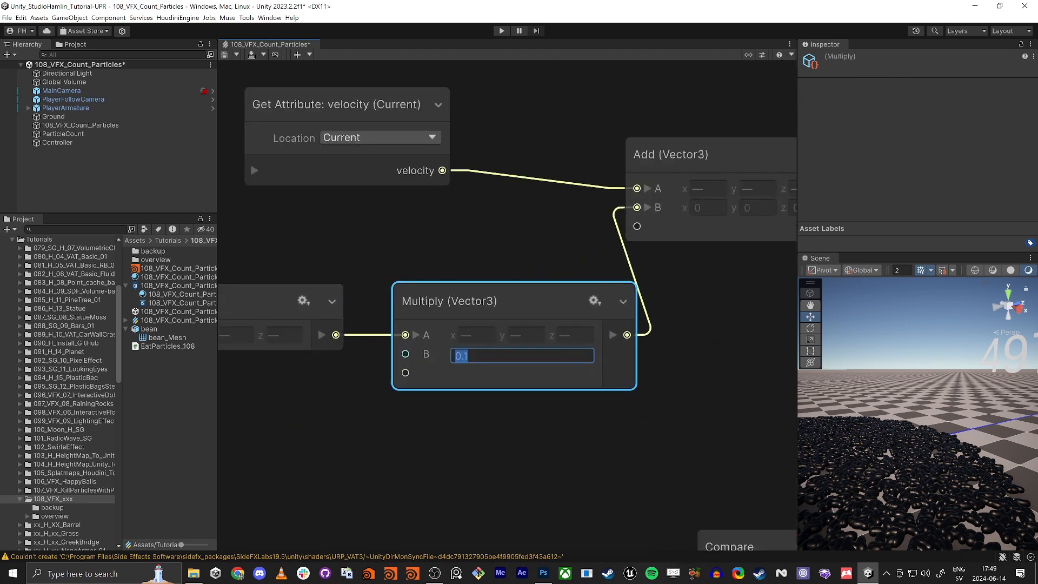
scroll(517, 417, "down", 5)
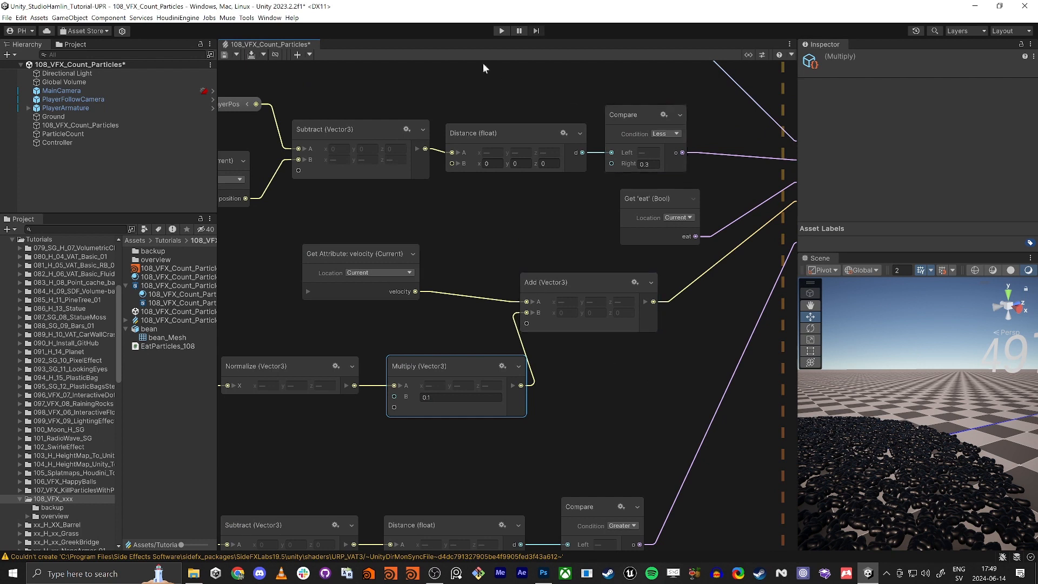
Step: Move PlayerArmature through the beans to about X 3.05, Z 1.53 and watch them fly to the number
right_click_drag(900, 401, 855, 422)
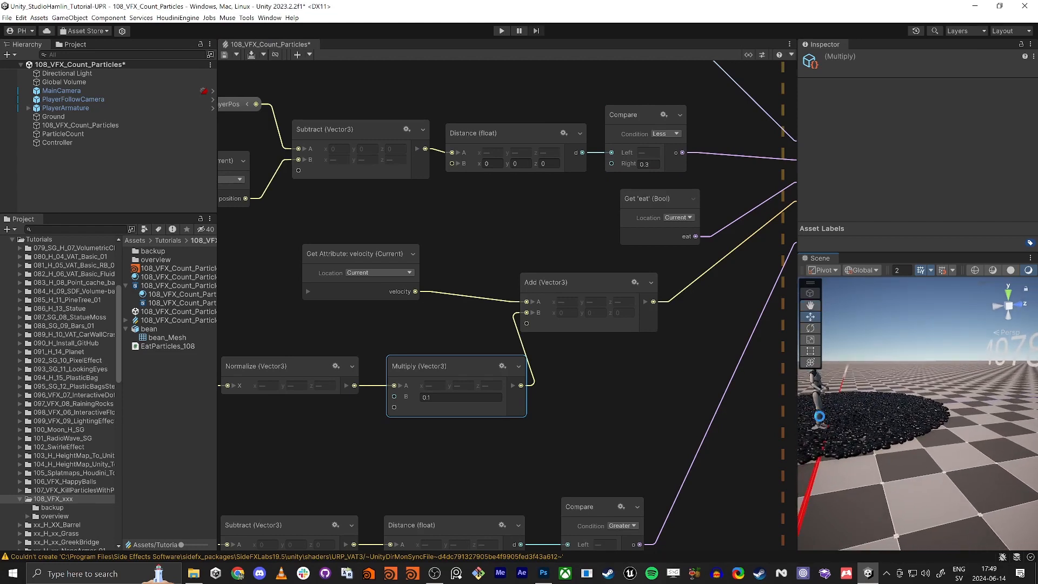
left_click(819, 417)
left_click_drag(827, 431, 941, 421)
right_click_drag(887, 439, 908, 438)
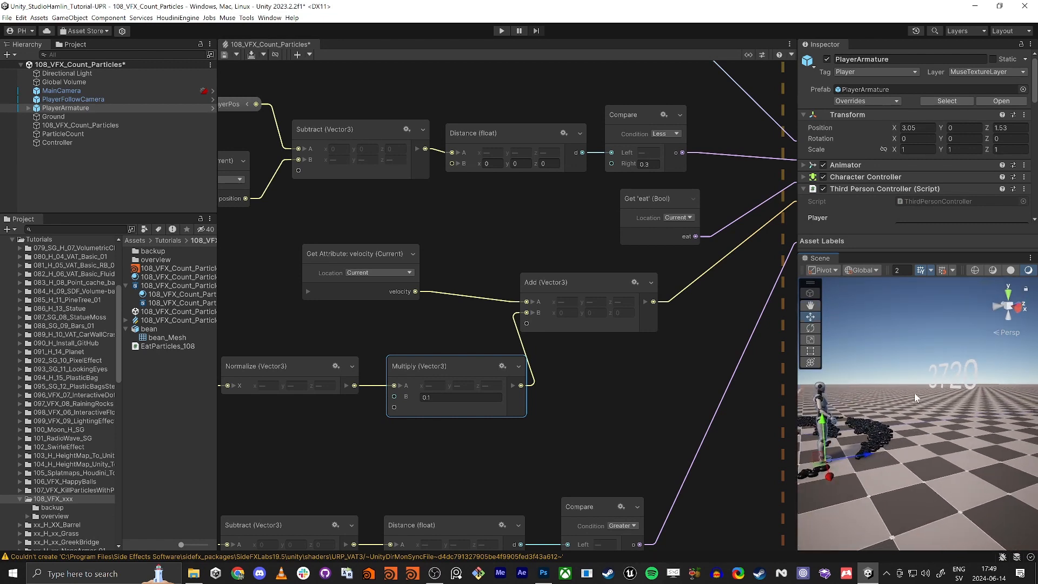
Step: Examine the numberPos, Subtract, Distance and Compare chain feeding Set Alive, and the Multiply node driving the velocity
middle_click_drag(676, 392, 727, 285)
scroll(508, 410, "down", 2)
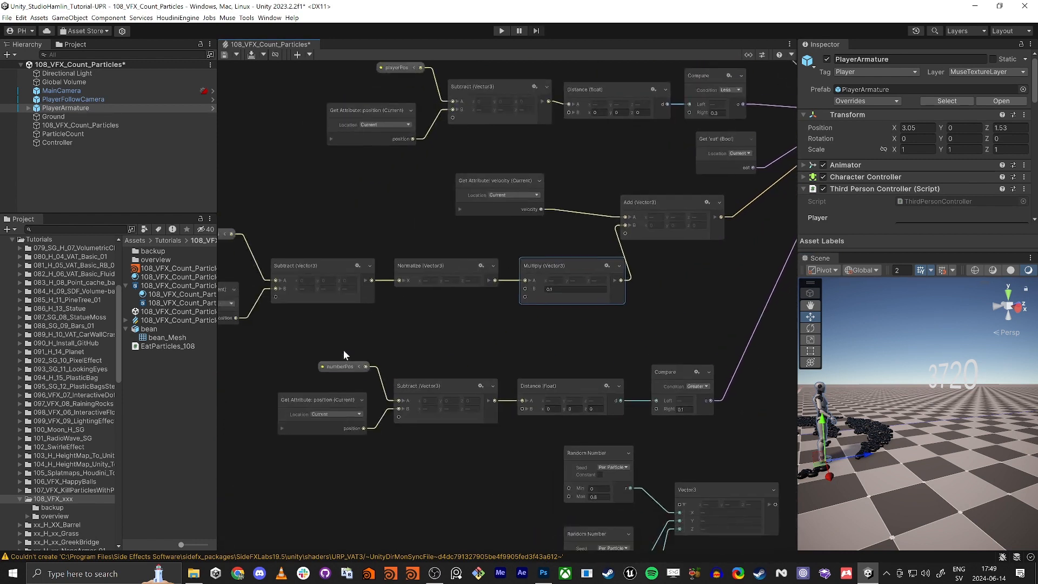
left_click_drag(333, 334, 673, 411)
middle_click_drag(692, 328, 613, 398)
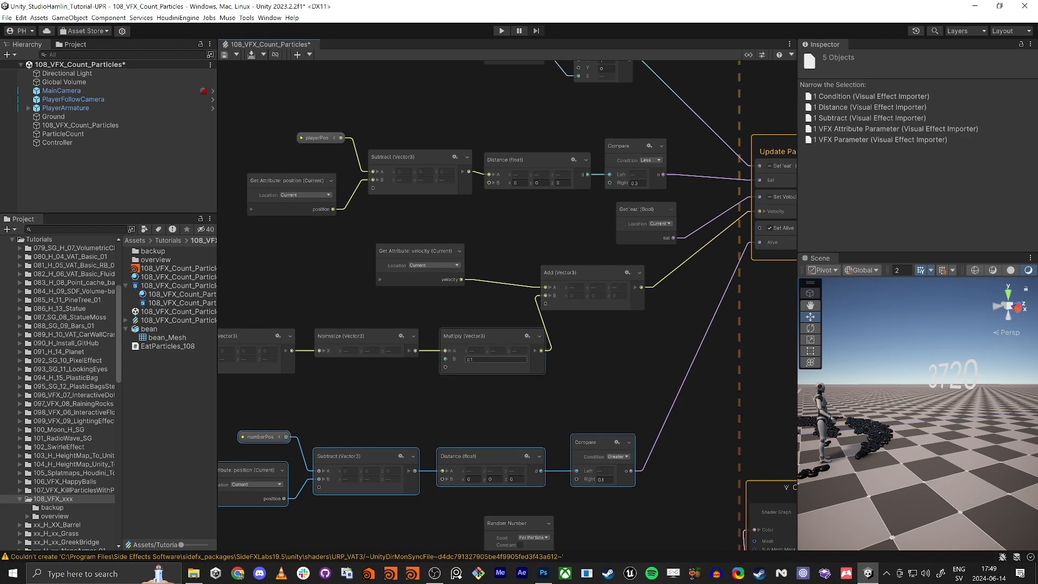
left_click(499, 363)
left_click(660, 367)
middle_click_drag(599, 397, 481, 388)
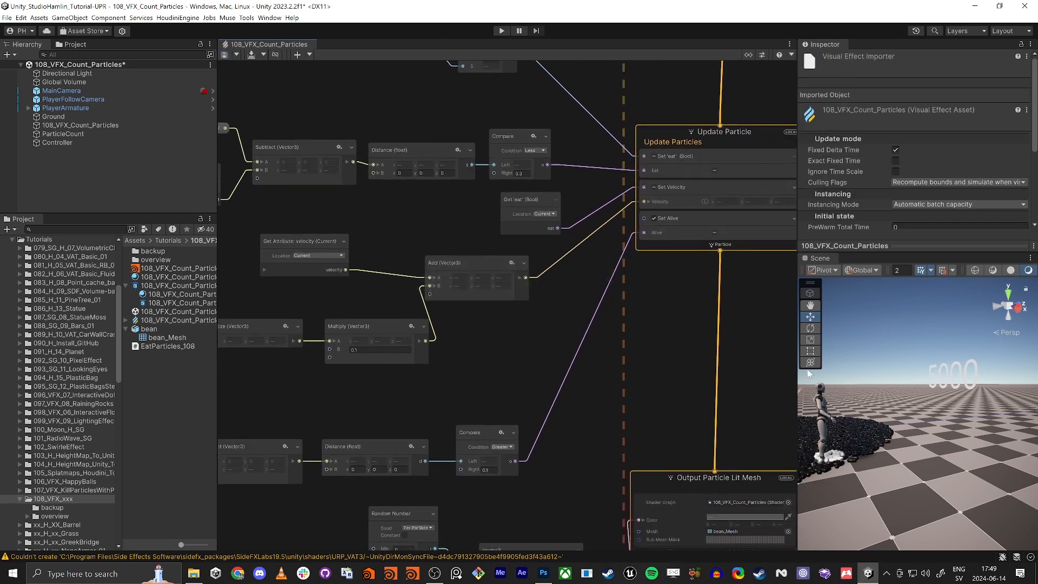
Step: Connect the Vector3 output to Color of Output Particle Lit Mesh in place of the Lerp and save the graph
middle_click_drag(595, 406, 556, 128)
left_click_drag(540, 288, 597, 241)
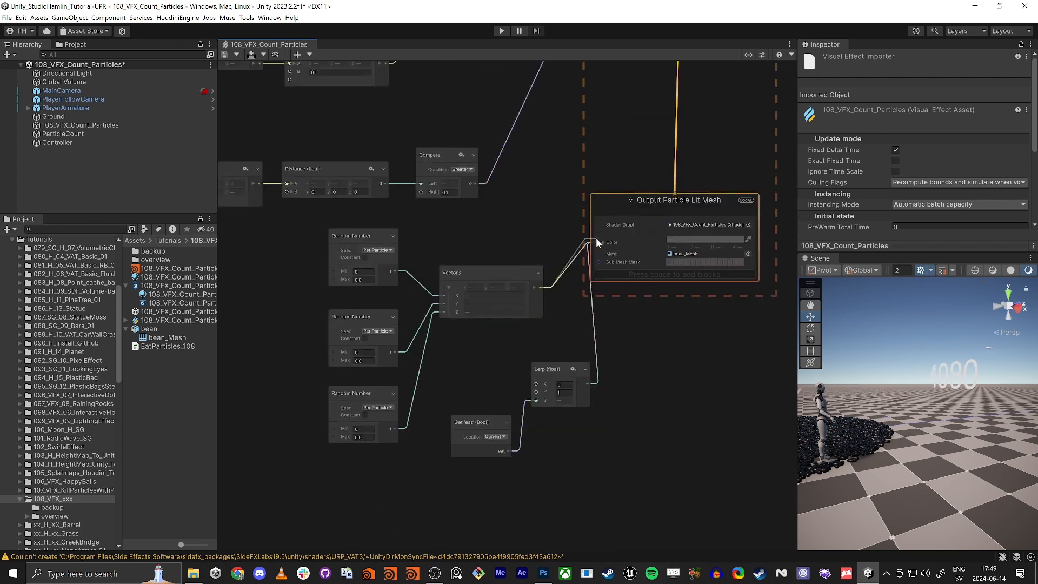
middle_click_drag(530, 169, 589, 335)
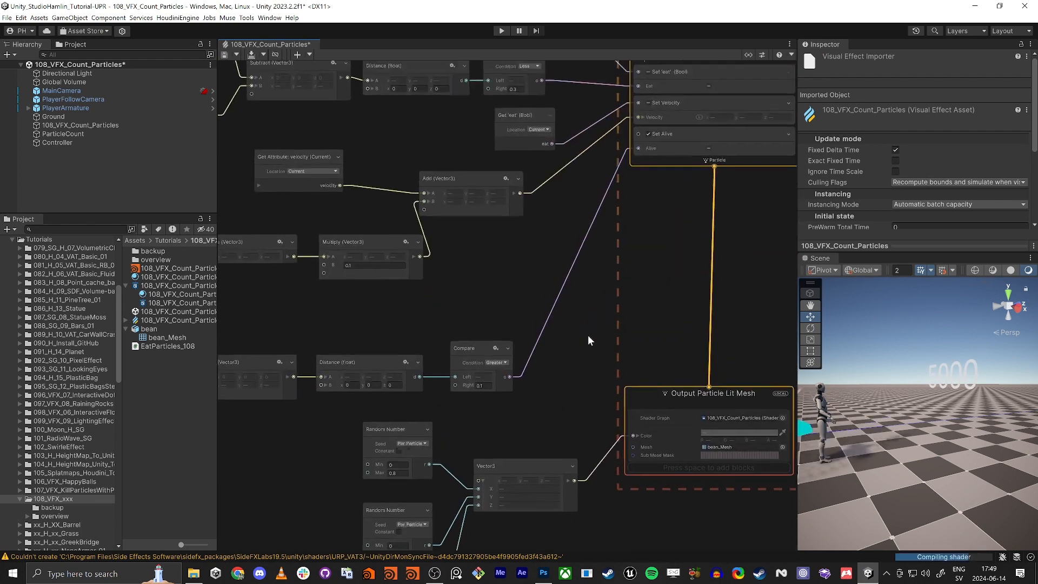
middle_click_drag(484, 263, 536, 343)
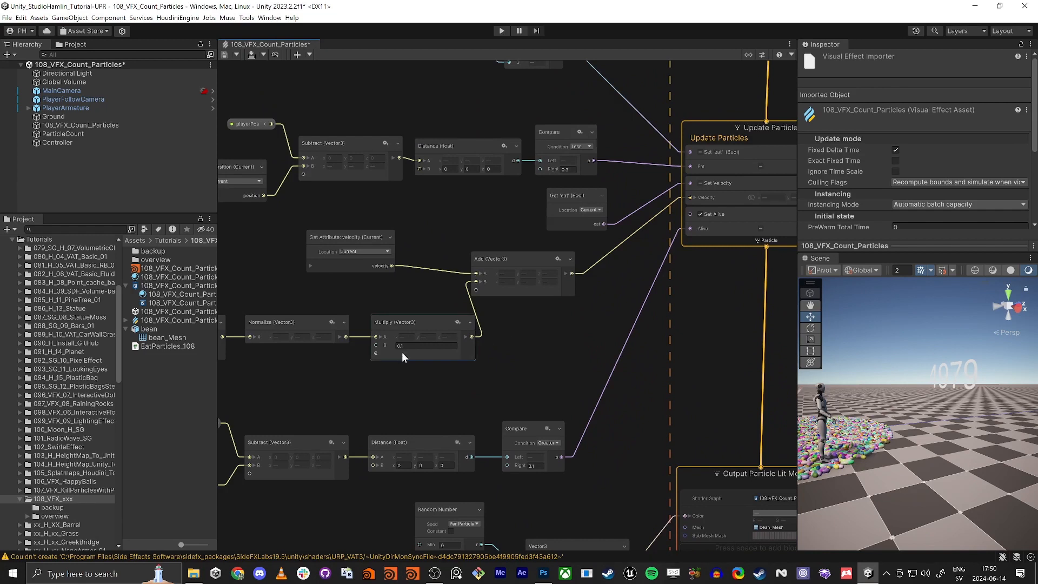
left_click(224, 55)
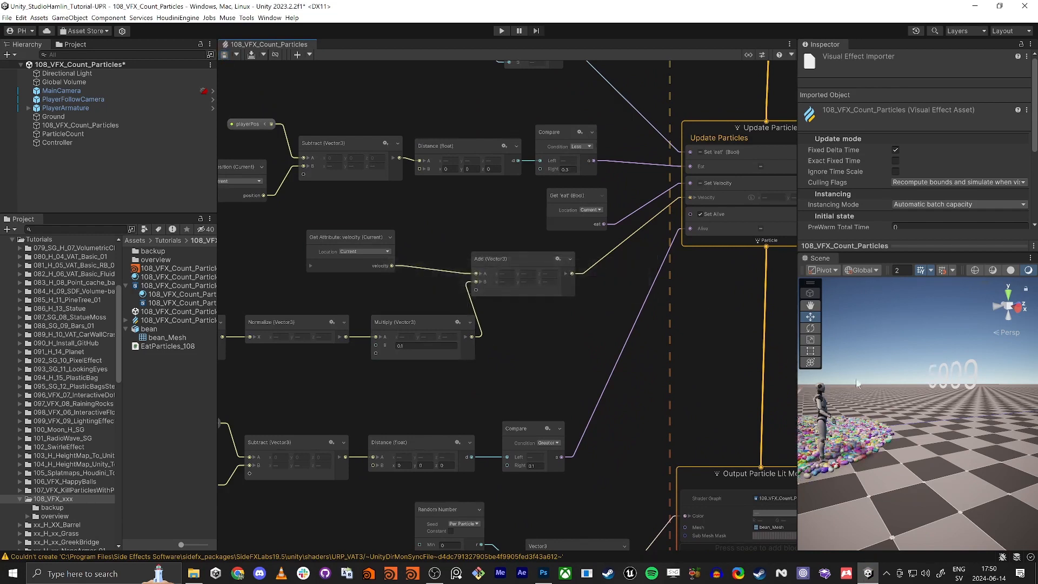
Step: Move the ParticleCount text to about Pos Y 1.47, Pos Z 4.42 in the scene
scroll(859, 384, "down", 8)
left_click_drag(1011, 385, 941, 394, "alt")
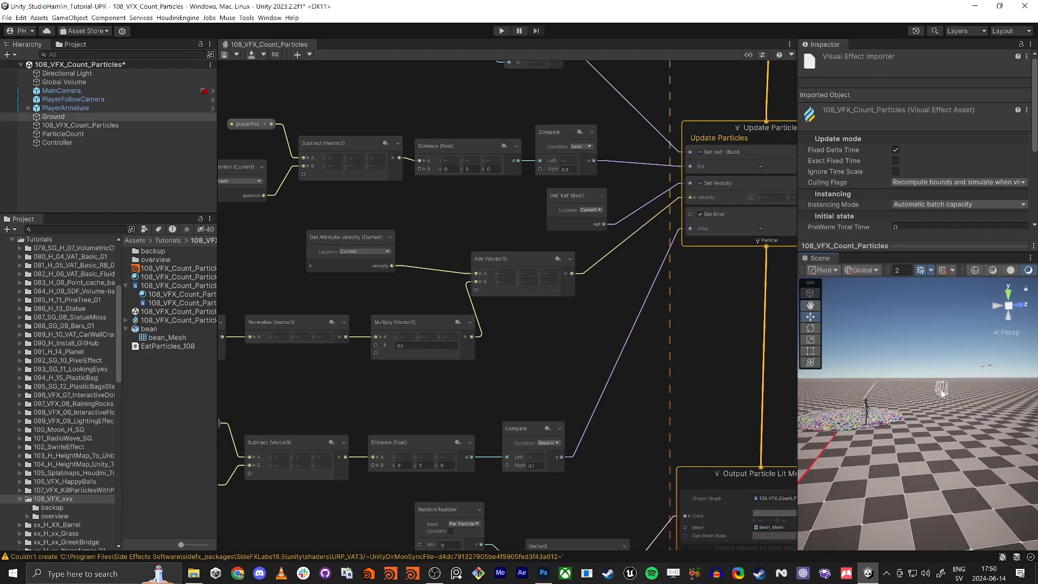
left_click(942, 395)
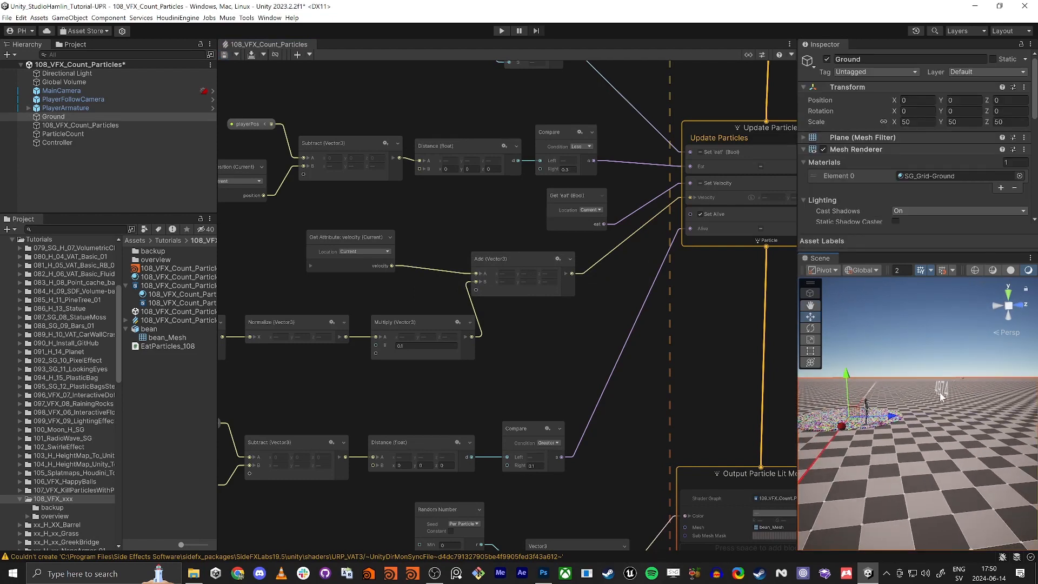
left_click(68, 125)
left_click(66, 133)
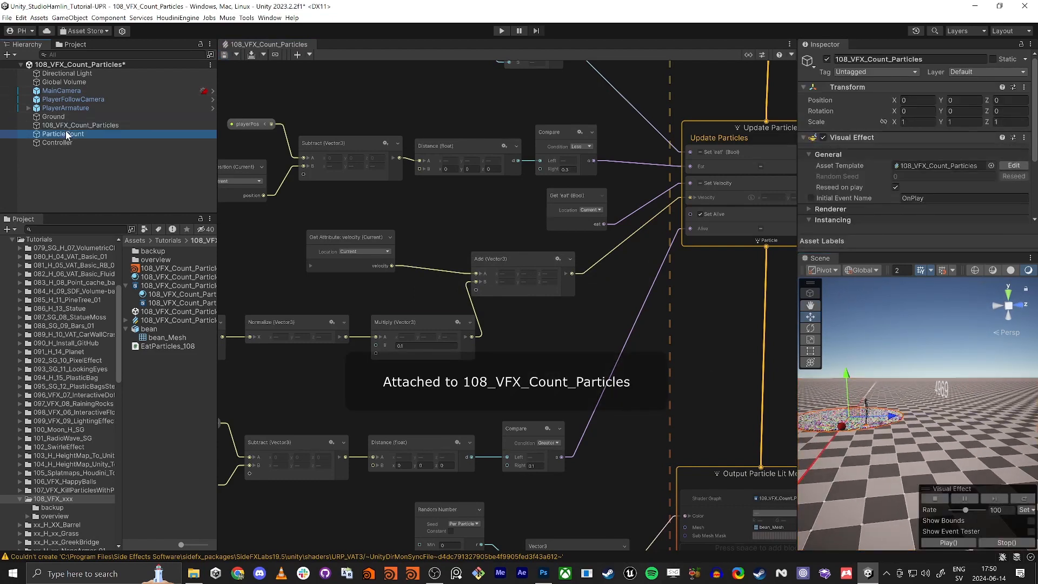
left_click_drag(977, 388, 944, 390)
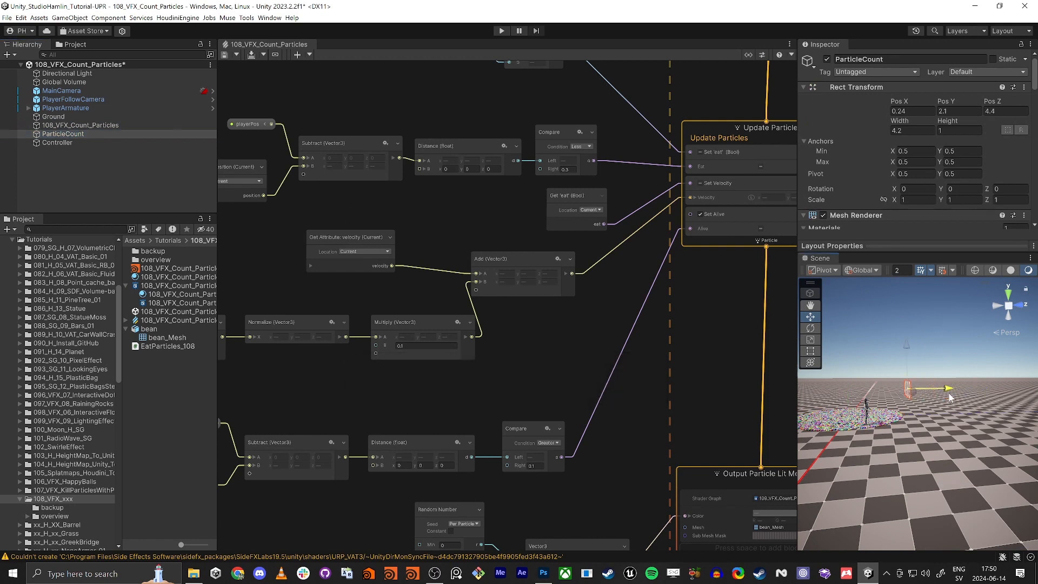
left_click_drag(909, 343, 910, 358)
scroll(577, 322, "down", 2)
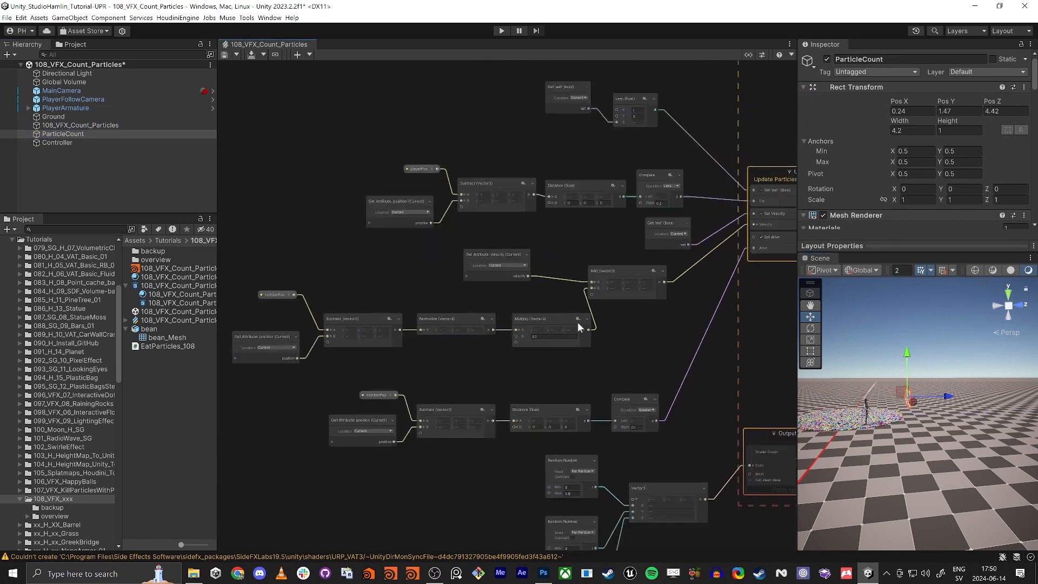
Step: Shift the numberPos, position, Subtract, Normalize, Multiply, velocity and Add nodes away from Update Particle to free space after Add
left_click_drag(541, 256, 533, 300)
left_click(447, 260)
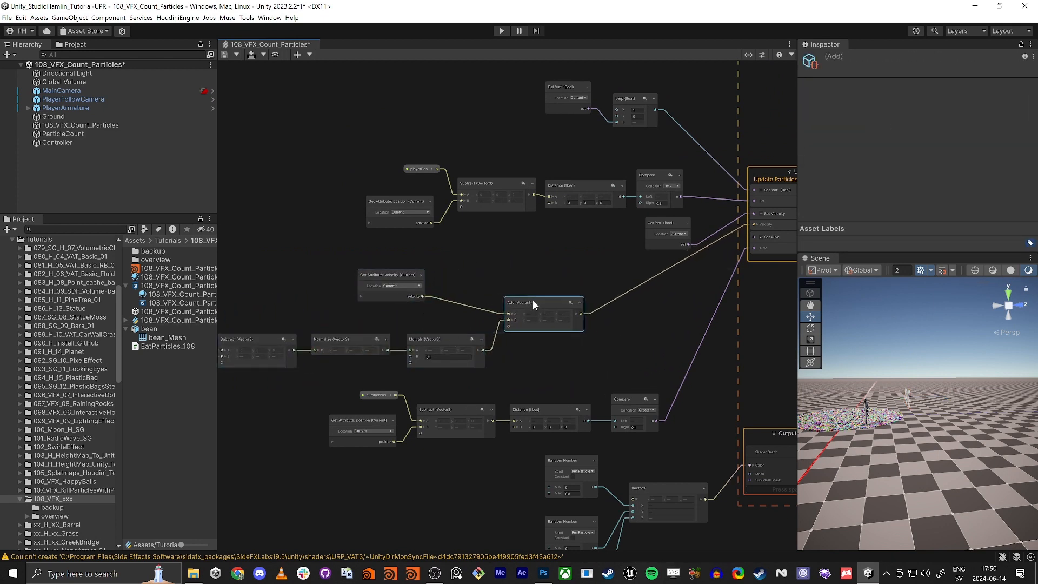
middle_click_drag(621, 340, 520, 348)
scroll(521, 349, "up", 3)
left_click(519, 348)
left_click_drag(458, 312, 508, 397)
key("Escape")
scroll(495, 362, "down", 6)
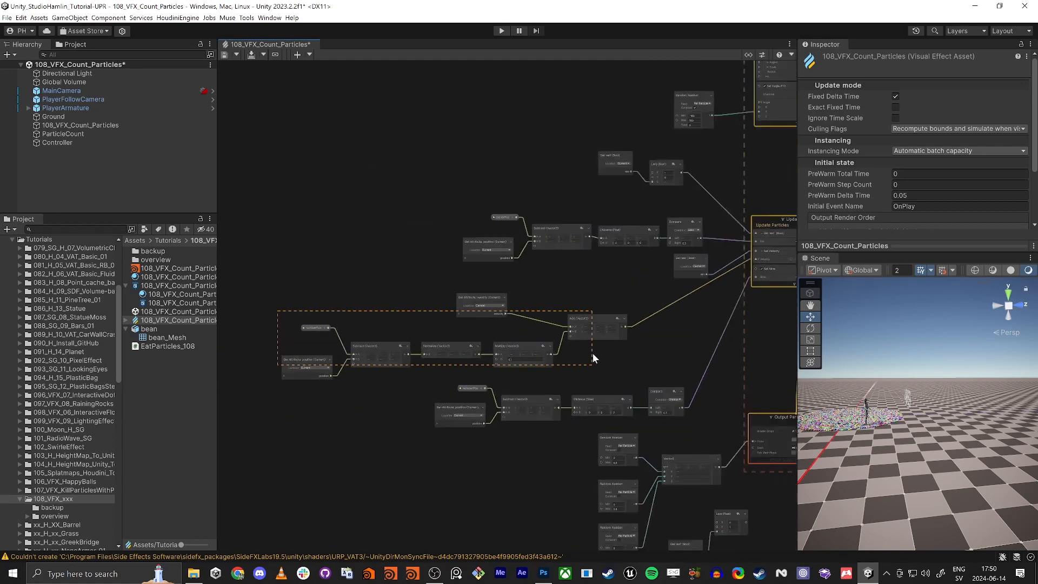
left_click_drag(592, 357, 594, 361)
left_click_drag(608, 323, 535, 322)
middle_click_drag(542, 358, 630, 340)
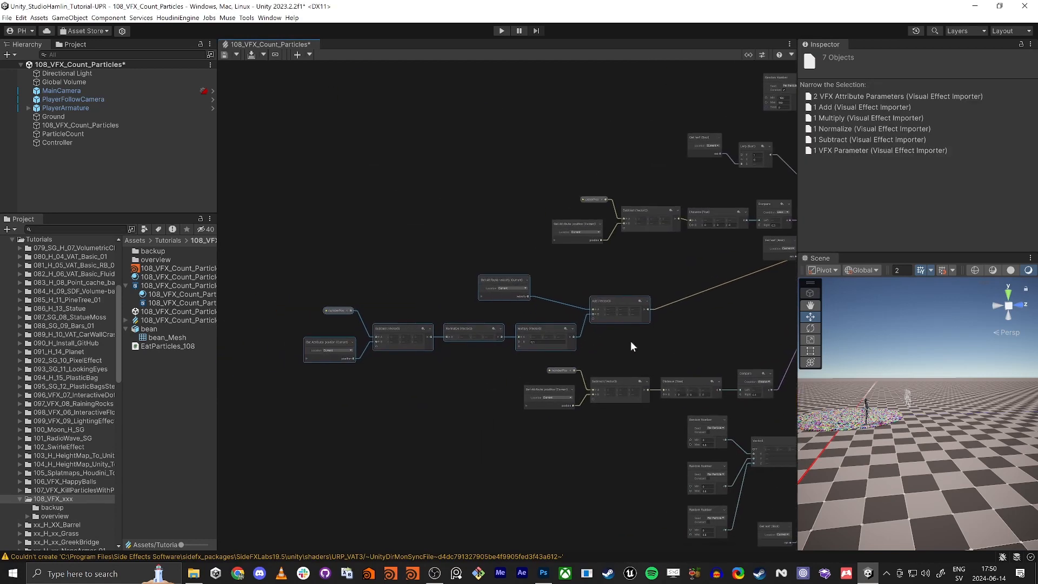
Step: Maximize the graph view and move the numberPos velocity chain farther back, spacing out its Get Attribute position node
key("shift+space")
middle_click_drag(488, 337, 630, 332)
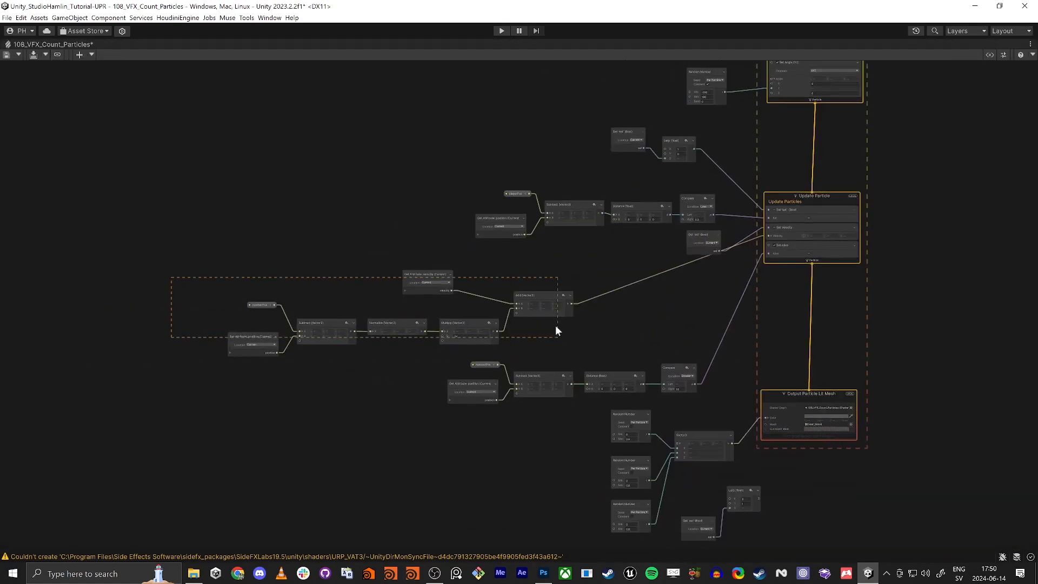
left_click_drag(556, 326, 555, 324)
left_click_drag(518, 295, 480, 295)
scroll(407, 272, "up", 2)
left_click(165, 340)
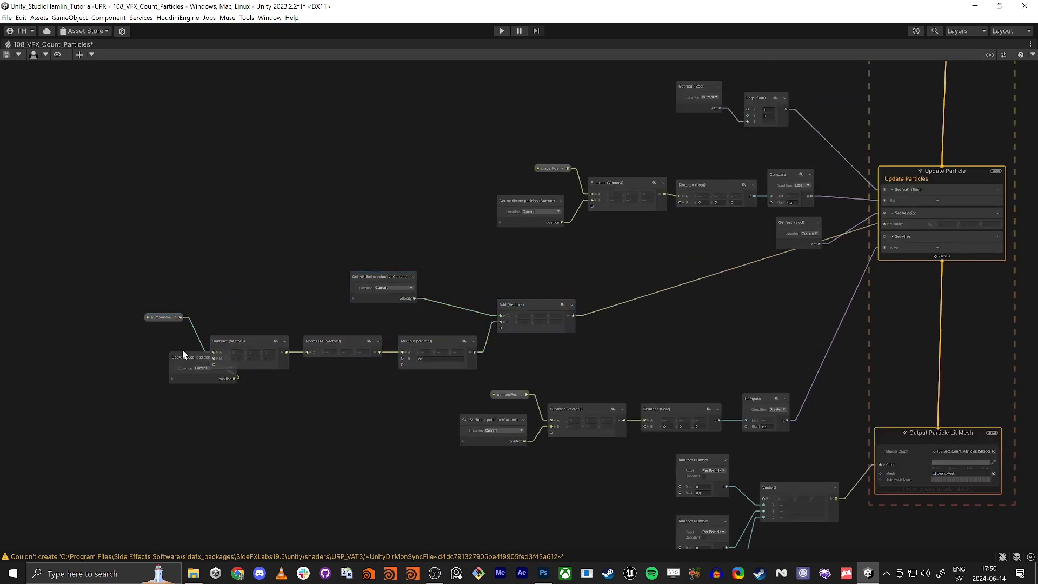
left_click_drag(182, 354, 148, 352)
scroll(540, 309, "up", 3)
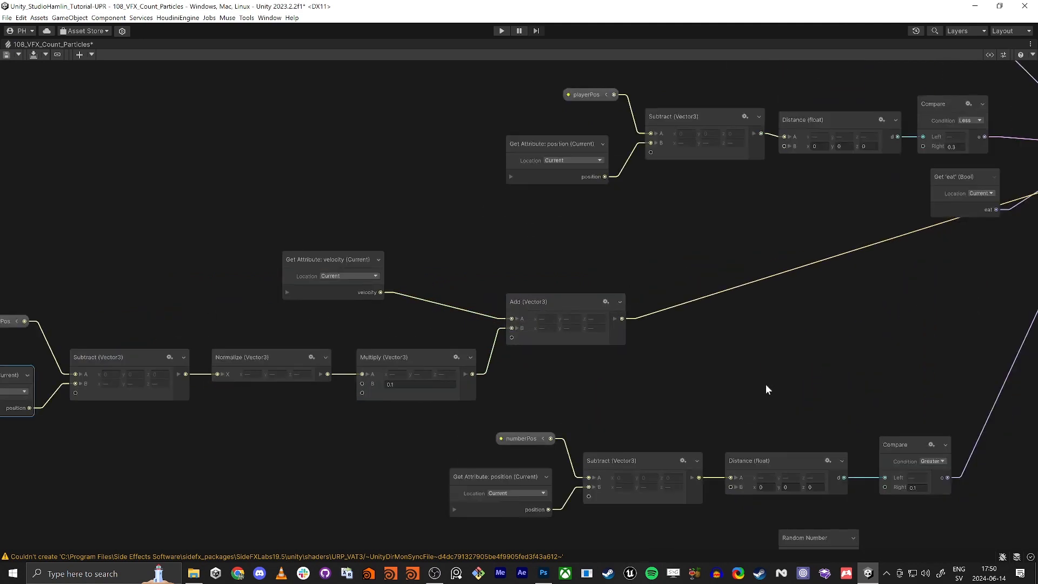
Step: Create a Distance node fed by the output of the velocity Add node
left_click(741, 362)
middle_click_drag(717, 353, 672, 361)
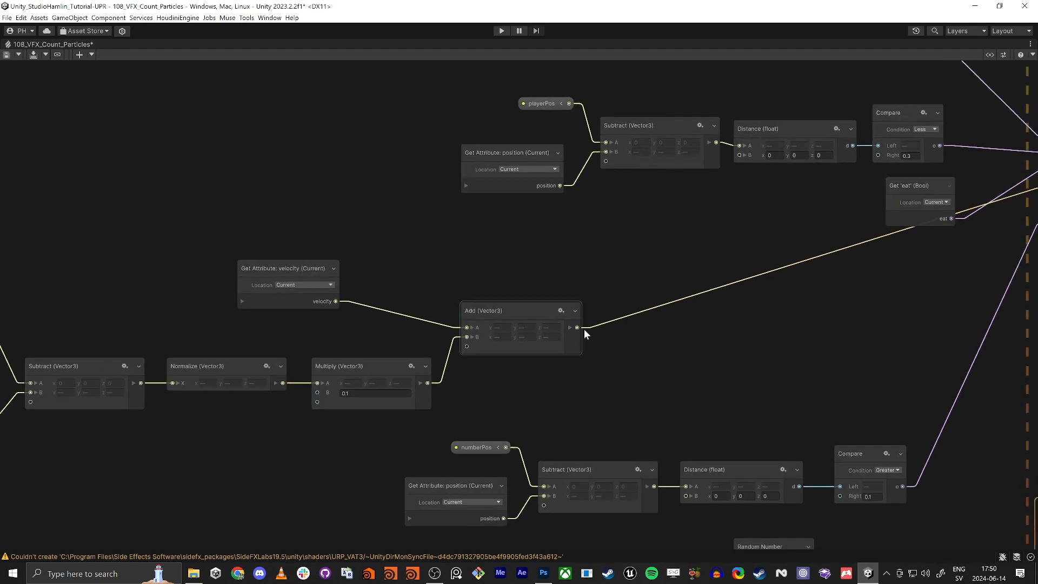
left_click_drag(584, 329, 573, 368)
type("dis")
left_click(617, 401)
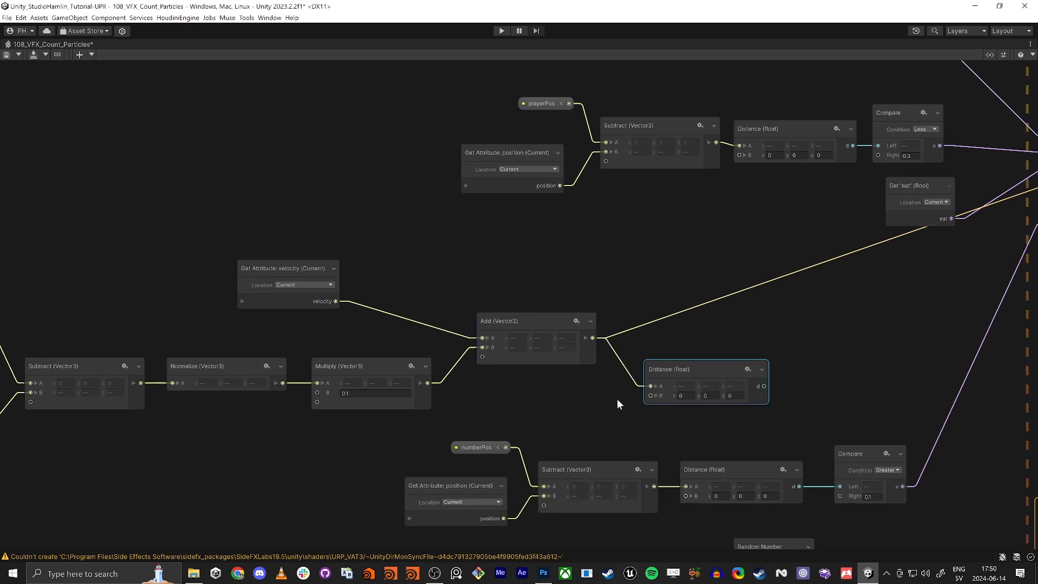
Step: Create a Normalize node from the same Add output and arrange it above the new Distance node
left_click_drag(593, 337, 679, 342)
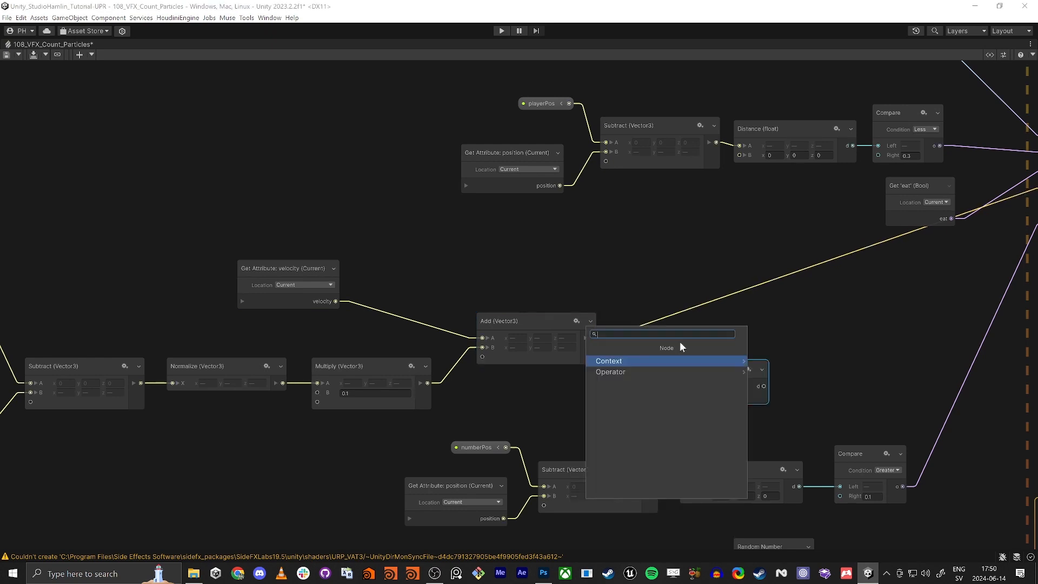
type("norma")
key("Return")
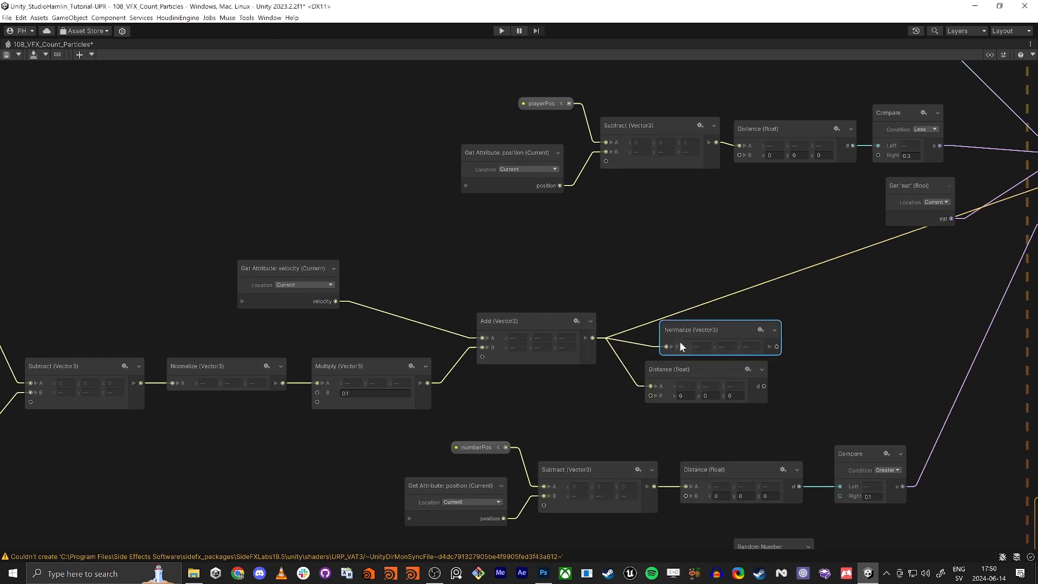
left_click_drag(696, 368, 711, 372)
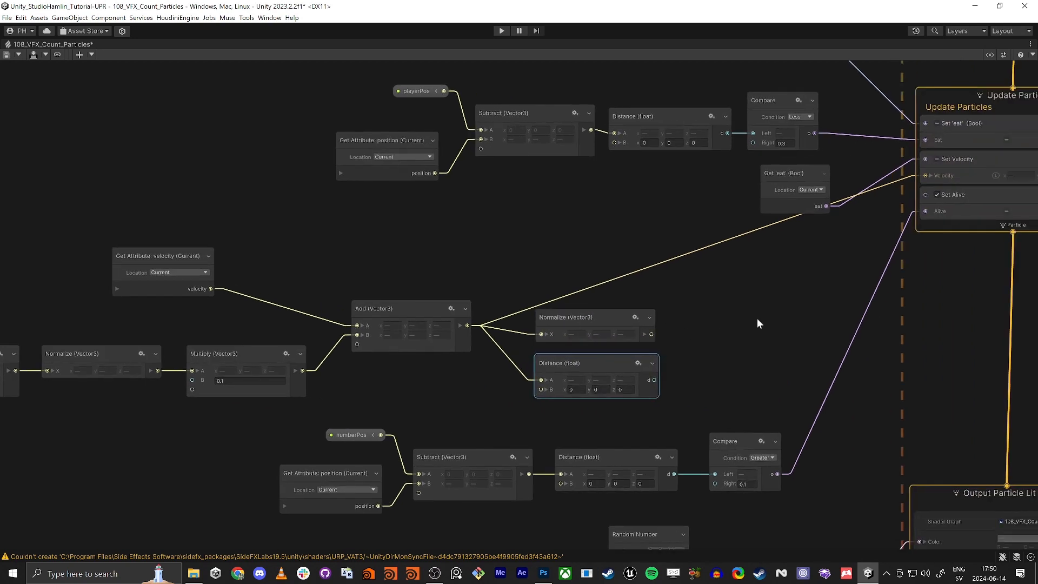
mouse_move(589, 319)
left_mouse_down()
mouse_move(598, 315)
mouse_move(586, 308)
mouse_move(595, 310)
left_mouse_up()
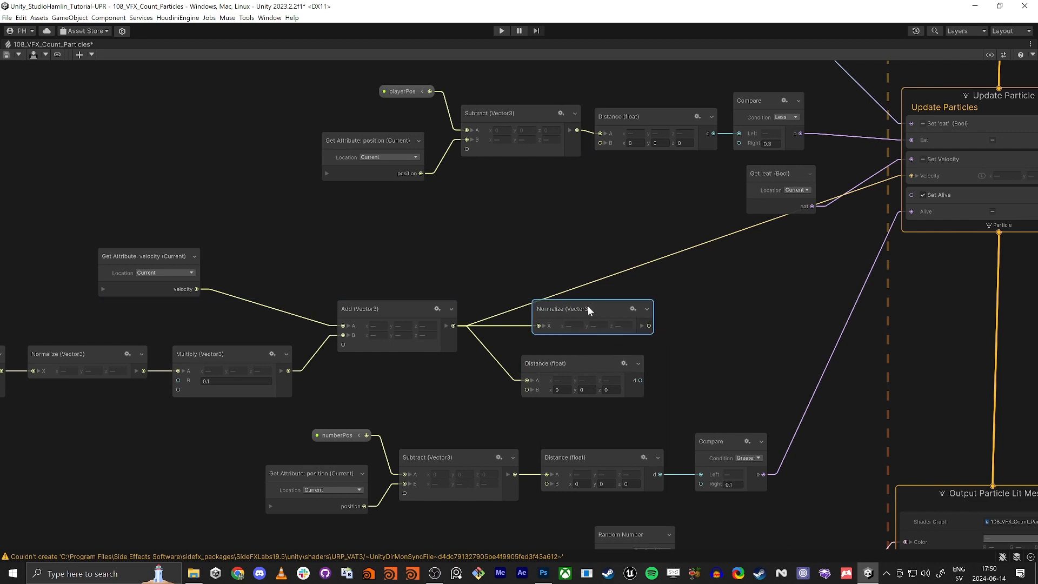
left_click_drag(569, 363, 579, 362)
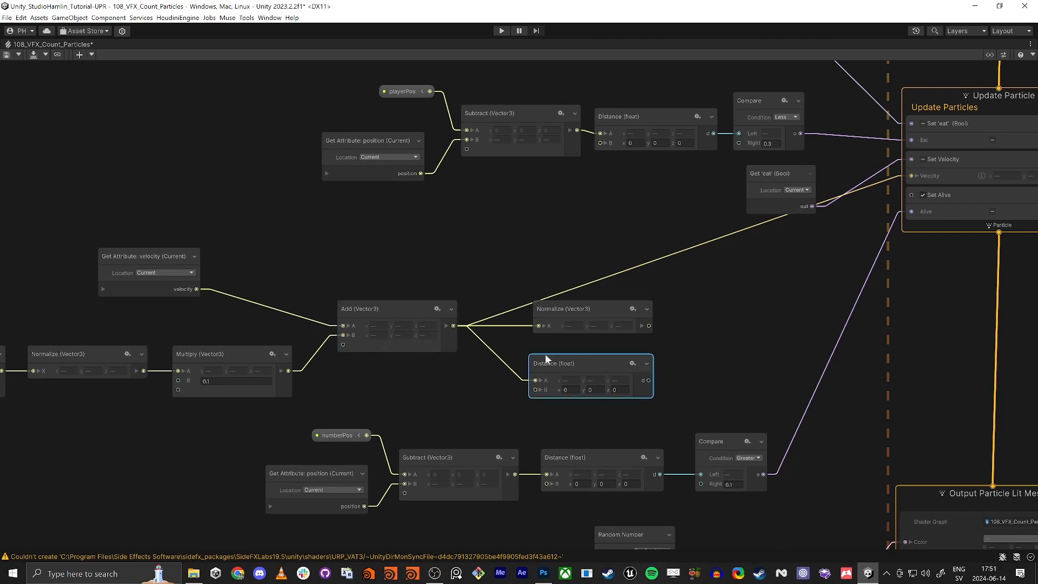
middle_click_drag(739, 326, 677, 329)
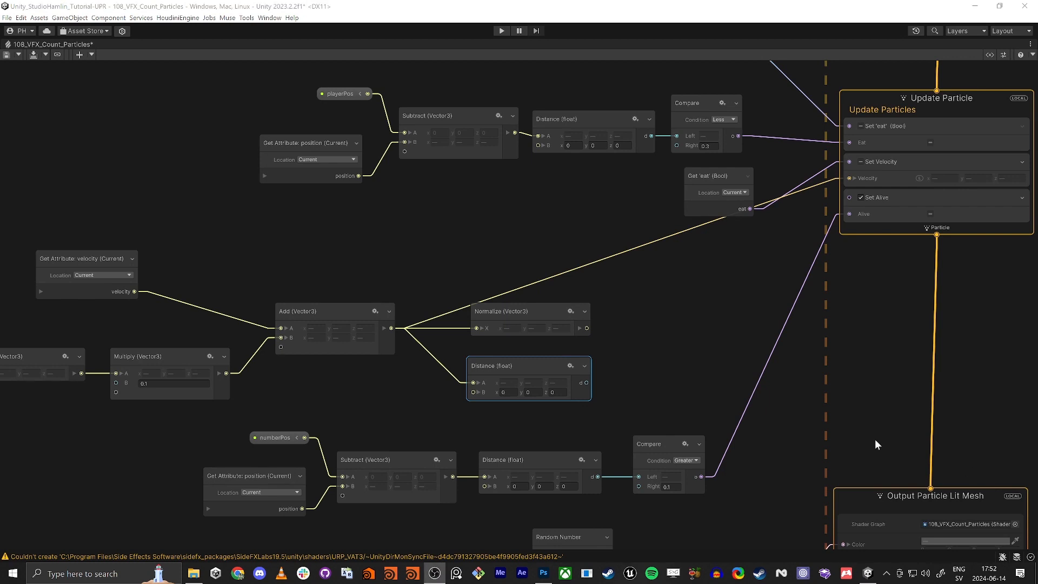
left_click_drag(517, 363, 504, 364)
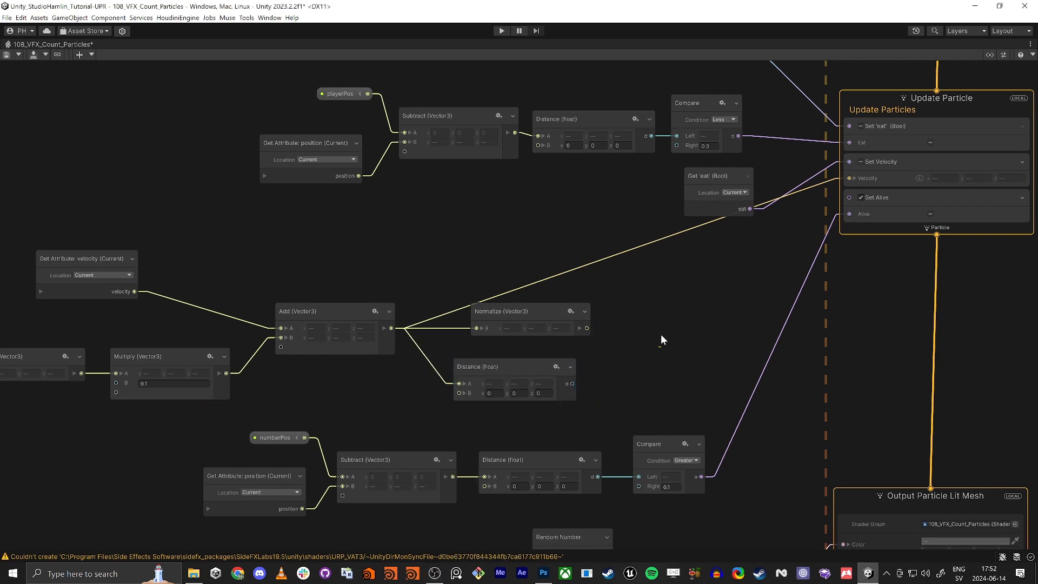
Step: Add a Compare node in the free space beyond the new Distance node
key("space")
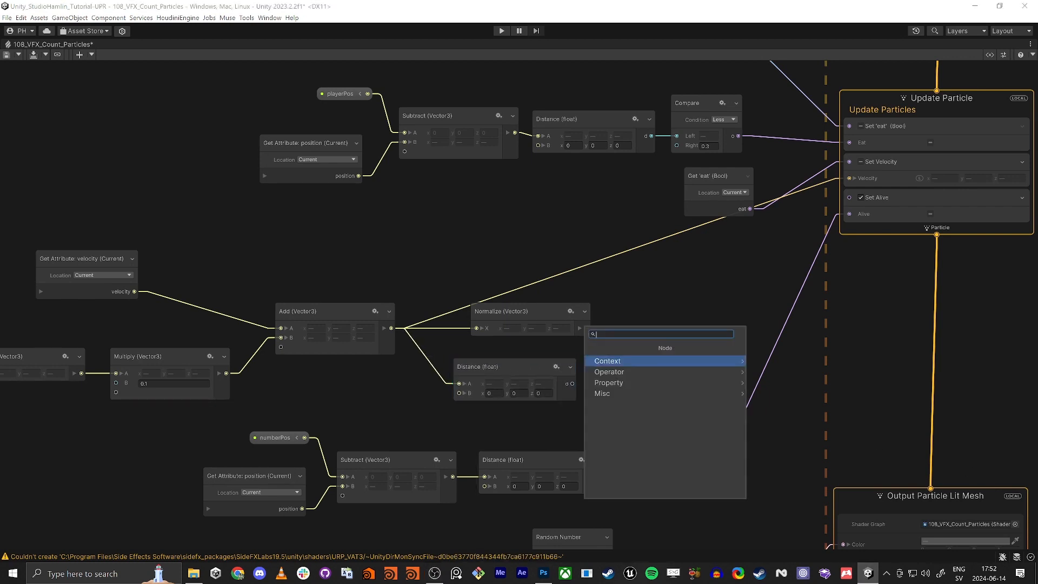
type("lerp")
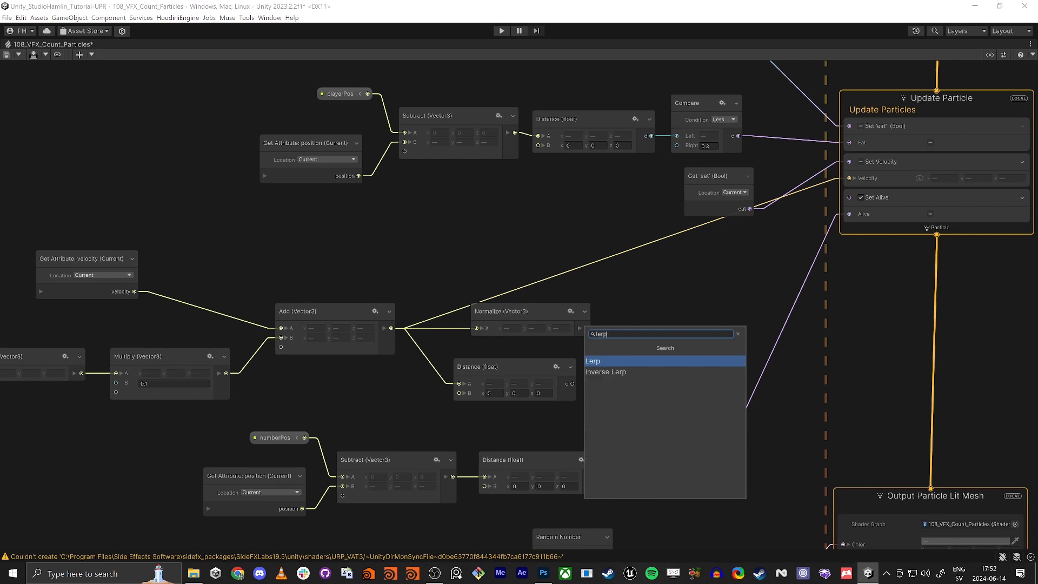
key("BackSpace")
key("BackSpace")
key("BackSpace")
type("comp")
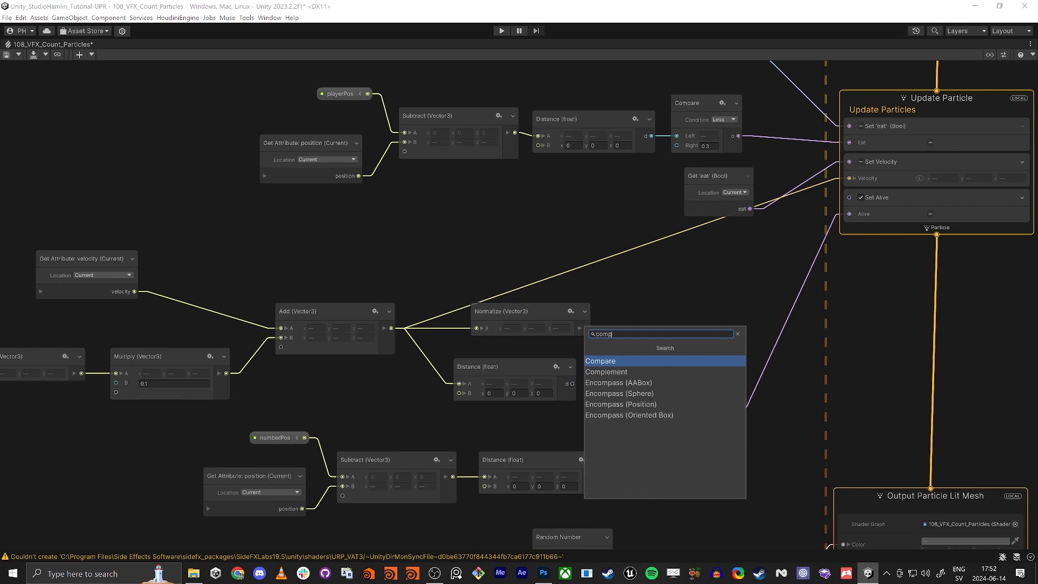
key("Return")
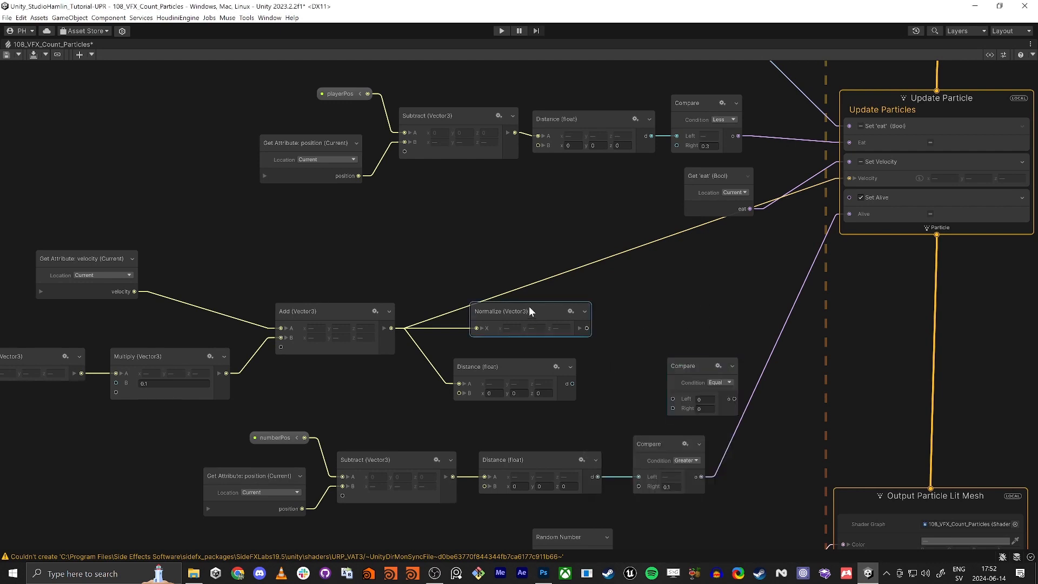
Step: Move the new Normalize node well above the velocity wire and bring Compare closer to the Distance node
left_click_drag(528, 310, 511, 232)
left_click_drag(699, 363, 663, 325)
scroll(563, 390, "up", 3)
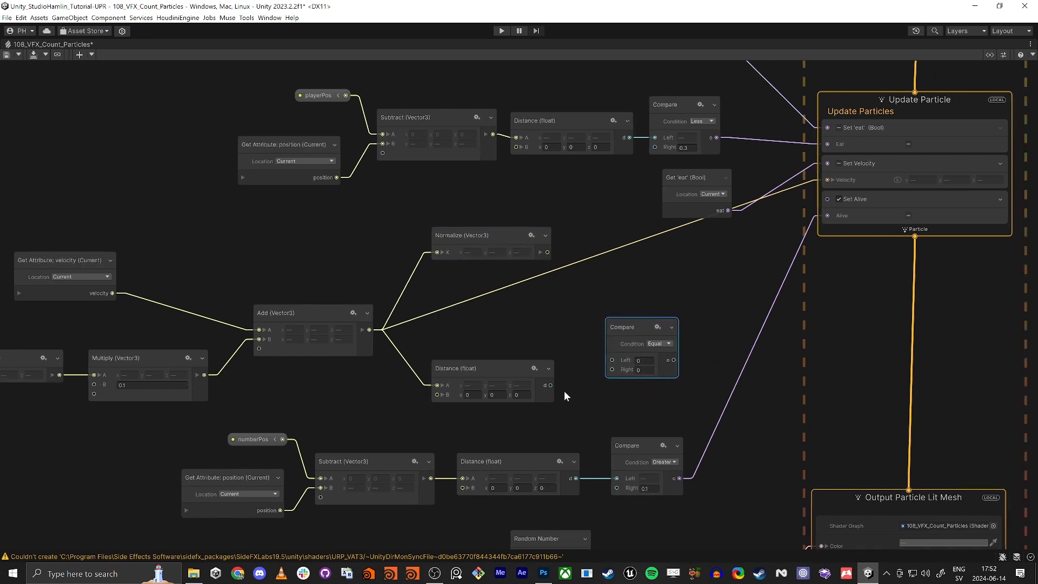
left_click(460, 352)
left_click_drag(460, 357, 466, 355)
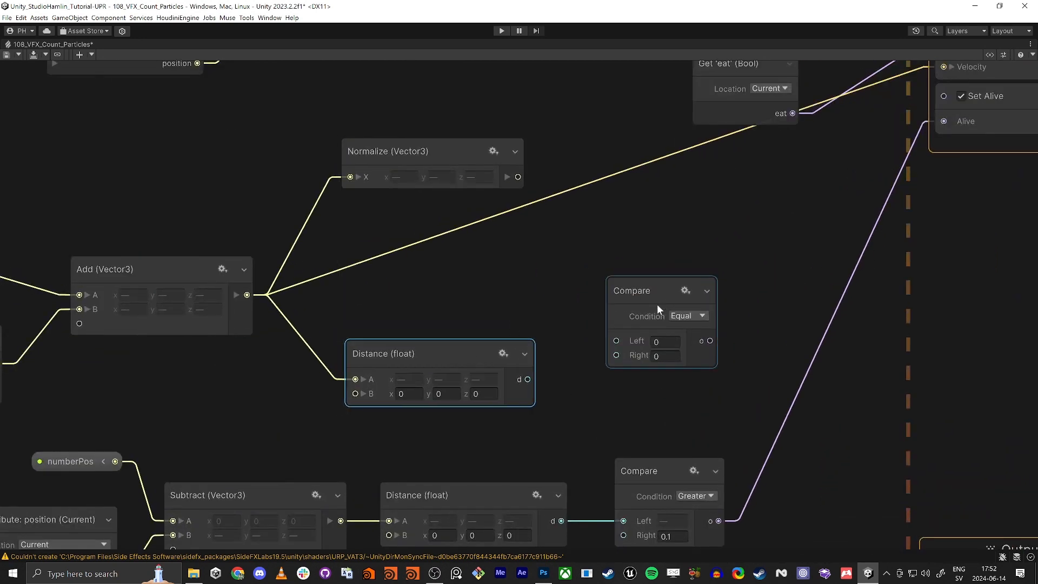
Step: Add a Lerp node beyond the new Distance node and move the unconnected Compare node out of its way
left_click_drag(656, 302, 621, 344)
key("Delete")
key("space")
type("lerp")
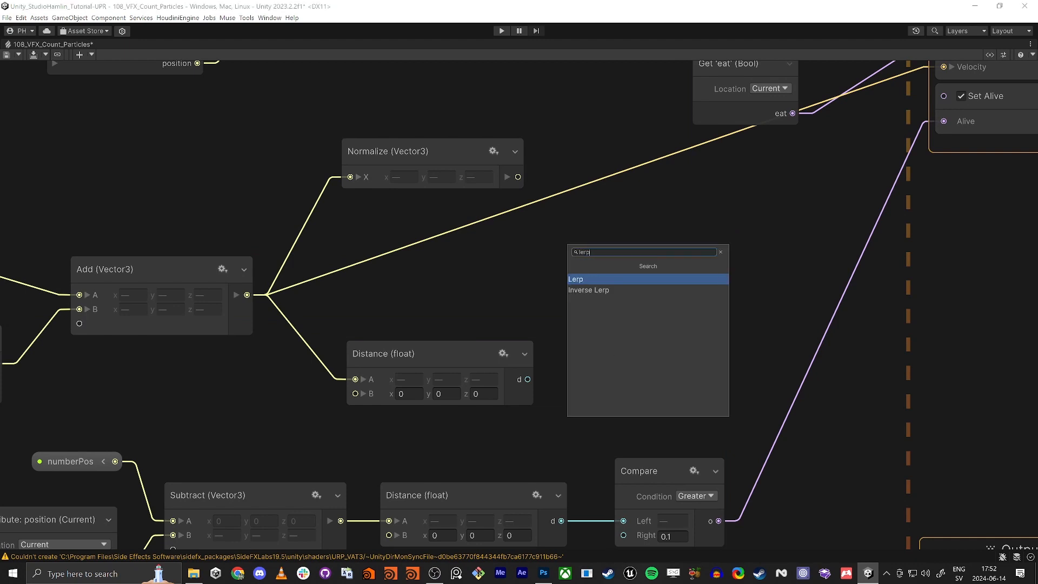
key("Return")
left_click_drag(588, 326, 764, 186)
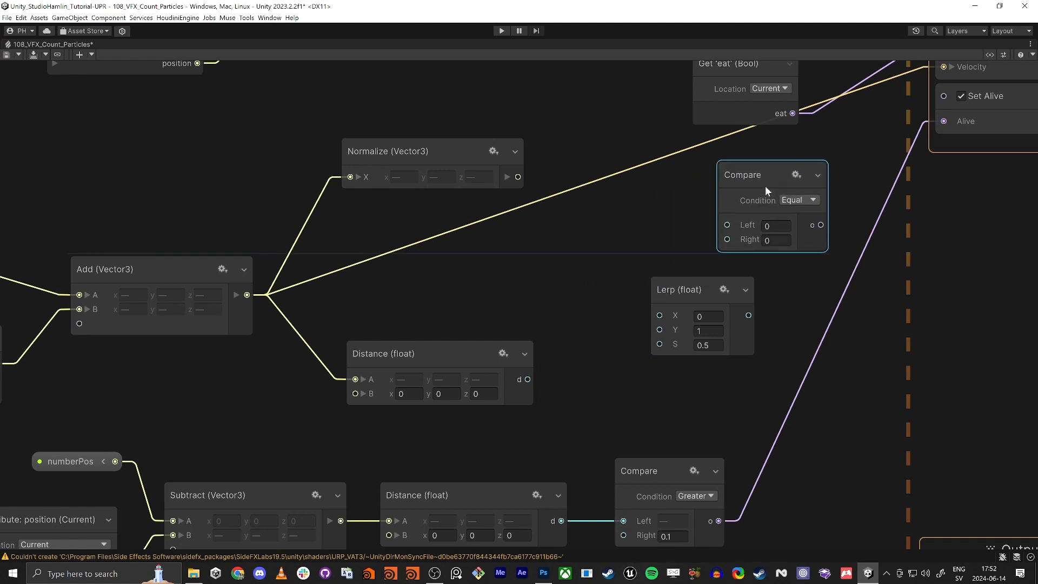
Step: Connect the new Distance output to Left of the new Compare node and align the two beneath the Lerp node
left_click_drag(528, 379, 624, 366)
left_click_drag(697, 283, 734, 237)
left_click_drag(644, 367, 624, 346)
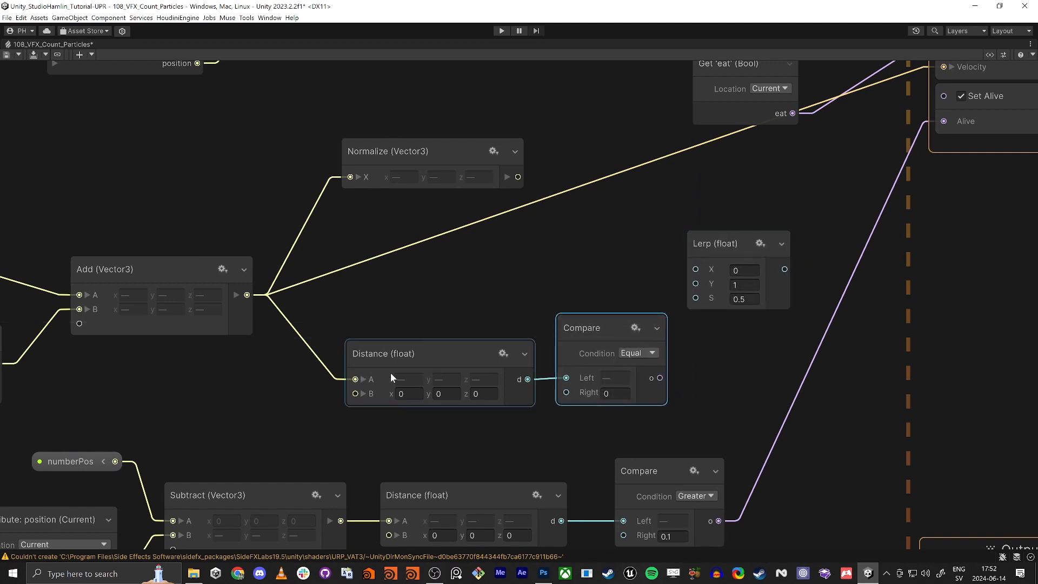
left_click_drag(390, 372, 372, 354)
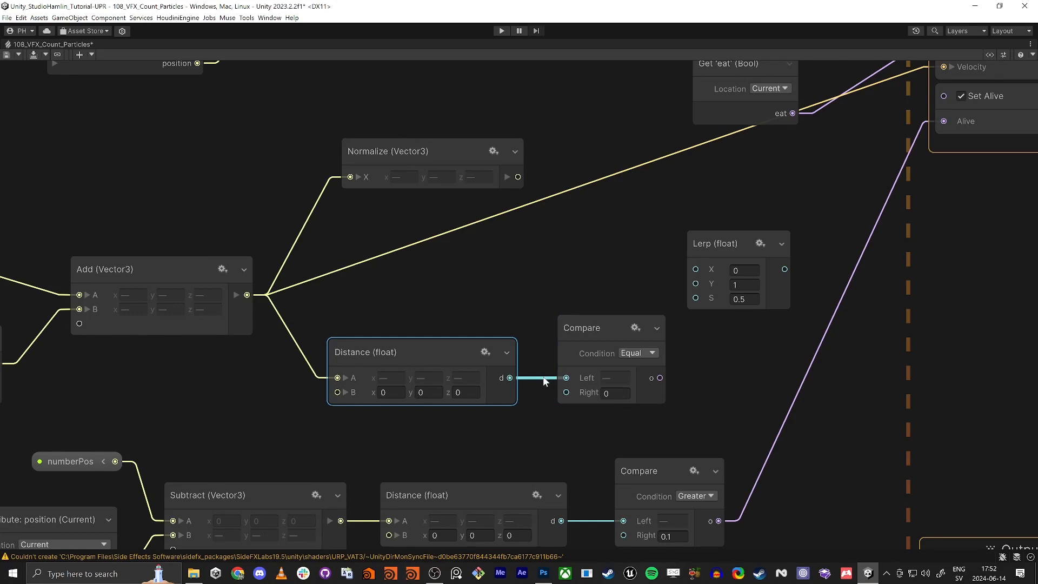
Step: Set the new Compare node's condition to Greater and its Right value to 1
left_click(630, 353)
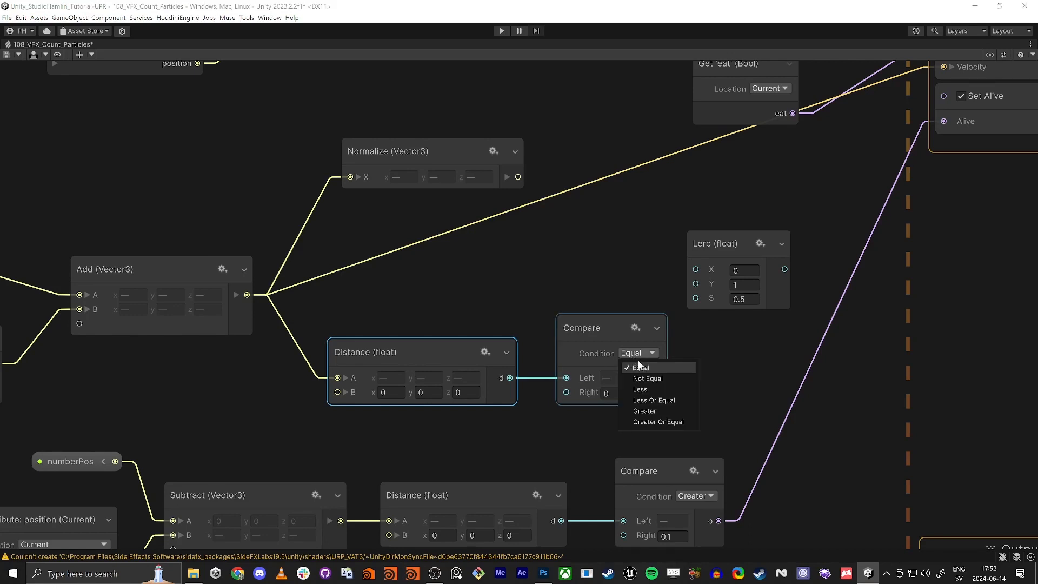
left_click(645, 411)
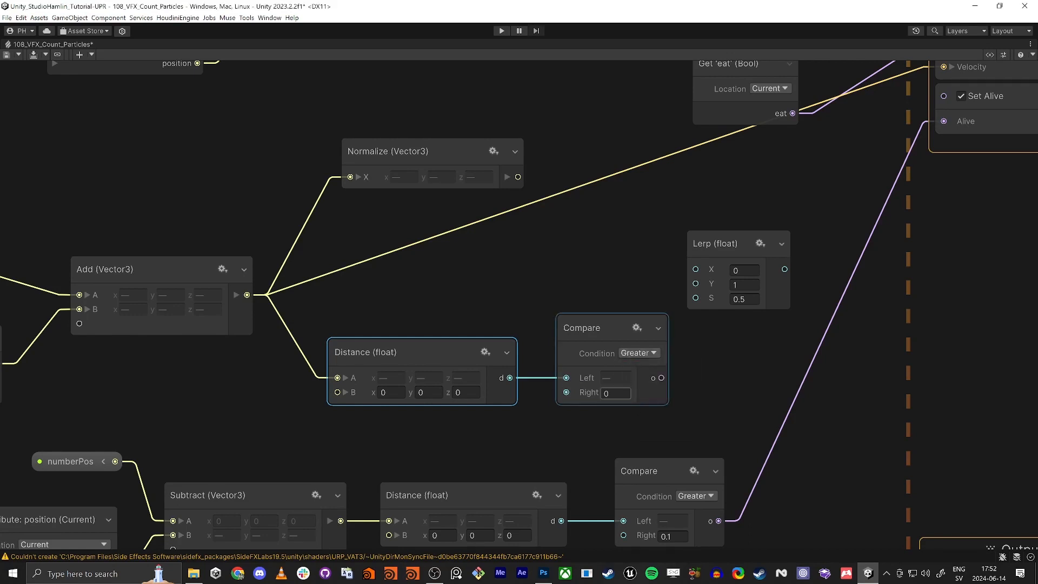
left_click(615, 393)
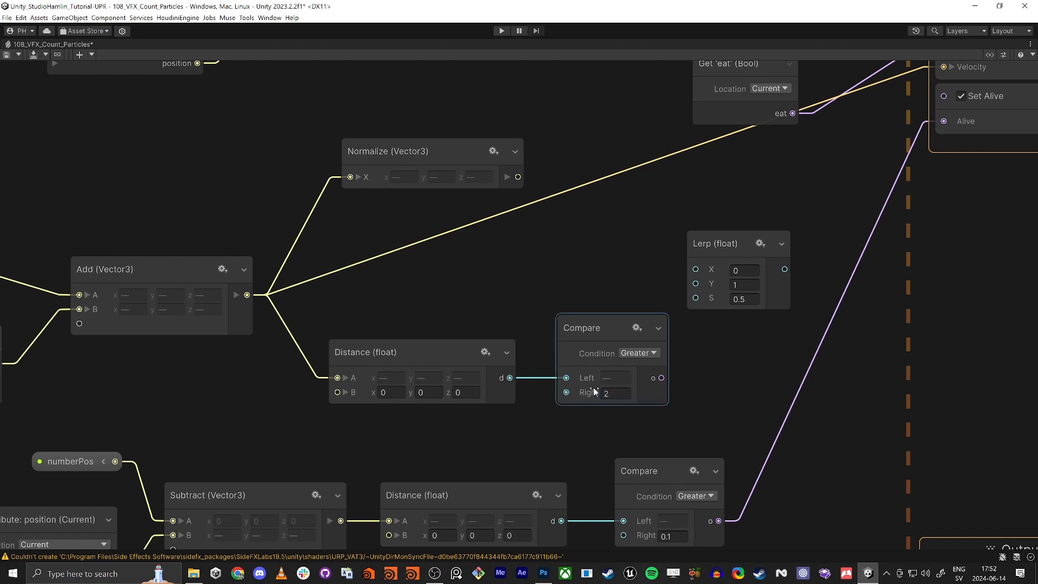
type("2")
key("BackSpace")
type("1")
left_click(598, 417)
Step: Wire the Lerp inputs: the Add output to X, Normalize to Y and the Compare result to S
middle_click_drag(683, 375, 653, 390)
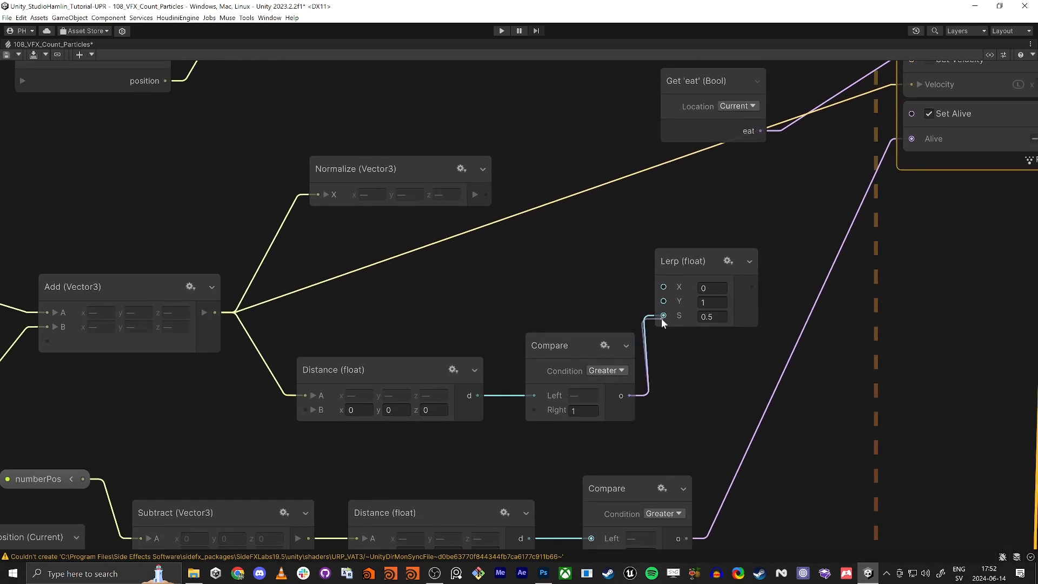
left_click_drag(685, 261, 657, 208)
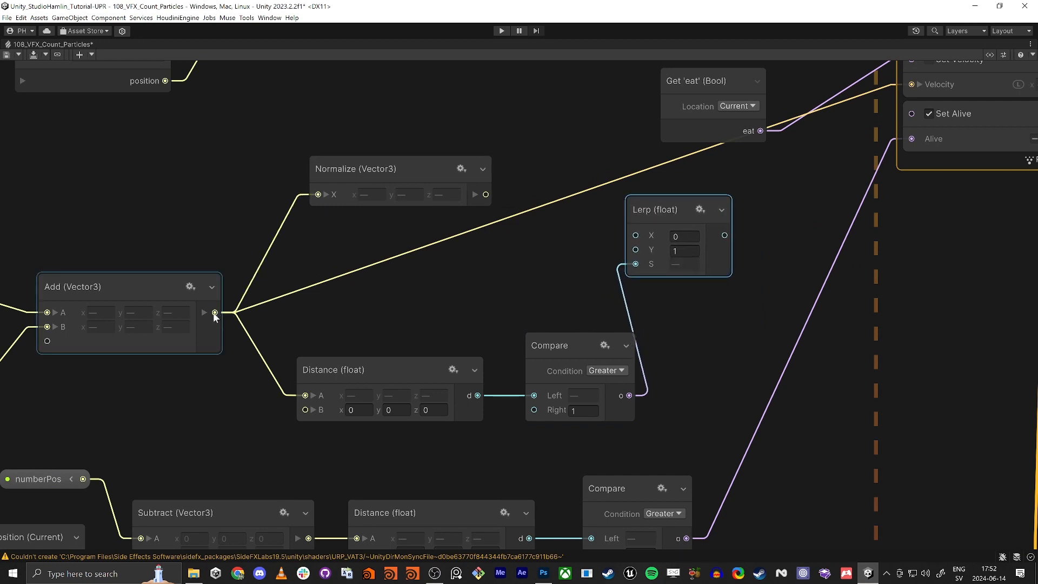
left_click_drag(215, 313, 635, 235)
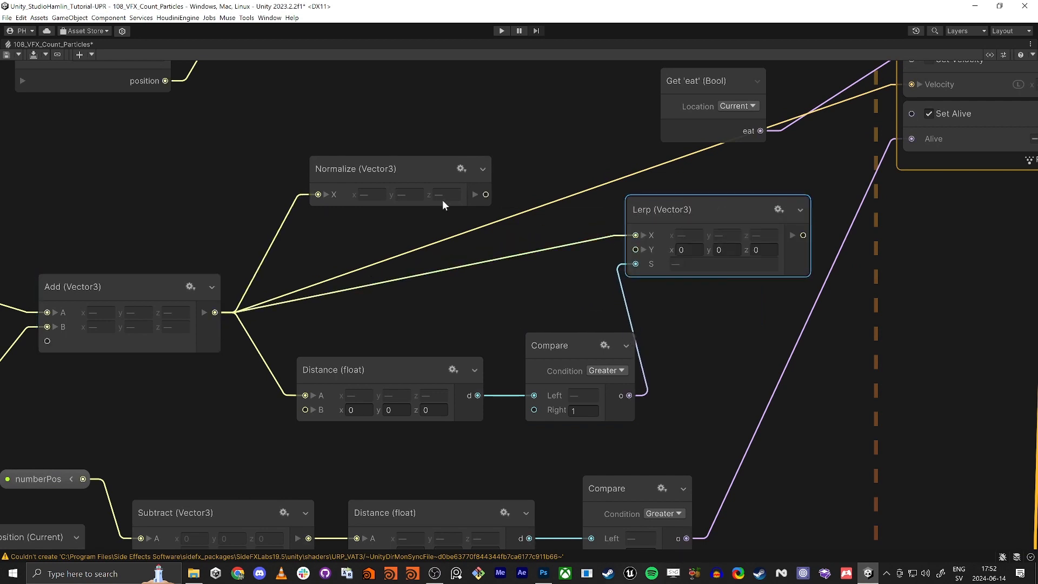
left_click_drag(442, 200, 632, 251)
Step: Connect the Lerp output to Velocity of Set Velocity in place of Add, save the graph and align the Add and Lerp nodes
middle_click_drag(823, 144, 760, 208)
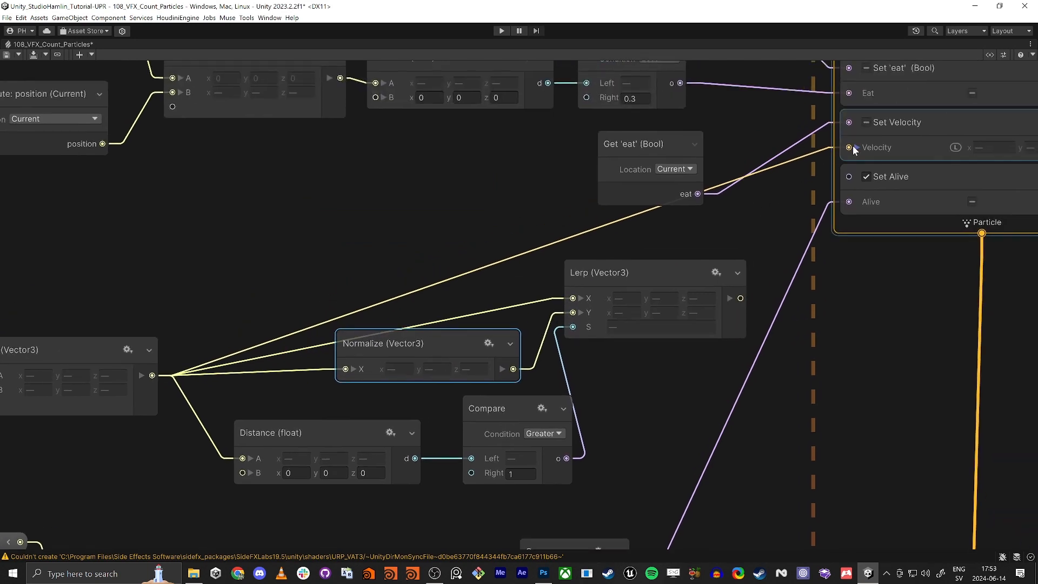
left_click_drag(852, 148, 737, 298)
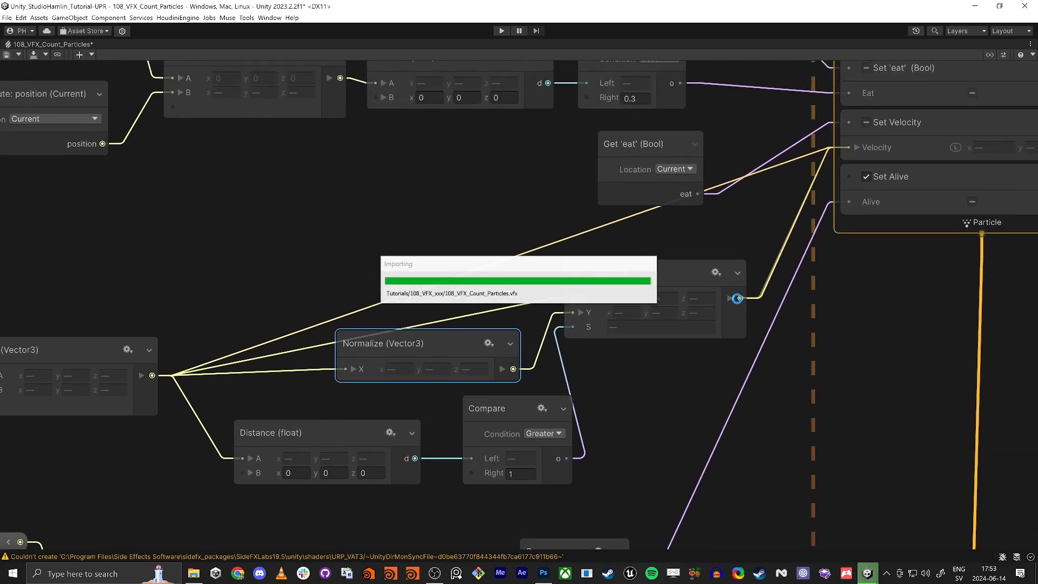
left_click_drag(106, 346, 114, 273)
left_click_drag(660, 272, 670, 265)
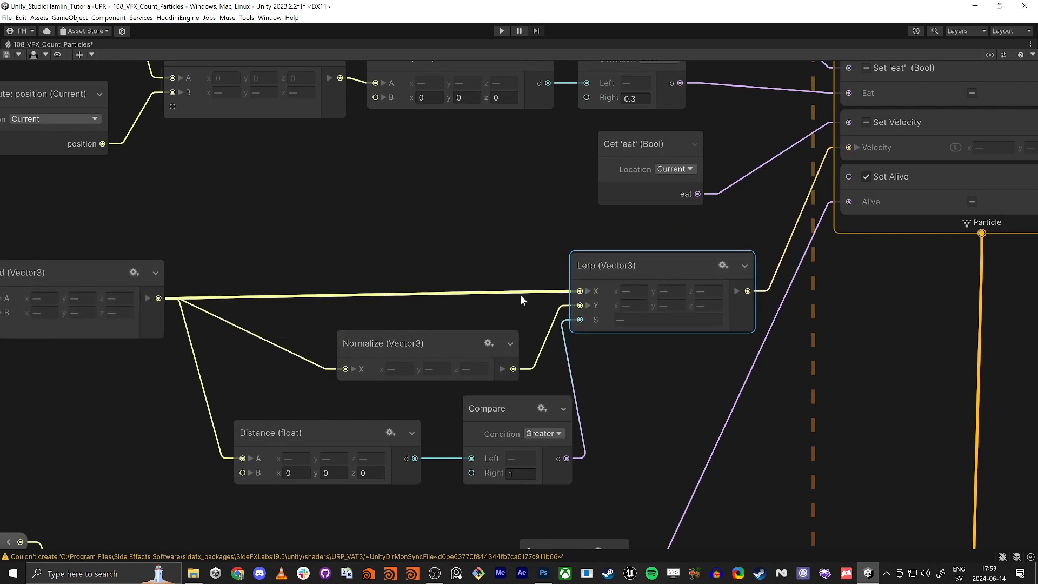
middle_click_drag(248, 275, 352, 217)
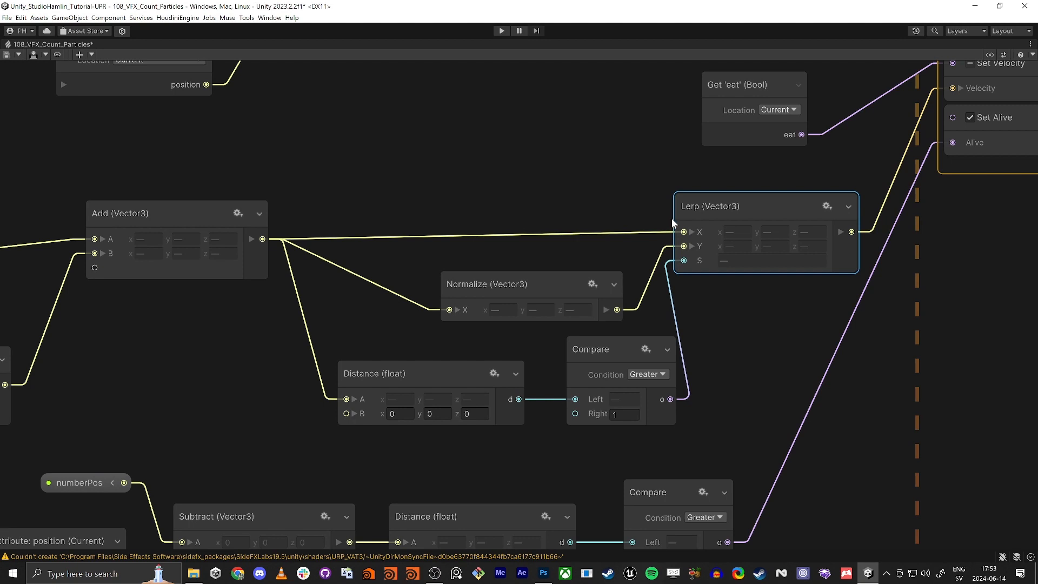
Step: Align the Add node with Lerp, tidy the Normalize and Distance nodes between them, and save the graph
left_click_drag(196, 215, 200, 209)
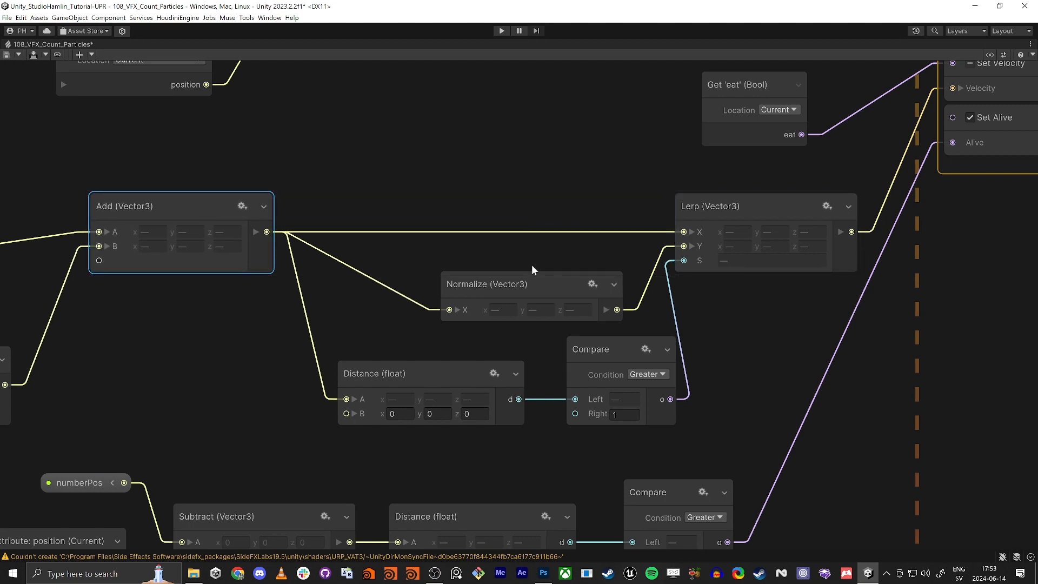
left_click_drag(534, 285, 525, 274)
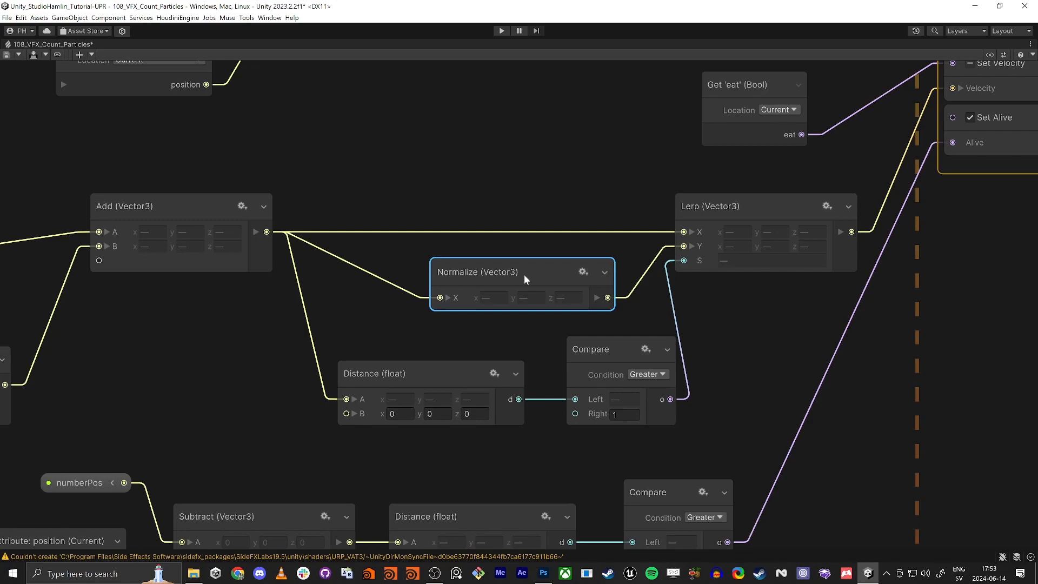
left_click_drag(421, 365, 426, 364)
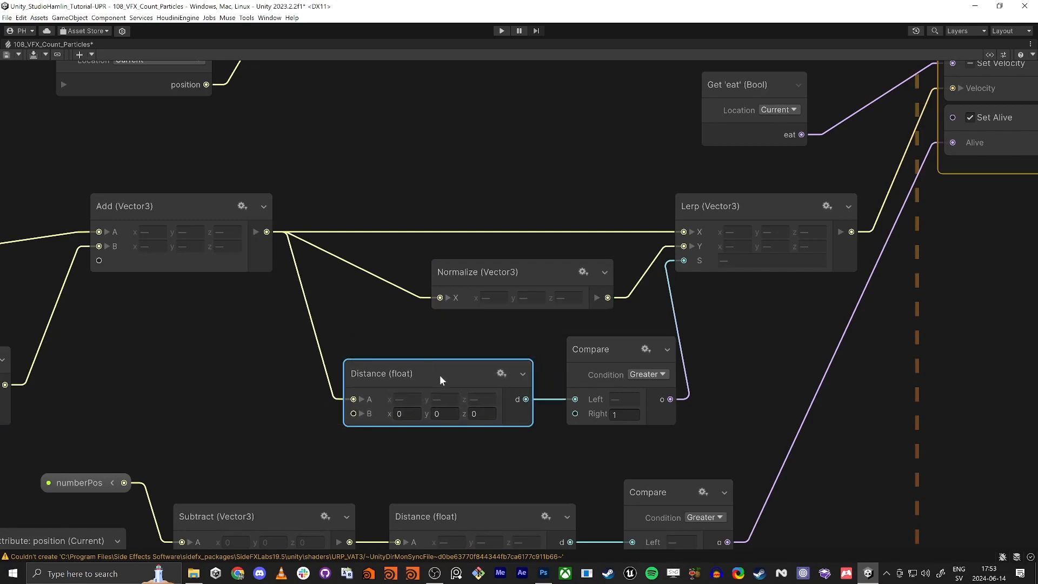
left_click(625, 414)
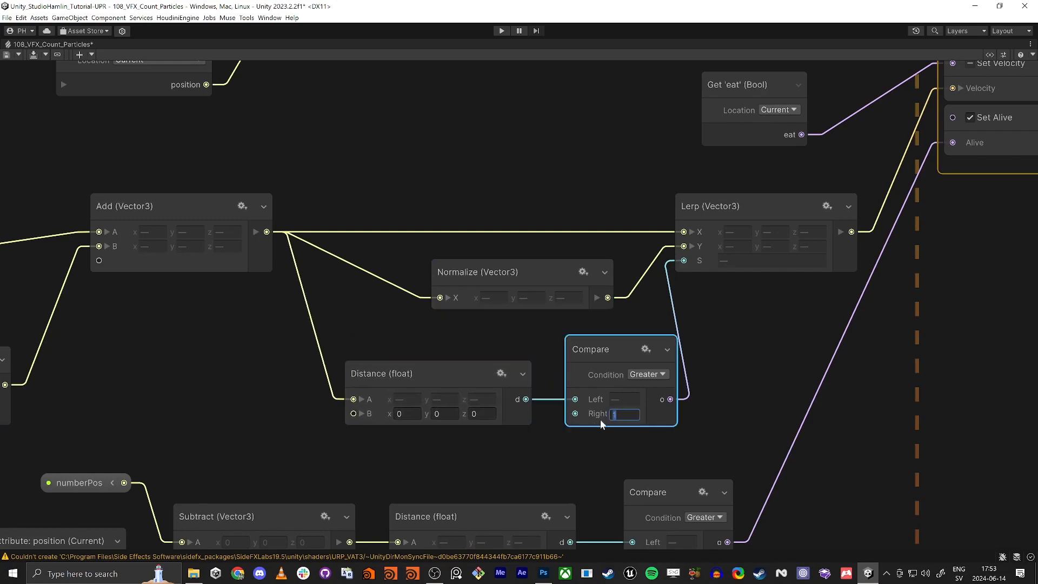
left_click(763, 372)
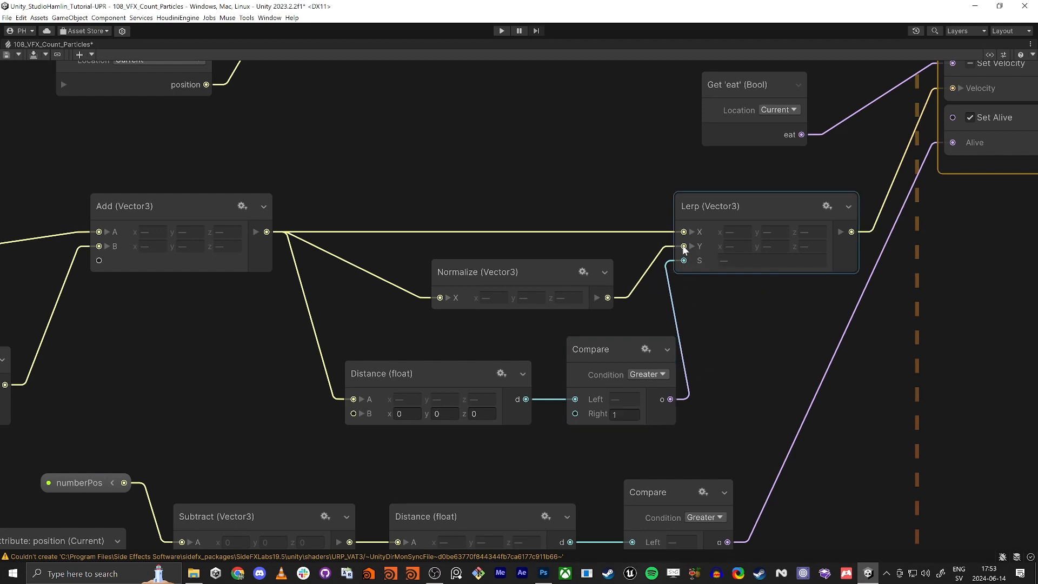
left_click_drag(501, 267, 480, 260)
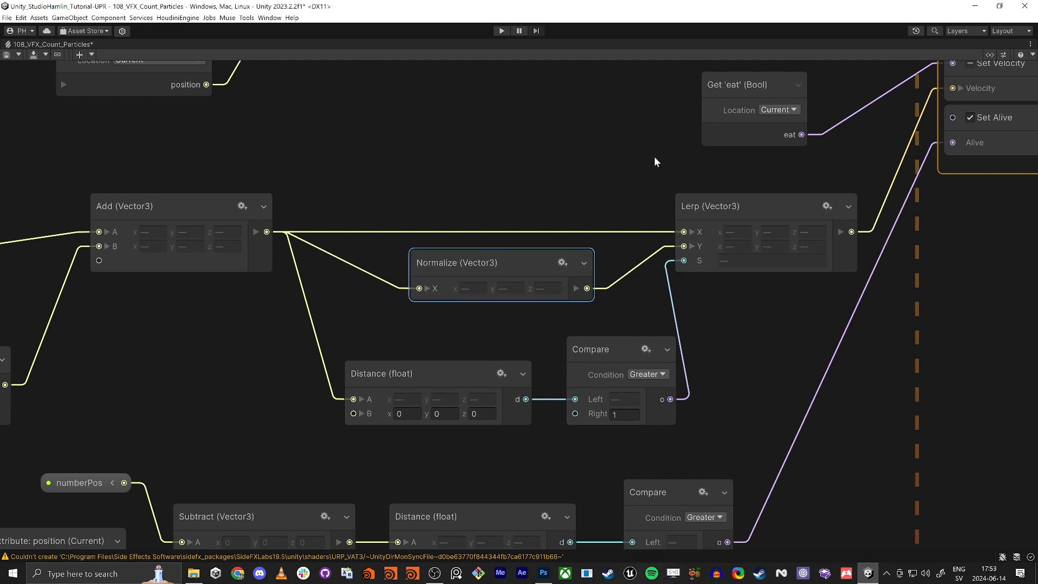
middle_click_drag(935, 139, 779, 248)
scroll(778, 248, "down", 1)
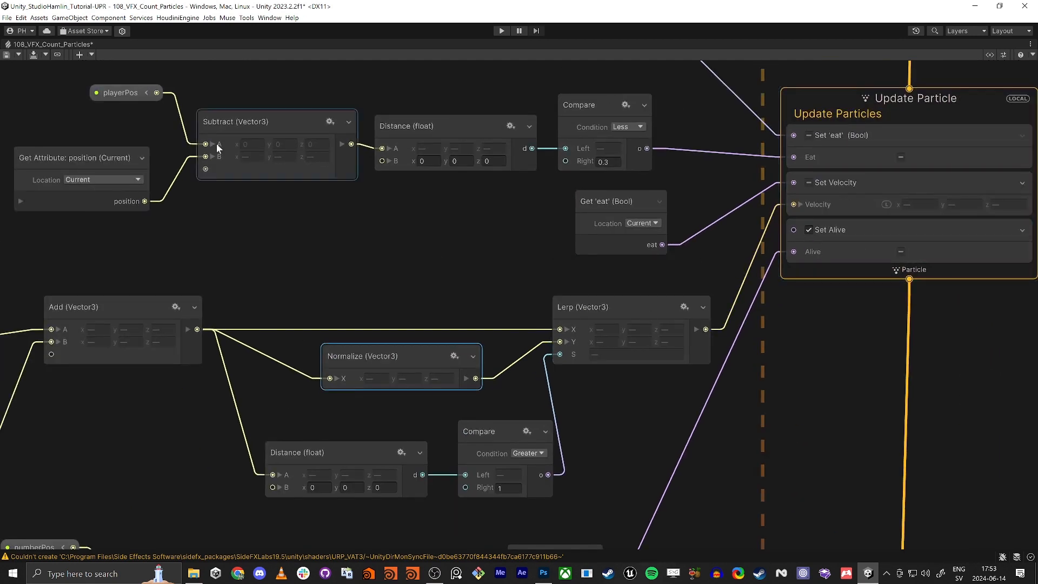
left_click(5, 54)
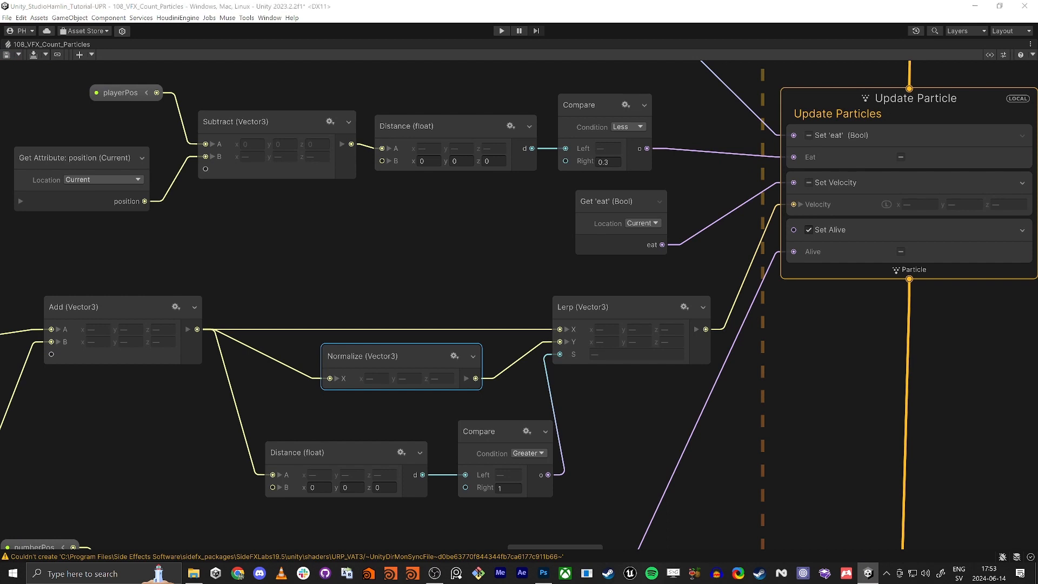
Step: Restore the full editor layout and bring the Scene view close to the player and the number
key("shift+space")
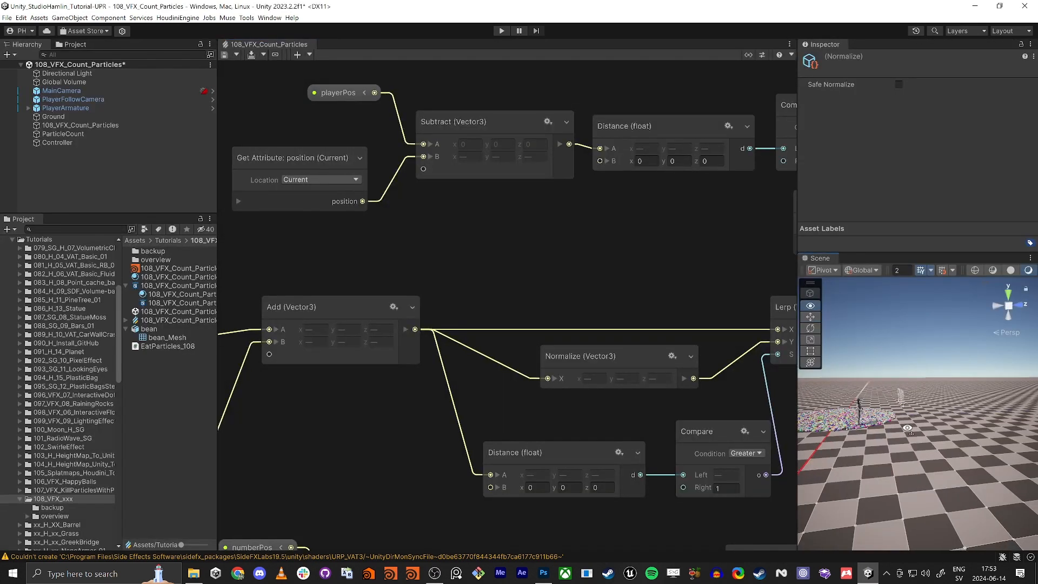
key("w")
mouse_move(884, 421)
right_mouse_down()
mouse_move(847, 422)
mouse_move(893, 437)
right_mouse_up()
key("w")
key("w")
key("a")
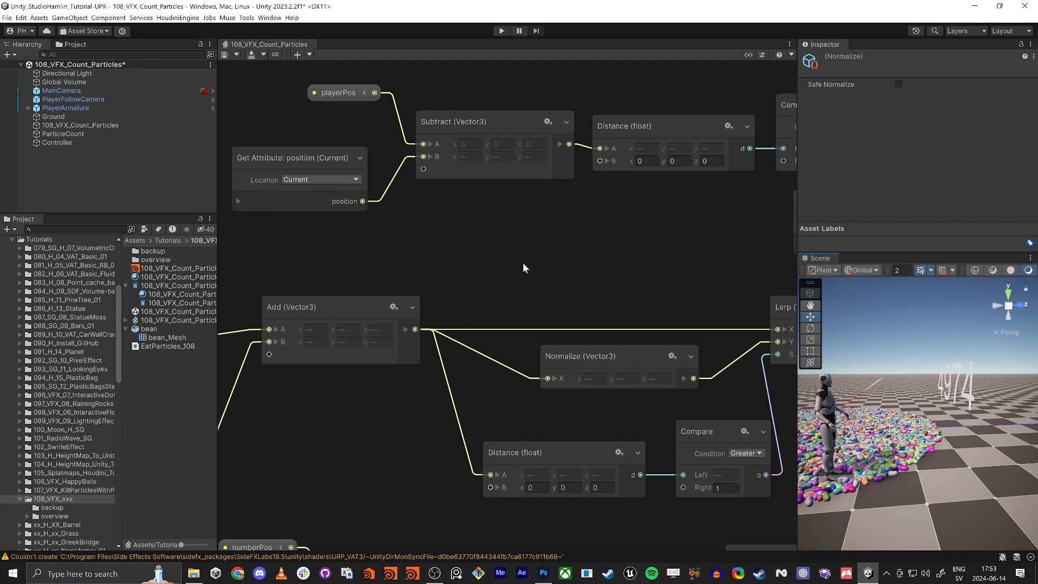
Step: Disable and re-enable the Eat Particles_108 script on the Controller object, and open that script in Visual Studio
key("alt+Tab")
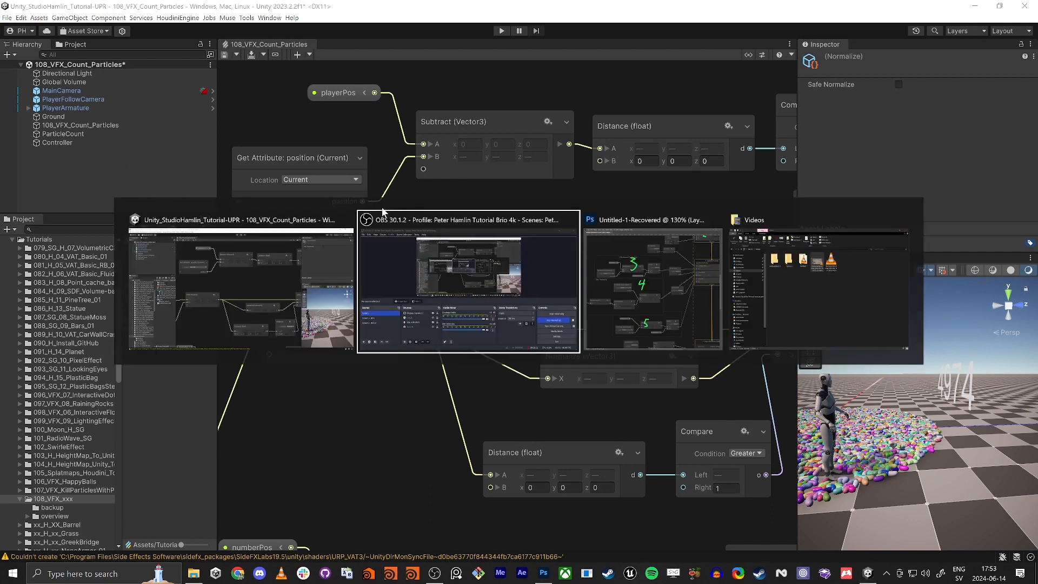
left_click(58, 142)
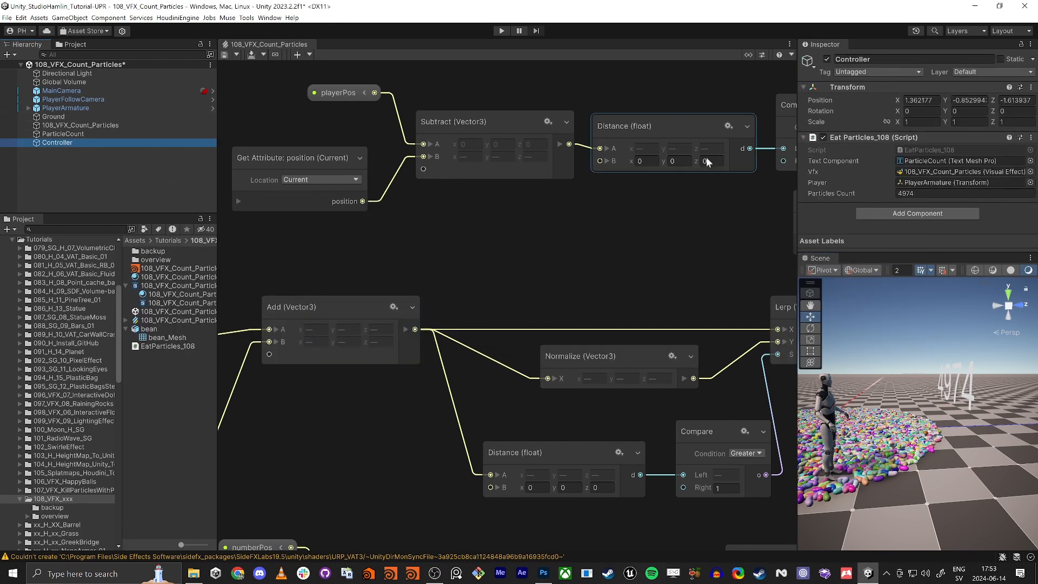
left_click(823, 138)
left_click(823, 137)
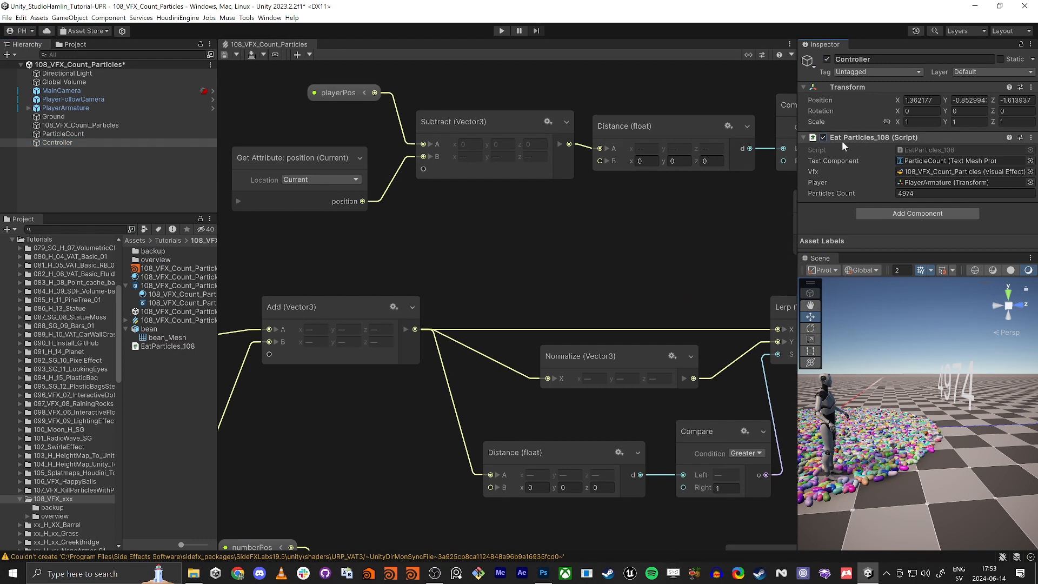
left_click(916, 149)
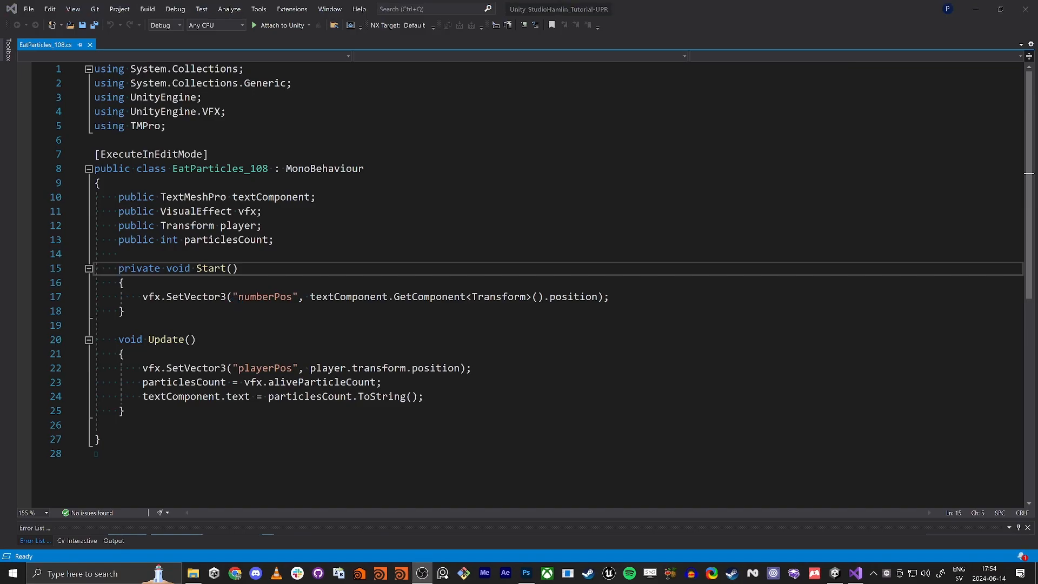
key("alt+Tab")
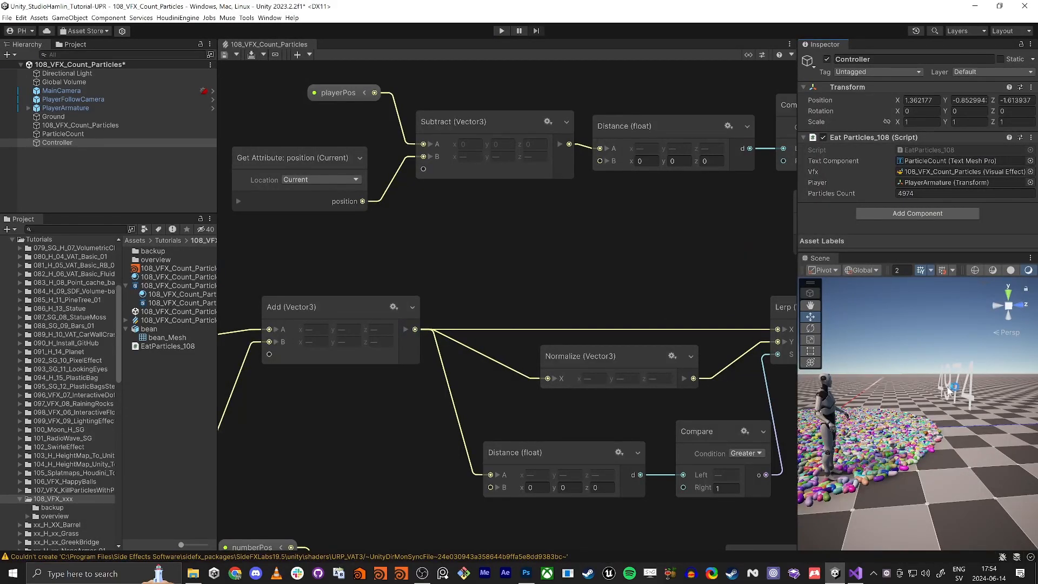
key("alt+Tab")
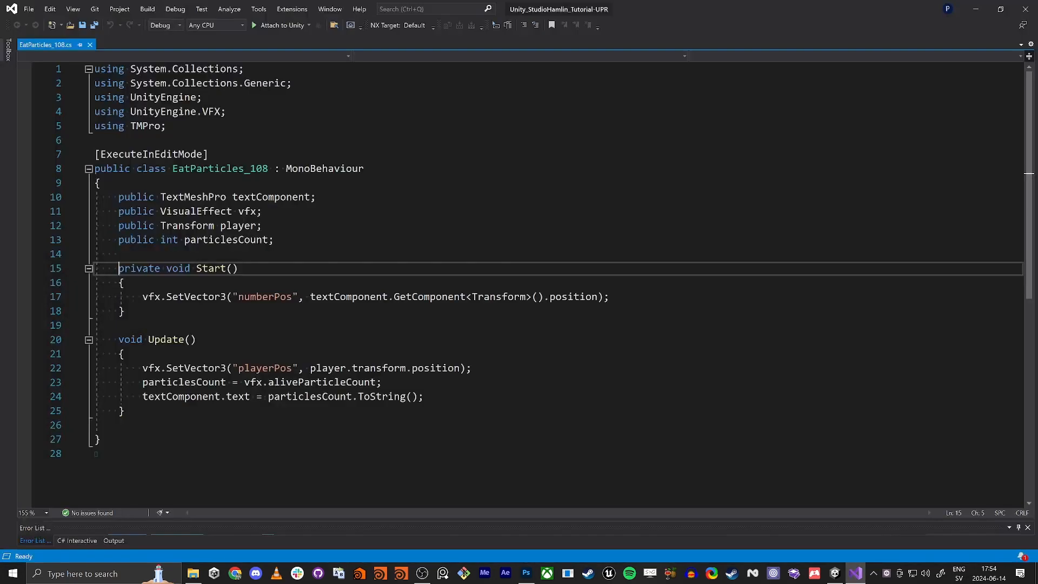
Step: Move the line that sets "numberPos" from Start() to the beginning of Update() and save the script
left_click(227, 296)
key("alt+Down")
key("alt+Down")
key("alt+Down")
key("alt+Down")
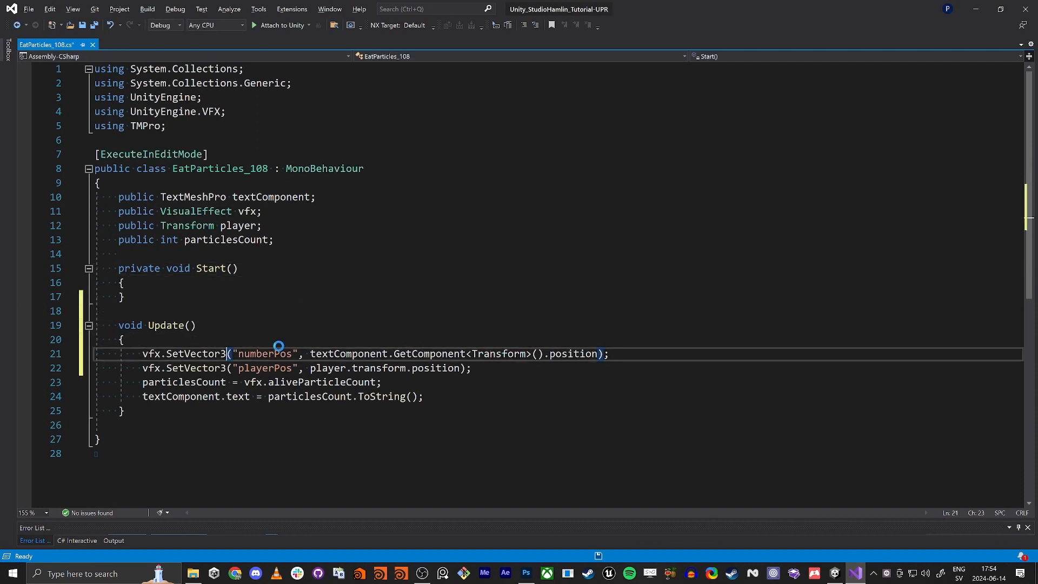
key("ctrl+s")
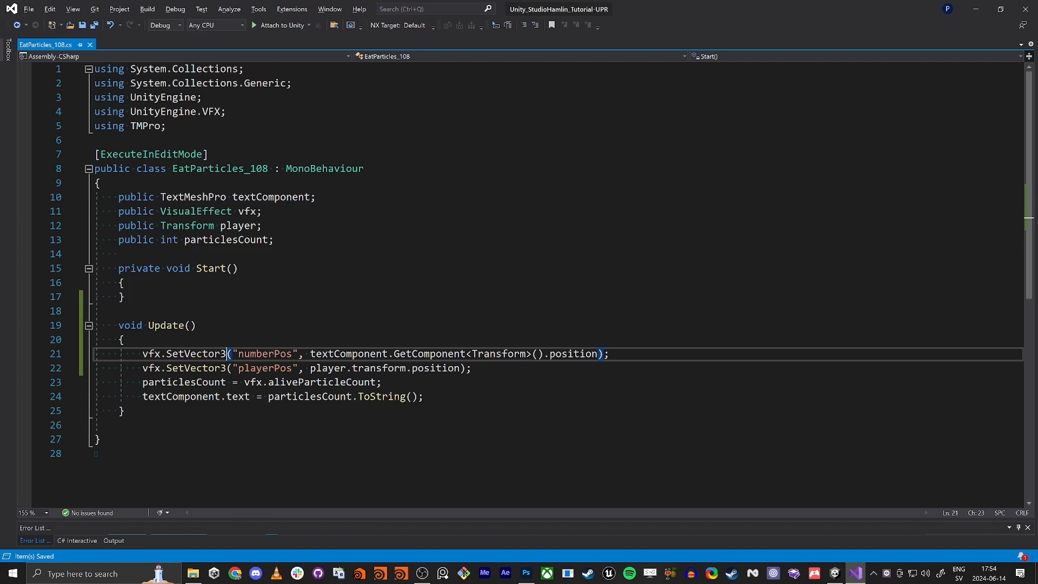
Step: Switch back to Unity, widen the Scene view and play-test the scene with that view maximized, stopping when done
key("alt+Tab")
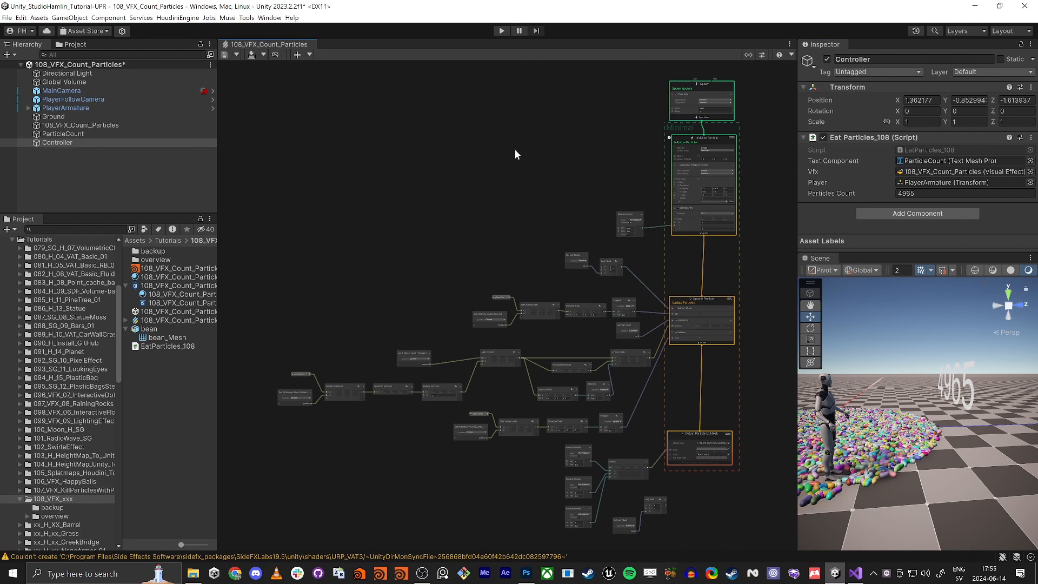
middle_click_drag(500, 215, 427, 194)
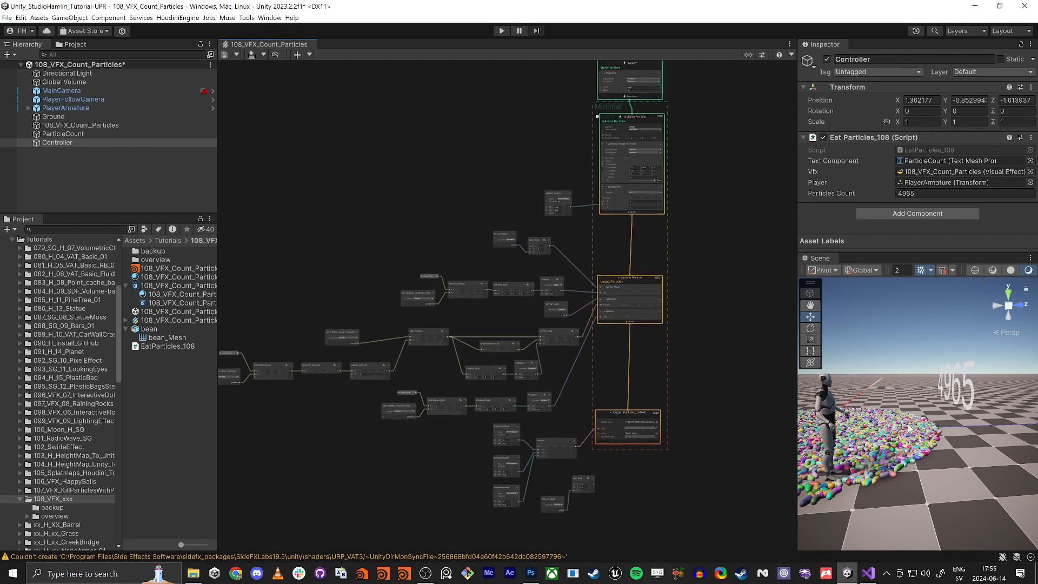
left_click_drag(794, 419, 663, 419)
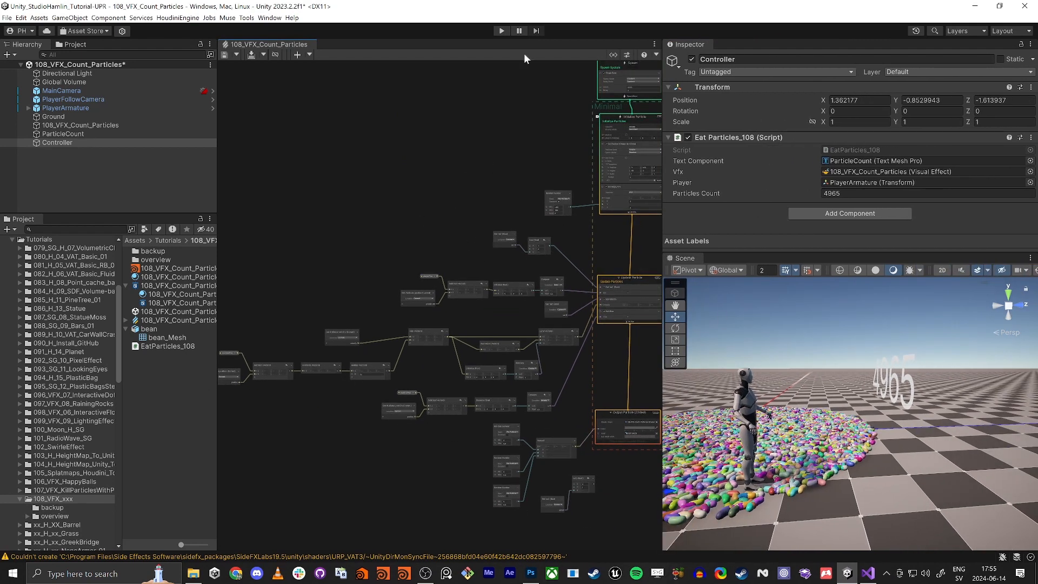
left_click(499, 32)
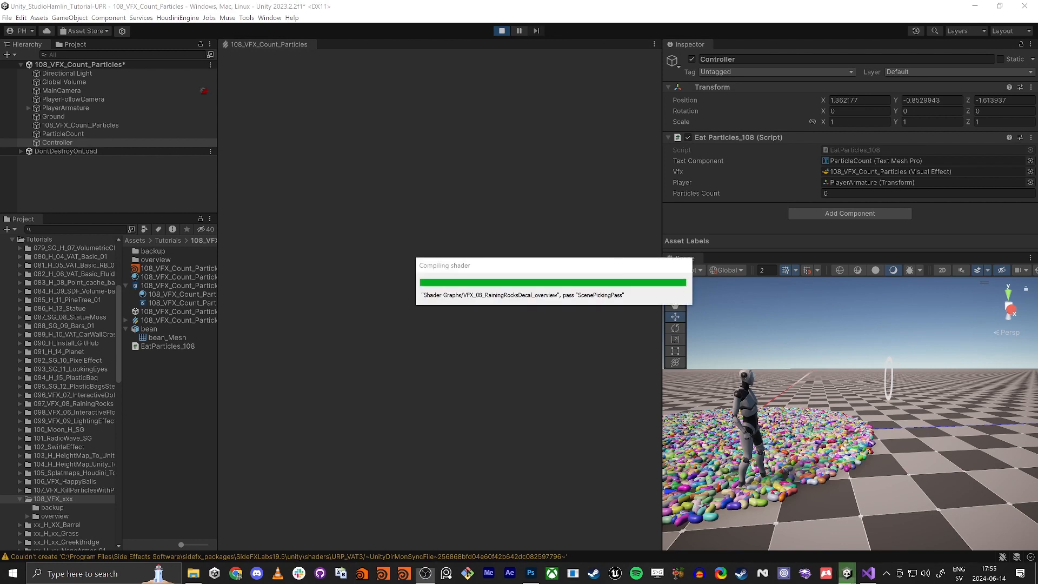
key("shift+space")
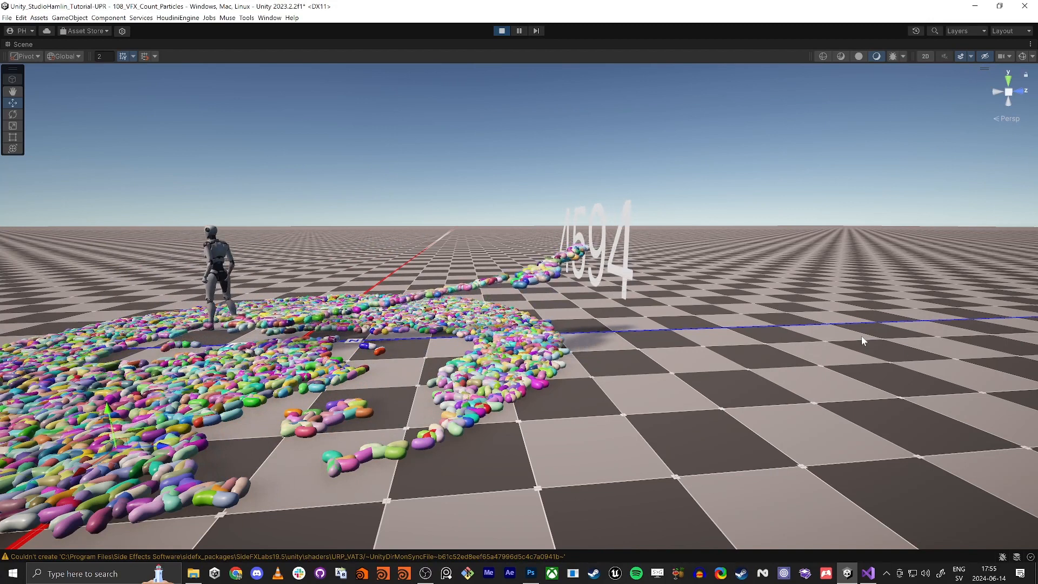
left_click(501, 30)
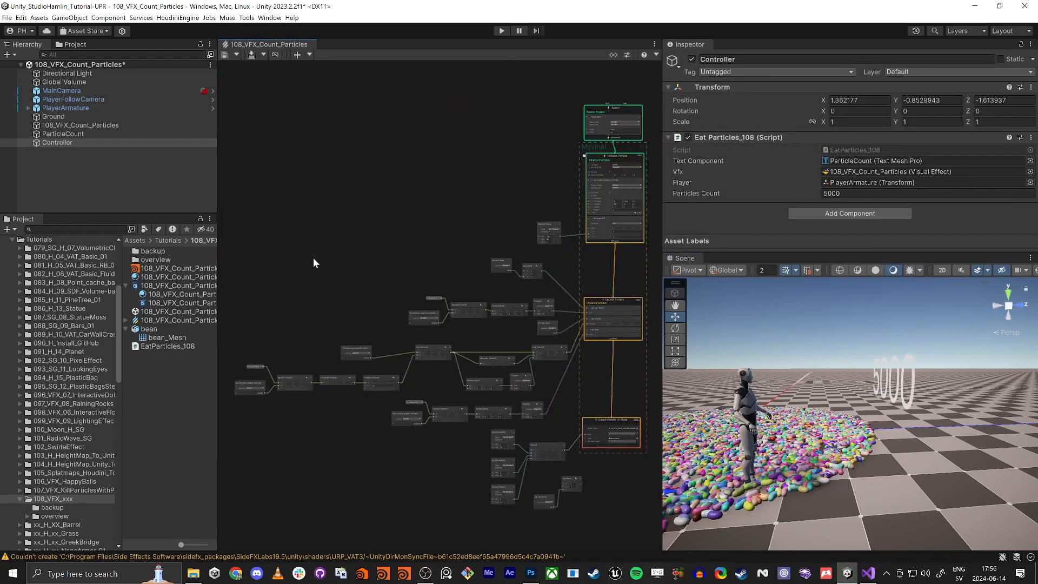
Step: Move Normalize farther from Lerp and set the Right value of the Compare node feeding Lerp to 2
scroll(495, 361, "up", 6)
left_click_drag(486, 320, 395, 330)
scroll(417, 362, "down", 5)
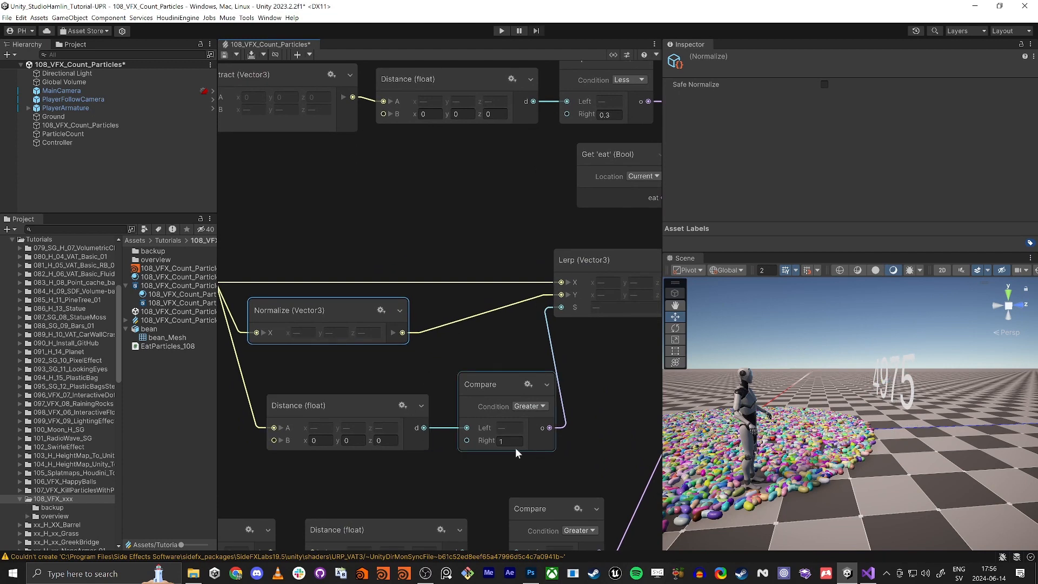
left_click(510, 442)
type("2")
left_click(426, 350)
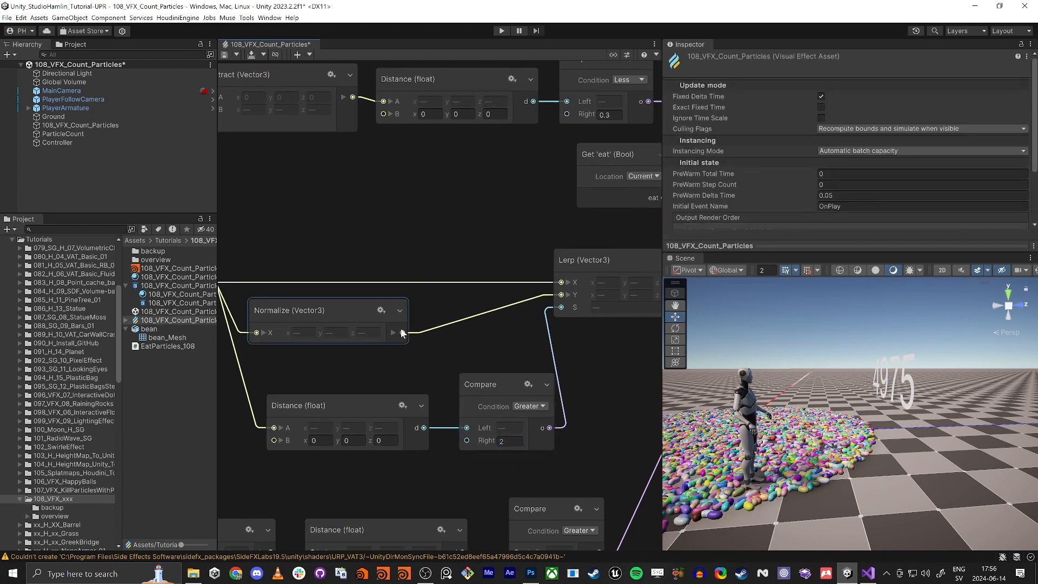
Step: Add a Multiply node fed by Normalize with B set to 2, connect it to Lerp's Y and save the graph
key("space")
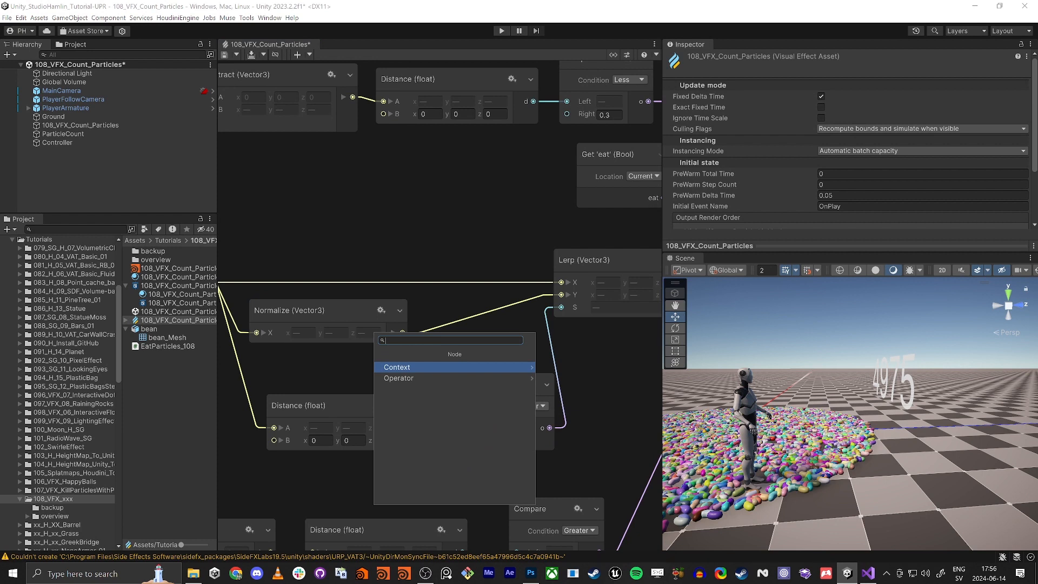
type("mult")
key("Return")
left_click(546, 367)
type("1")
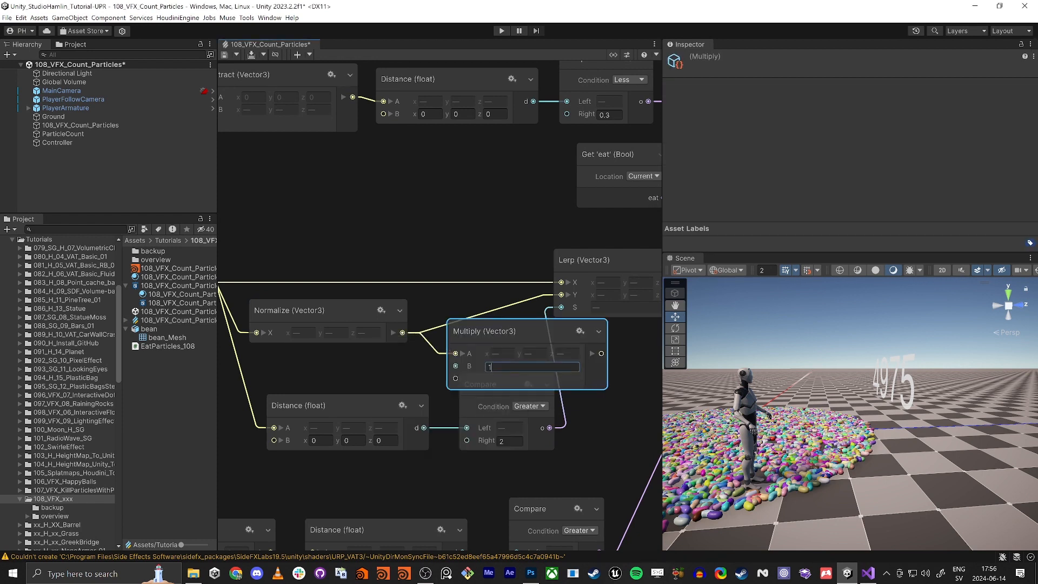
left_click_drag(601, 353, 550, 295)
key("ctrl+s")
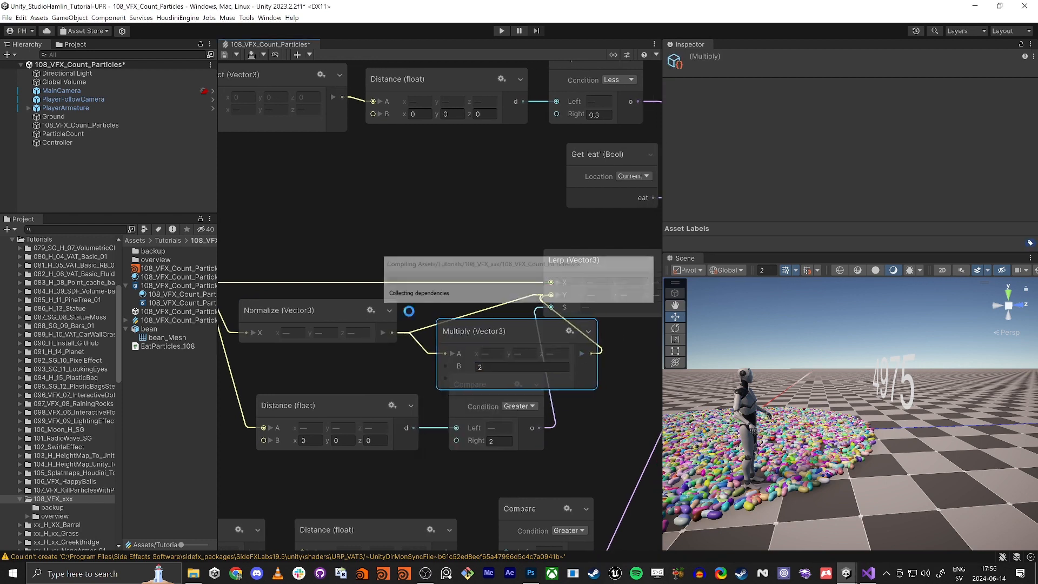
Step: Shift the Add and Normalize nodes away from Lerp and line up Multiply after Normalize
scroll(359, 210, "down", 5)
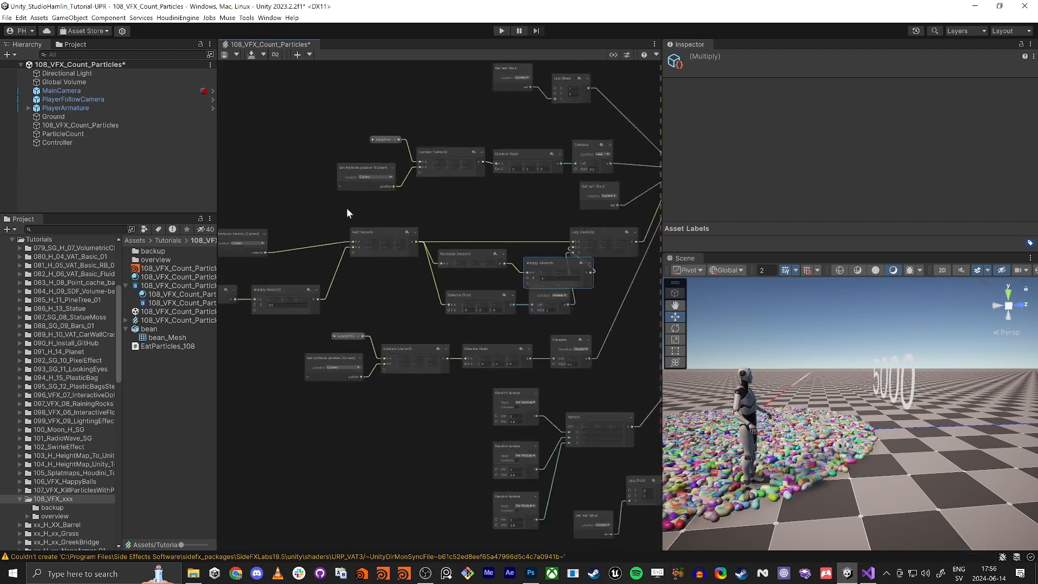
left_click_drag(345, 219, 437, 255)
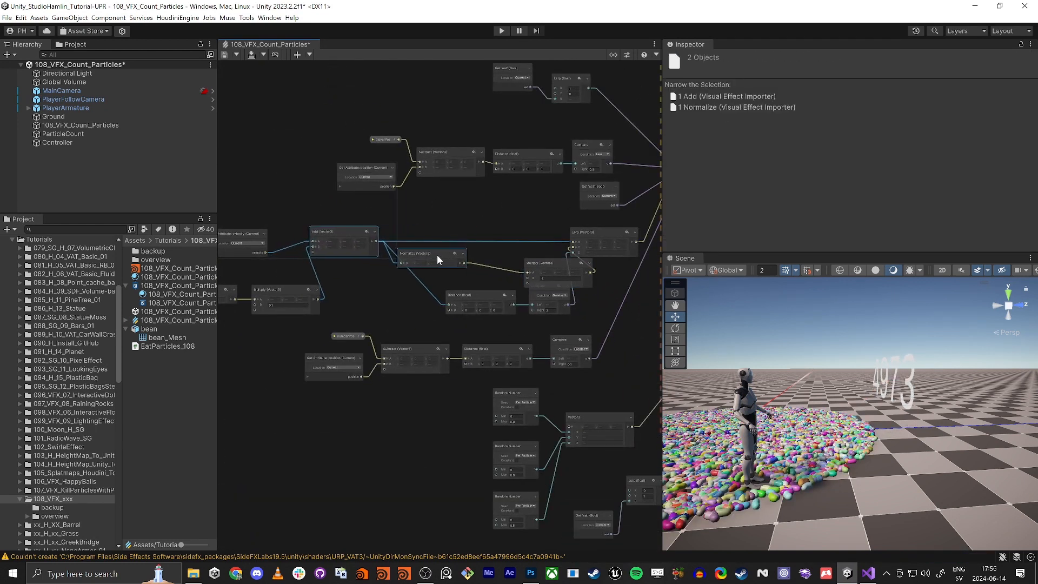
left_click(546, 268)
Step: Set both Multiply's B and the Right value of the speed-limiting Compare node to 4, and save the graph
scroll(508, 268, "up", 3)
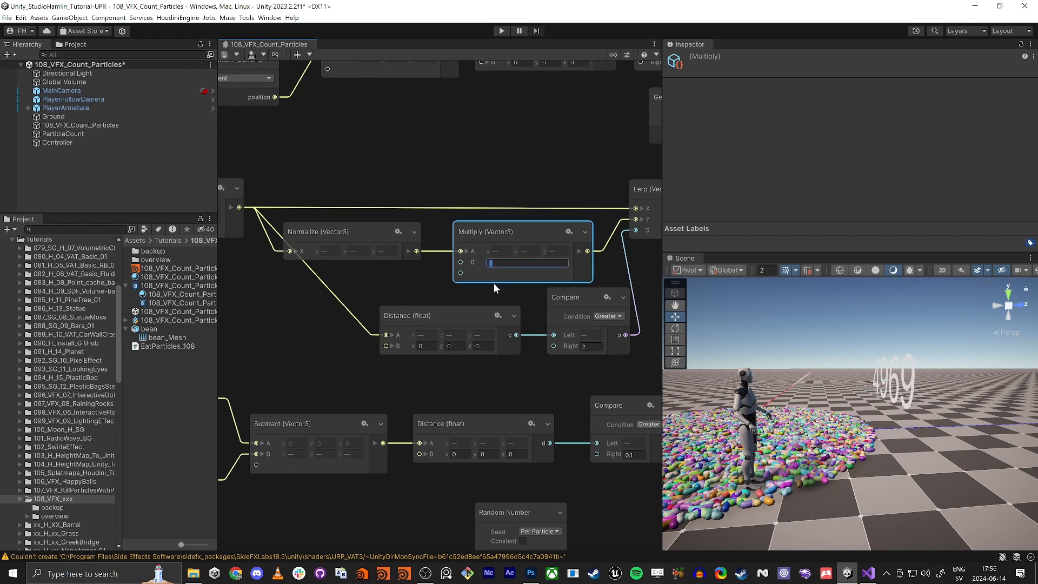
type("4")
left_click(591, 346)
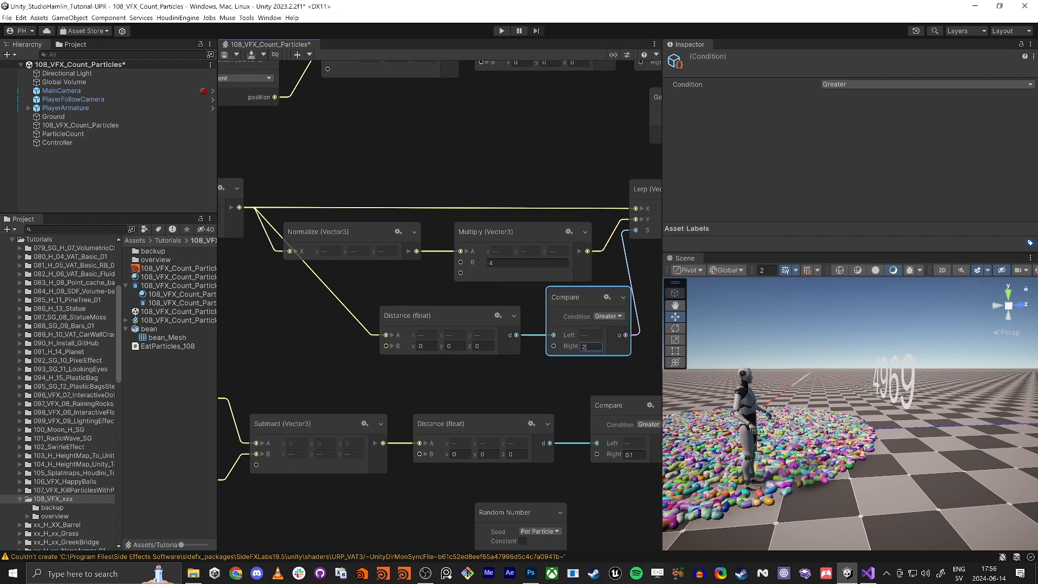
type("4")
left_click(223, 55)
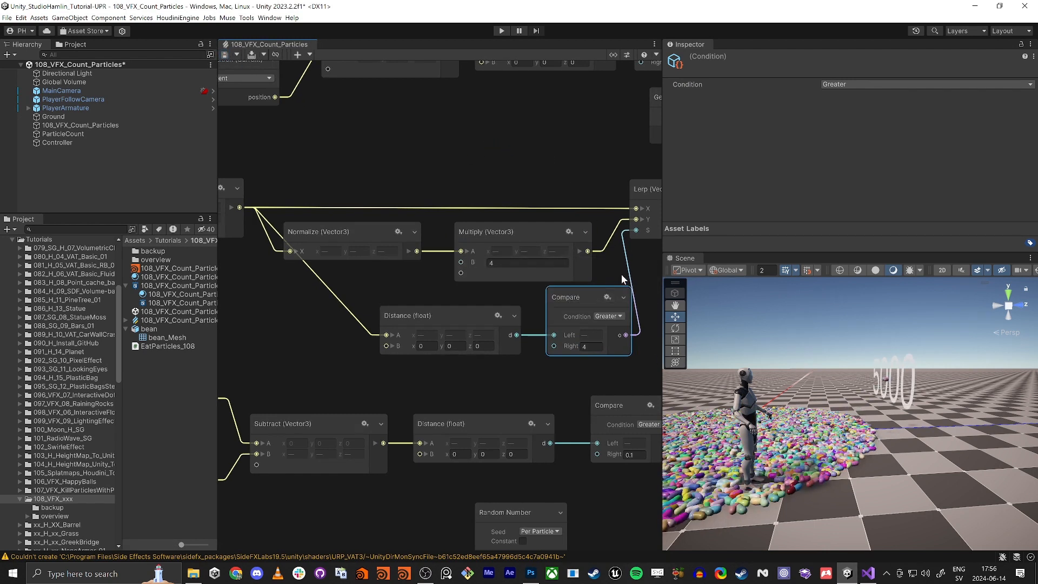
Step: Run the scene with the Scene view maximized and examine from several viewpoints how the beans travel to the number
left_click(501, 31)
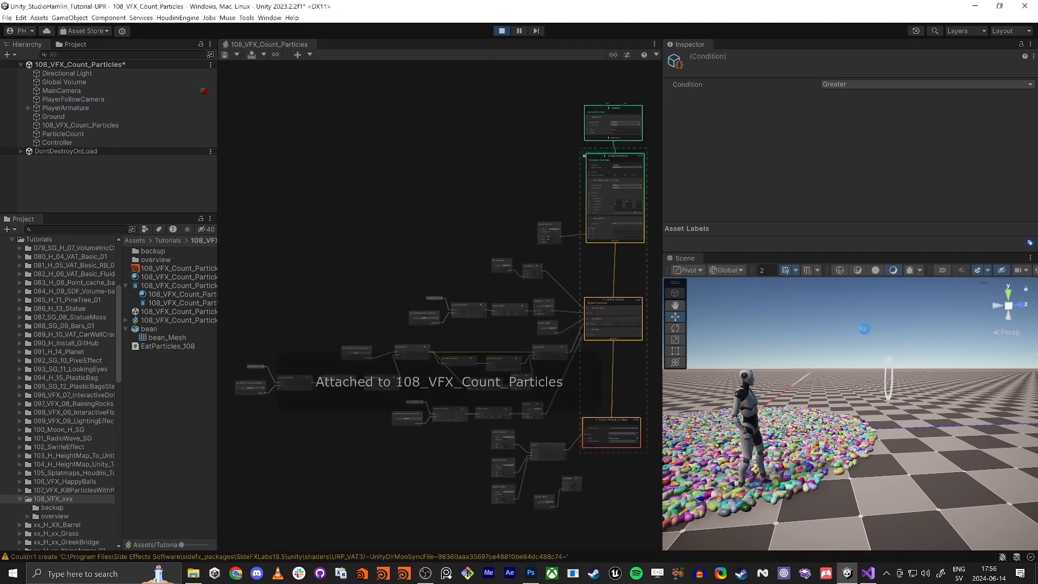
left_click_drag(841, 317, 820, 322, "alt")
key("shift+space")
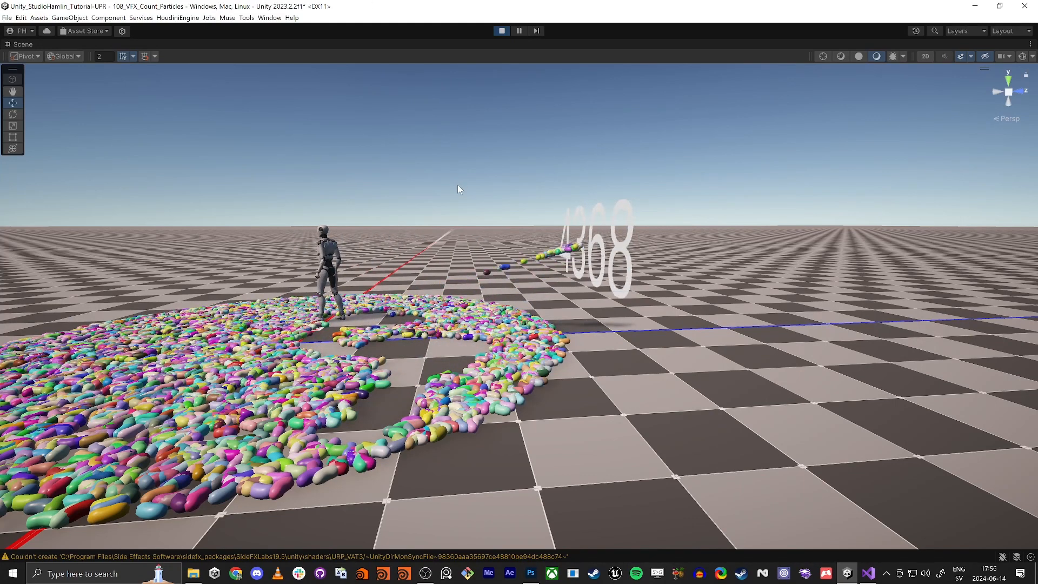
right_click_drag(448, 189, 508, 304)
key("w")
key("s")
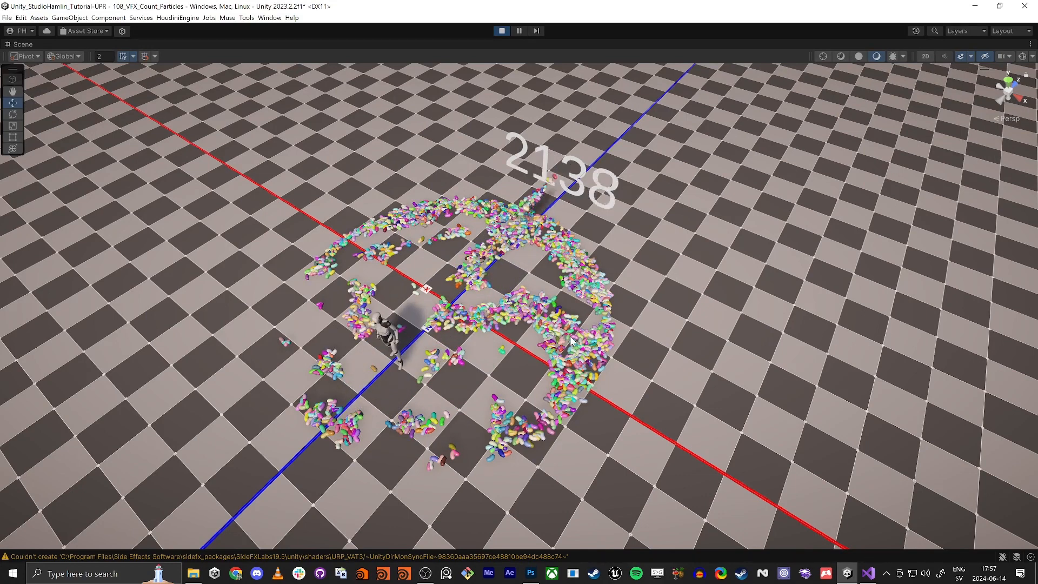
right_click_drag(391, 319, 439, 219)
key("w")
key("q")
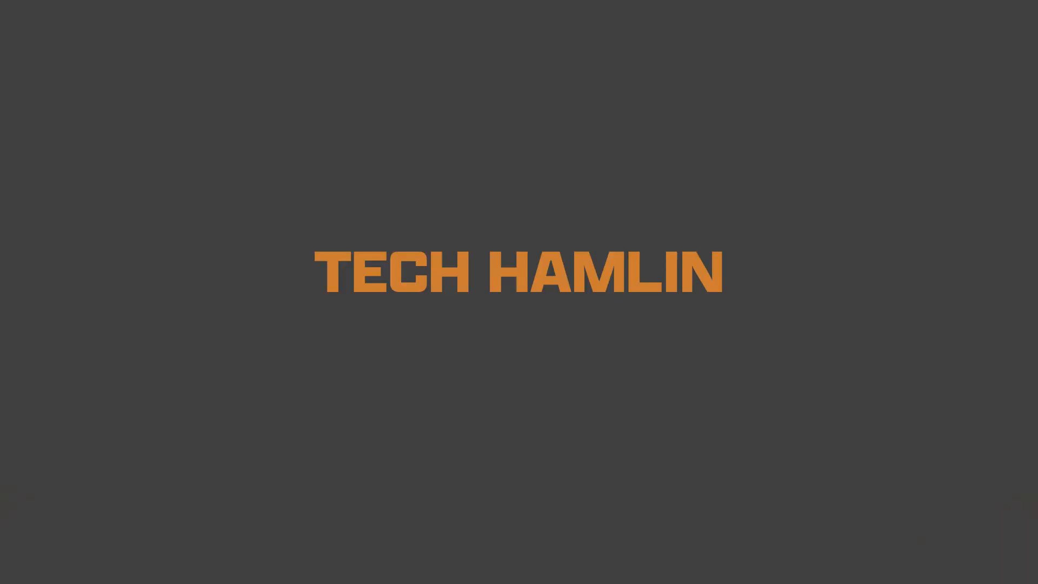